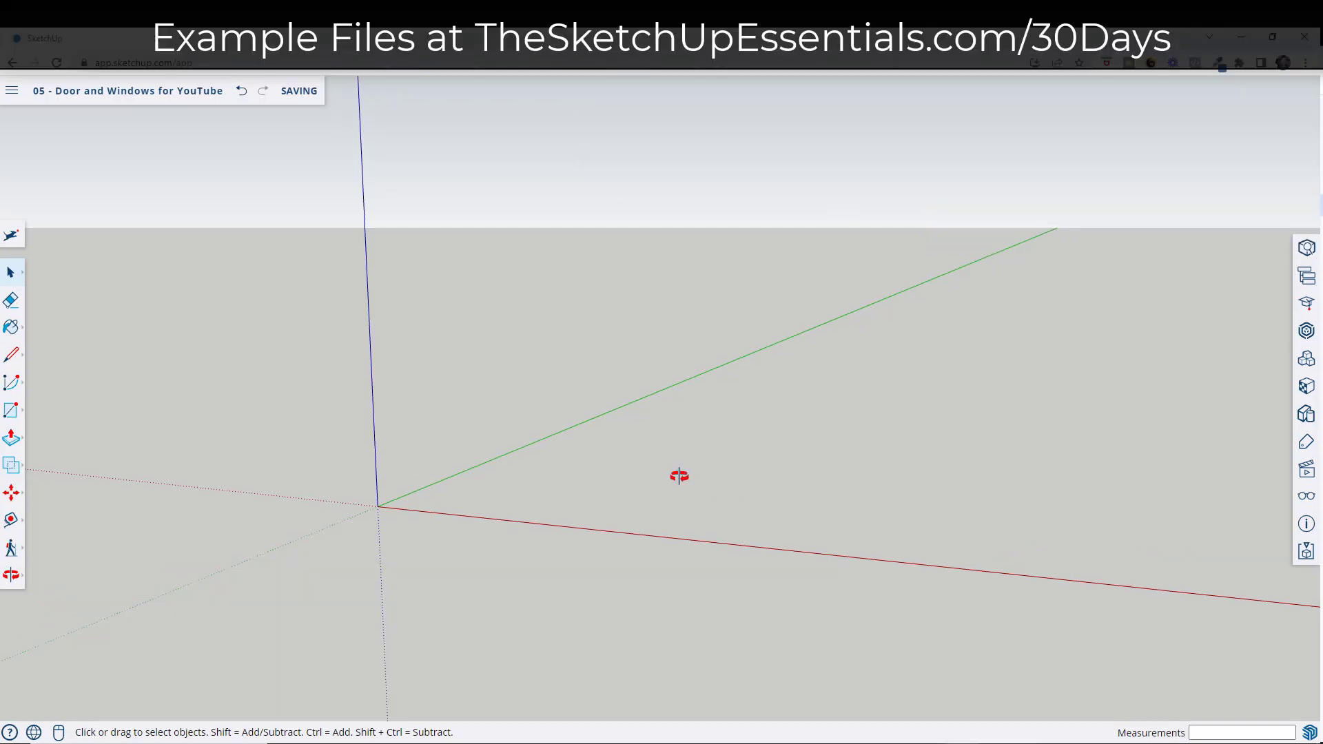
- Draw a 3' line from the origin along the red axis and a 7' vertical line up from its end
{"action": "middle_click_drag", "start_coordinate": [680, 473], "coordinate": [550, 358]}
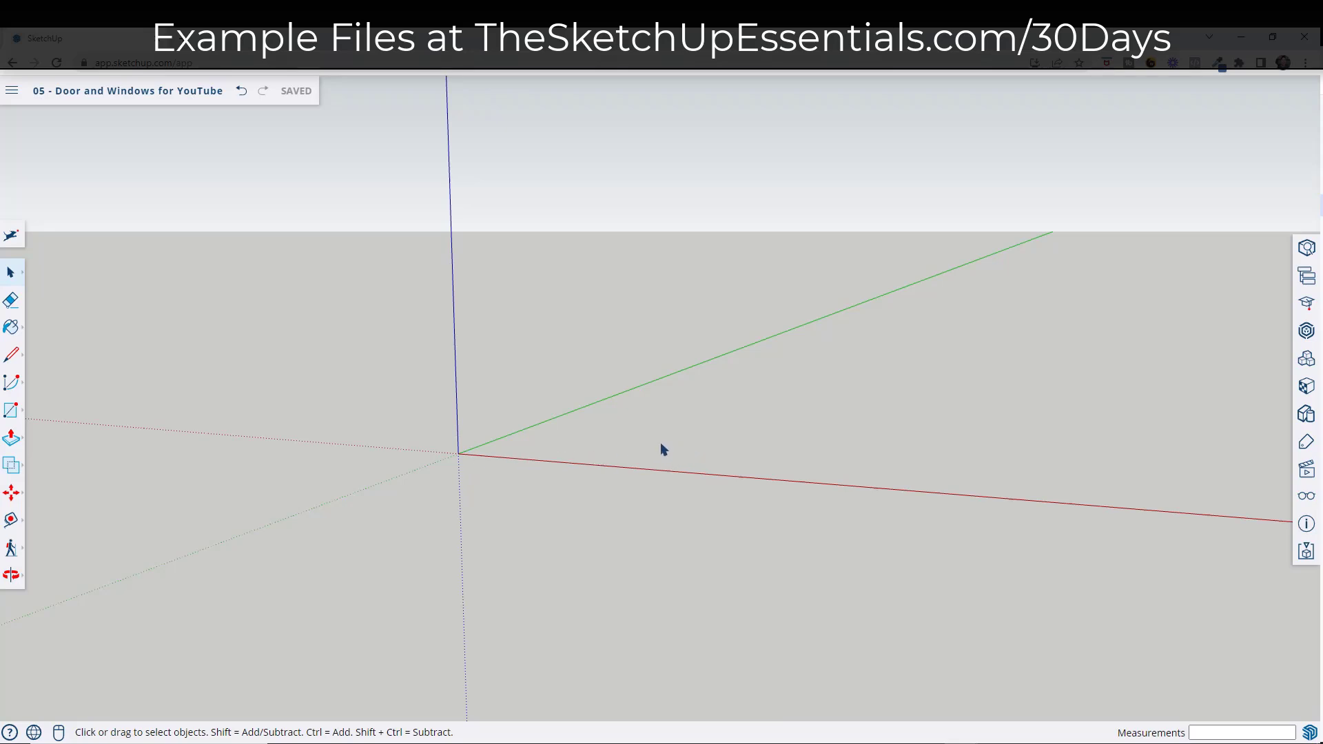
{"action": "scroll", "coordinate": [659, 446], "scroll_direction": "down", "scroll_amount": 1}
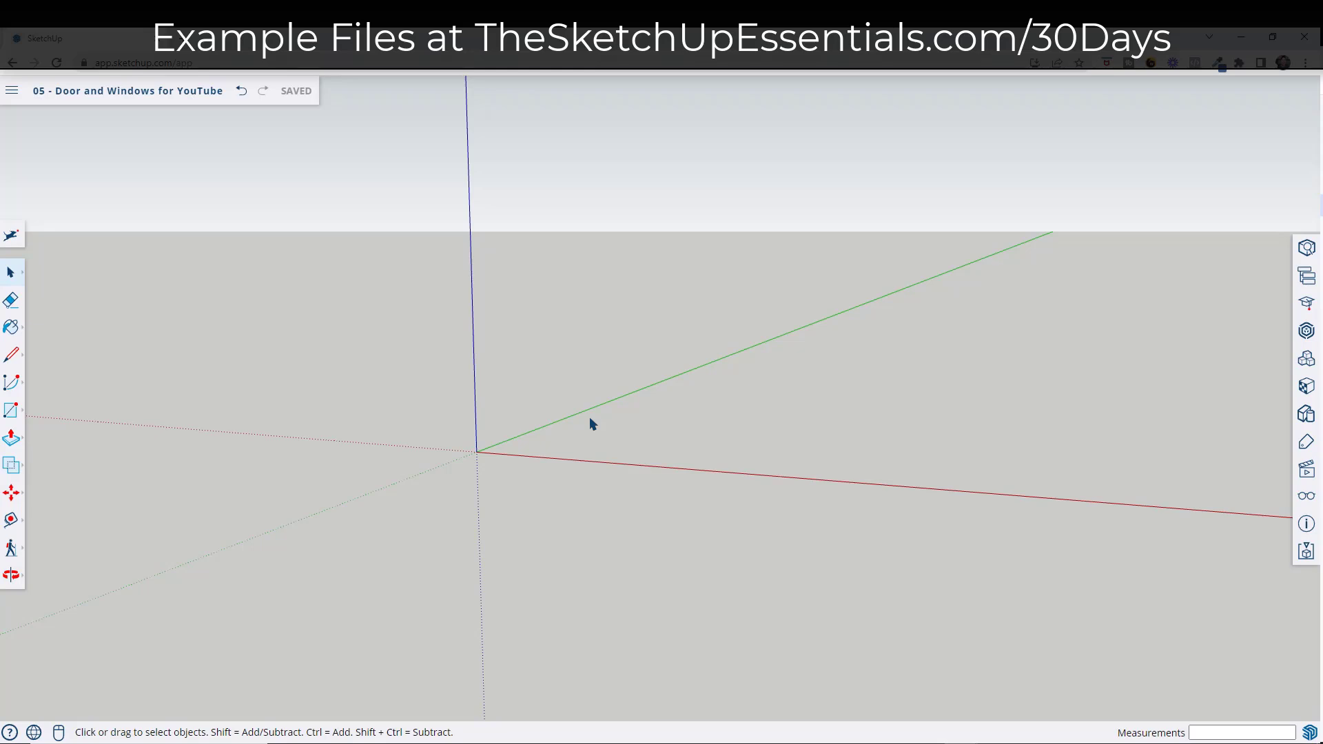
{"action": "key", "text": "l"}
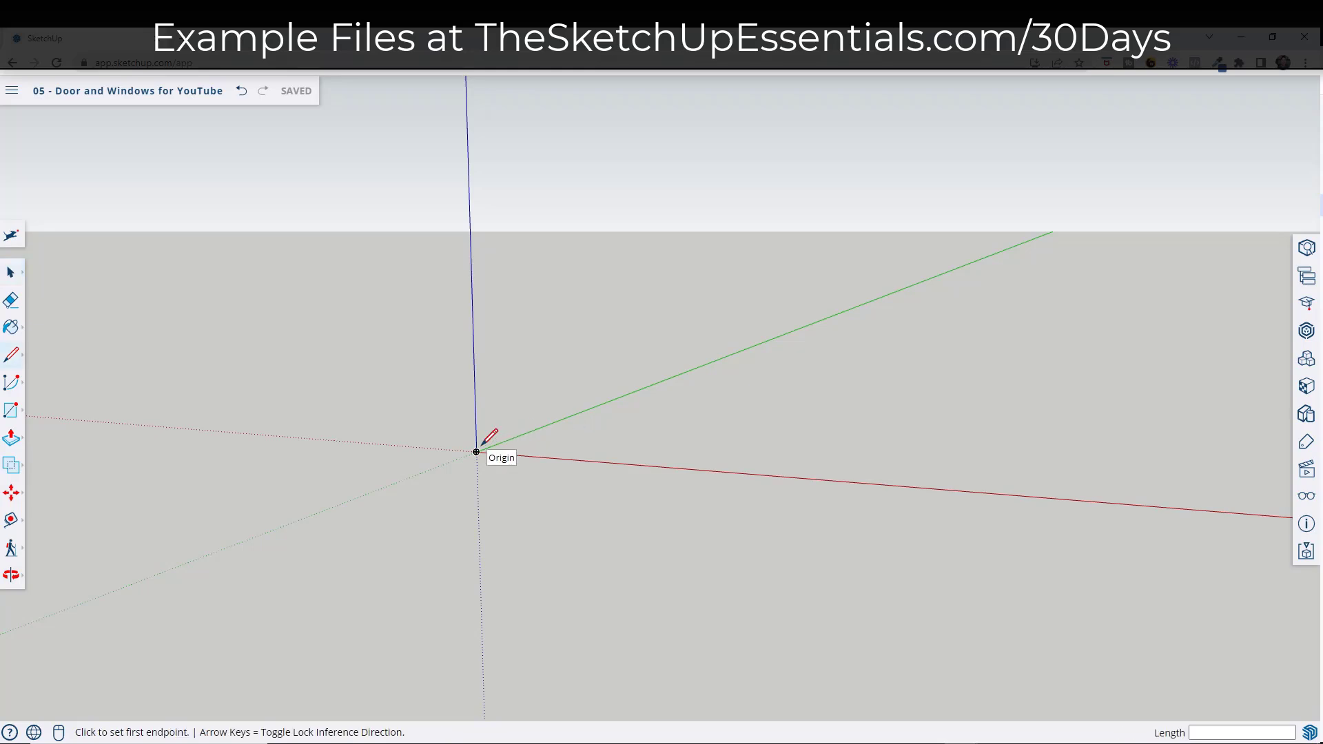
{"action": "left_click", "coordinate": [476, 451]}
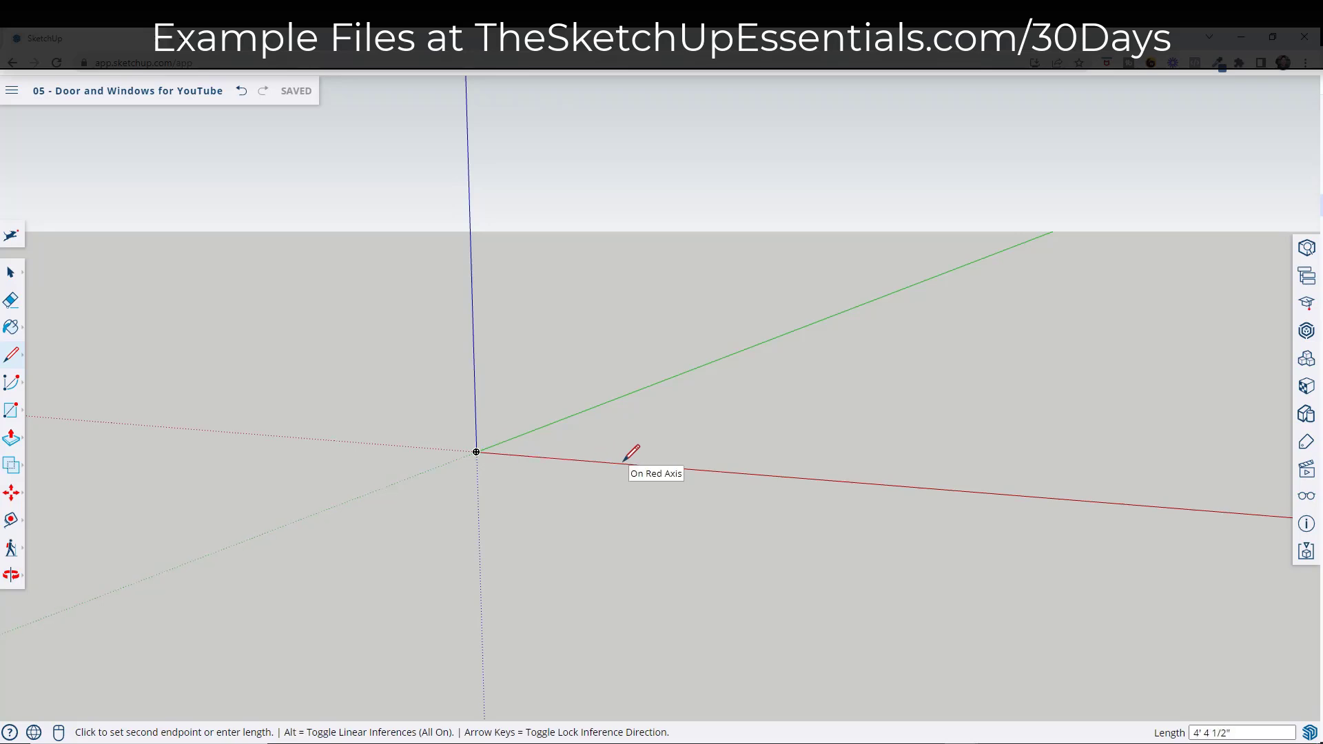
{"action": "type", "text": "3"}
{"action": "key", "text": "Return"}
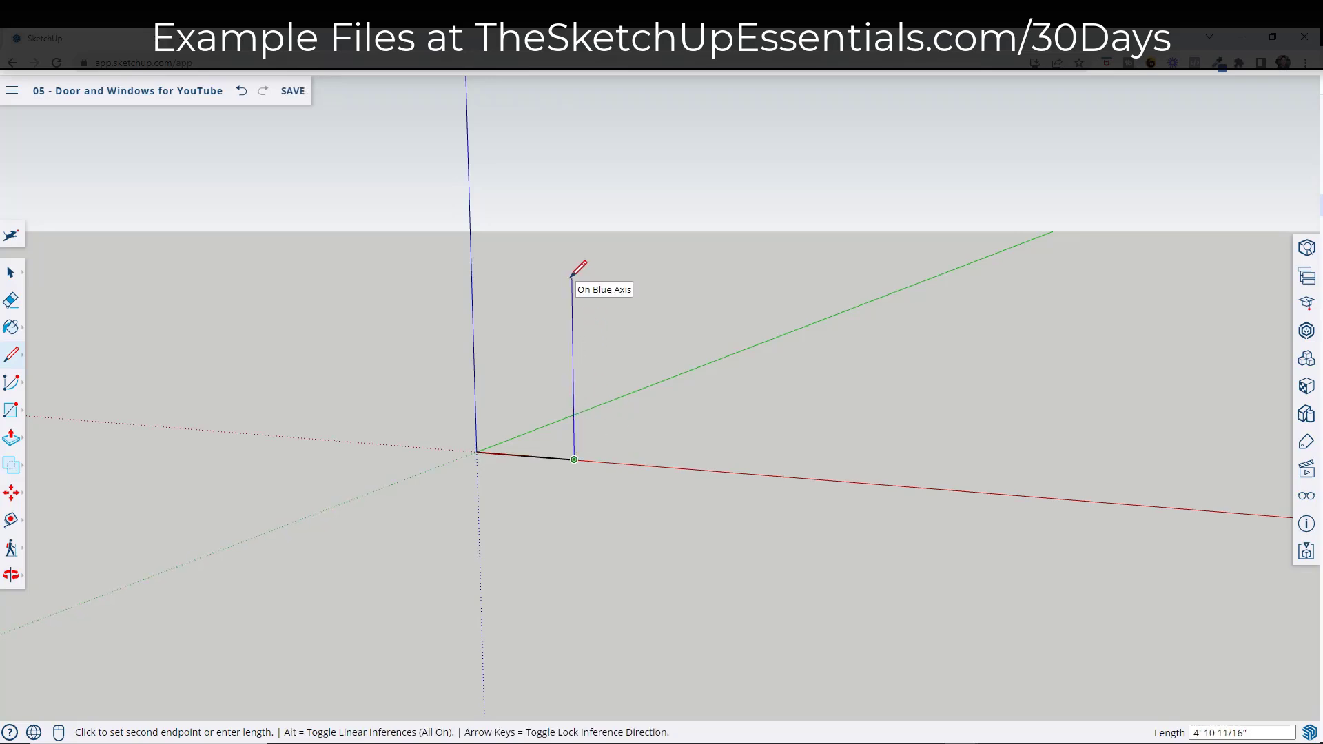
{"action": "type", "text": "7"}
{"action": "key", "text": "Return"}
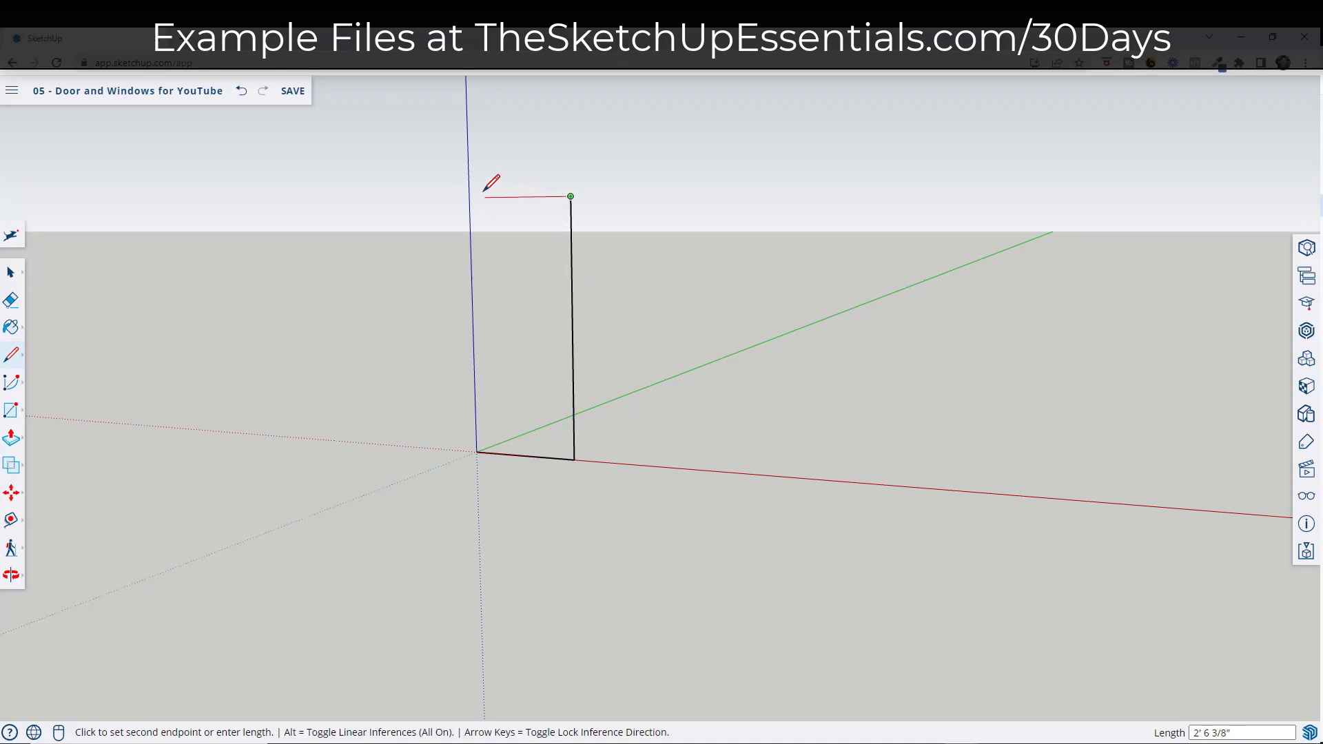
- Draw a rectangle from the upper end of the vertical line to the origin to form the door face
{"action": "key", "text": "space"}
{"action": "key", "text": "r"}
{"action": "left_click", "coordinate": [570, 196]}
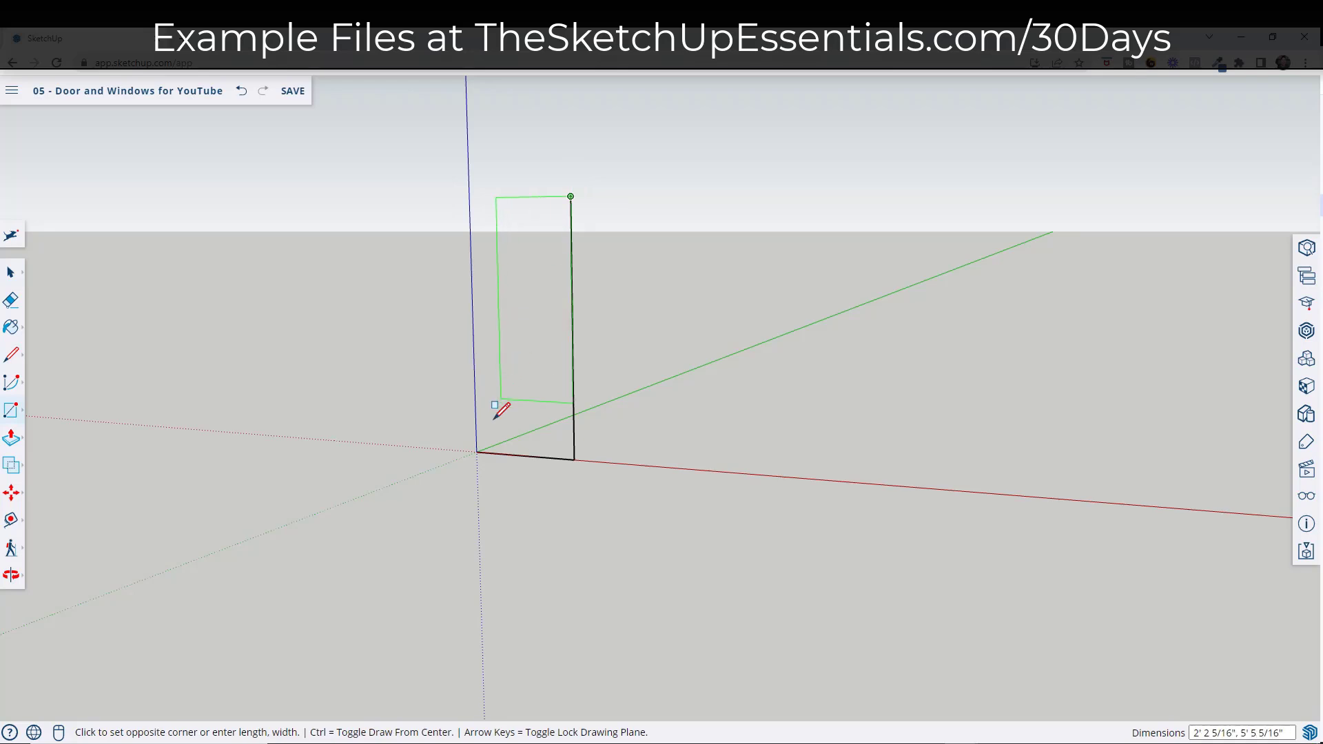
{"action": "left_click", "coordinate": [477, 452]}
{"action": "key", "text": "space"}
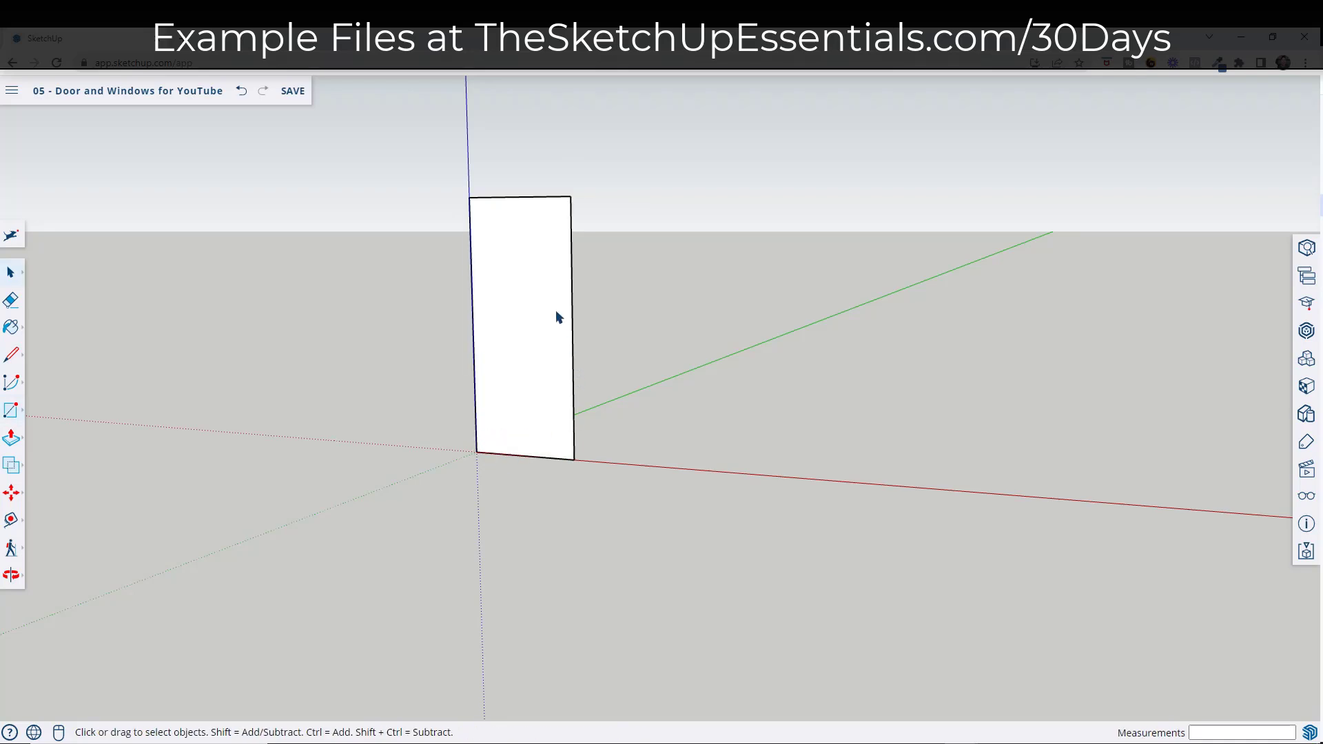
- Offset the door face's two side edges and top edge outward by 2" to outline the frame
{"action": "scroll", "coordinate": [553, 342], "scroll_direction": "up", "scroll_amount": 2}
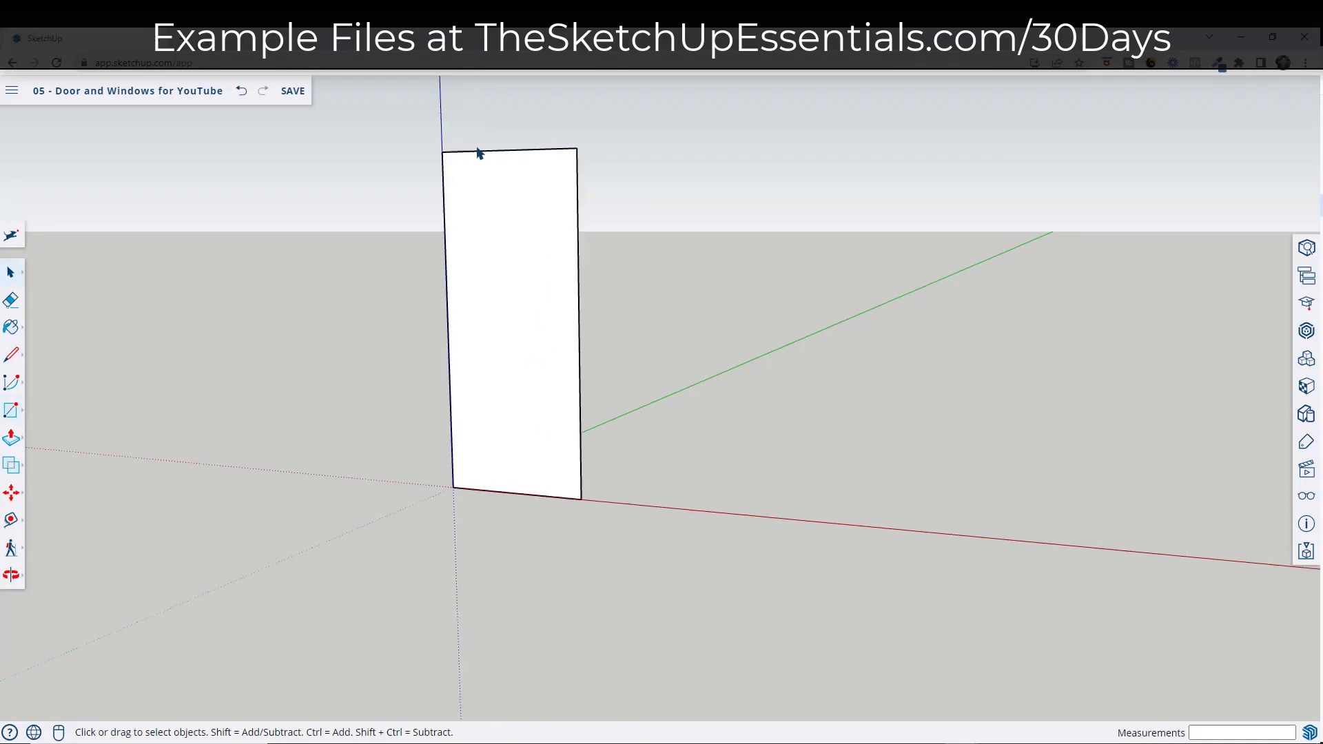
{"action": "middle_click_drag", "start_coordinate": [601, 370], "coordinate": [556, 457]}
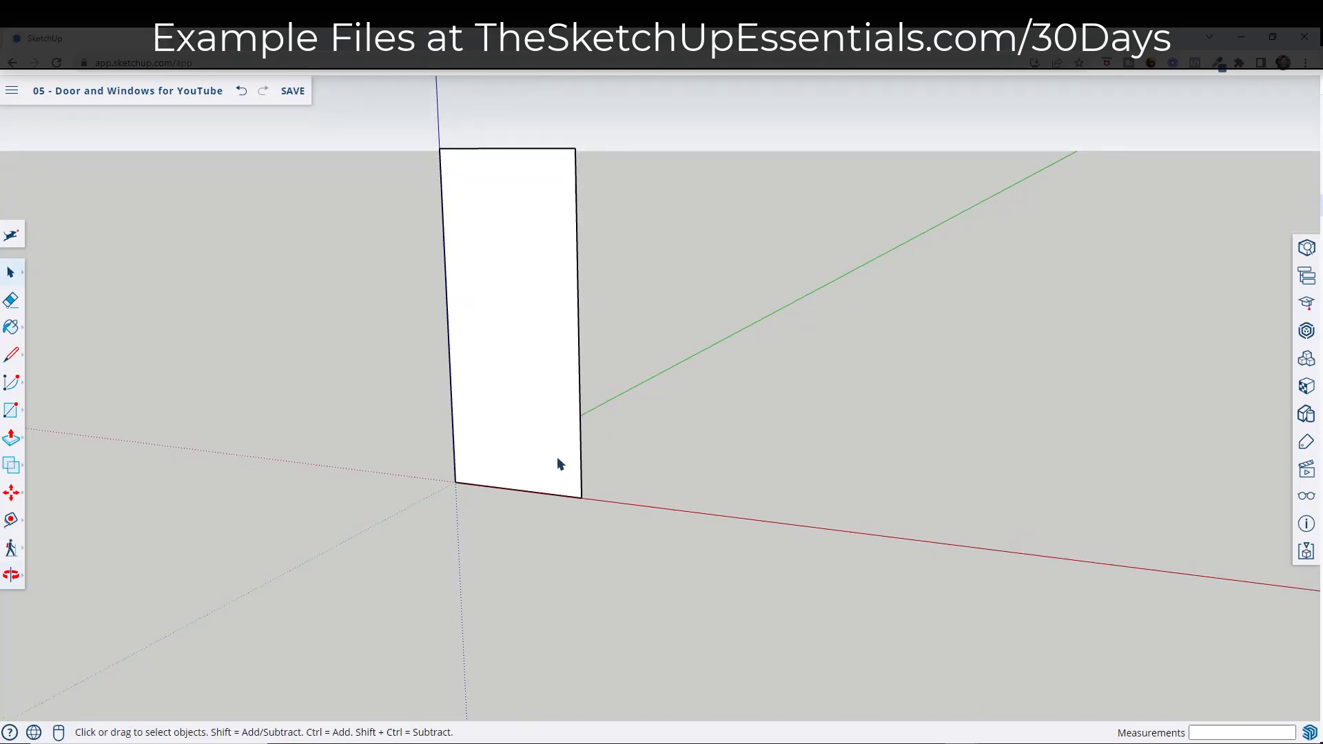
{"action": "scroll", "coordinate": [560, 482], "scroll_direction": "up", "scroll_amount": 2}
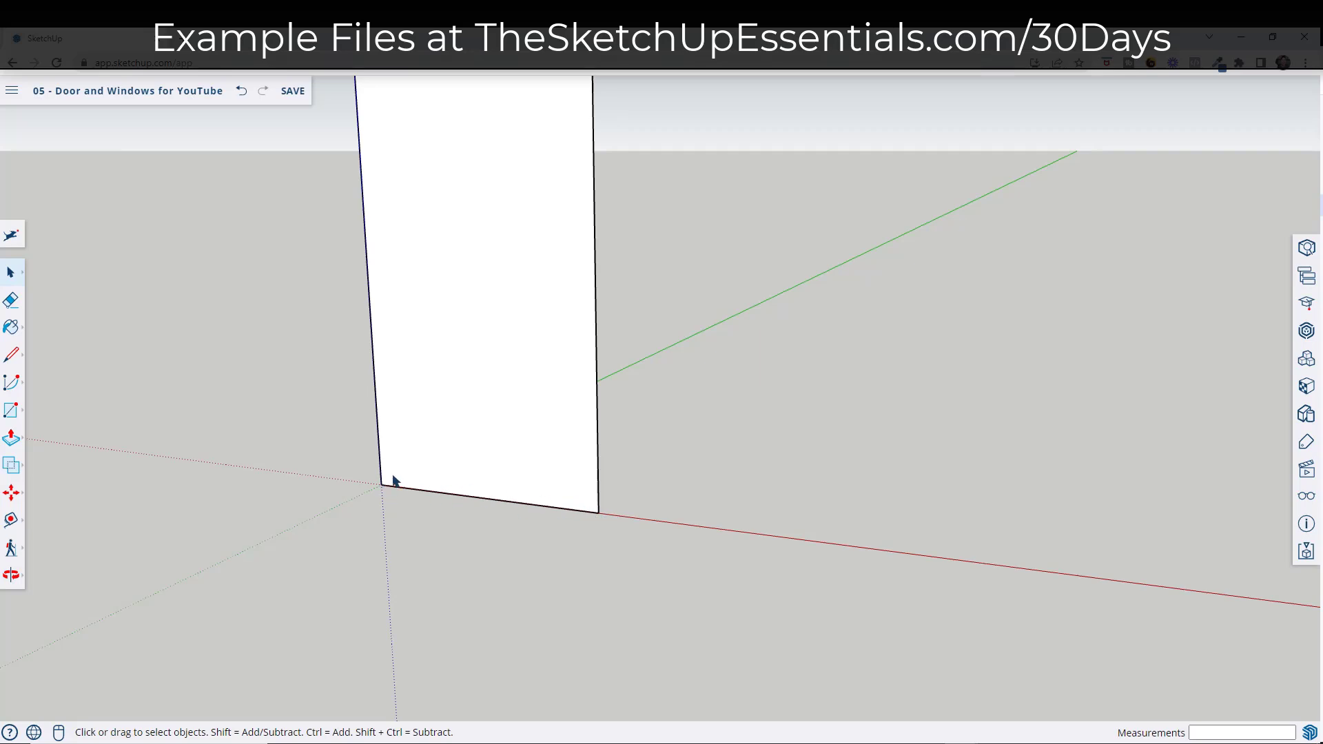
{"action": "scroll", "coordinate": [422, 488], "scroll_direction": "down", "scroll_amount": 3}
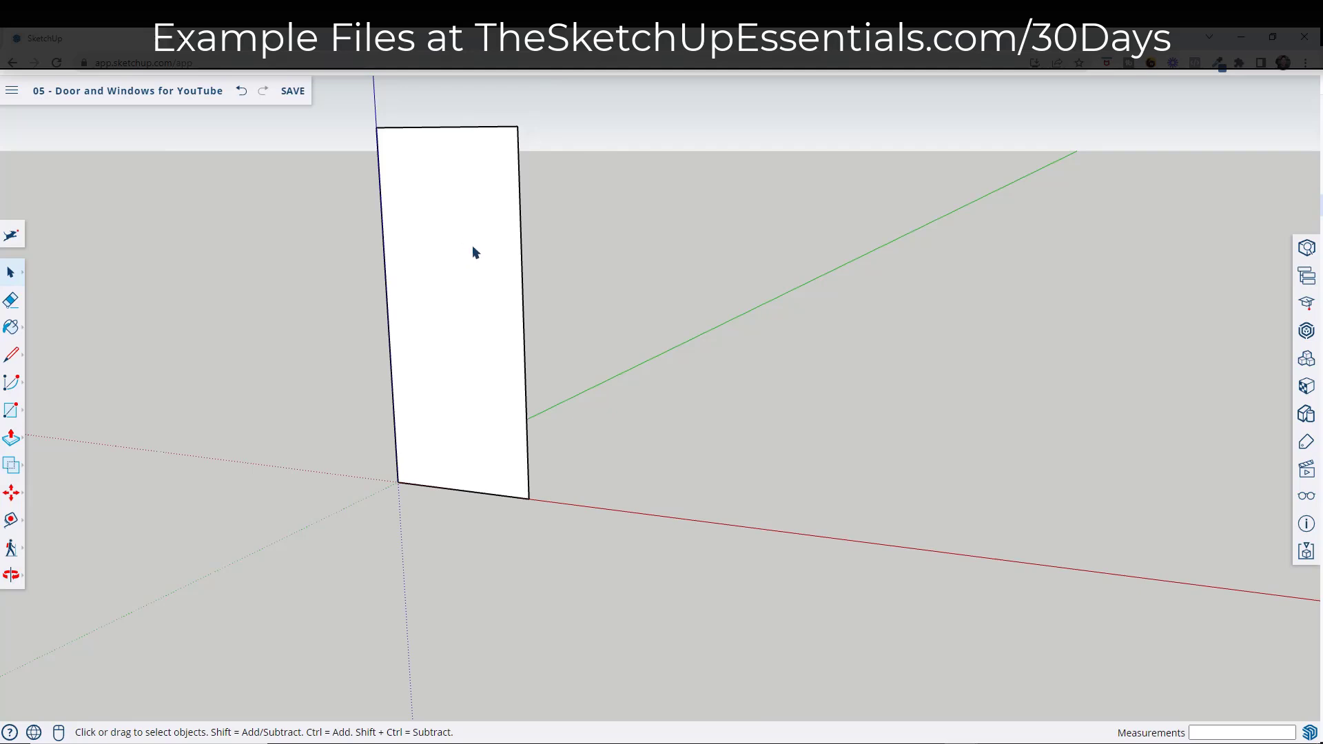
{"action": "left_click", "coordinate": [524, 306]}
{"action": "left_click", "coordinate": [484, 126], "text": "shift"}
{"action": "left_click", "coordinate": [525, 348]}
{"action": "left_click", "coordinate": [482, 127], "text": "shift"}
{"action": "left_click", "coordinate": [383, 236], "text": "shift"}
{"action": "key", "text": "f"}
{"action": "left_click", "coordinate": [523, 300]}
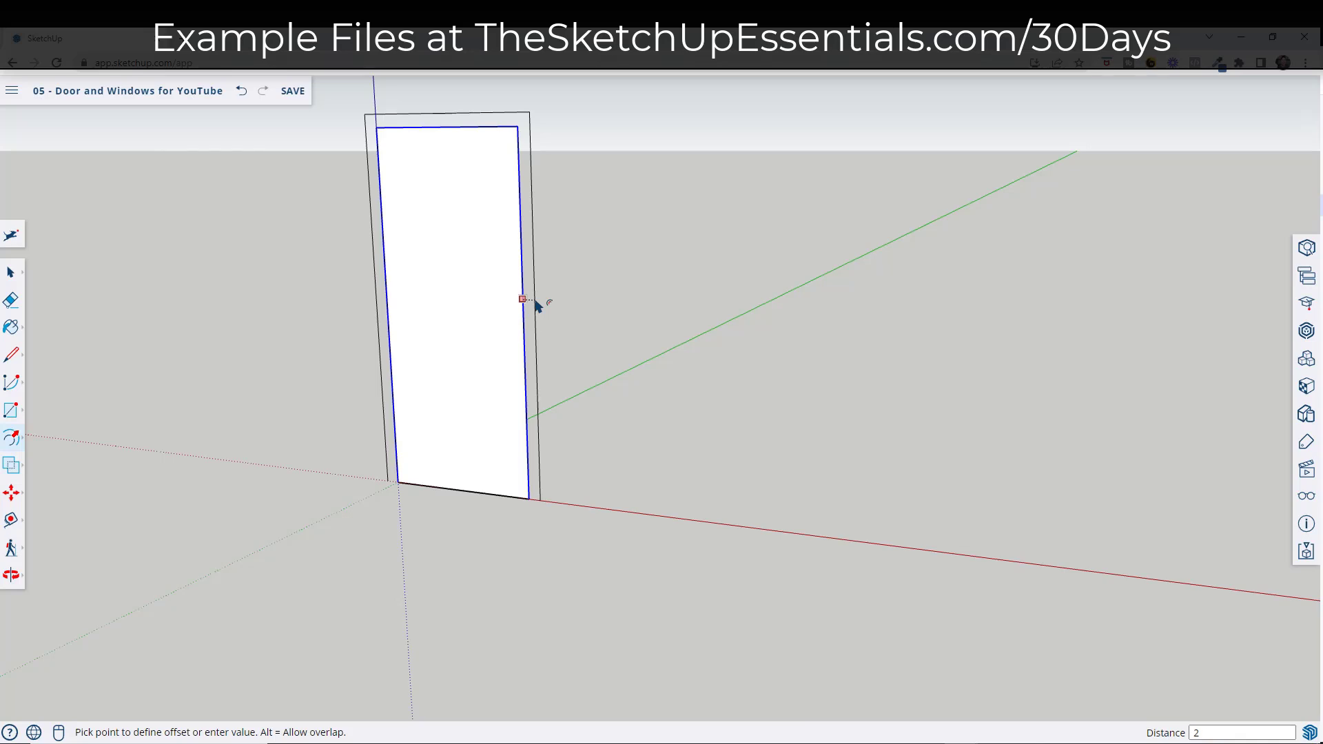
{"action": "key", "text": "Return"}
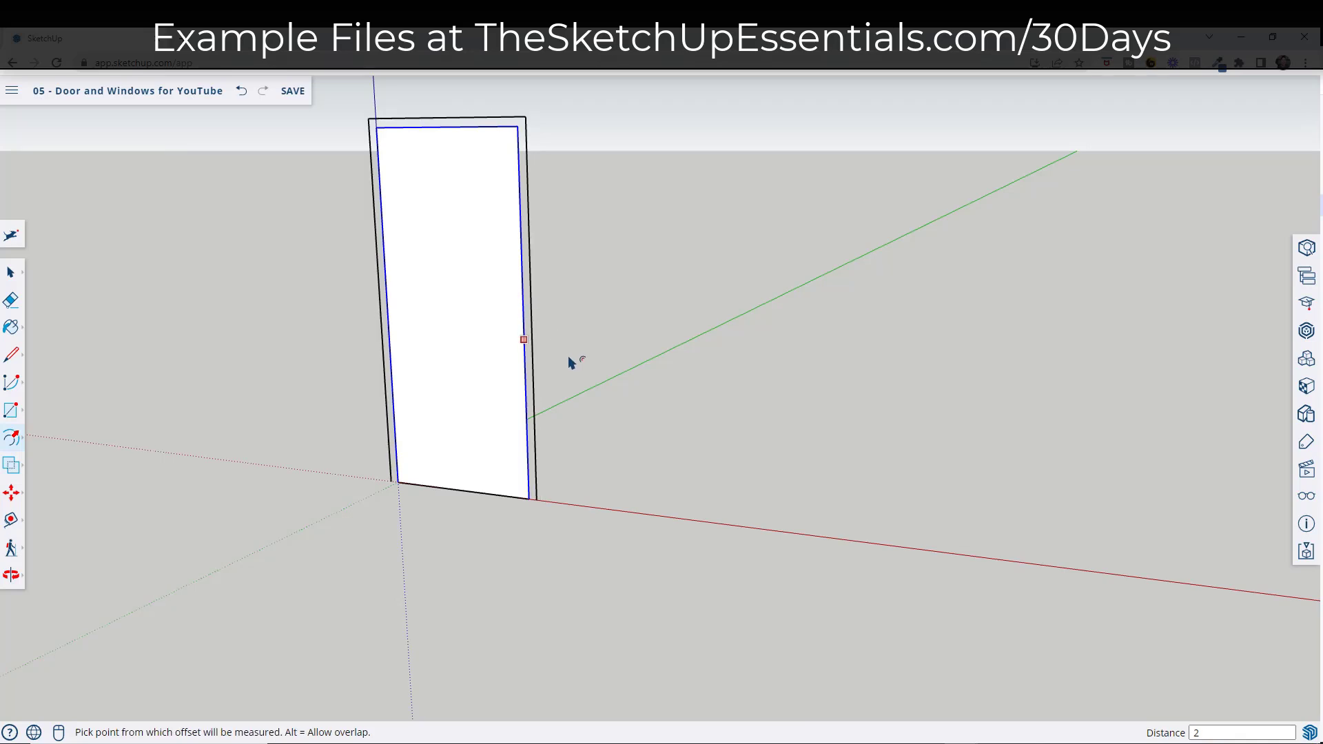
{"action": "key", "text": "space"}
- Close the base of both frame legs with short lines between the outer and inner edges
{"action": "scroll", "coordinate": [575, 458], "scroll_direction": "up", "scroll_amount": 5}
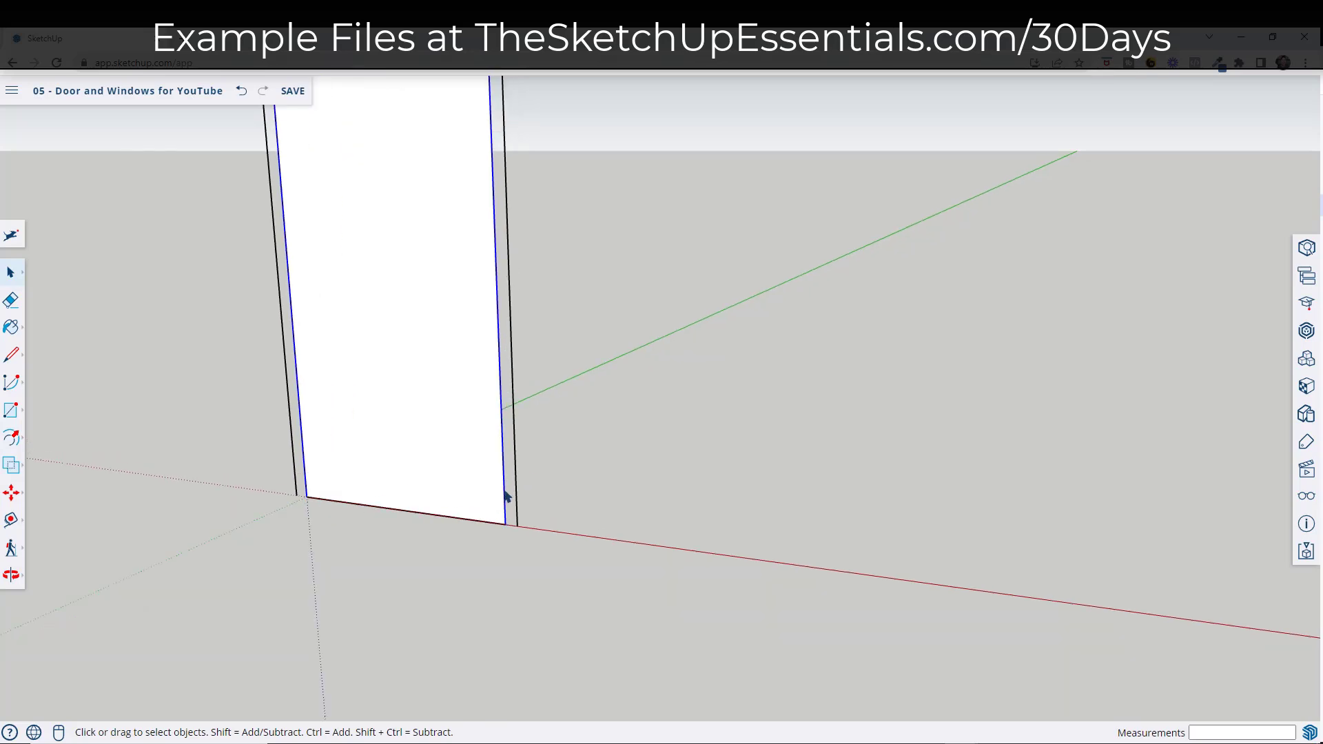
{"action": "key", "text": "l"}
{"action": "left_click", "coordinate": [525, 550]}
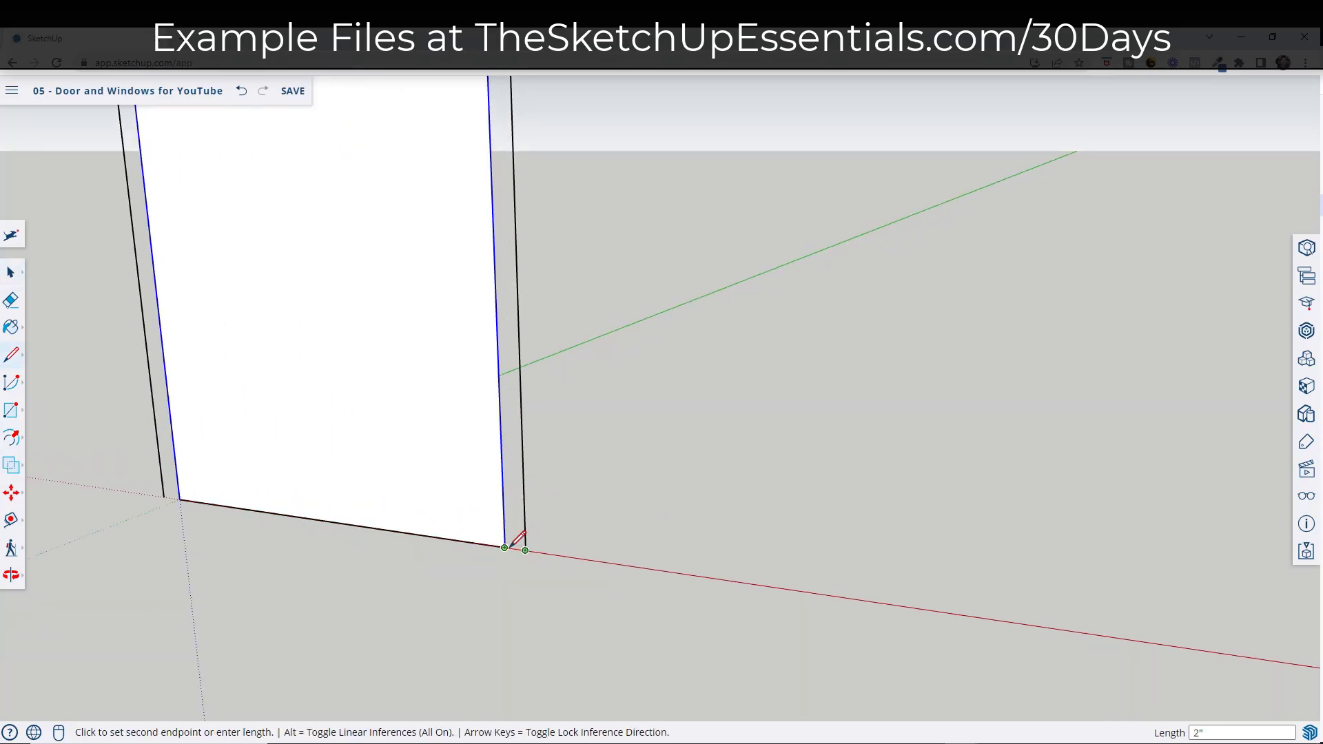
{"action": "left_click", "coordinate": [505, 547]}
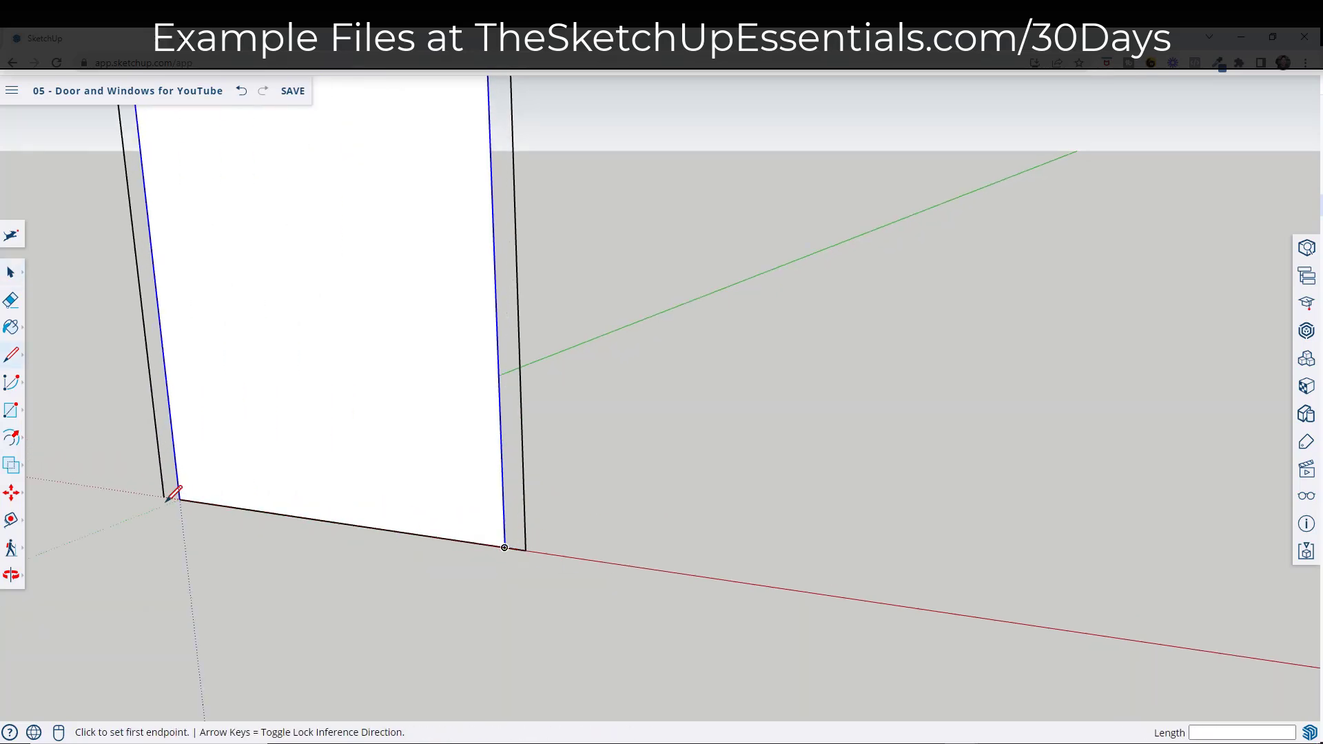
{"action": "left_click", "coordinate": [163, 497]}
{"action": "left_click", "coordinate": [179, 498]}
{"action": "key", "text": "space"}
- Select the frame face and the inner door face in turn to check that they are separate faces
{"action": "scroll", "coordinate": [472, 516], "scroll_direction": "down", "scroll_amount": 8}
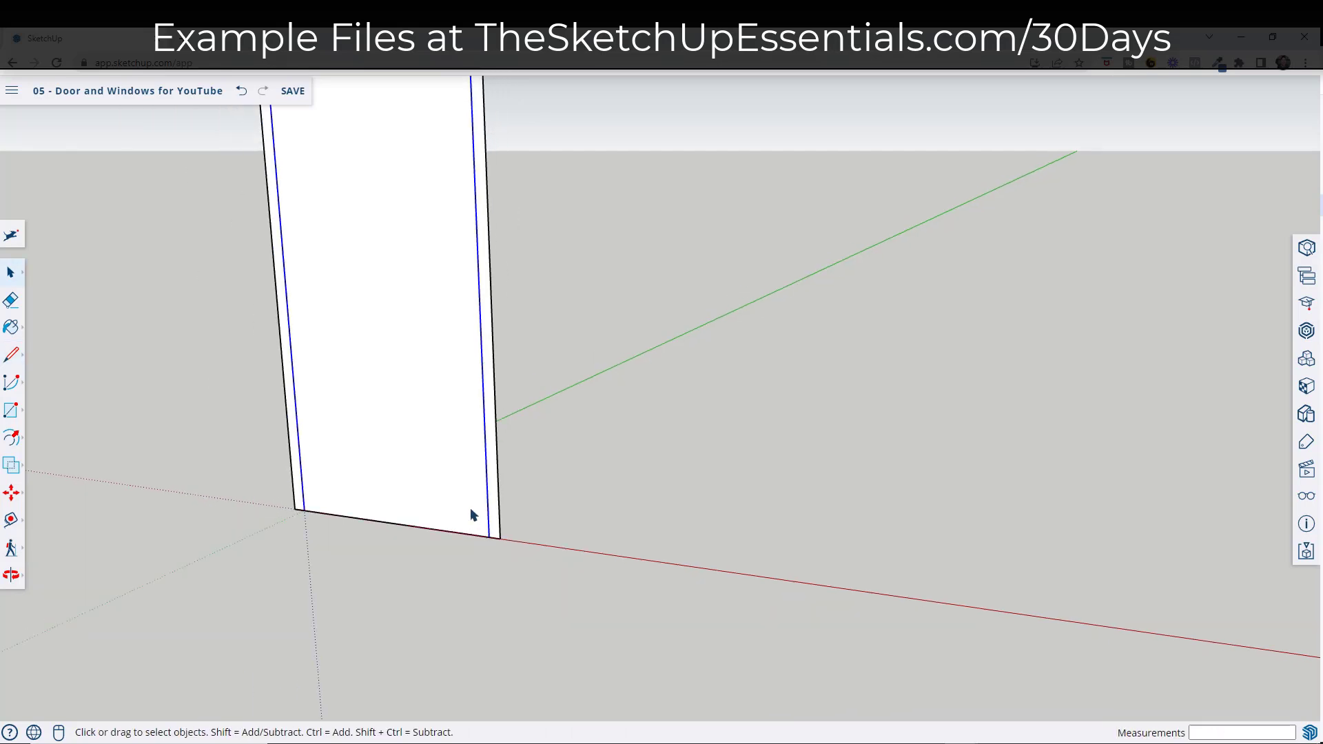
{"action": "left_click", "coordinate": [457, 315]}
{"action": "left_click", "coordinate": [476, 289]}
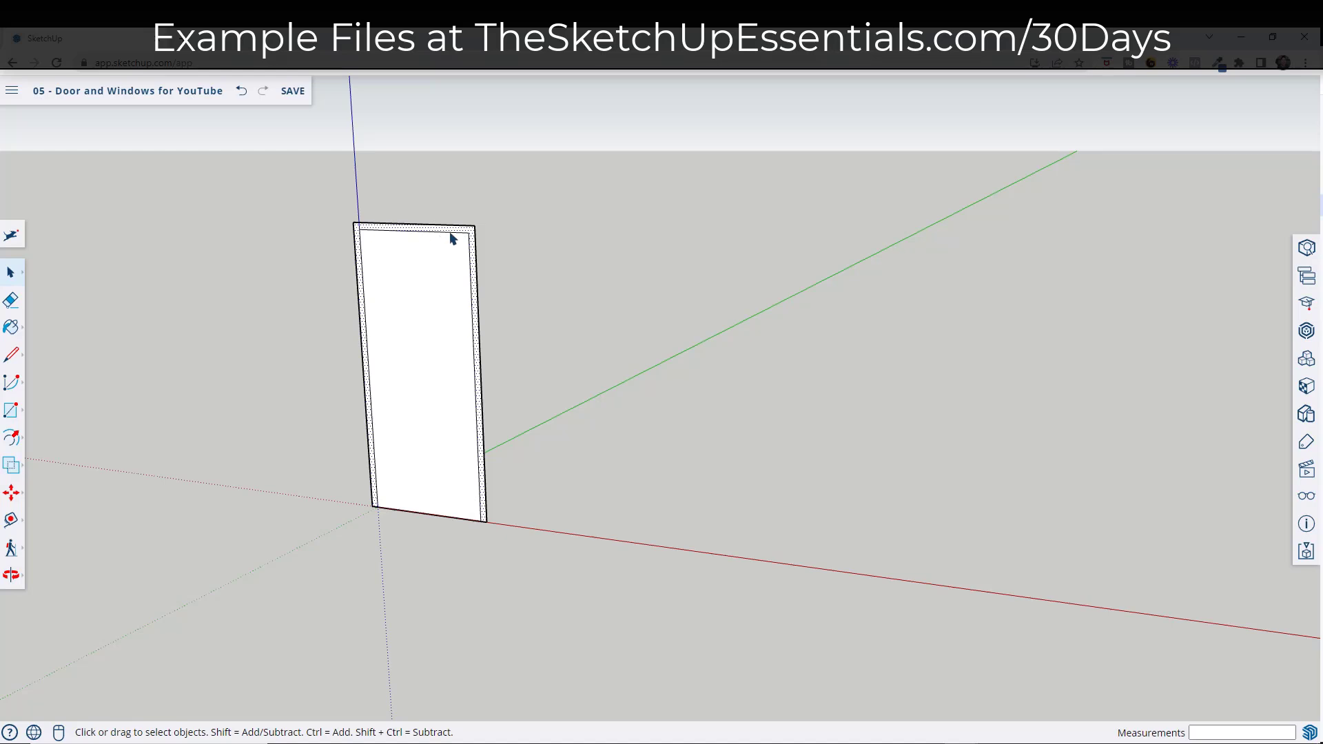
{"action": "left_click", "coordinate": [432, 292]}
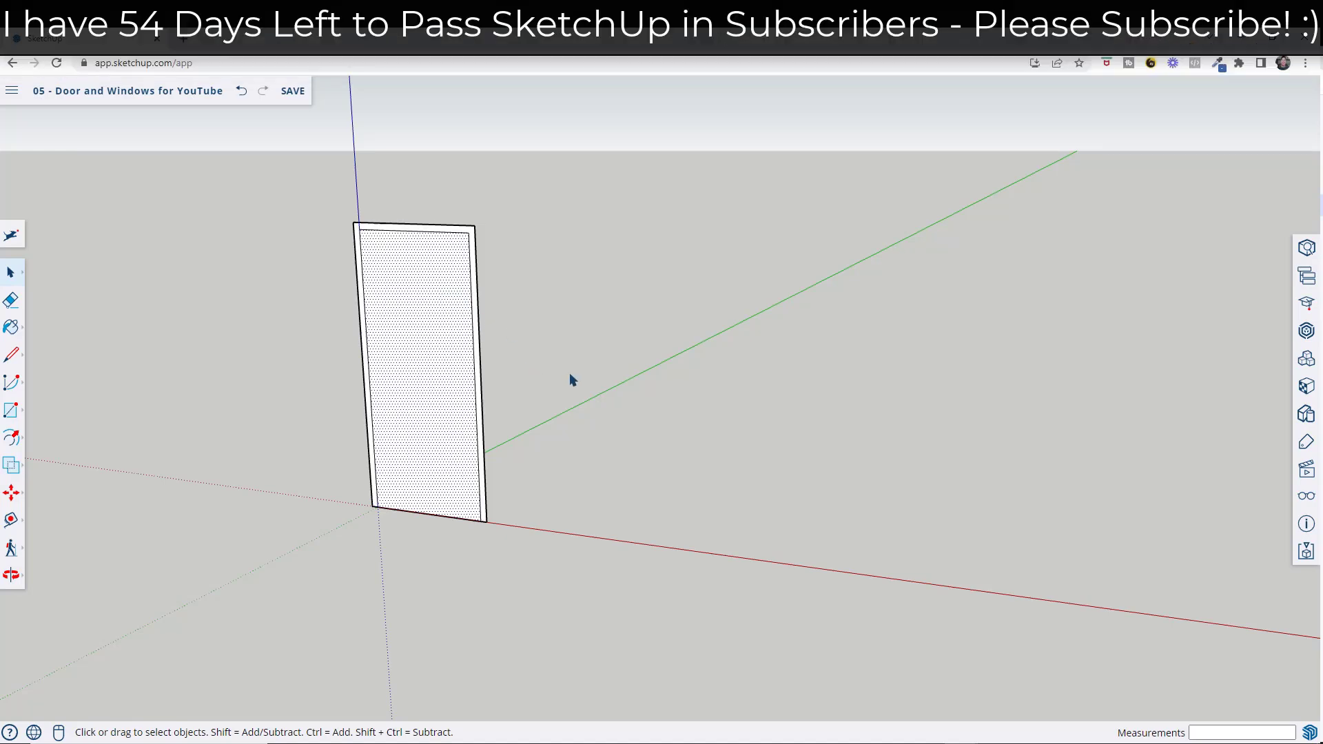
{"action": "middle_click_drag", "start_coordinate": [571, 379], "coordinate": [460, 319]}
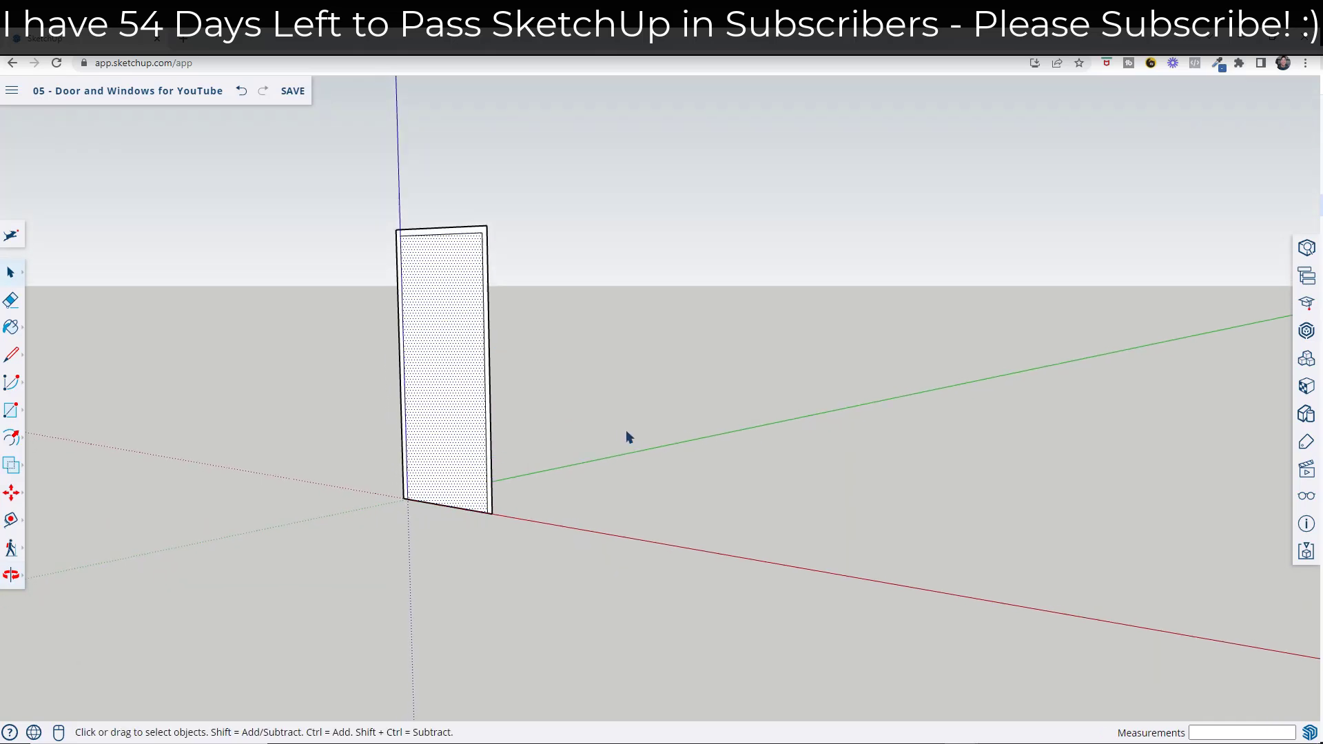
{"action": "left_click", "coordinate": [640, 443]}
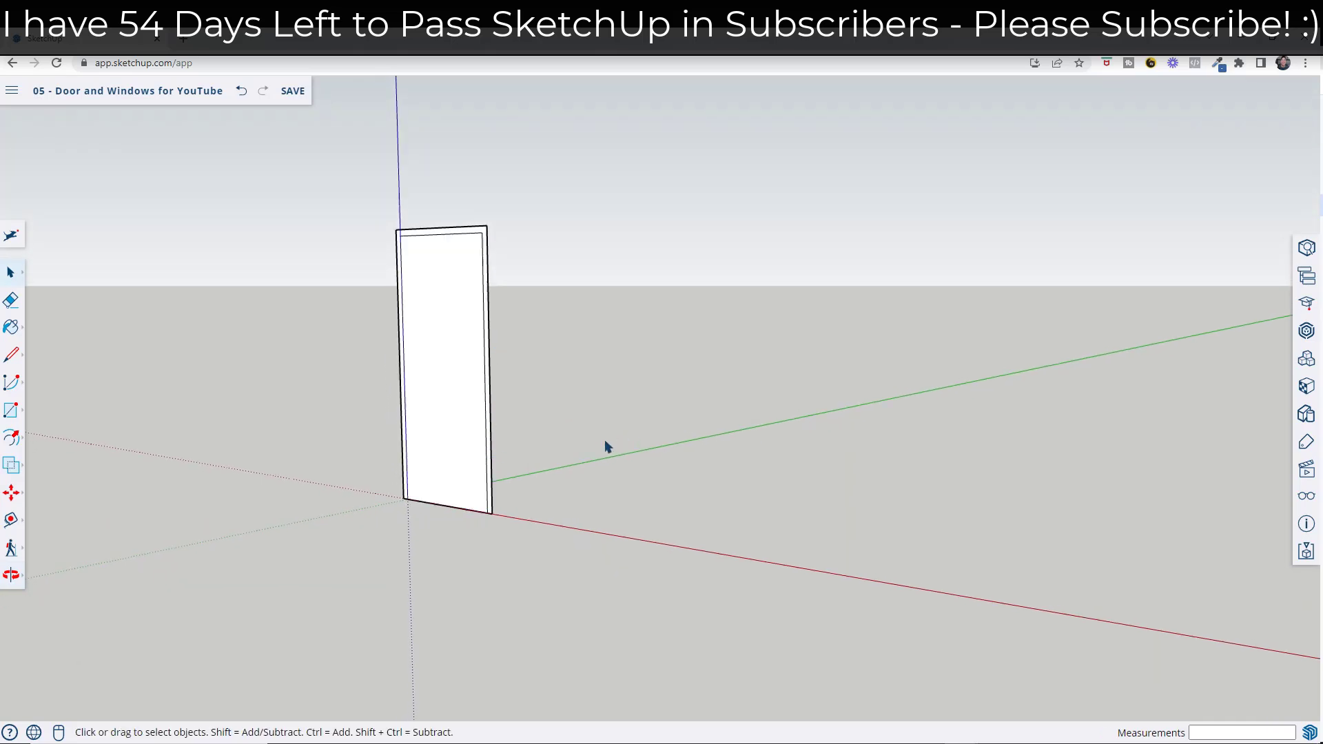
{"action": "middle_click_drag", "start_coordinate": [487, 396], "coordinate": [484, 306]}
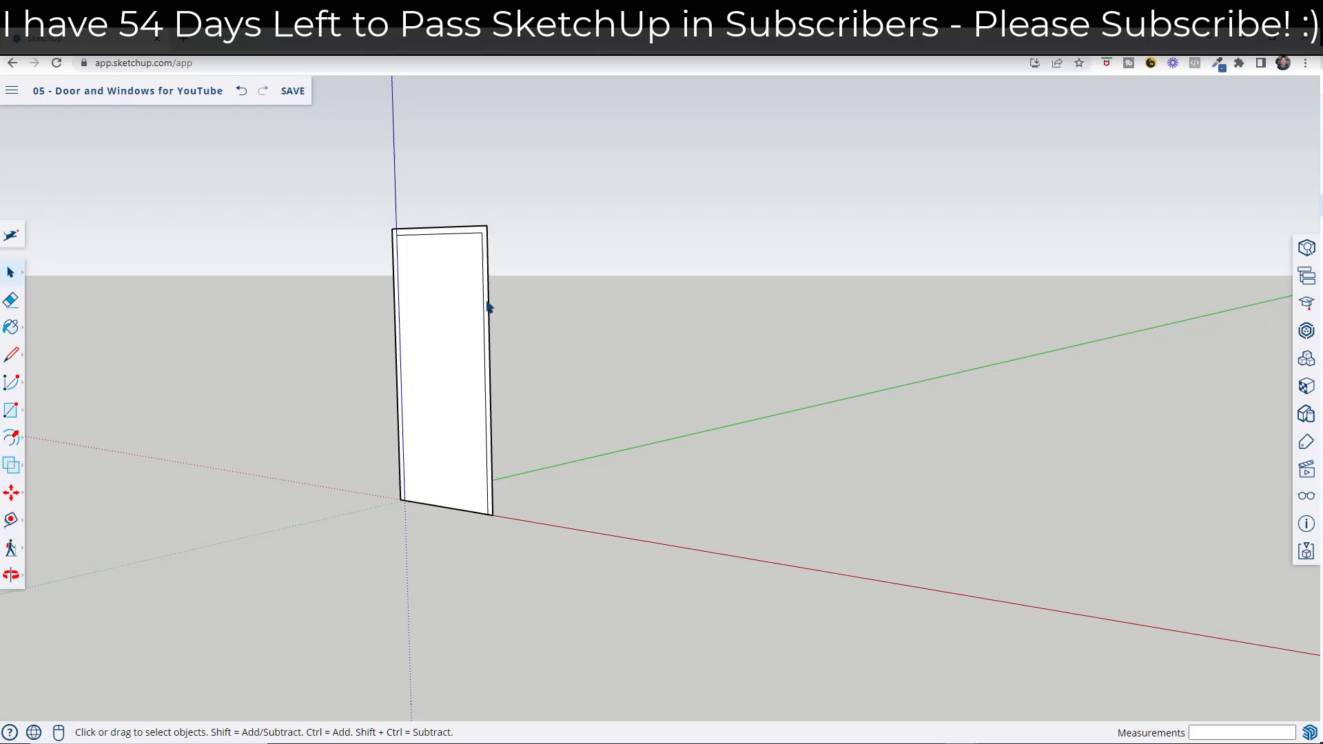
- Push/Pull the frame face back 3 5/8" with Create New Starting Face enabled, keeping the front face in place
{"action": "key", "text": "p"}
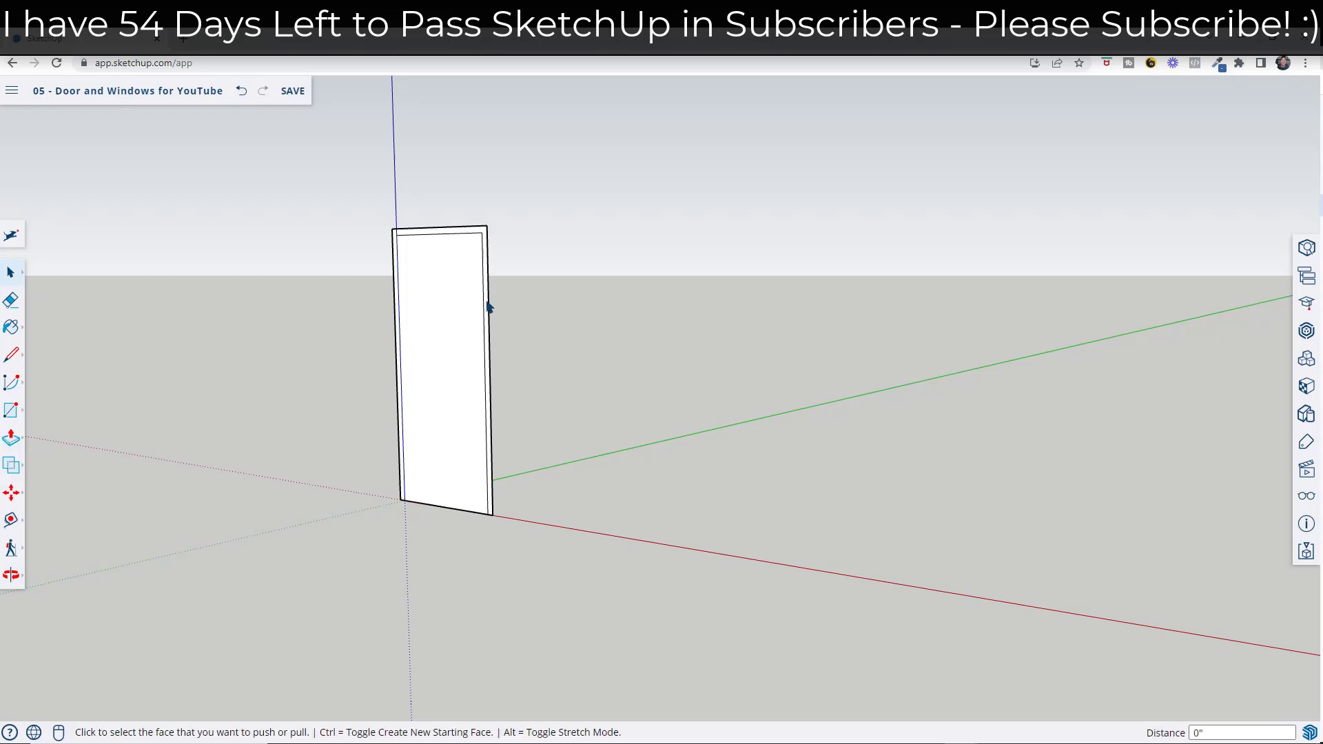
{"action": "left_click", "coordinate": [488, 307]}
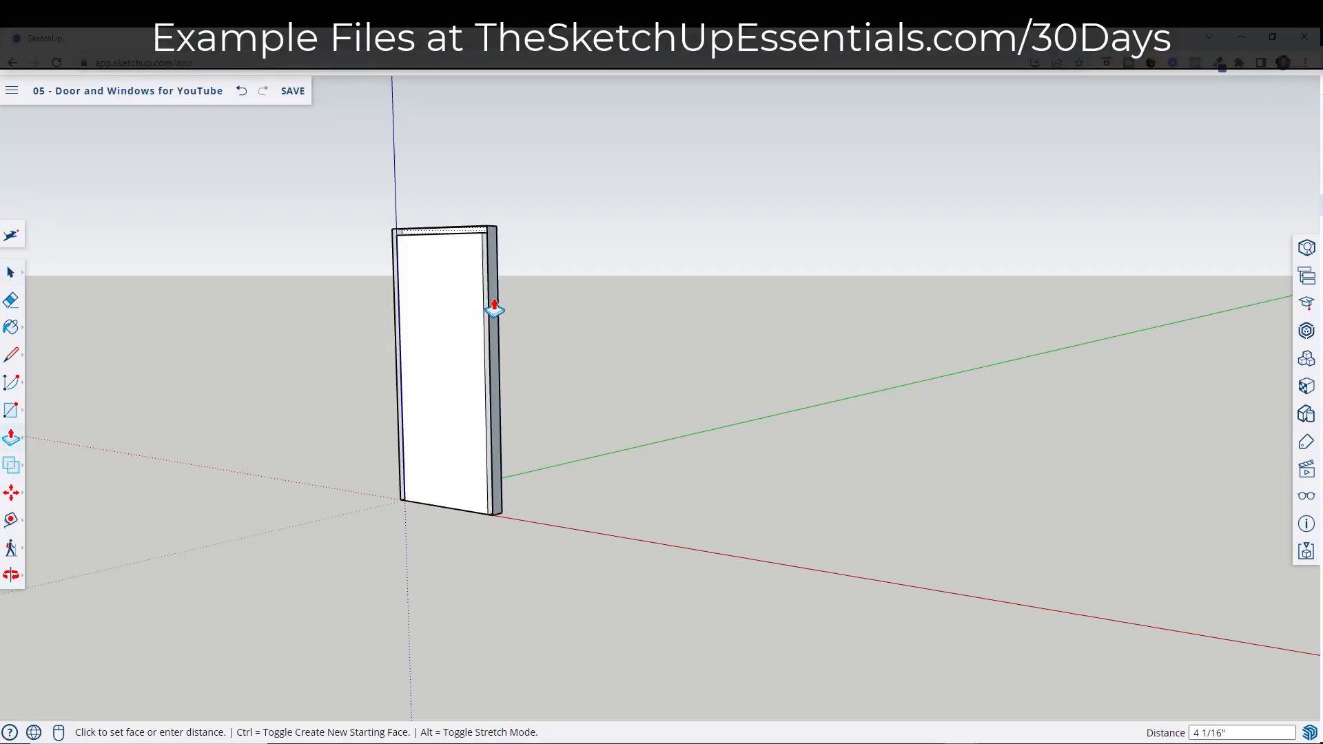
{"action": "scroll", "coordinate": [472, 319], "scroll_direction": "up", "scroll_amount": 5}
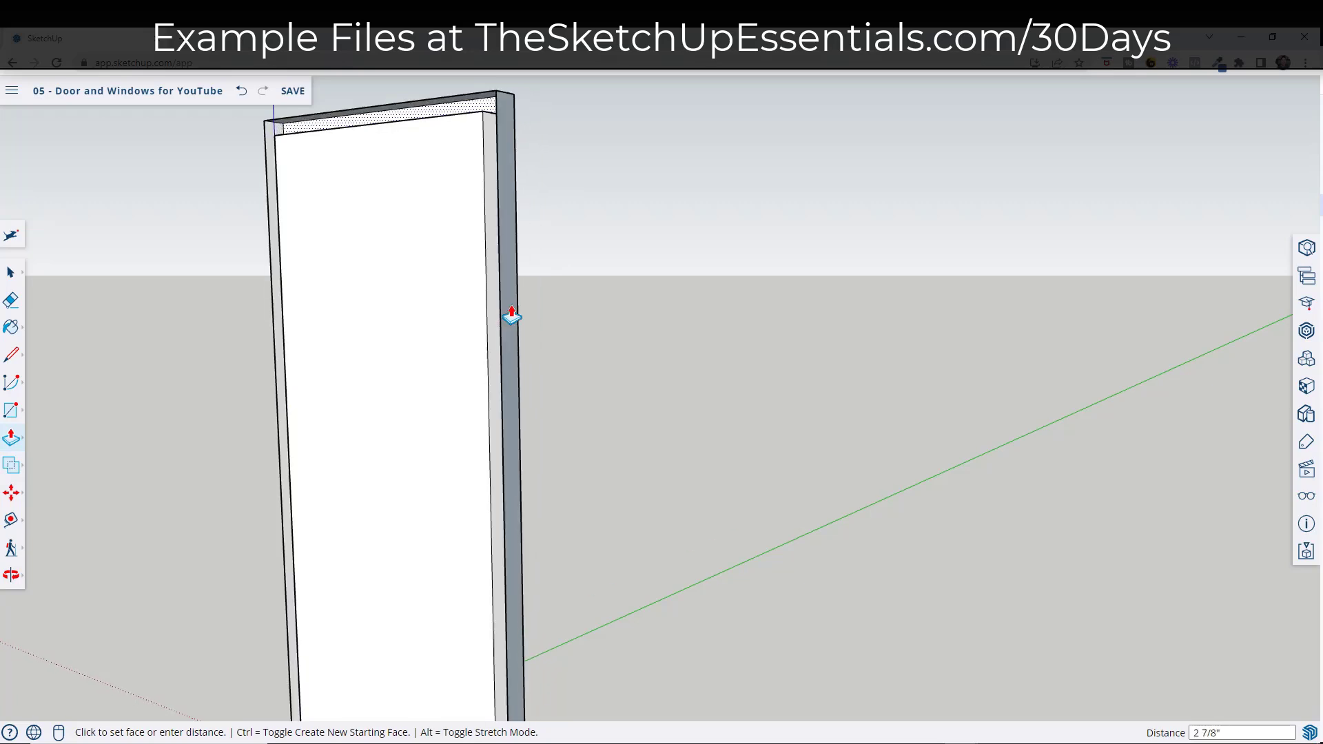
{"action": "scroll", "coordinate": [510, 316], "scroll_direction": "down", "scroll_amount": 3}
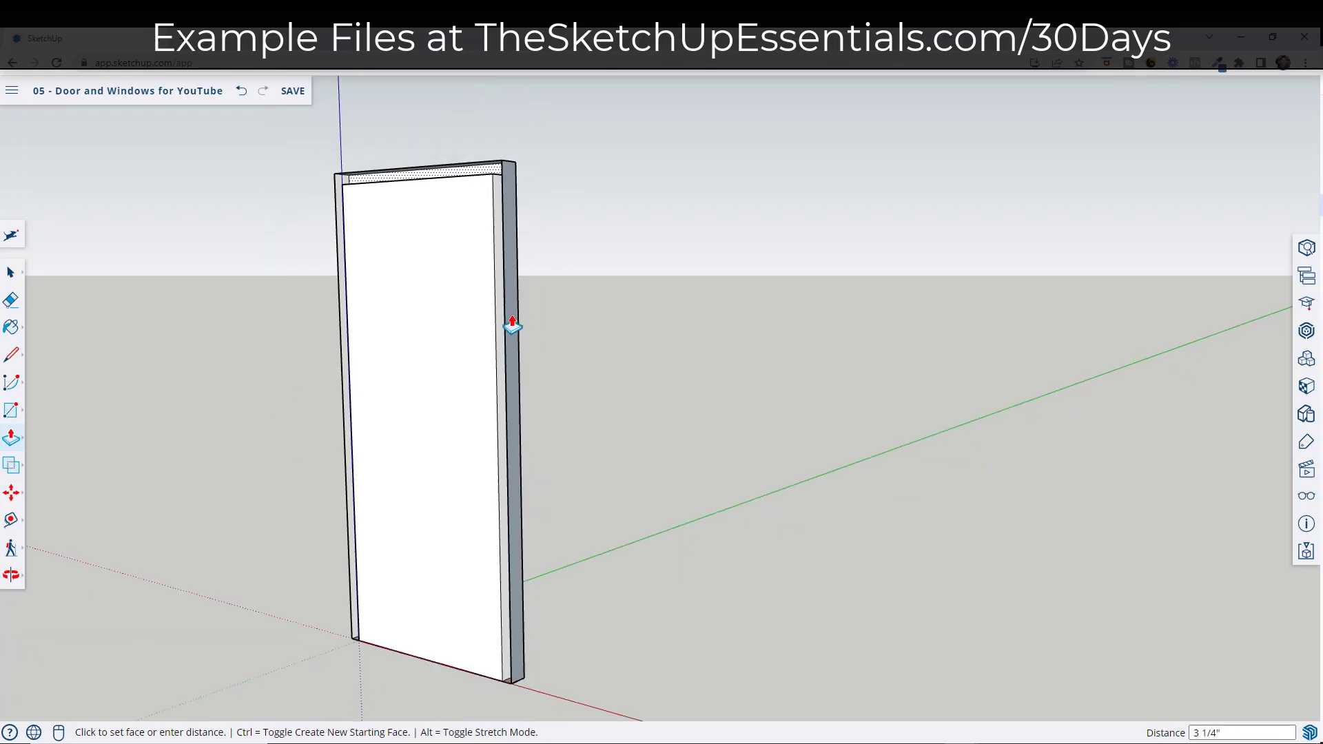
{"action": "middle_click_drag", "start_coordinate": [475, 333], "coordinate": [145, 343]}
{"action": "middle_click_drag", "start_coordinate": [491, 340], "coordinate": [691, 295]}
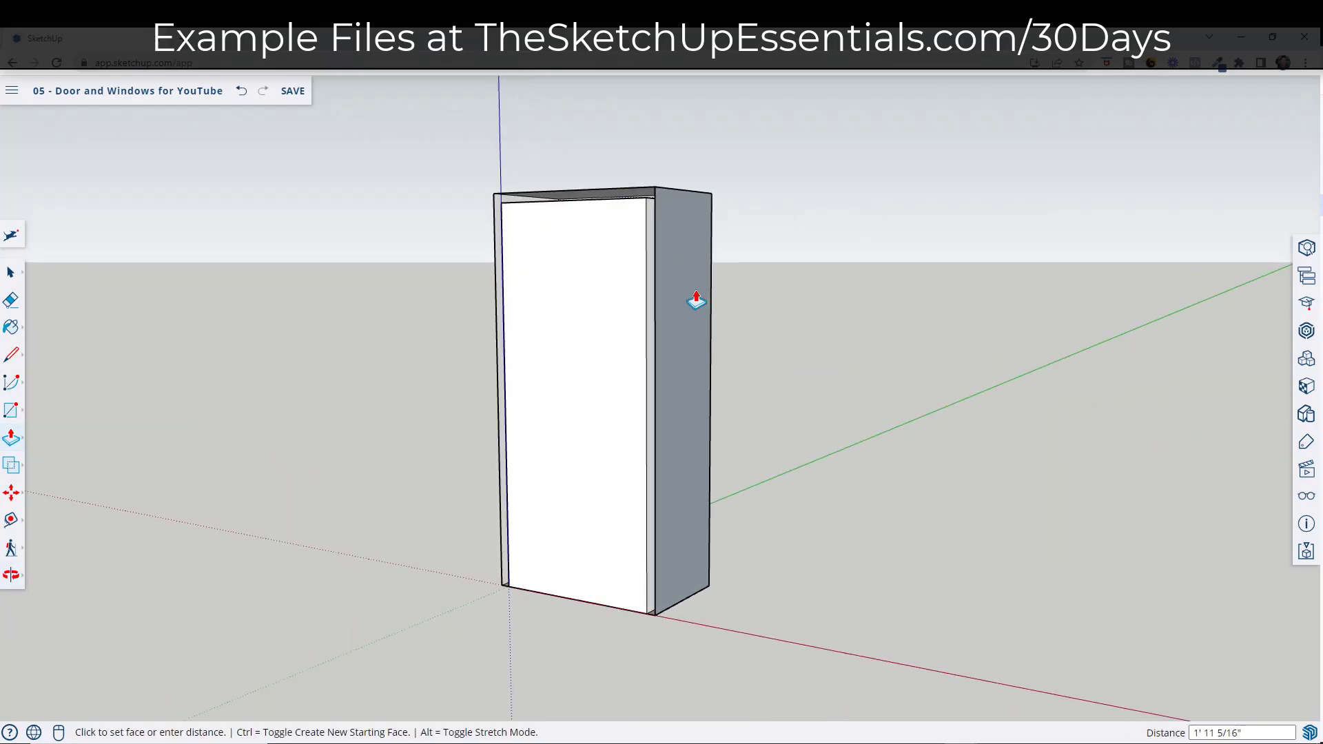
{"action": "scroll", "coordinate": [667, 287], "scroll_direction": "up", "scroll_amount": 4}
{"action": "key", "text": "ctrl"}
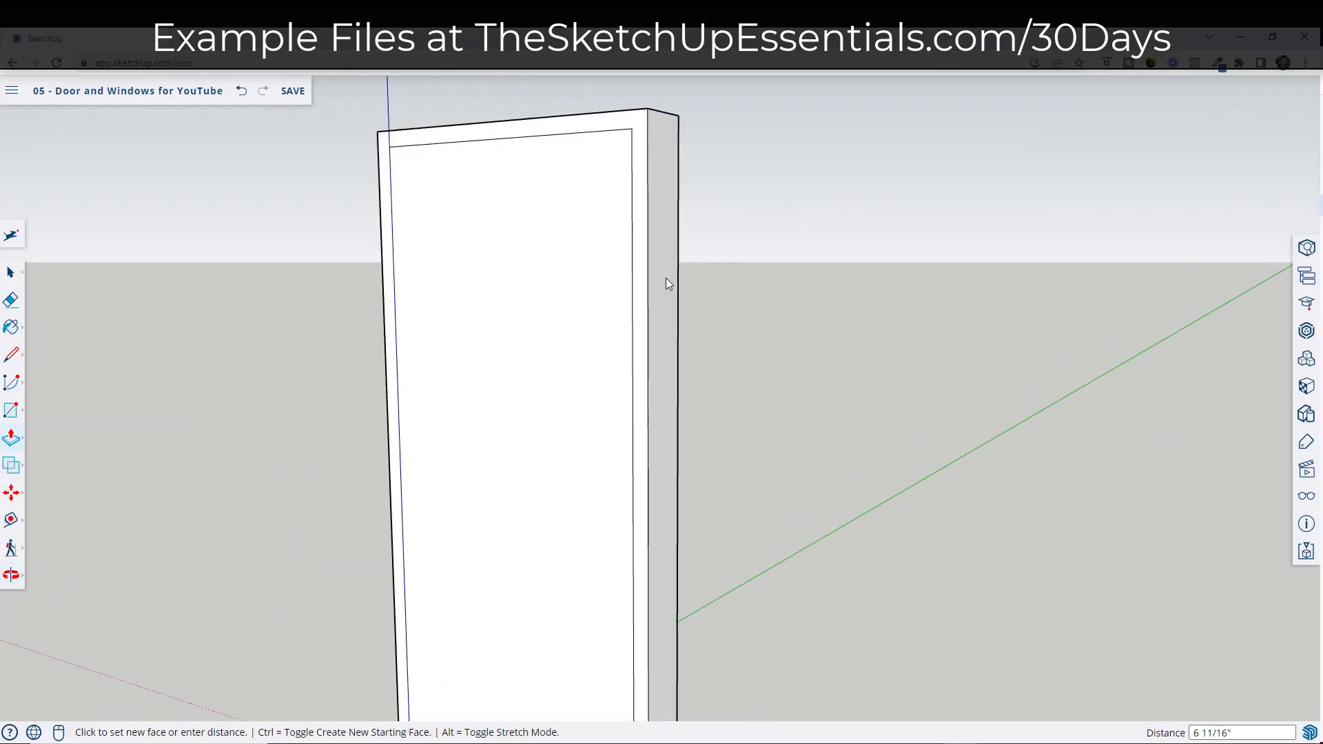
{"action": "key", "text": "o"}
{"action": "mouse_move", "coordinate": [644, 283]}
{"action": "left_mouse_down"}
{"action": "mouse_move", "coordinate": [7, 297]}
{"action": "mouse_move", "coordinate": [620, 280]}
{"action": "left_mouse_up"}
{"action": "scroll", "coordinate": [621, 281], "scroll_direction": "down", "scroll_amount": 3}
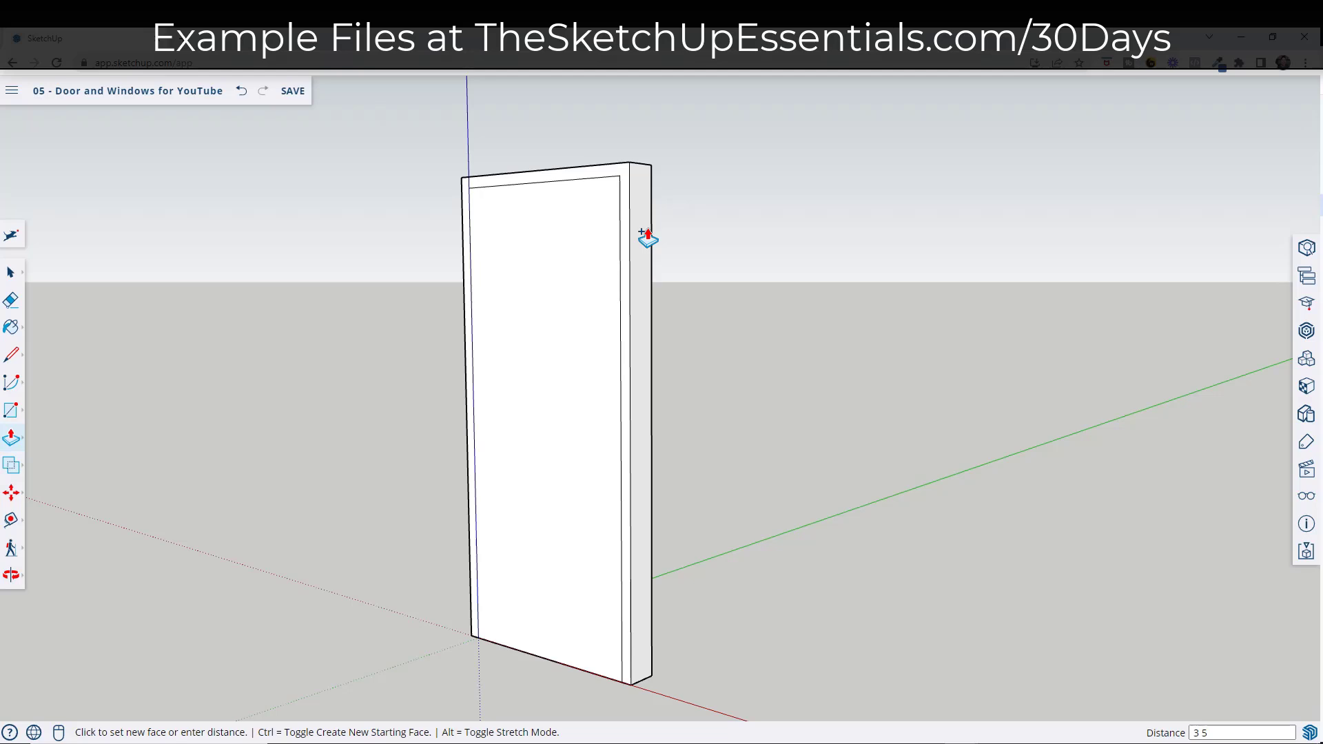
{"action": "type", "text": "8"}
{"action": "key", "text": "Return"}
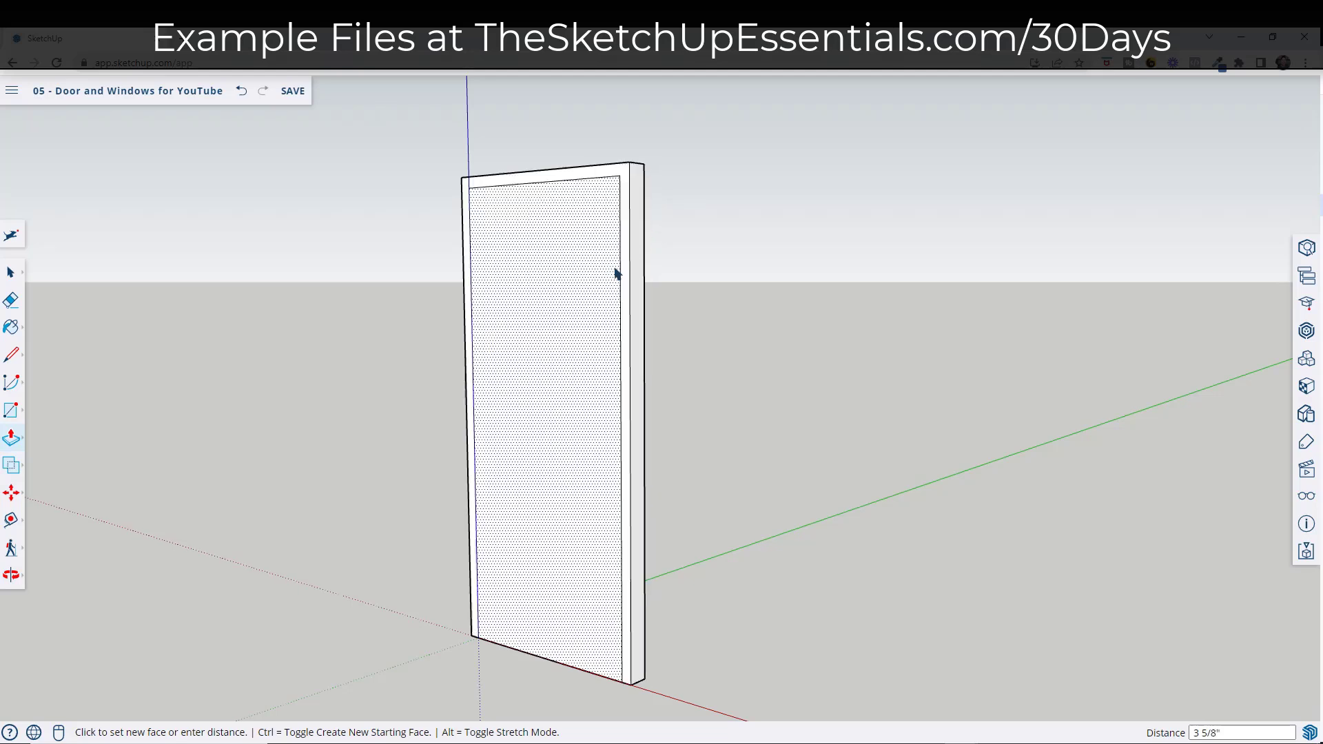
{"action": "key", "text": "space"}
- Erase the bottom edge of the inner door face to remove the panel and leave an open frame
{"action": "middle_click_drag", "start_coordinate": [924, 378], "coordinate": [658, 331]}
{"action": "scroll", "coordinate": [629, 455], "scroll_direction": "down", "scroll_amount": 2}
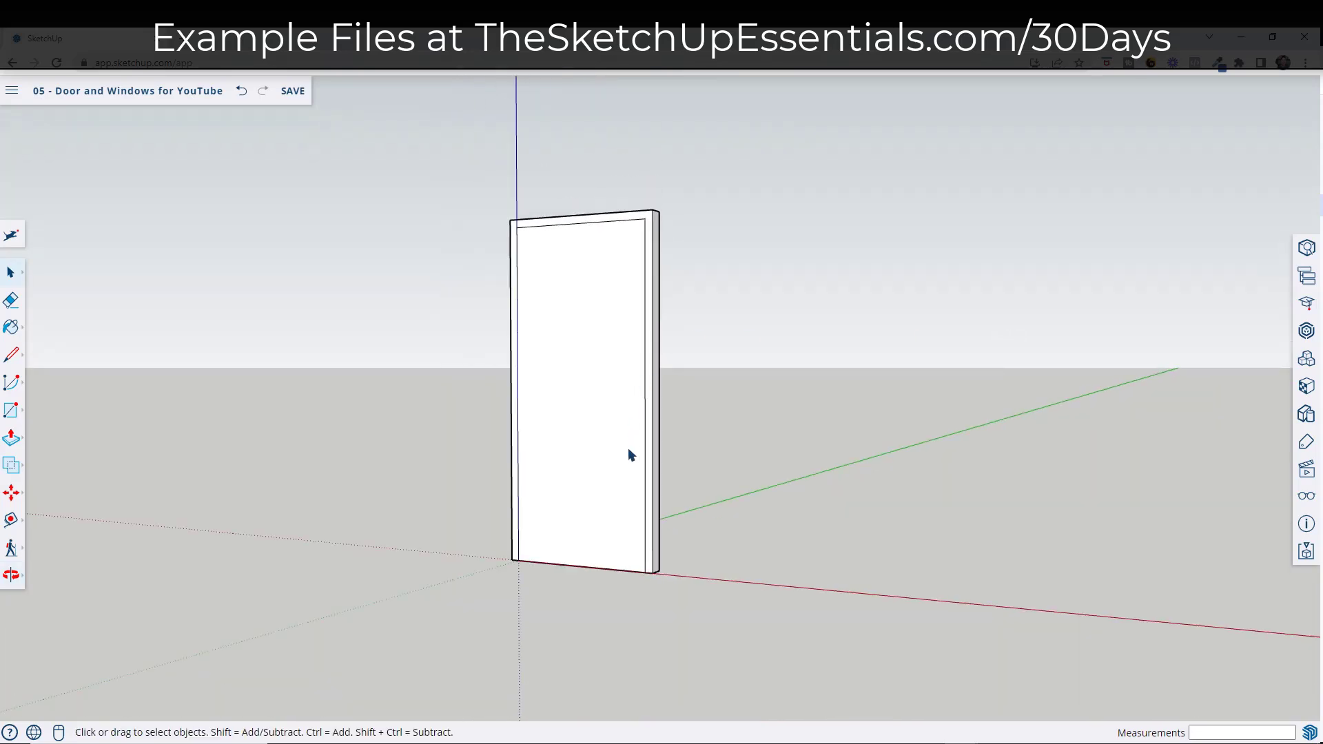
{"action": "middle_click_drag", "start_coordinate": [576, 484], "coordinate": [659, 561]}
{"action": "key", "text": "e"}
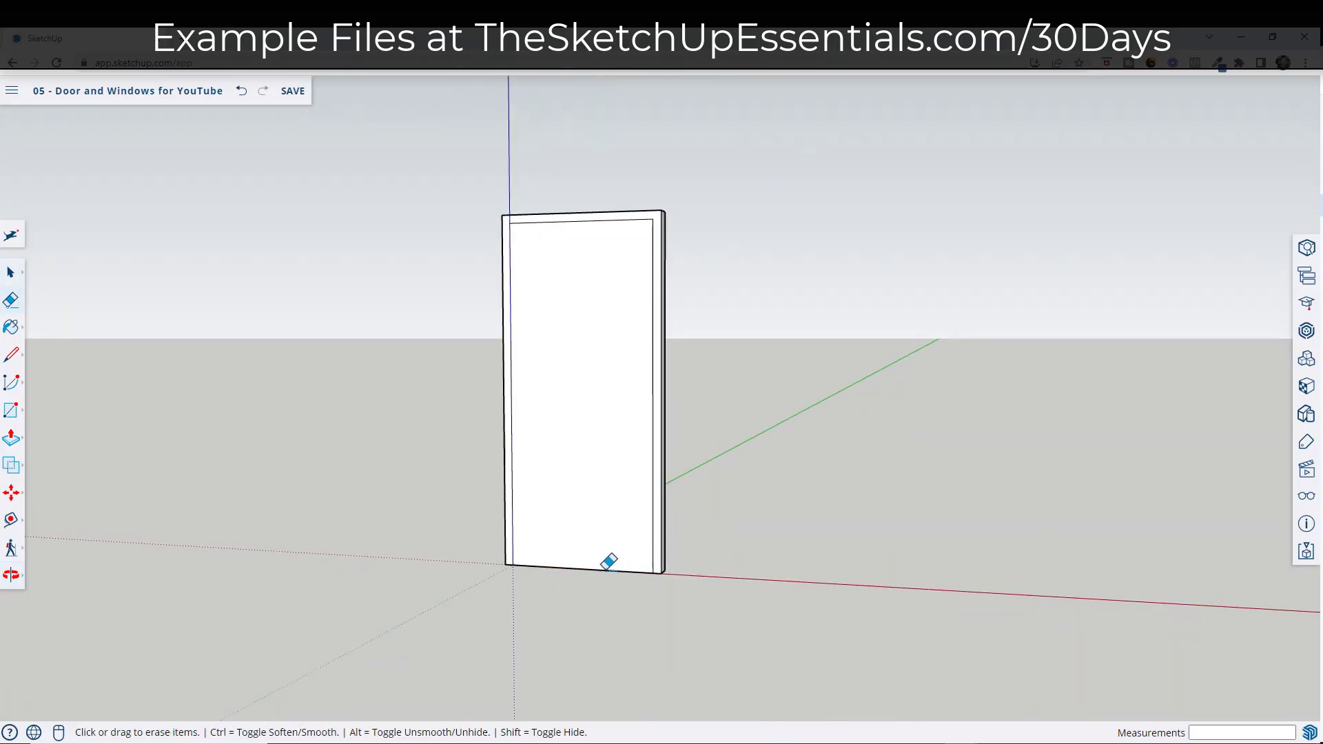
{"action": "left_click", "coordinate": [605, 568]}
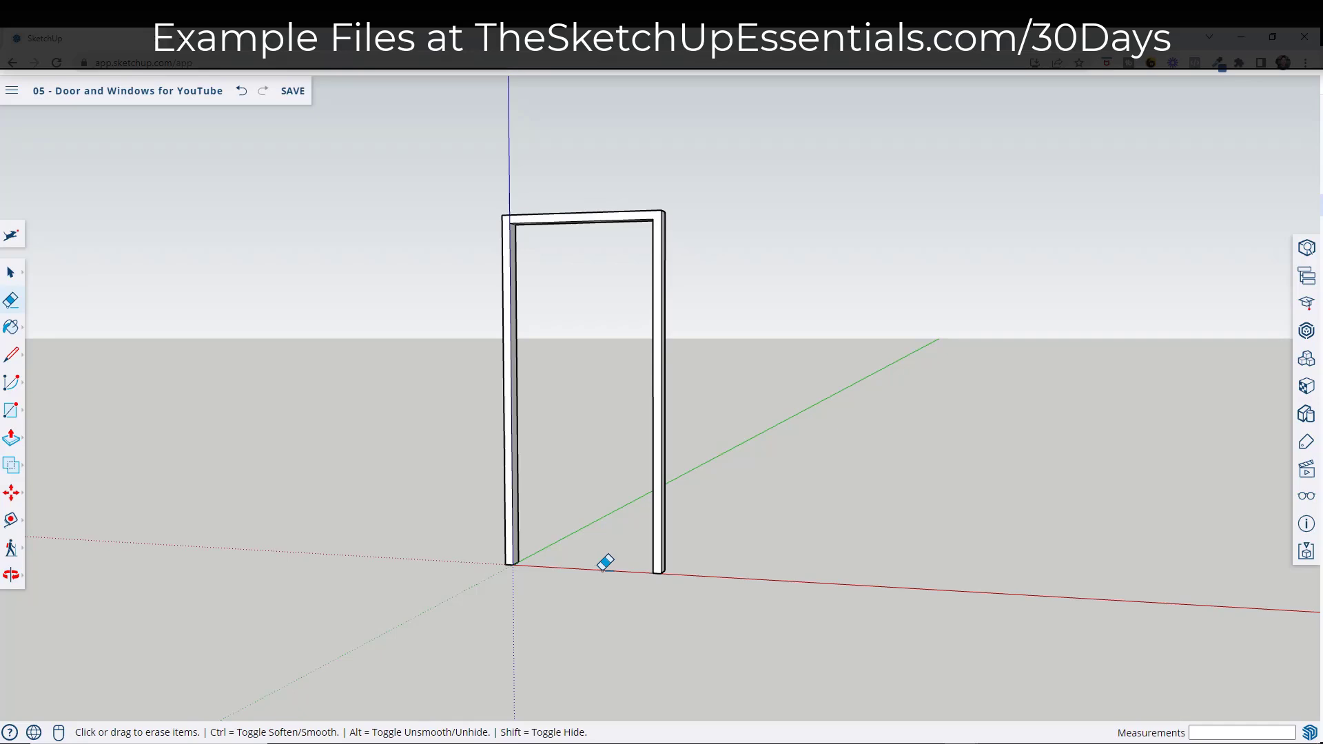
{"action": "key", "text": "space"}
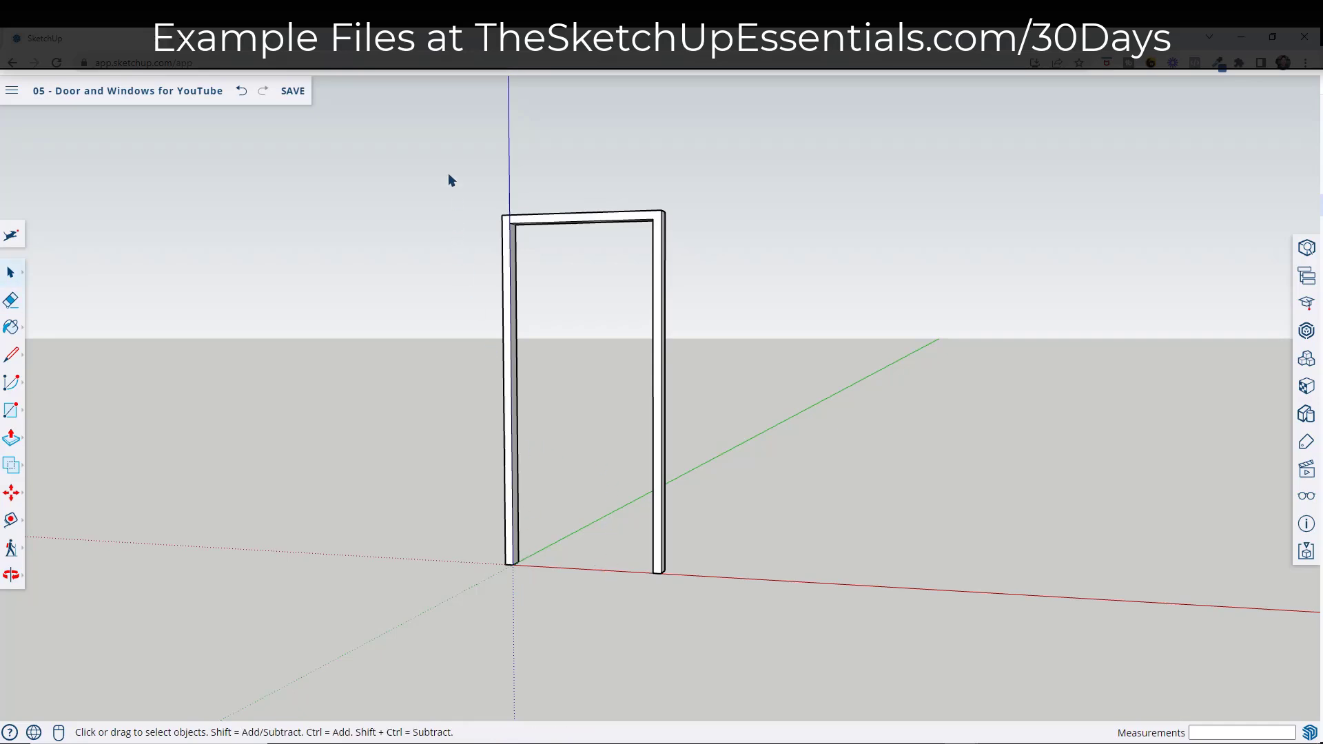
- Make the entire door frame a component named "Door Frame - 3' x 7'"
{"action": "left_click_drag", "start_coordinate": [445, 169], "coordinate": [735, 636]}
{"action": "right_click", "coordinate": [660, 288]}
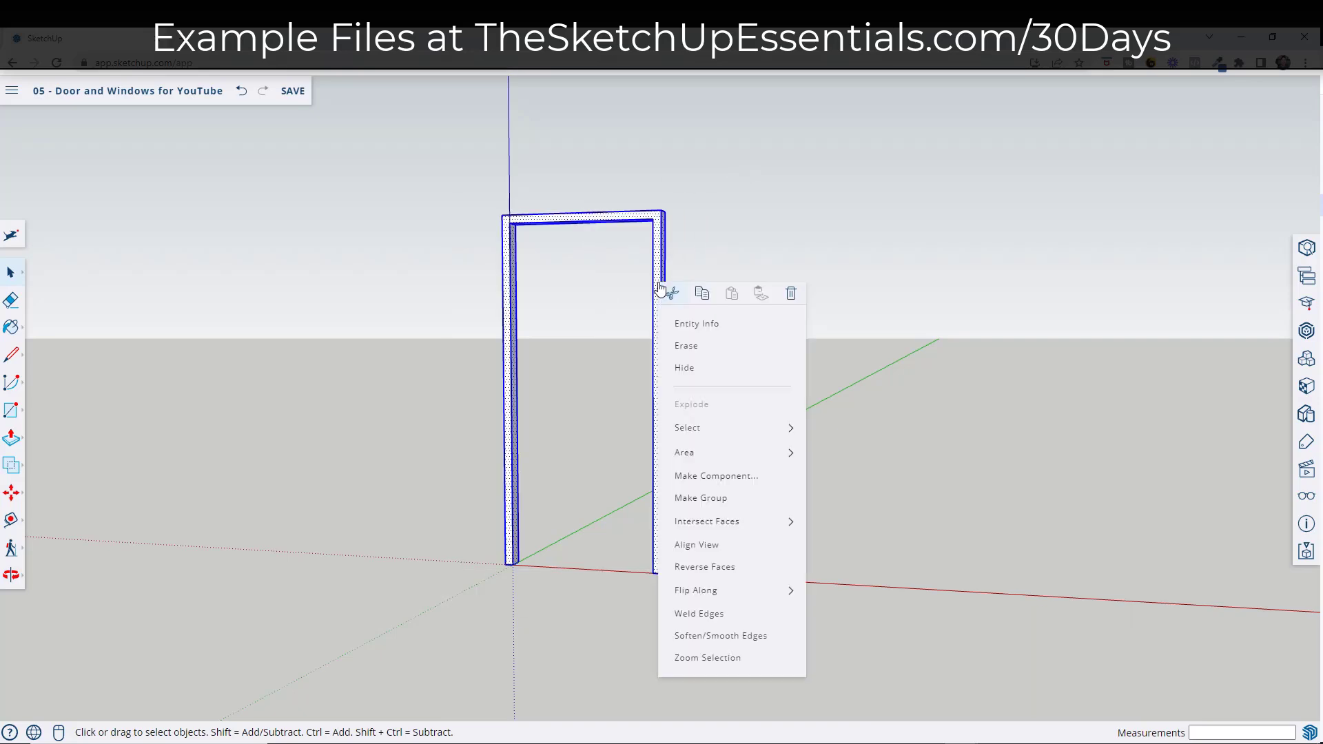
{"action": "left_click", "coordinate": [730, 478]}
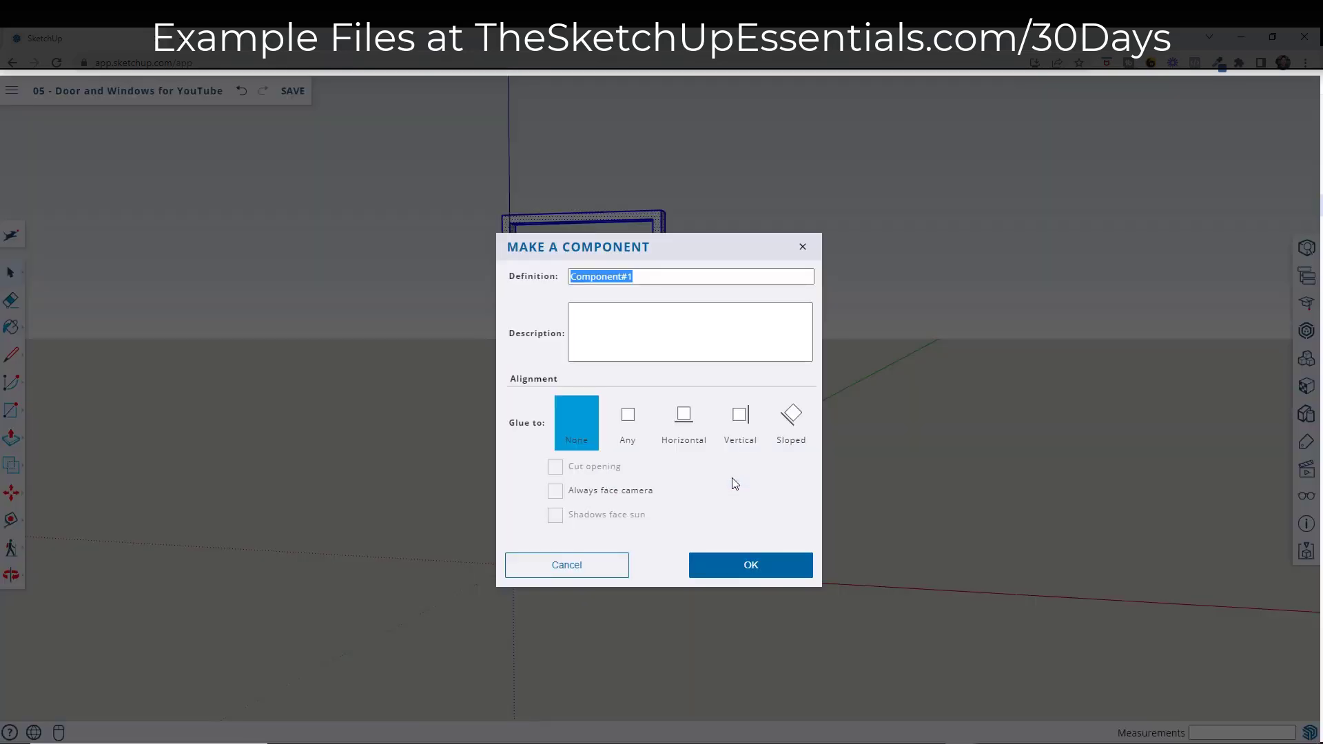
{"action": "type", "text": "Do"}
{"action": "type", "text": "or Frame - 3' x 7'"}
{"action": "key", "text": "Return"}
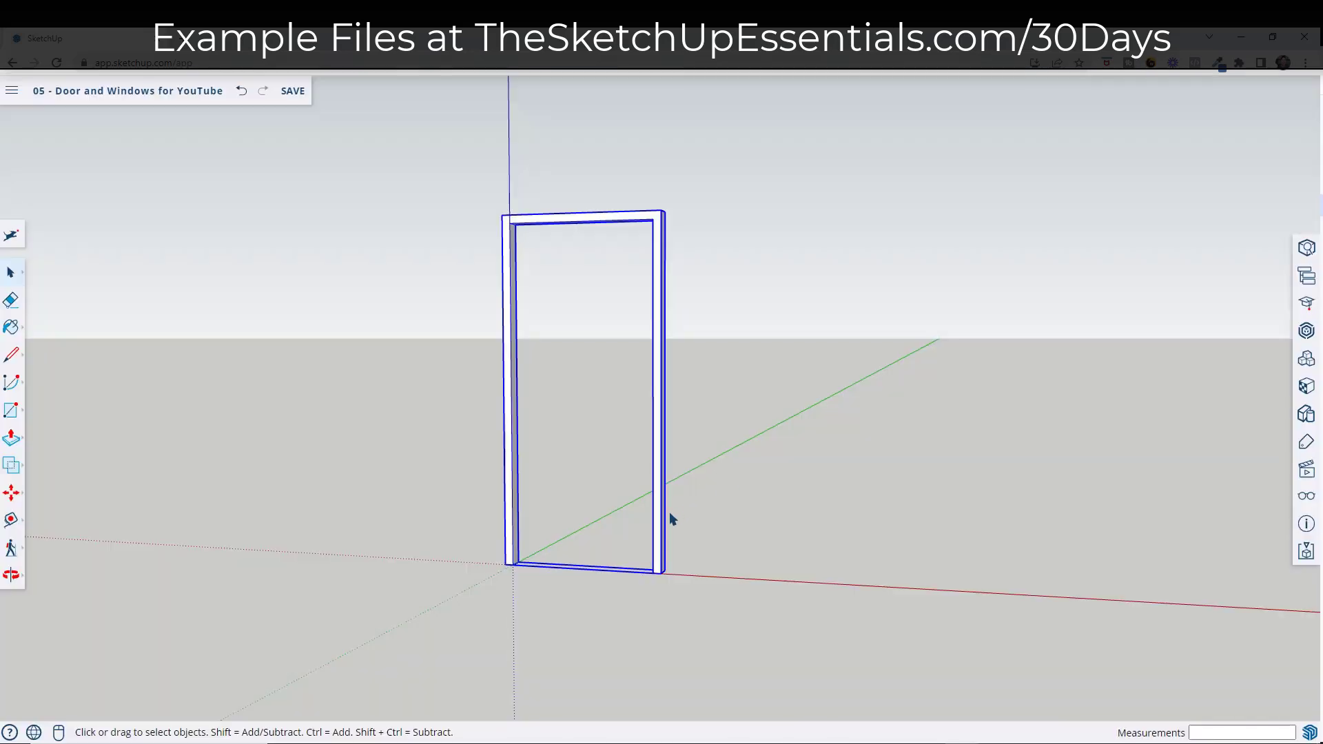
- Draw a 3' by 7' rectangle across the back of the frame opening, between opposite inner corners
{"action": "middle_click_drag", "start_coordinate": [685, 407], "coordinate": [558, 436]}
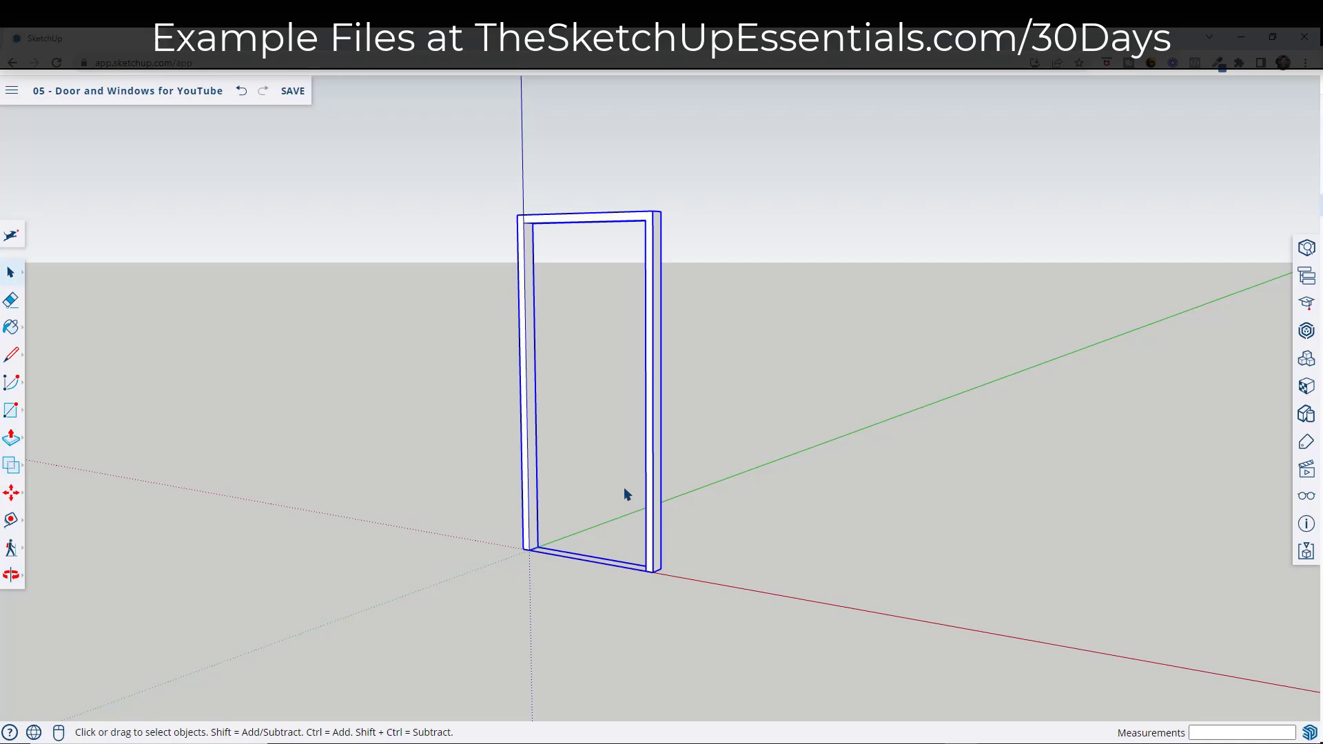
{"action": "scroll", "coordinate": [555, 563], "scroll_direction": "up", "scroll_amount": 3}
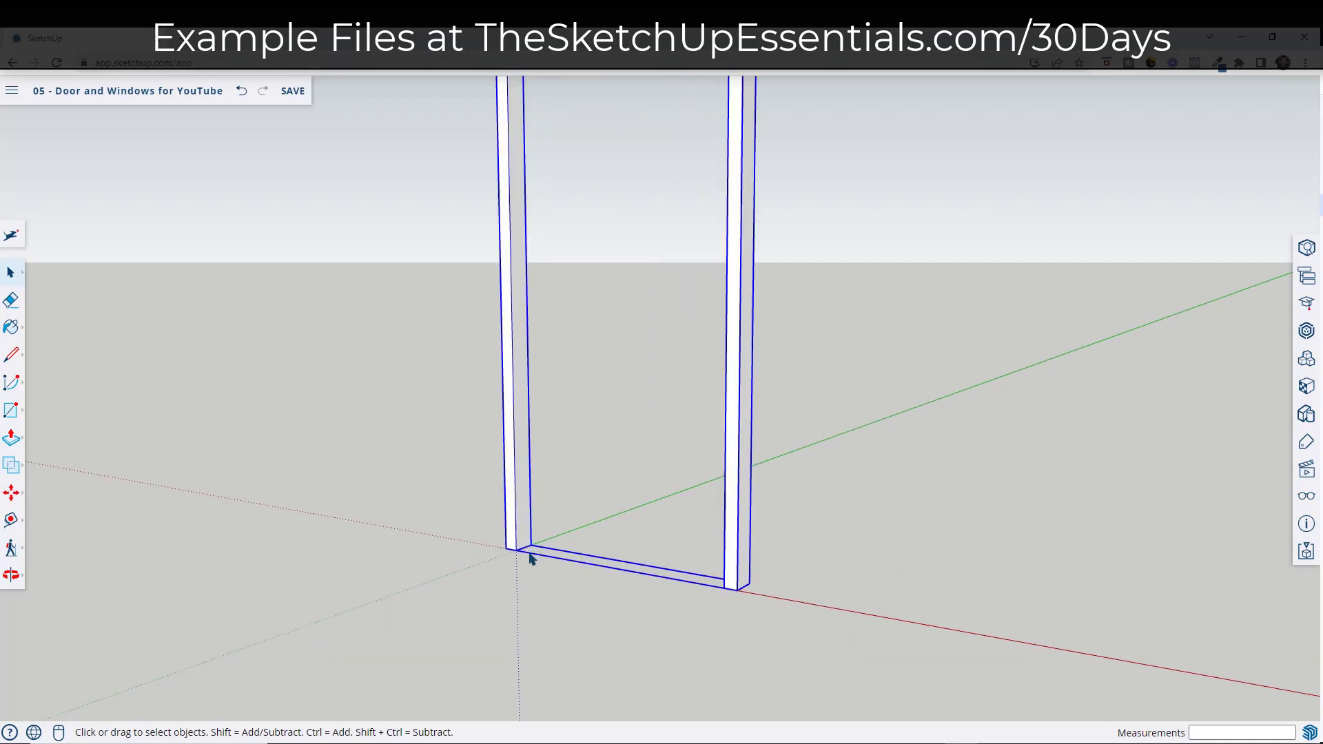
{"action": "middle_click_drag", "start_coordinate": [605, 559], "coordinate": [748, 538]}
{"action": "key", "text": "r"}
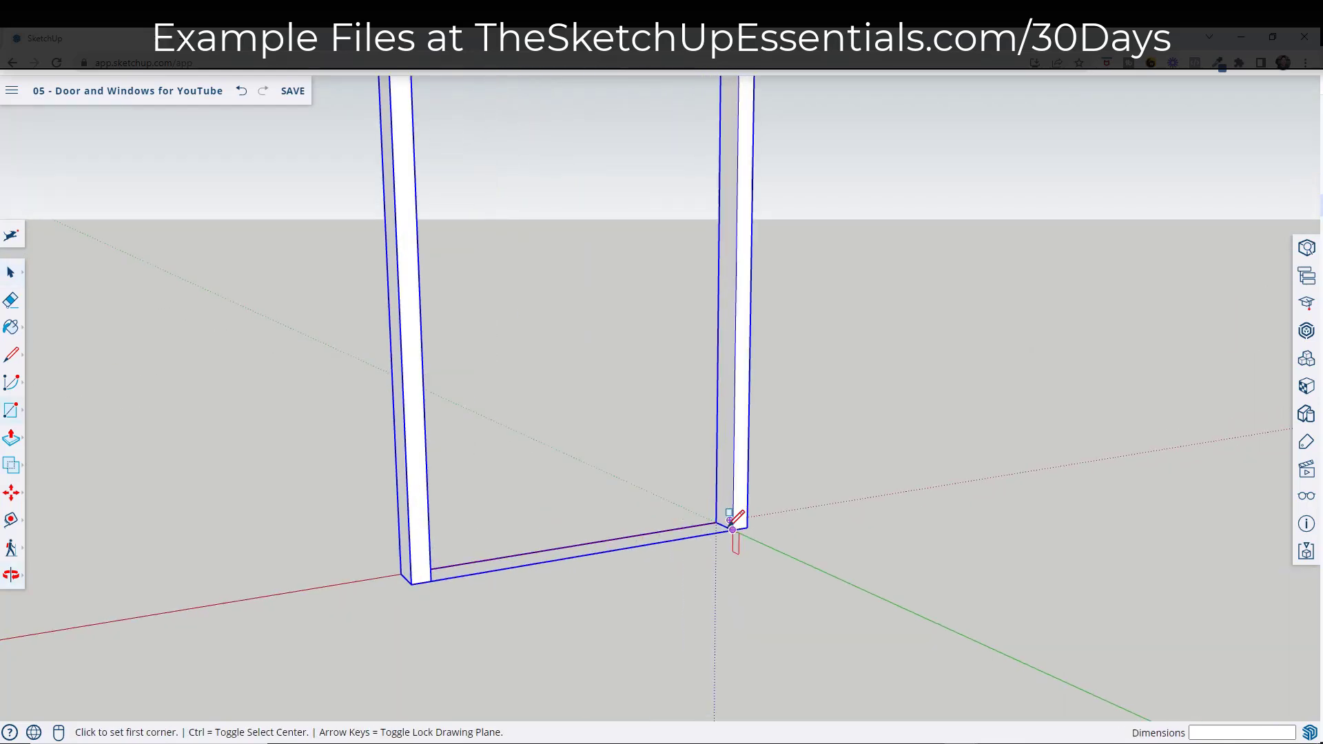
{"action": "left_click", "coordinate": [729, 525]}
{"action": "scroll", "coordinate": [729, 525], "scroll_direction": "down", "scroll_amount": 5}
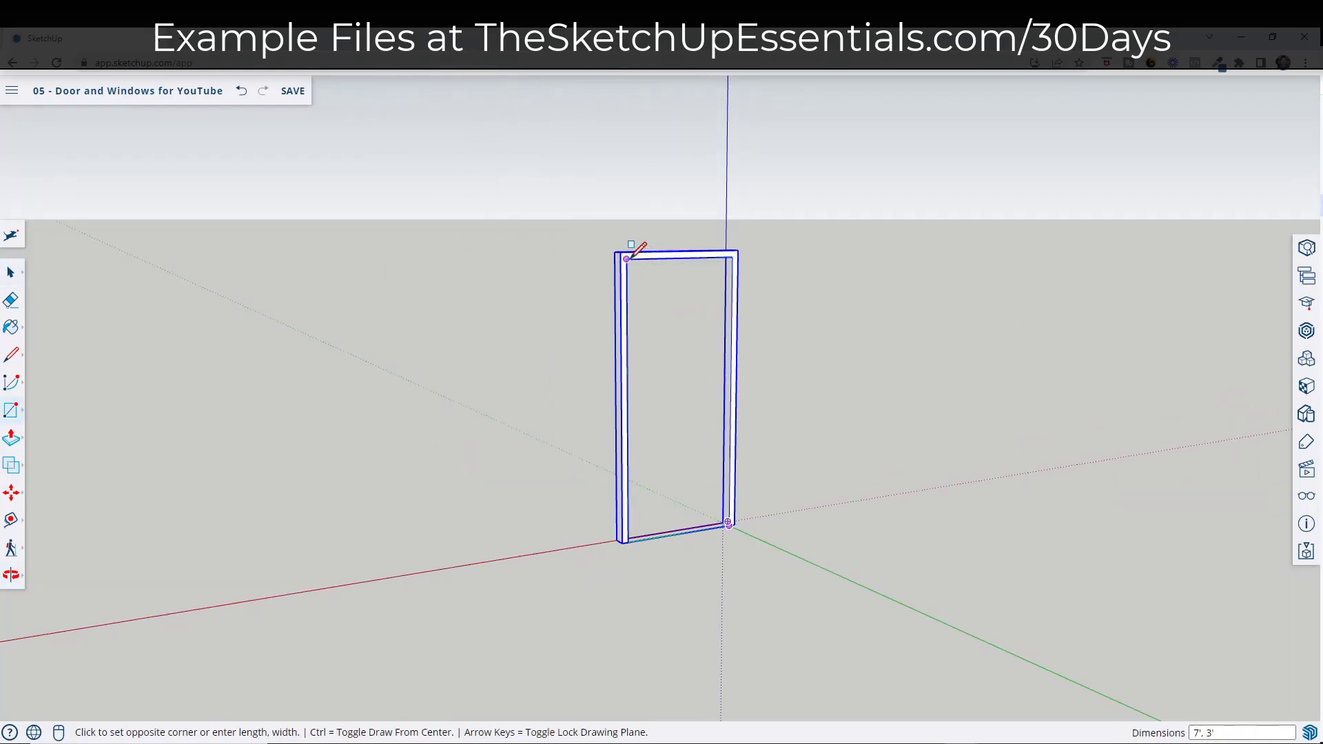
{"action": "left_click", "coordinate": [638, 247]}
{"action": "key", "text": "space"}
- Push/Pull the rectangle in the opening 2" toward the front of the frame to form the door leaf
{"action": "middle_click_drag", "start_coordinate": [599, 434], "coordinate": [695, 361]}
{"action": "key", "text": "p"}
{"action": "left_click", "coordinate": [650, 378]}
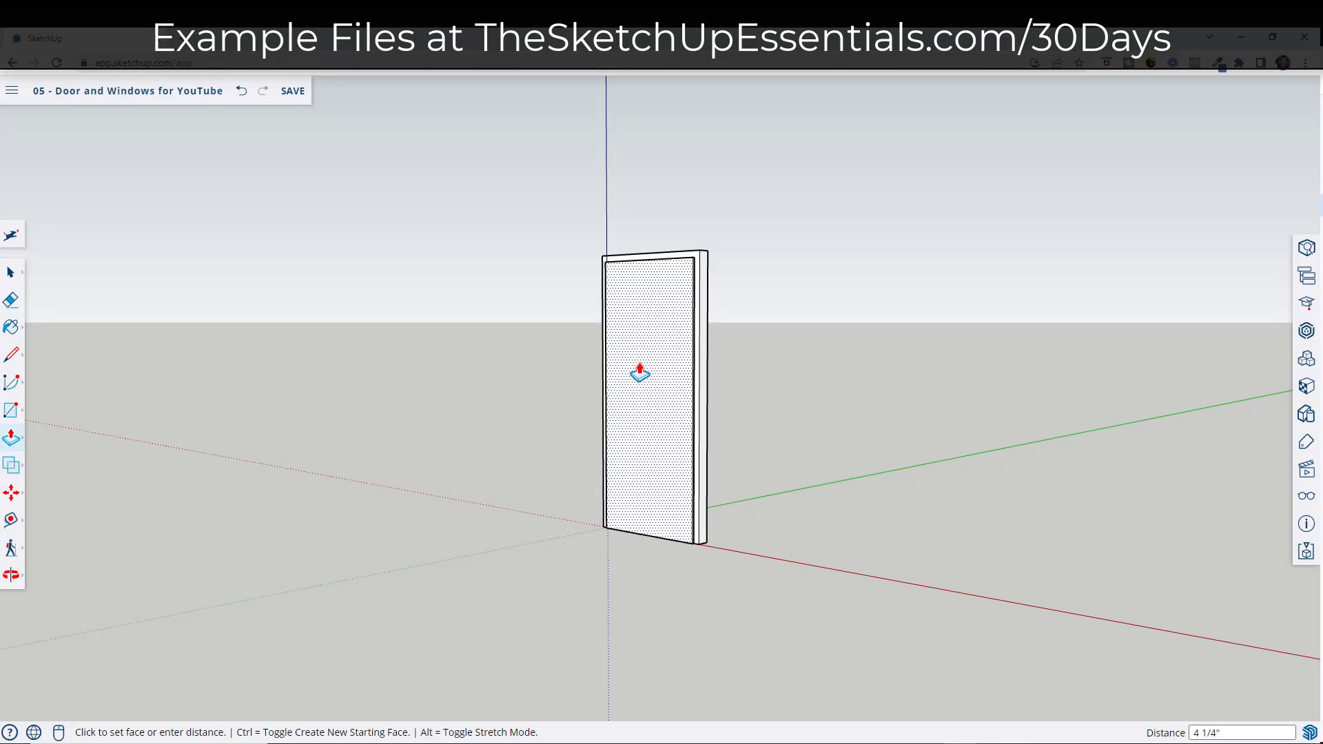
{"action": "key", "text": "Return"}
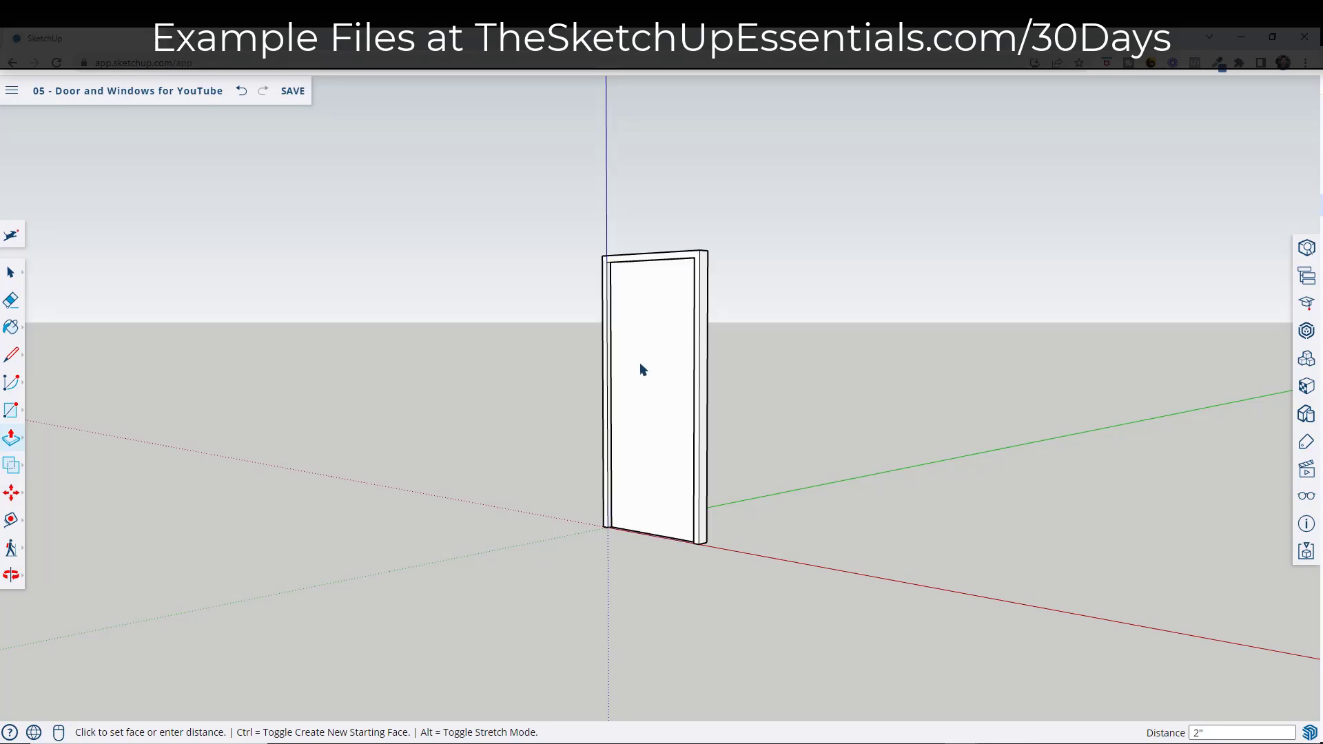
- Make the door leaf geometry, without the frame, a component named "Door Leaf - 3' x 7'"
{"action": "key", "text": "space"}
{"action": "left_click_drag", "start_coordinate": [576, 228], "coordinate": [850, 638]}
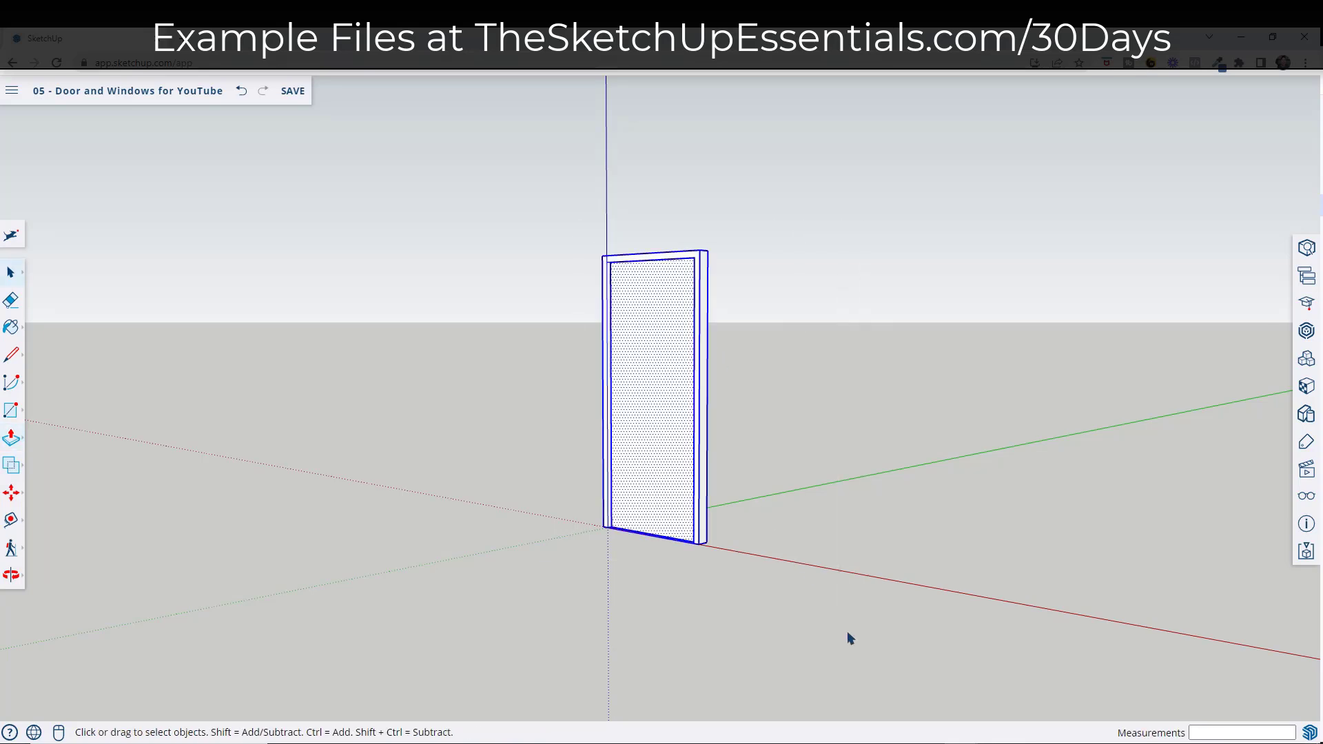
{"action": "left_click", "coordinate": [710, 359]}
{"action": "right_click", "coordinate": [665, 346]}
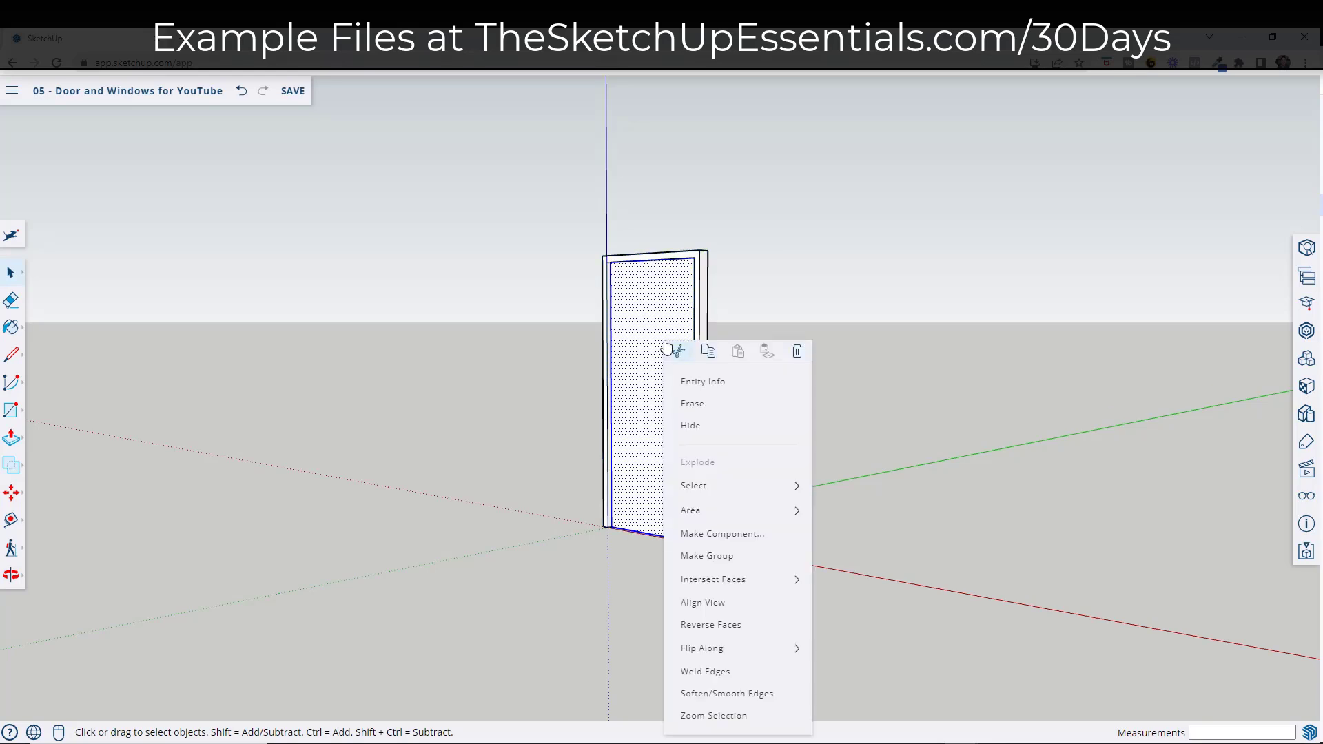
{"action": "left_click", "coordinate": [750, 536]}
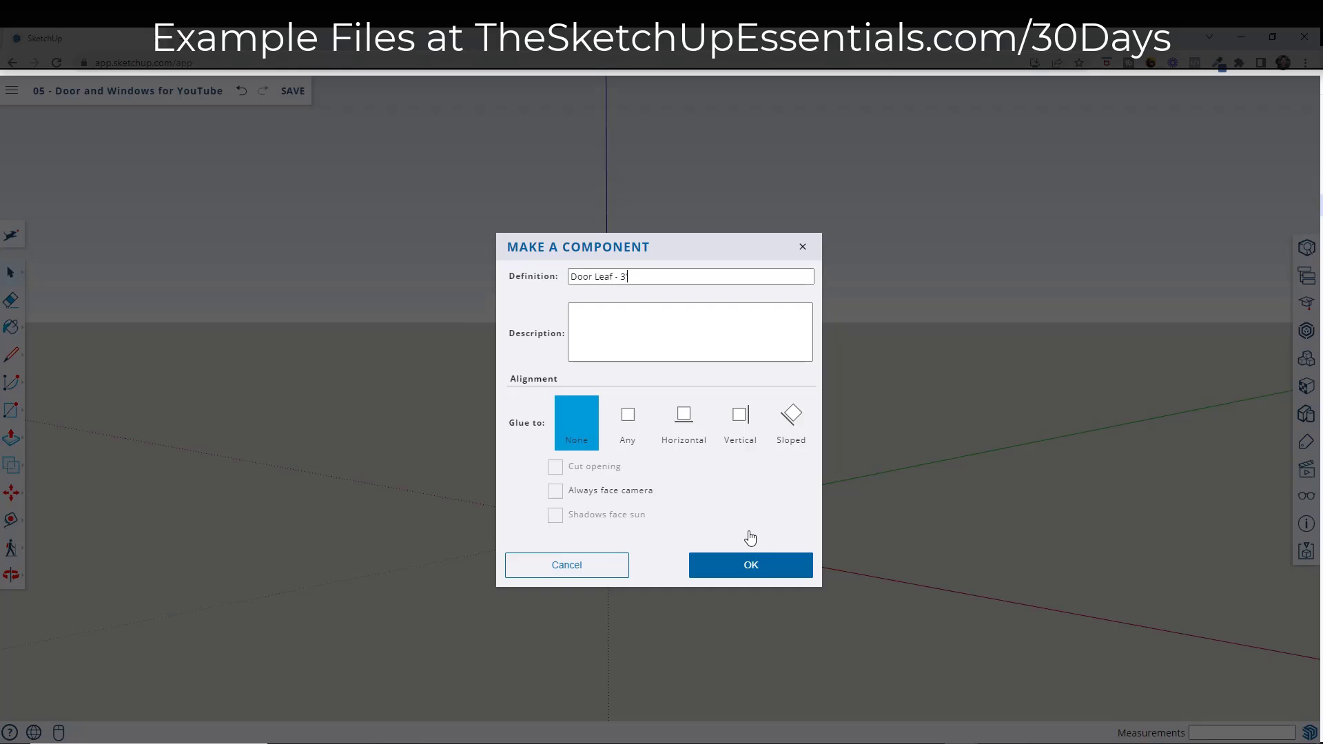
{"action": "key", "text": "Return"}
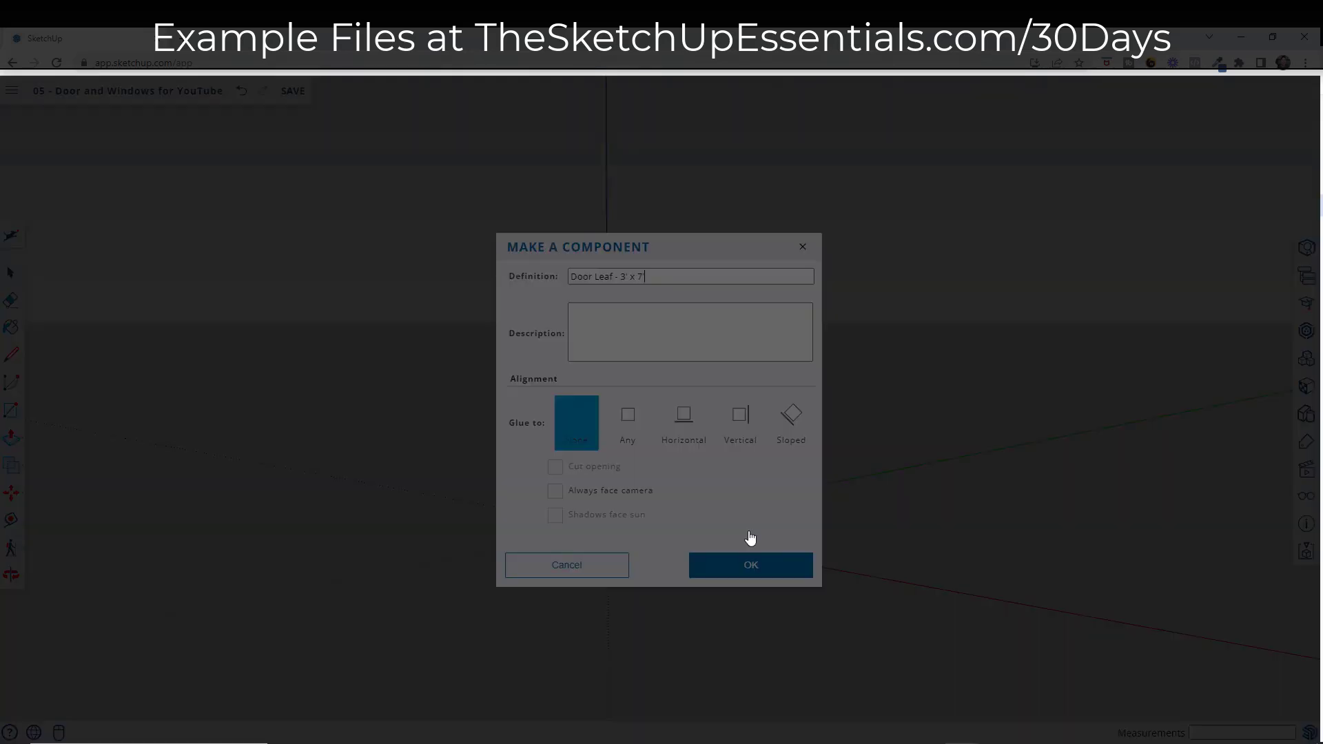
- Try swinging the door leaf open by rotating it horizontally about its bottom outer corner on the back side
{"action": "middle_click_drag", "start_coordinate": [811, 383], "coordinate": [857, 416]}
{"action": "scroll", "coordinate": [696, 424], "scroll_direction": "up", "scroll_amount": 3}
{"action": "scroll", "coordinate": [641, 503], "scroll_direction": "up", "scroll_amount": 2}
{"action": "middle_click_drag", "start_coordinate": [640, 502], "coordinate": [804, 615]}
{"action": "scroll", "coordinate": [804, 615], "scroll_direction": "up", "scroll_amount": 2}
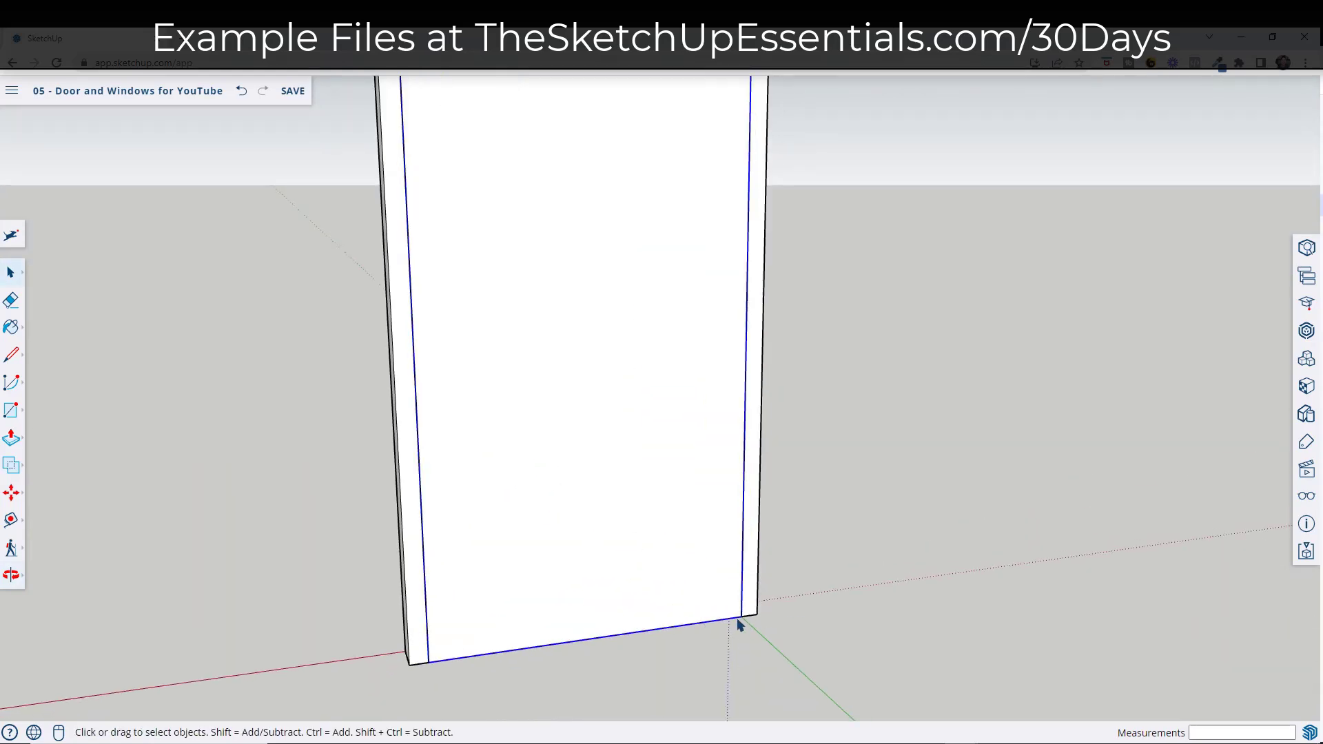
{"action": "key", "text": "q"}
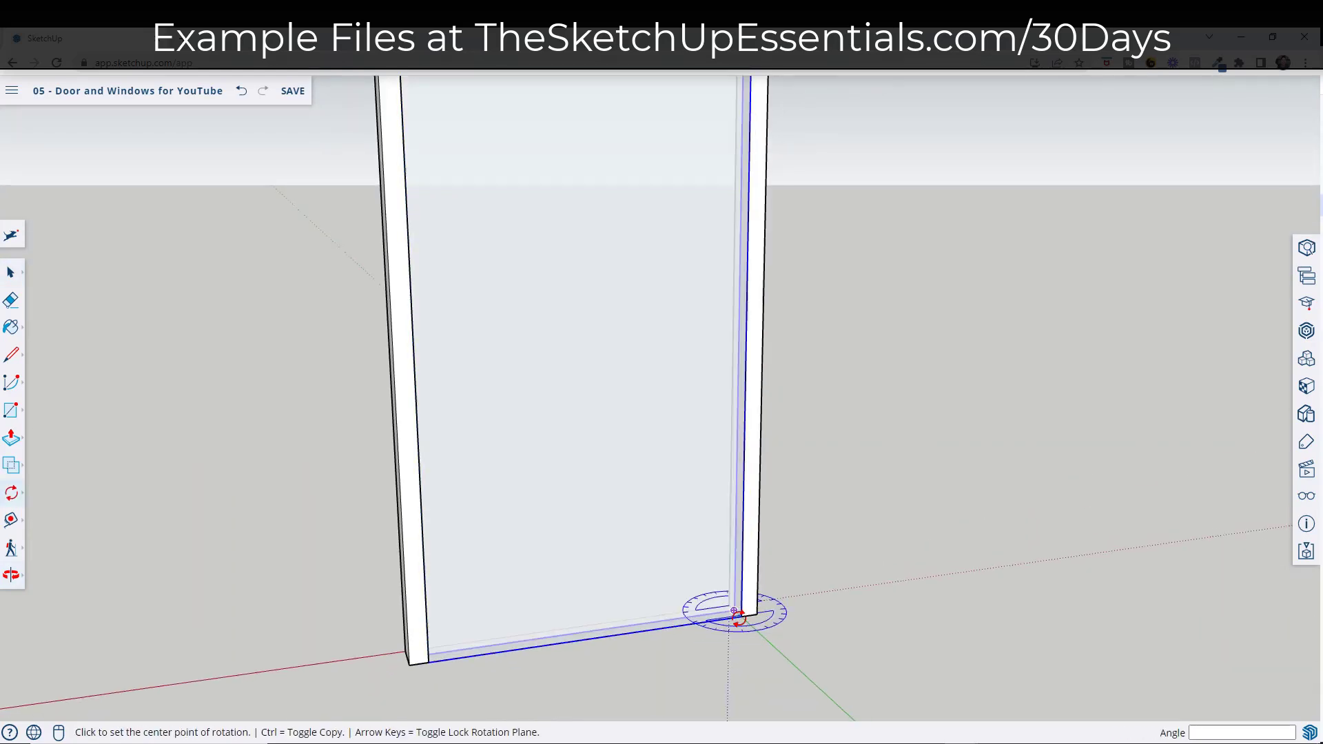
{"action": "left_click", "coordinate": [742, 617]}
{"action": "left_click", "coordinate": [674, 626]}
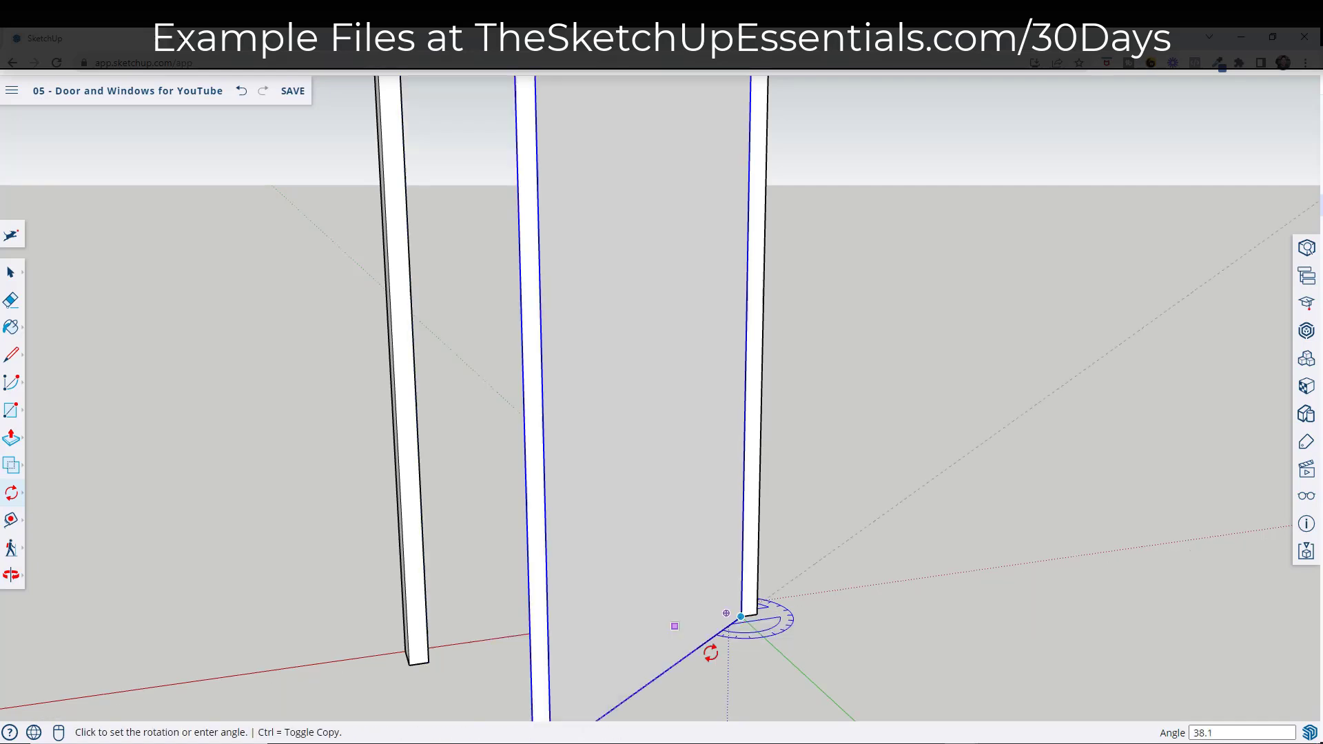
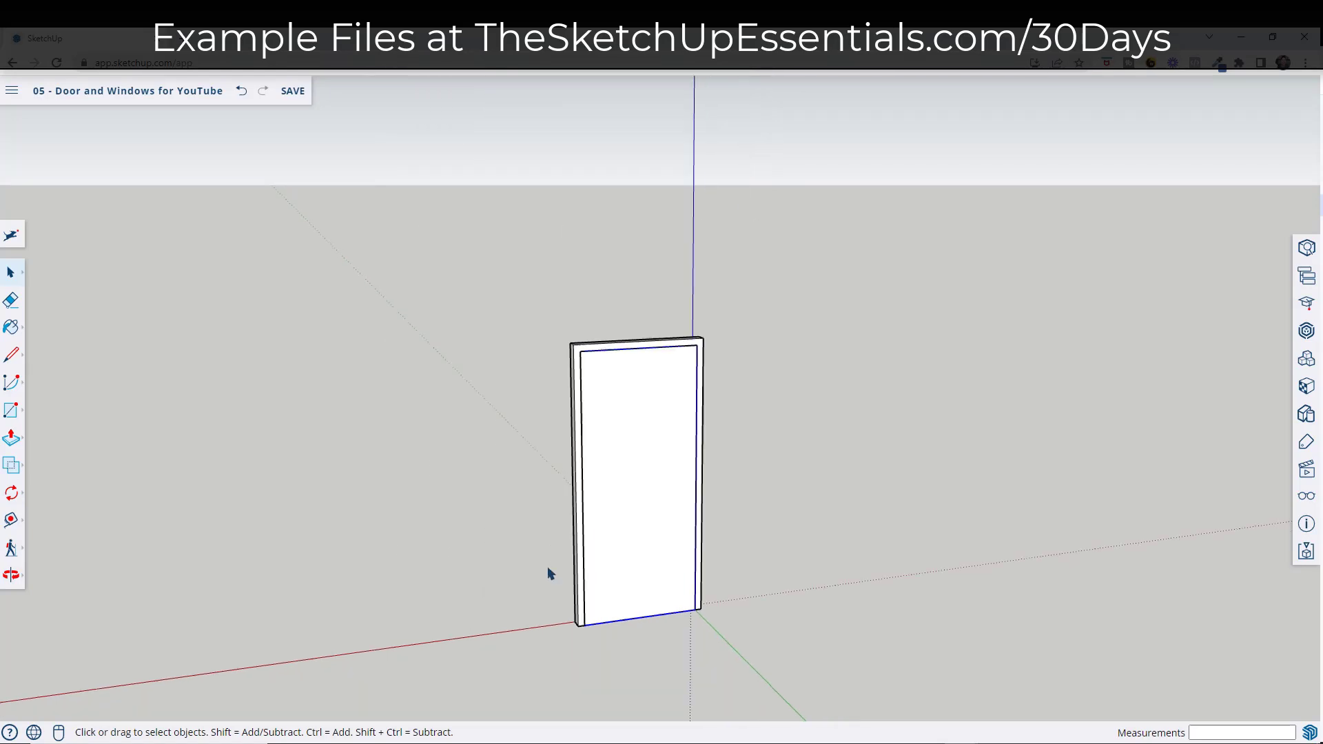
- Try placing a horizontal guide 3'6" above the bottom edge of the door leaf, outside its component
{"action": "middle_click_drag", "start_coordinate": [547, 569], "coordinate": [746, 545]}
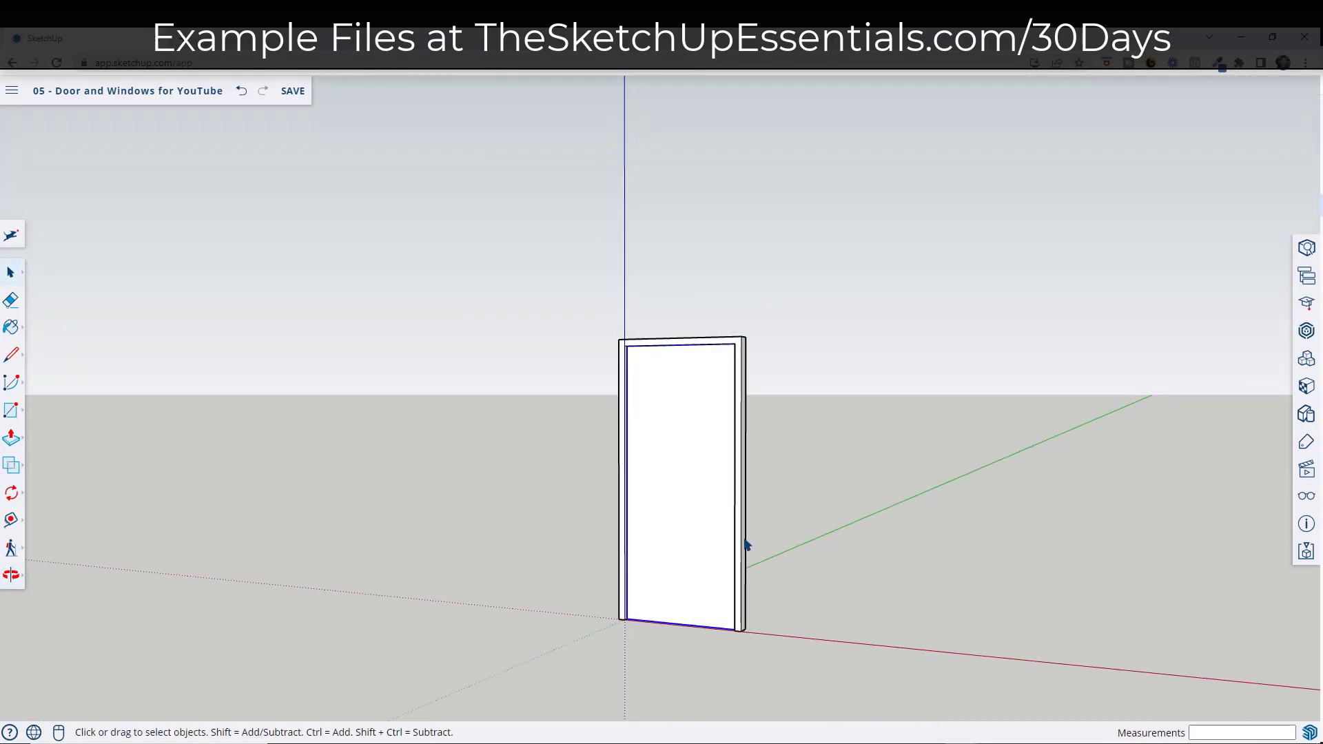
{"action": "scroll", "coordinate": [717, 472], "scroll_direction": "up", "scroll_amount": 5}
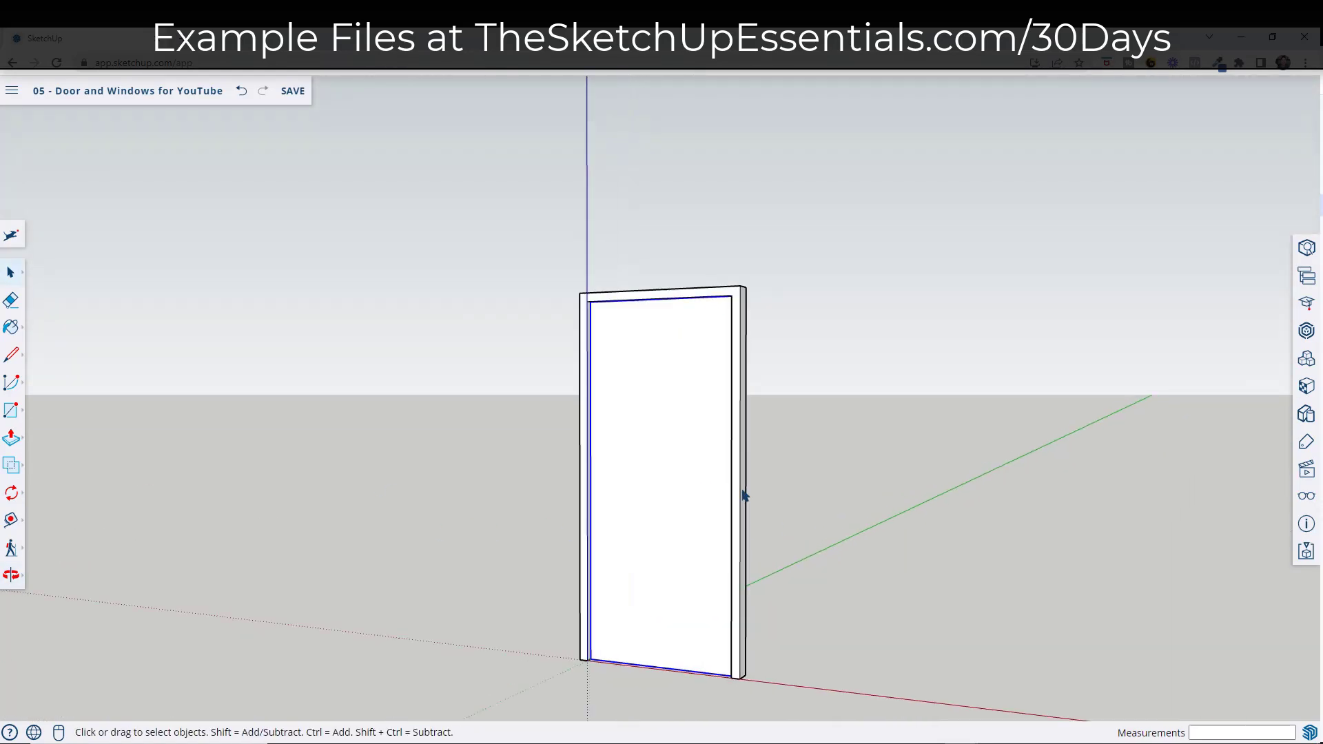
{"action": "middle_click_drag", "start_coordinate": [700, 507], "coordinate": [744, 493]}
{"action": "scroll", "coordinate": [731, 477], "scroll_direction": "up", "scroll_amount": 2}
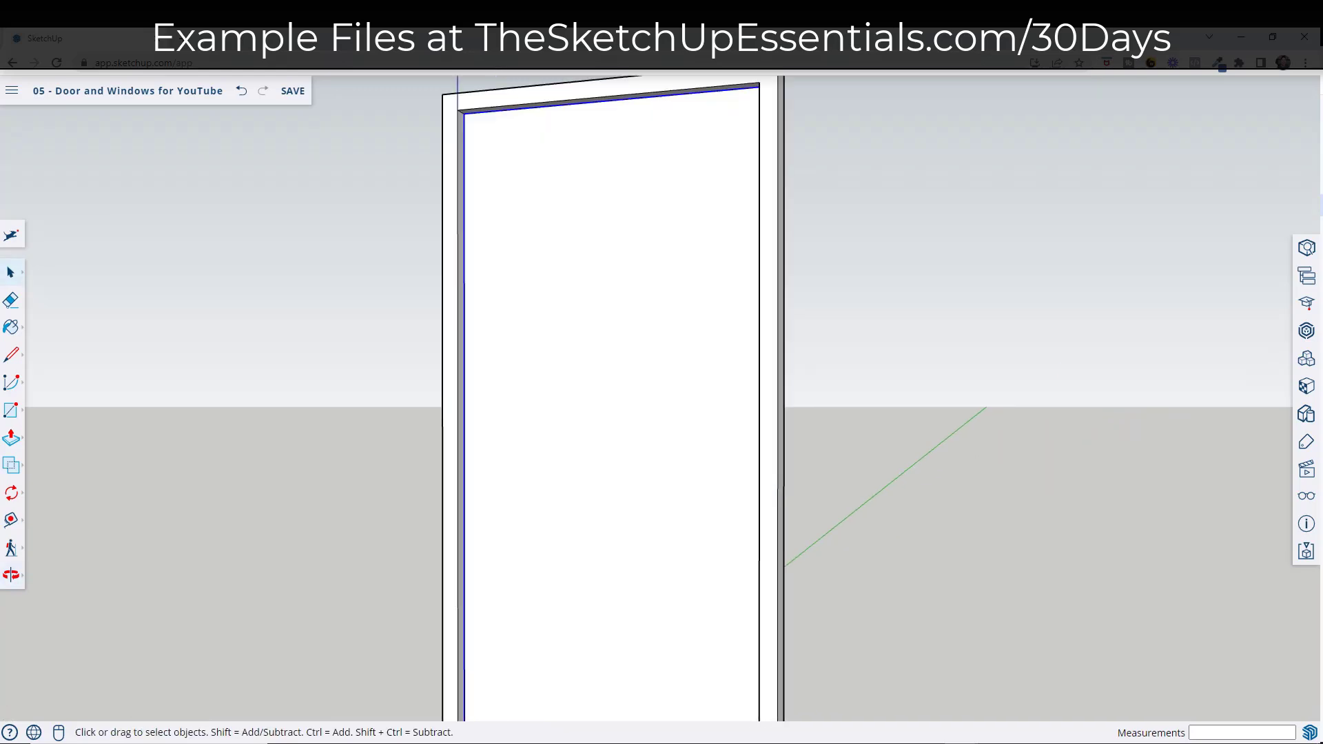
{"action": "scroll", "coordinate": [481, 416], "scroll_direction": "down", "scroll_amount": 5}
{"action": "middle_click_drag", "start_coordinate": [482, 416], "coordinate": [632, 538]}
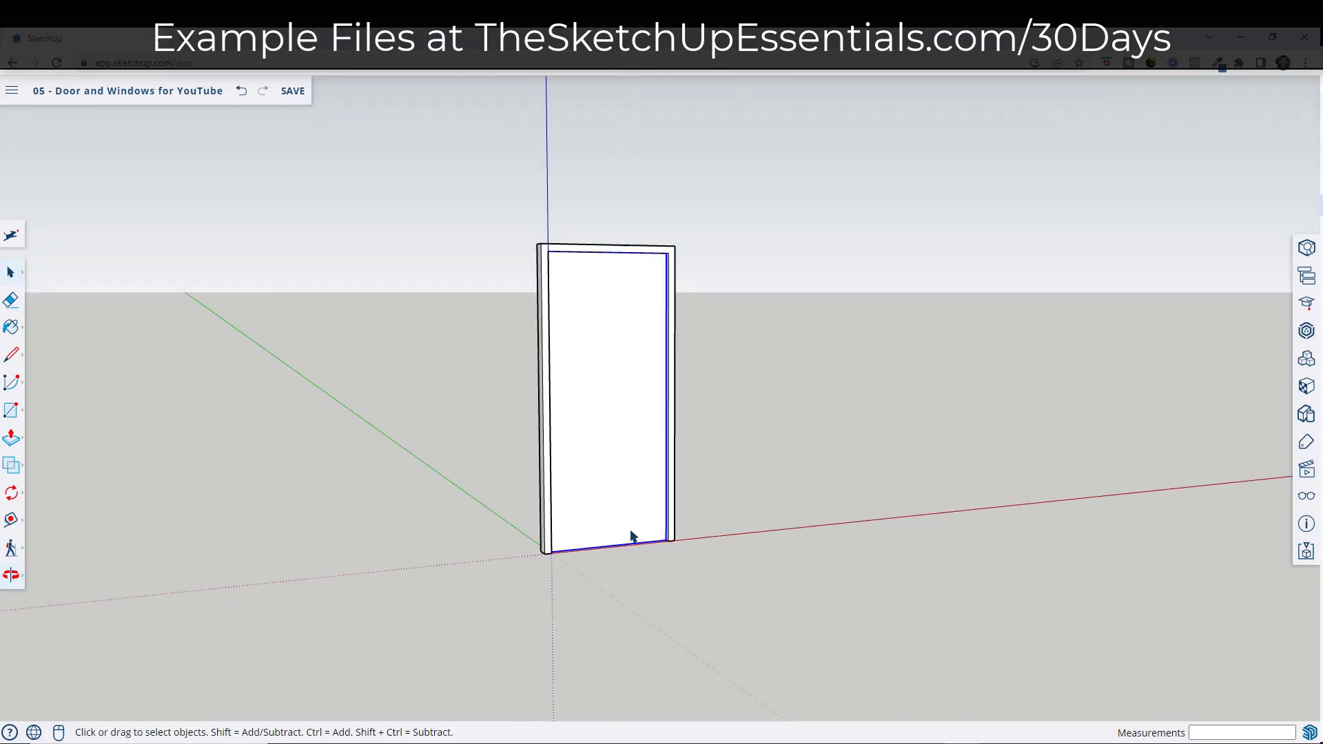
{"action": "scroll", "coordinate": [632, 537], "scroll_direction": "up", "scroll_amount": 3}
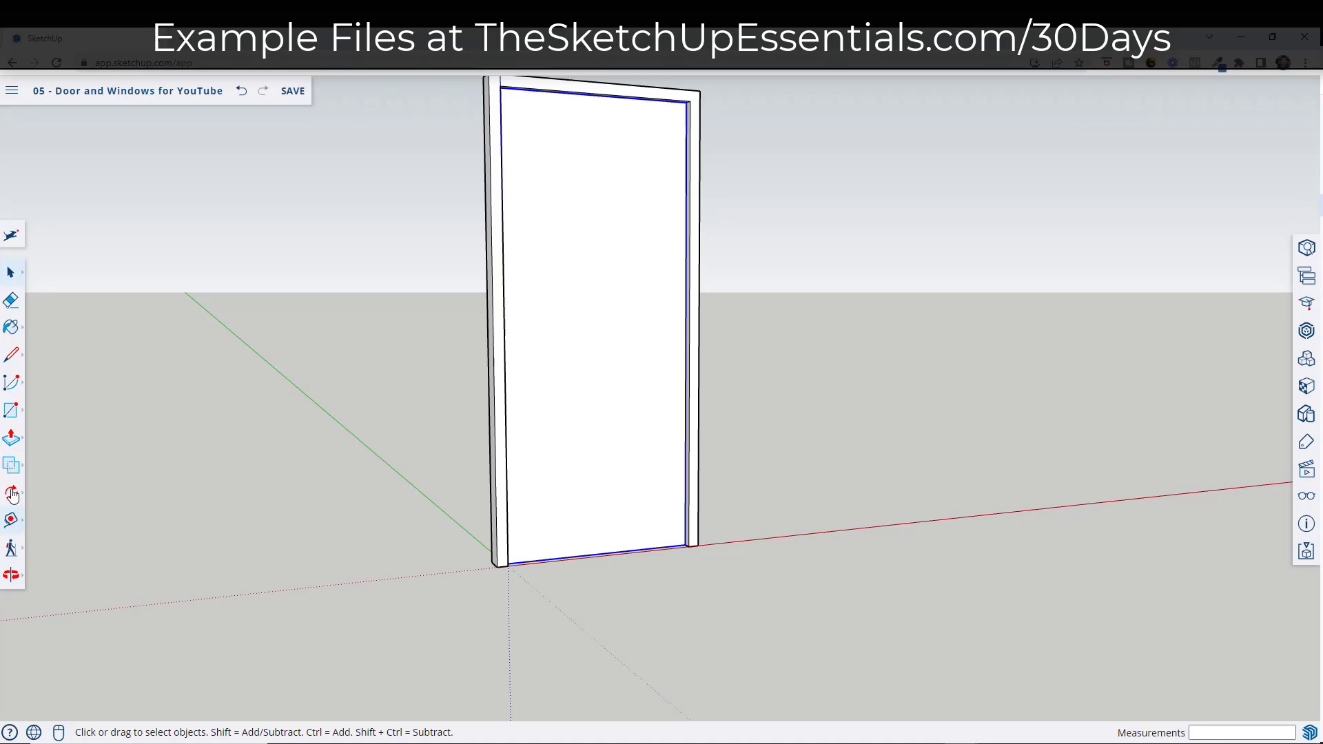
{"action": "left_click", "coordinate": [11, 521]}
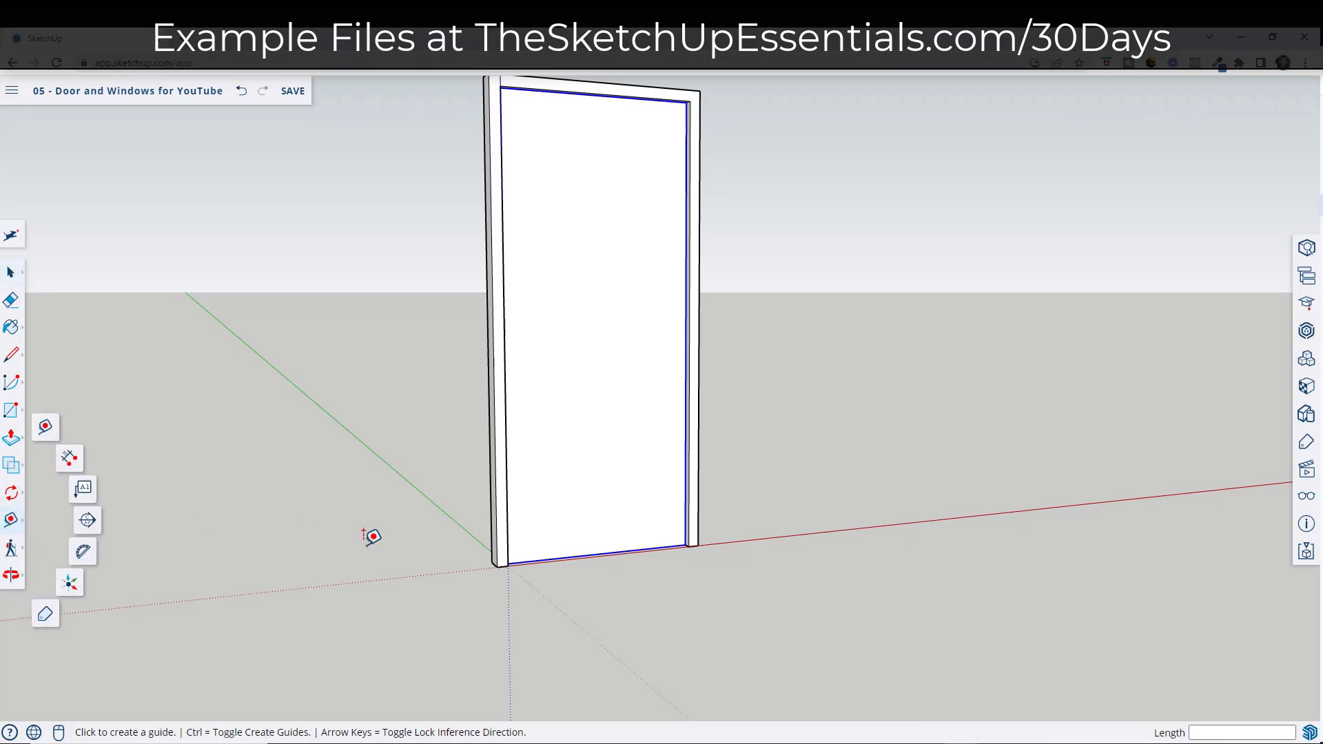
{"action": "left_click", "coordinate": [43, 430]}
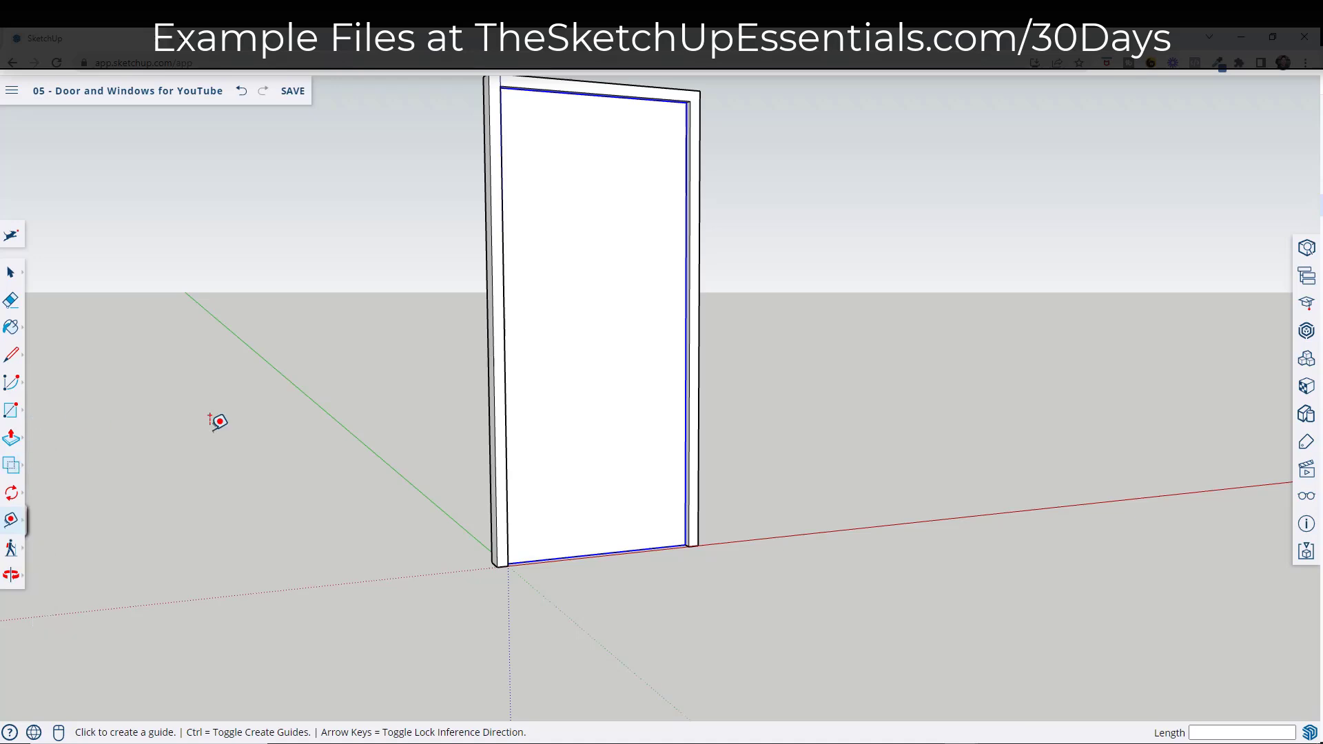
{"action": "left_click", "coordinate": [660, 549]}
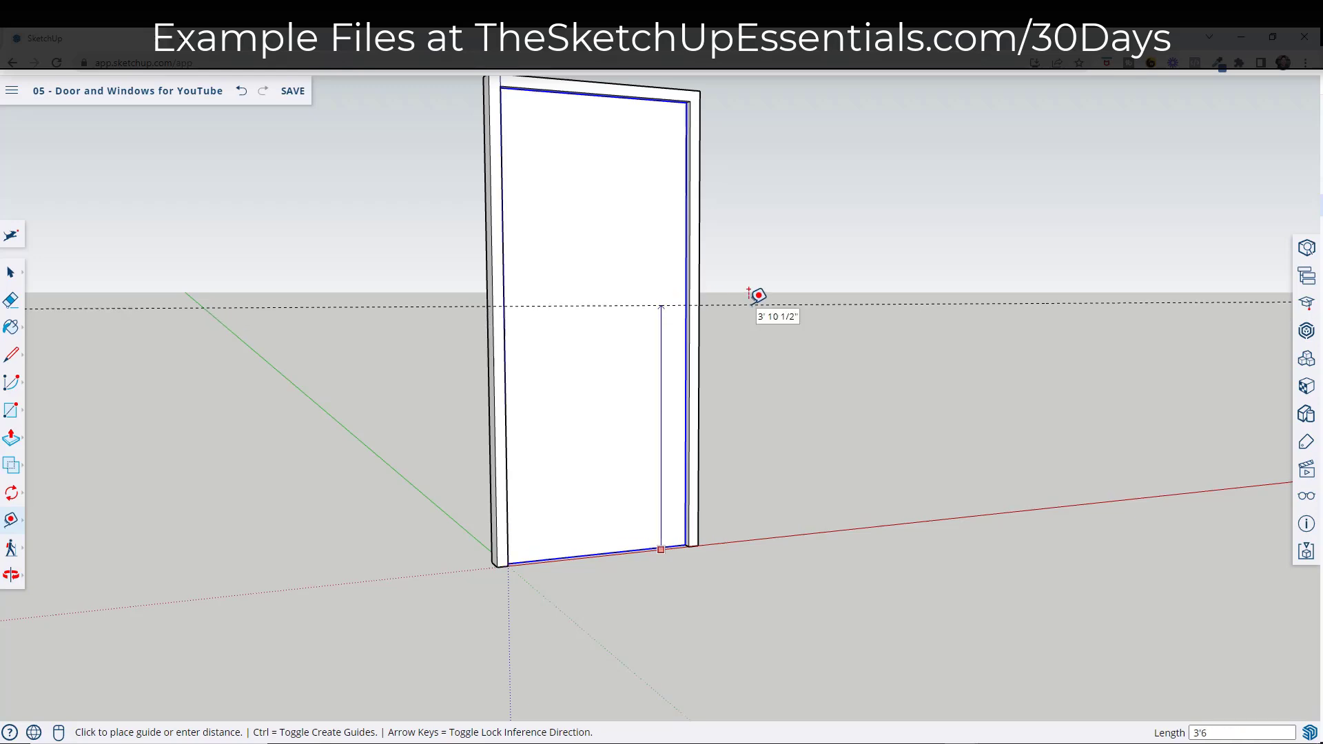
{"action": "type", "text": "3'6"}
{"action": "key", "text": "Return"}
- Inside the door leaf component, place a horizontal guide 3' above the leaf's bottom edge
{"action": "middle_click_drag", "start_coordinate": [664, 340], "coordinate": [769, 385]}
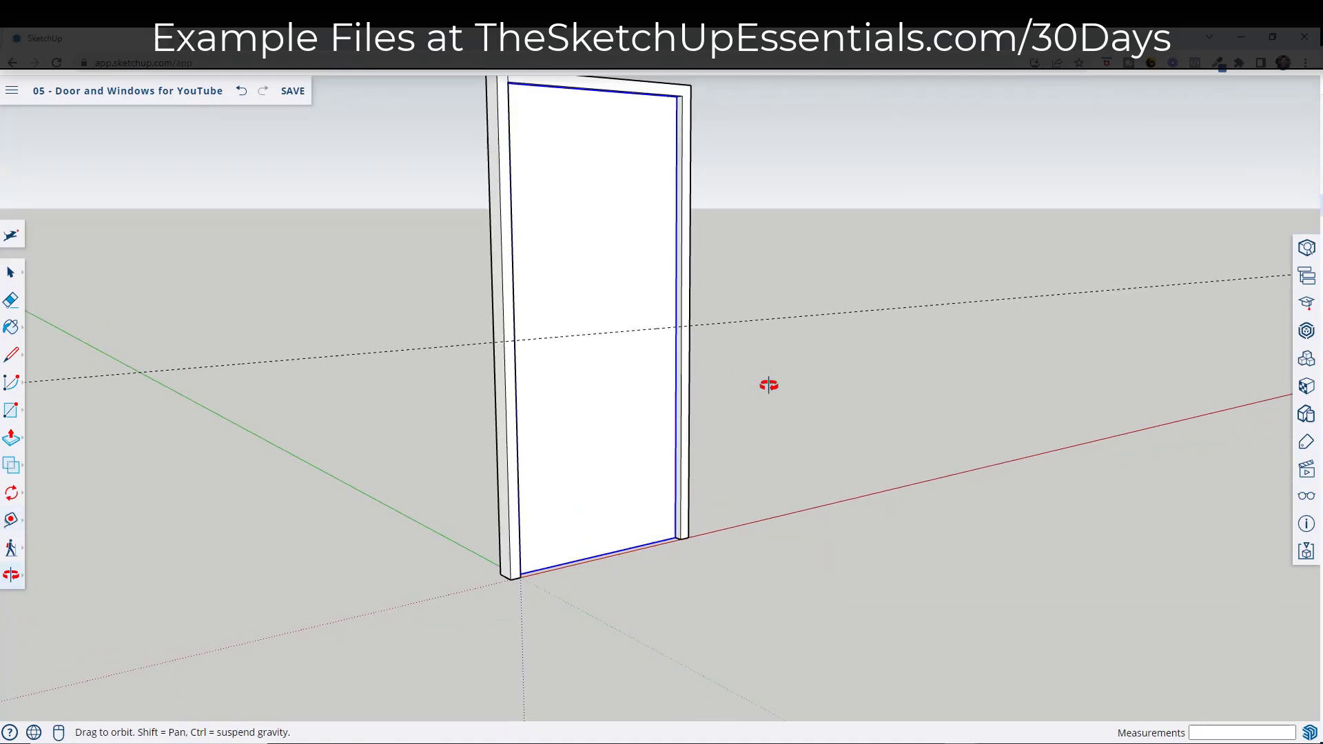
{"action": "scroll", "coordinate": [673, 324], "scroll_direction": "up", "scroll_amount": 3}
{"action": "middle_click_drag", "start_coordinate": [673, 324], "coordinate": [700, 310]}
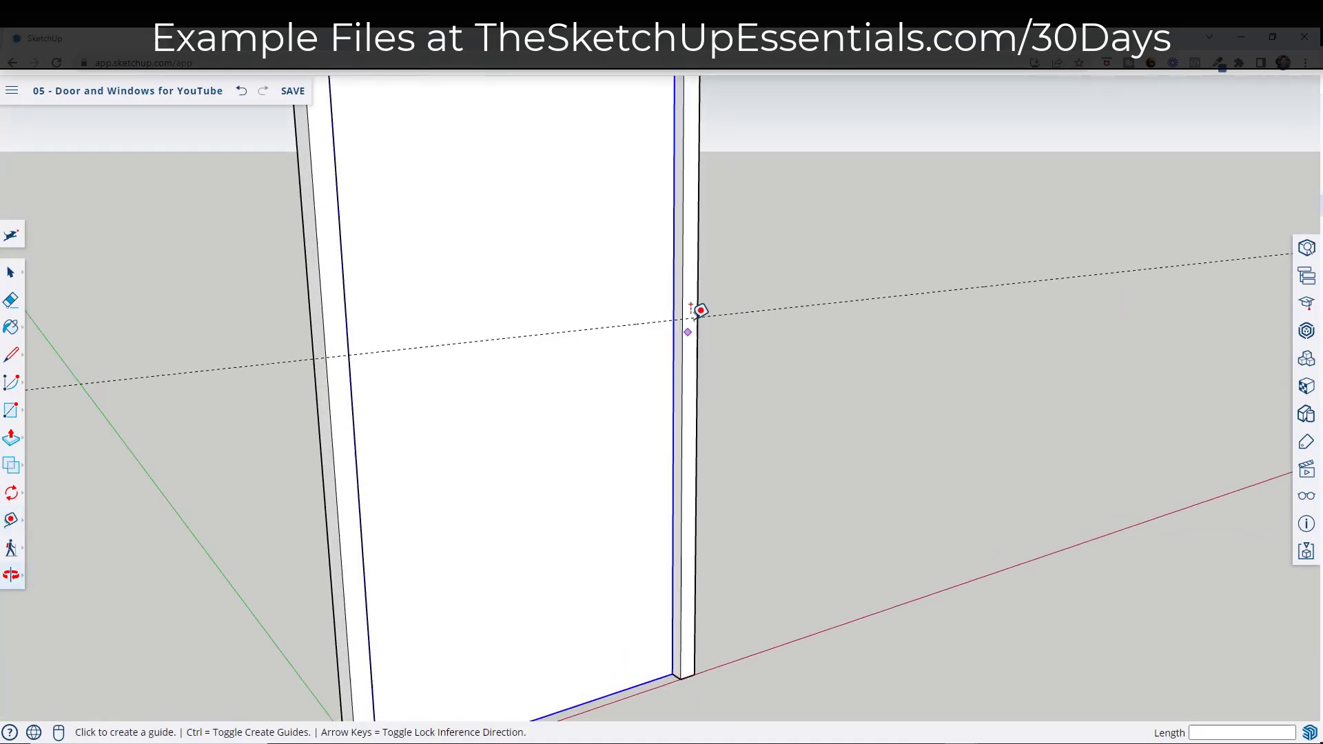
{"action": "key", "text": "space"}
{"action": "left_click", "coordinate": [11, 519]}
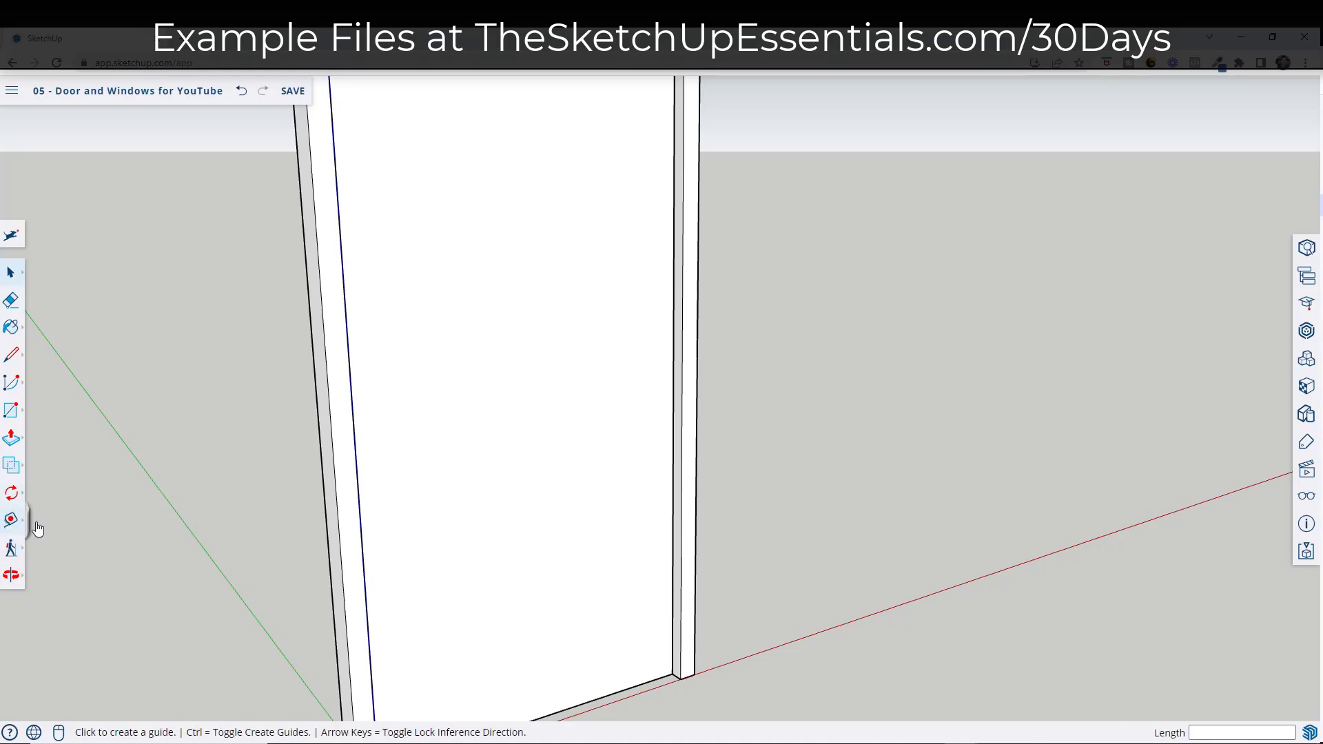
{"action": "left_click", "coordinate": [38, 528]}
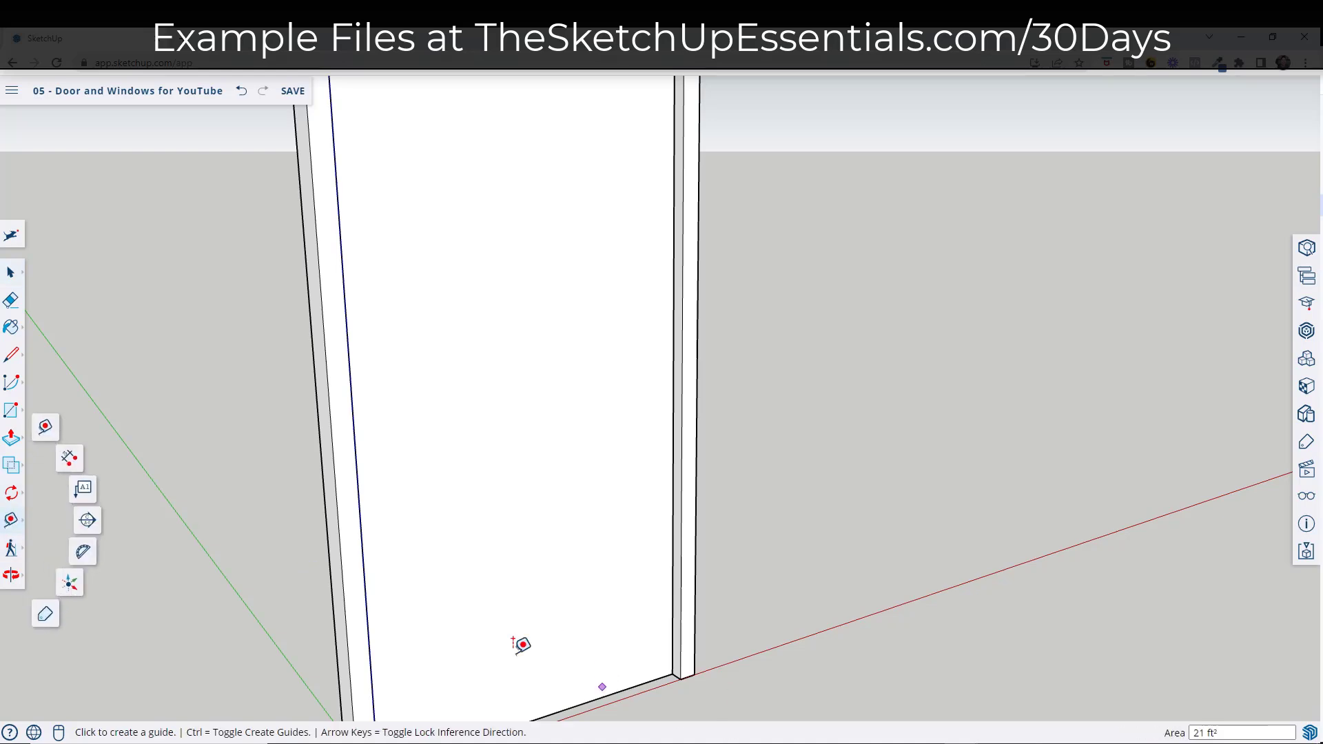
{"action": "left_click", "coordinate": [610, 694]}
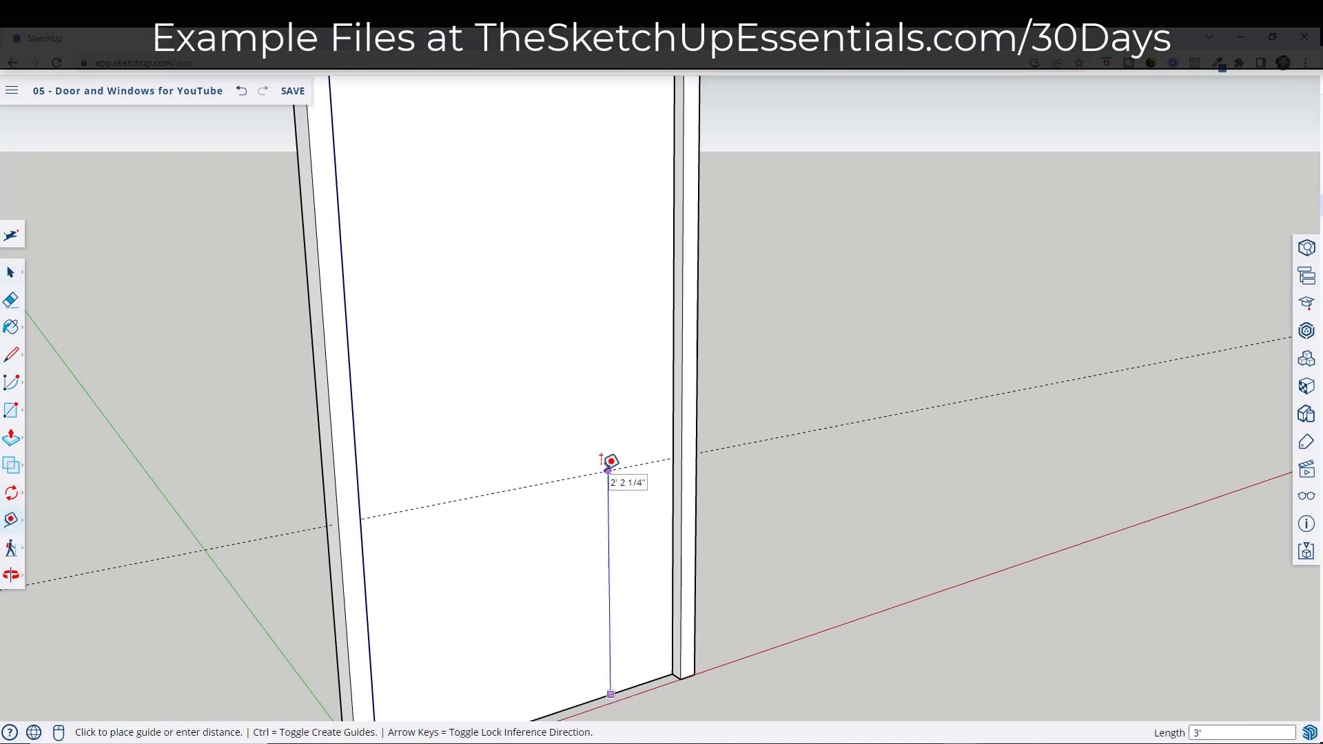
{"action": "key", "text": "Return"}
{"action": "key", "text": "space"}
- Draw a circle with a 1" radius centred on the guide near the leaf's side edge, and erase the guide
{"action": "scroll", "coordinate": [627, 330], "scroll_direction": "up", "scroll_amount": 4}
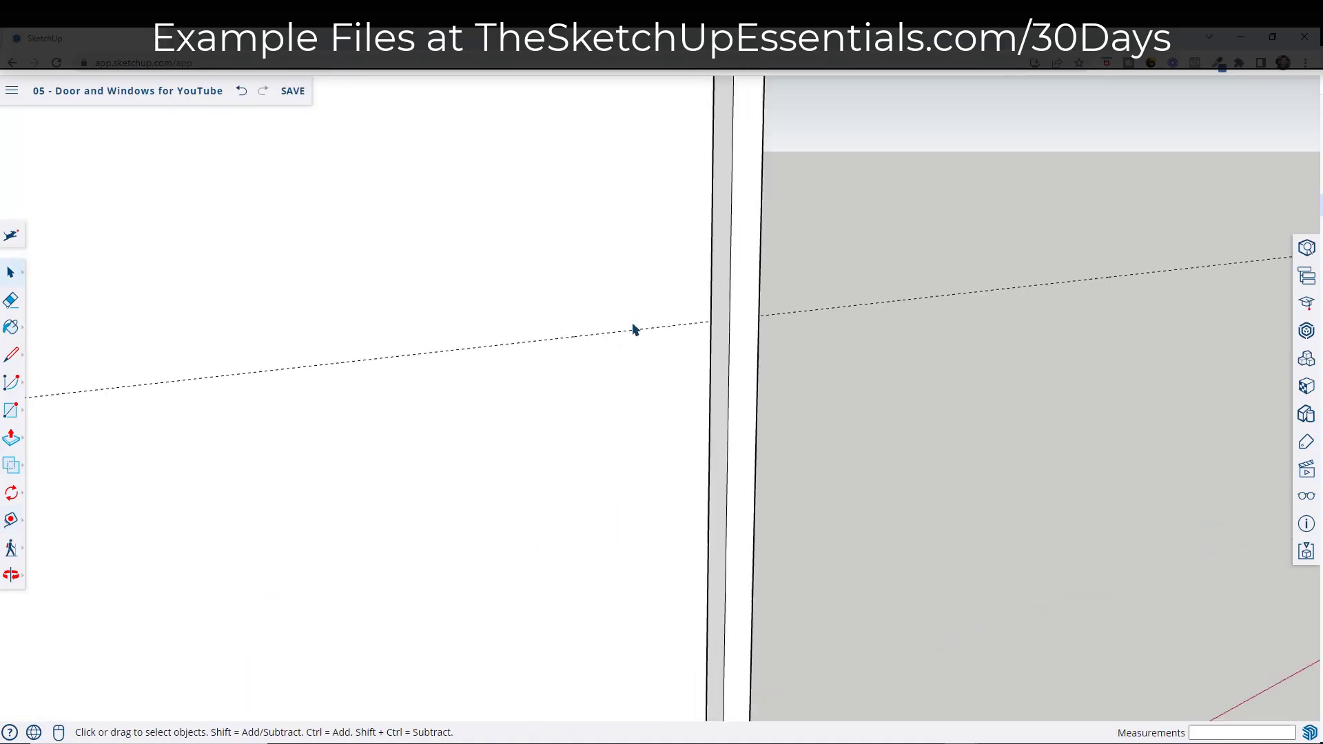
{"action": "key", "text": "c"}
{"action": "left_click", "coordinate": [627, 330]}
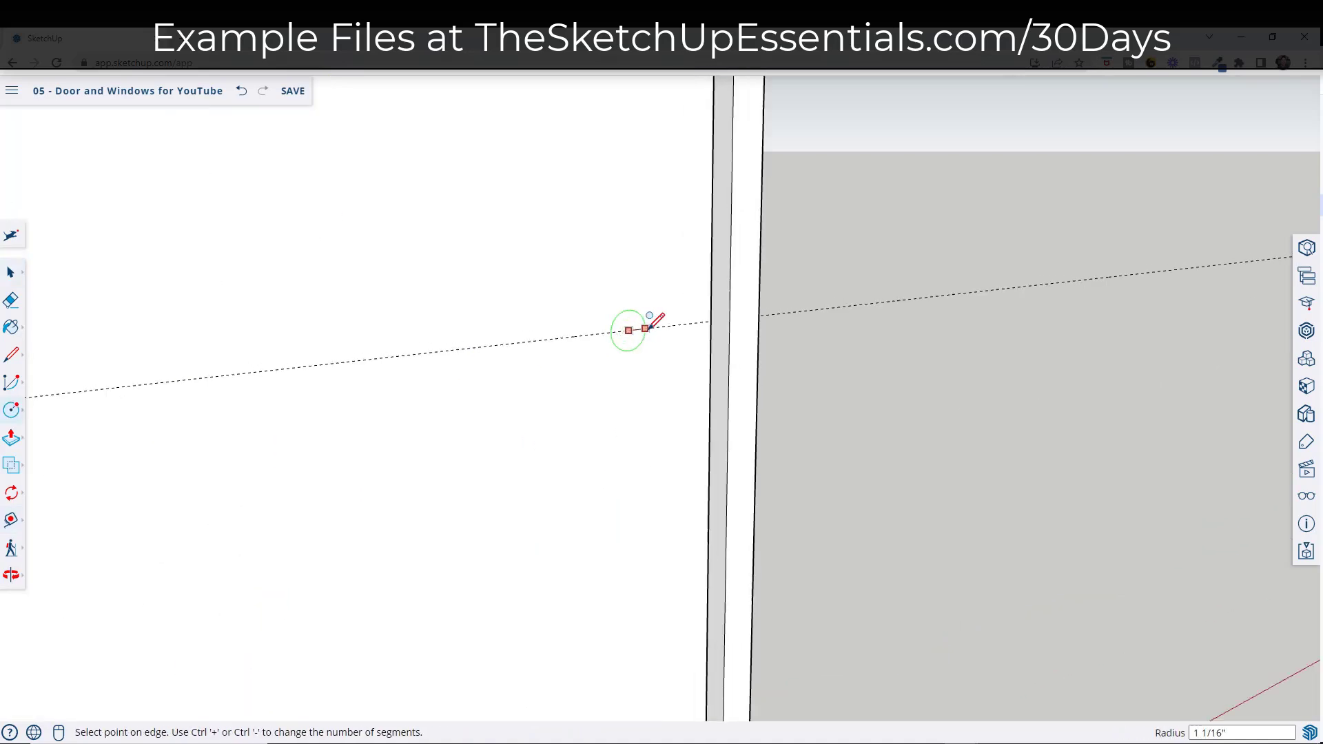
{"action": "left_click", "coordinate": [647, 328]}
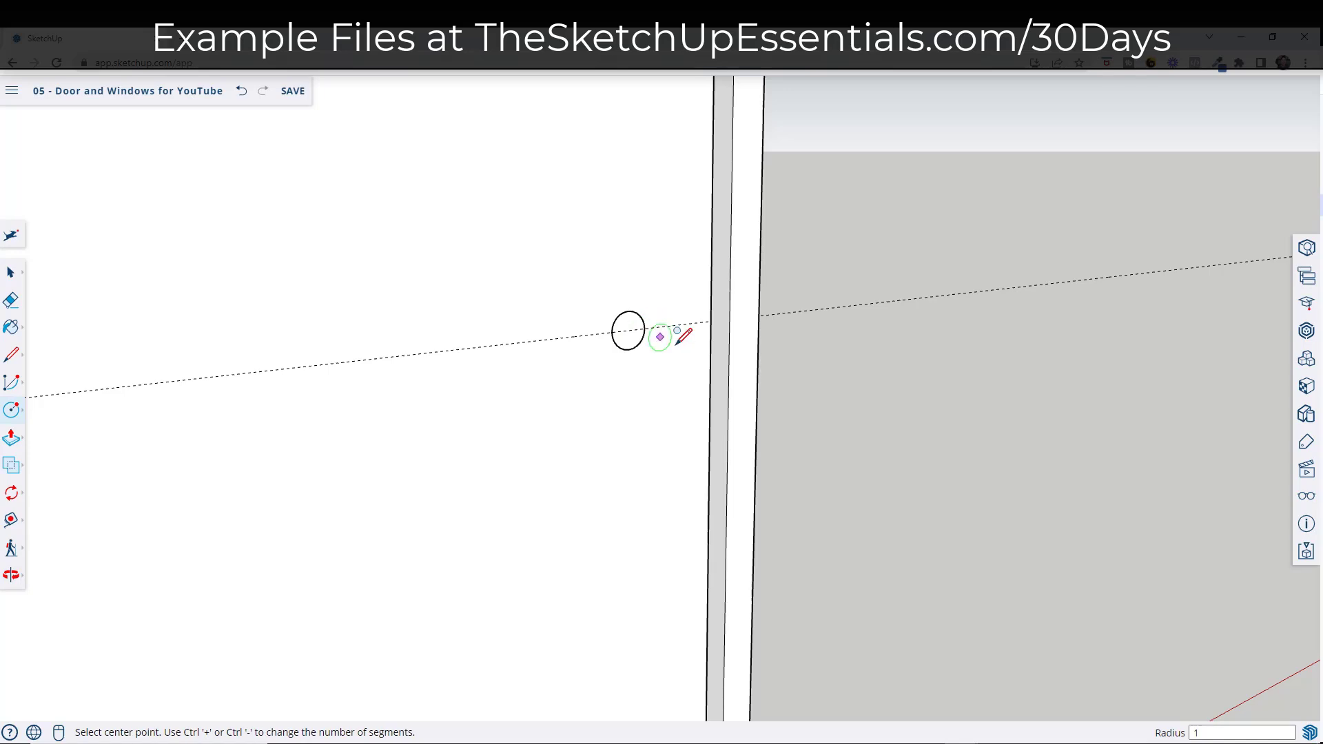
{"action": "key", "text": "space"}
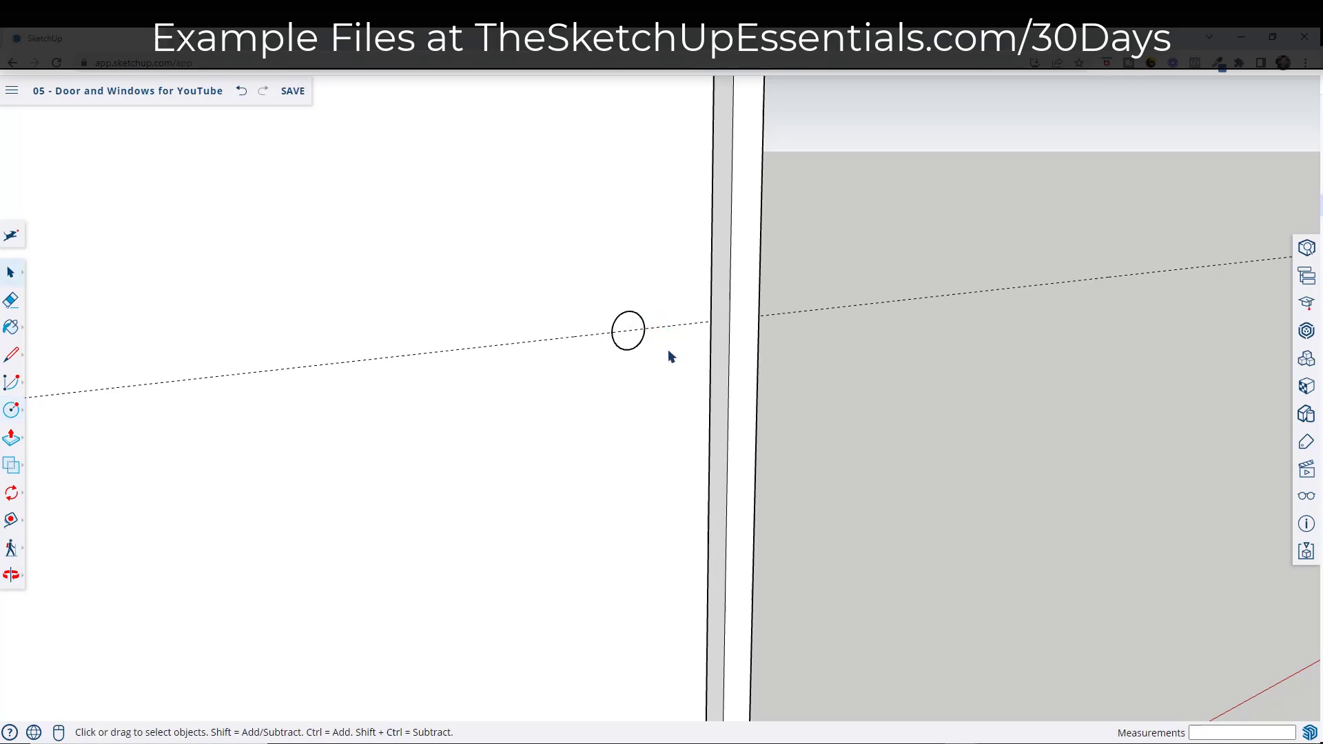
{"action": "key", "text": "e"}
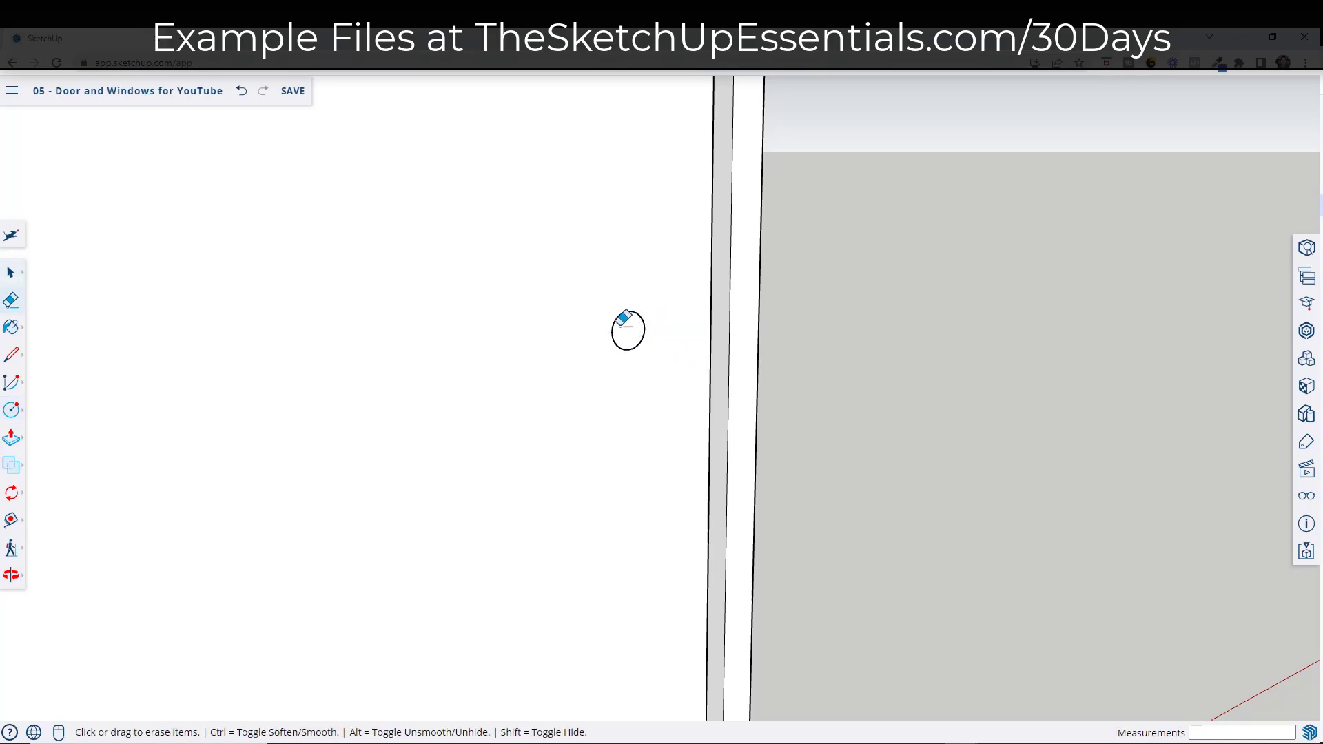
- Extrude the circular face outward about 7/8" from the door leaf to form the base of the knob
{"action": "mouse_move", "coordinate": [629, 336]}
{"action": "middle_mouse_down"}
{"action": "mouse_move", "coordinate": [703, 312]}
{"action": "mouse_move", "coordinate": [649, 342]}
{"action": "middle_mouse_up"}
{"action": "key", "text": "space"}
{"action": "key", "text": "p"}
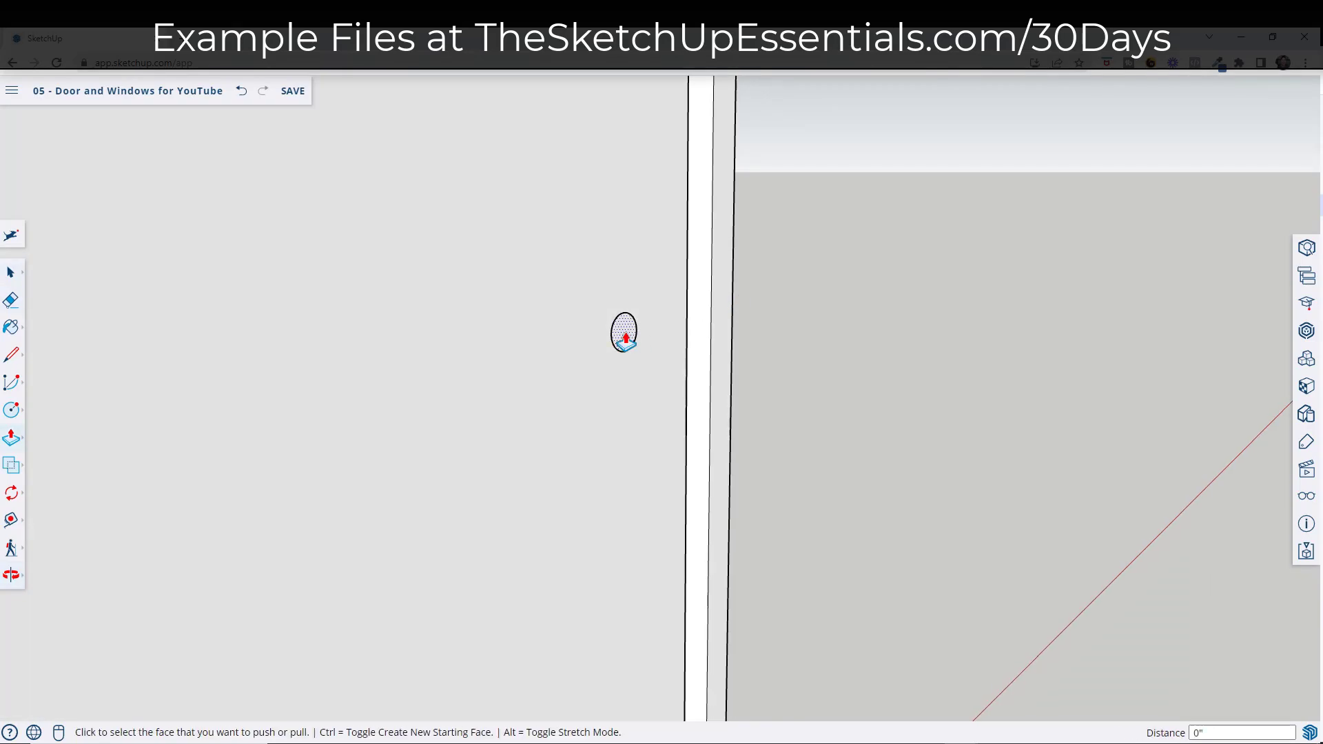
{"action": "left_click", "coordinate": [624, 337]}
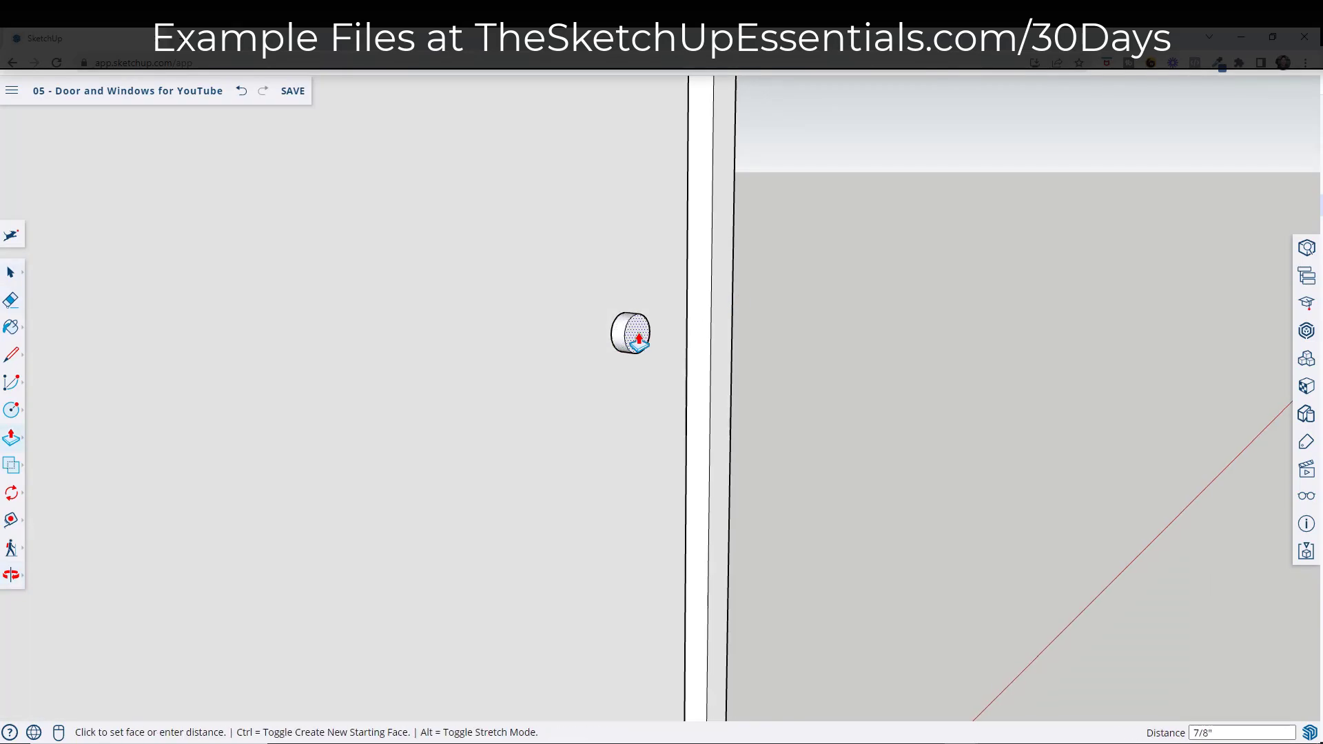
{"action": "left_click", "coordinate": [638, 342]}
{"action": "middle_click_drag", "start_coordinate": [641, 339], "coordinate": [638, 335]}
{"action": "key", "text": "space"}
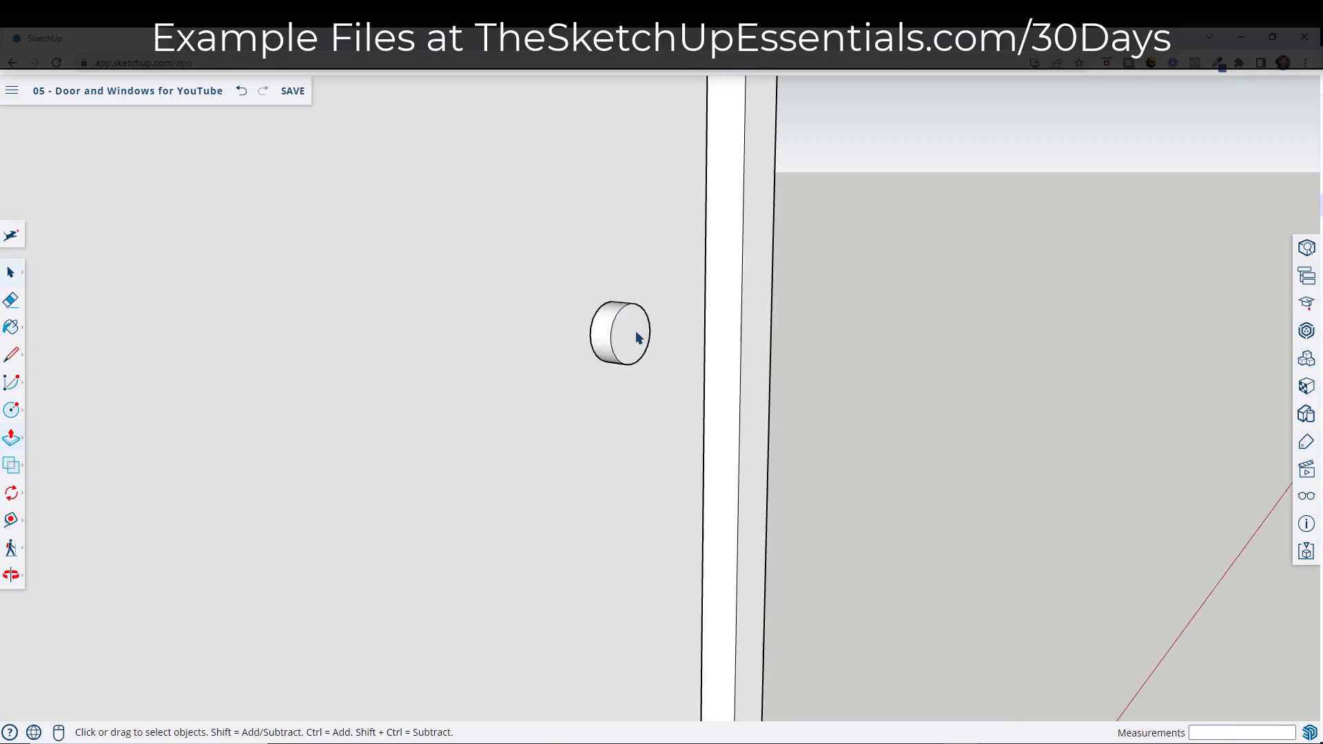
- Scale the knob's end face uniformly about its centre by about 0.77 to taper the base
{"action": "left_click", "coordinate": [628, 332]}
{"action": "key", "text": "s"}
{"action": "left_click", "coordinate": [610, 308]}
{"action": "key", "text": "ctrl"}
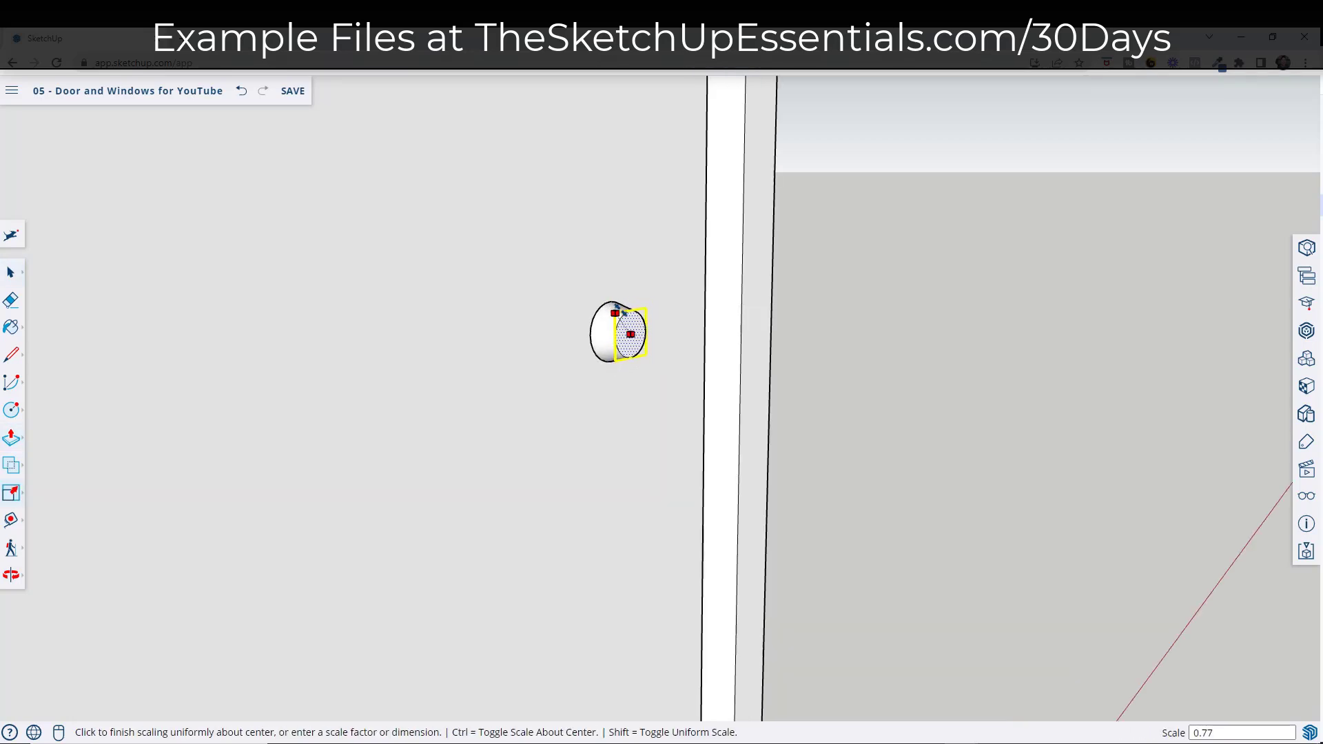
{"action": "left_click", "coordinate": [623, 312]}
{"action": "key", "text": "space"}
- Extrude the tapered end face of the knob outward about 5/8" to form the neck
{"action": "key", "text": "p"}
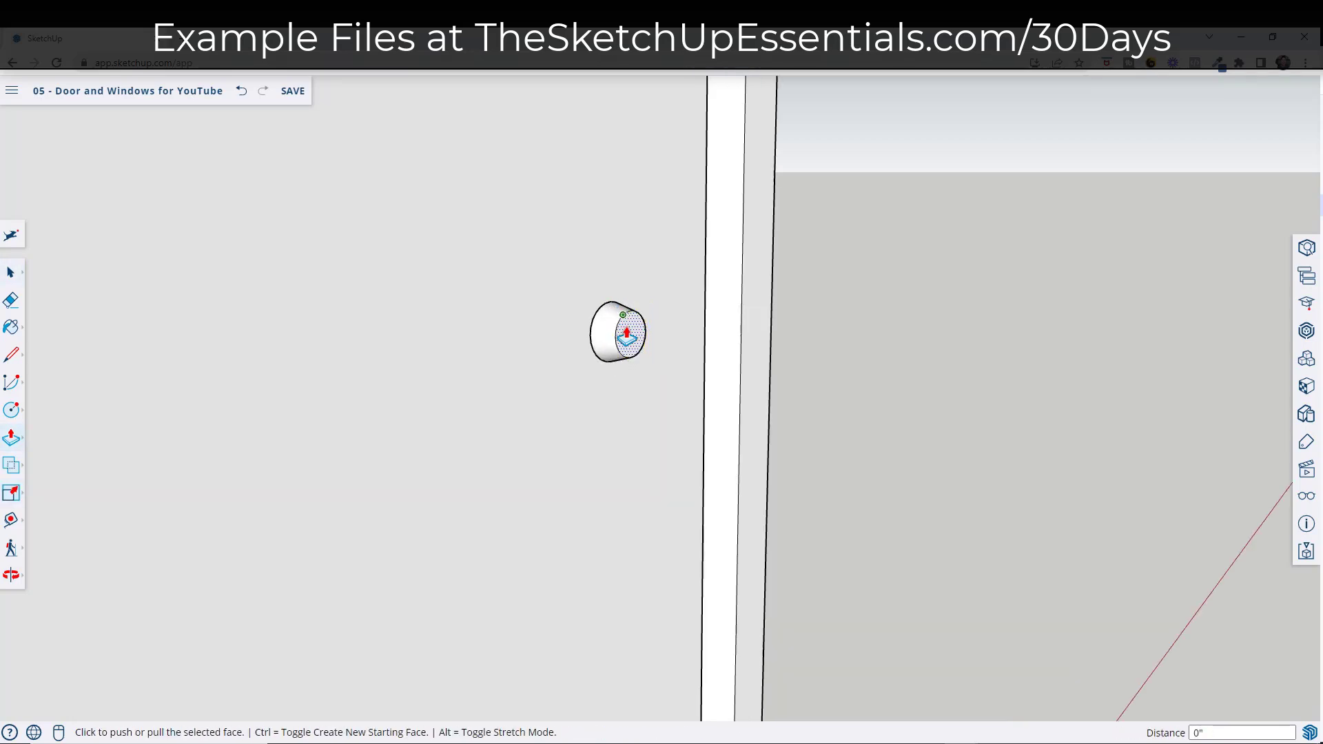
{"action": "left_click", "coordinate": [631, 338]}
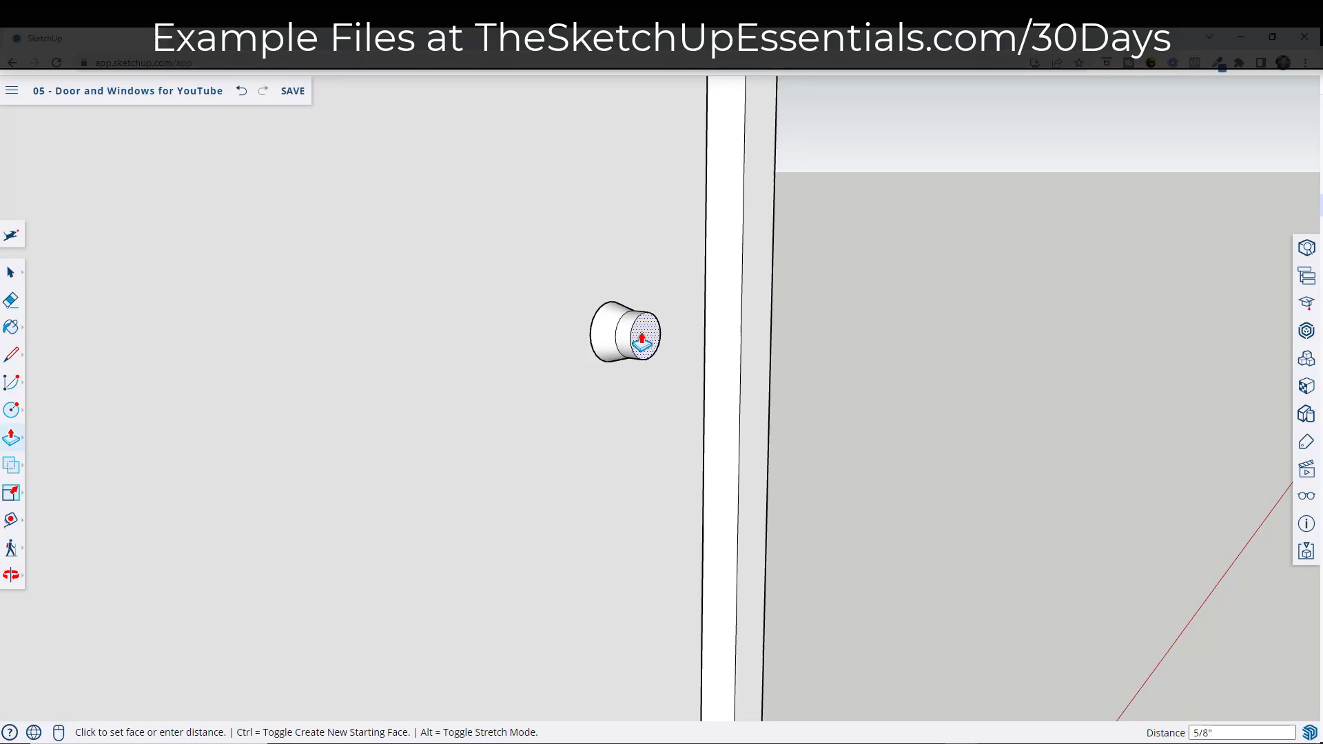
{"action": "left_click", "coordinate": [643, 340]}
{"action": "key", "text": "space"}
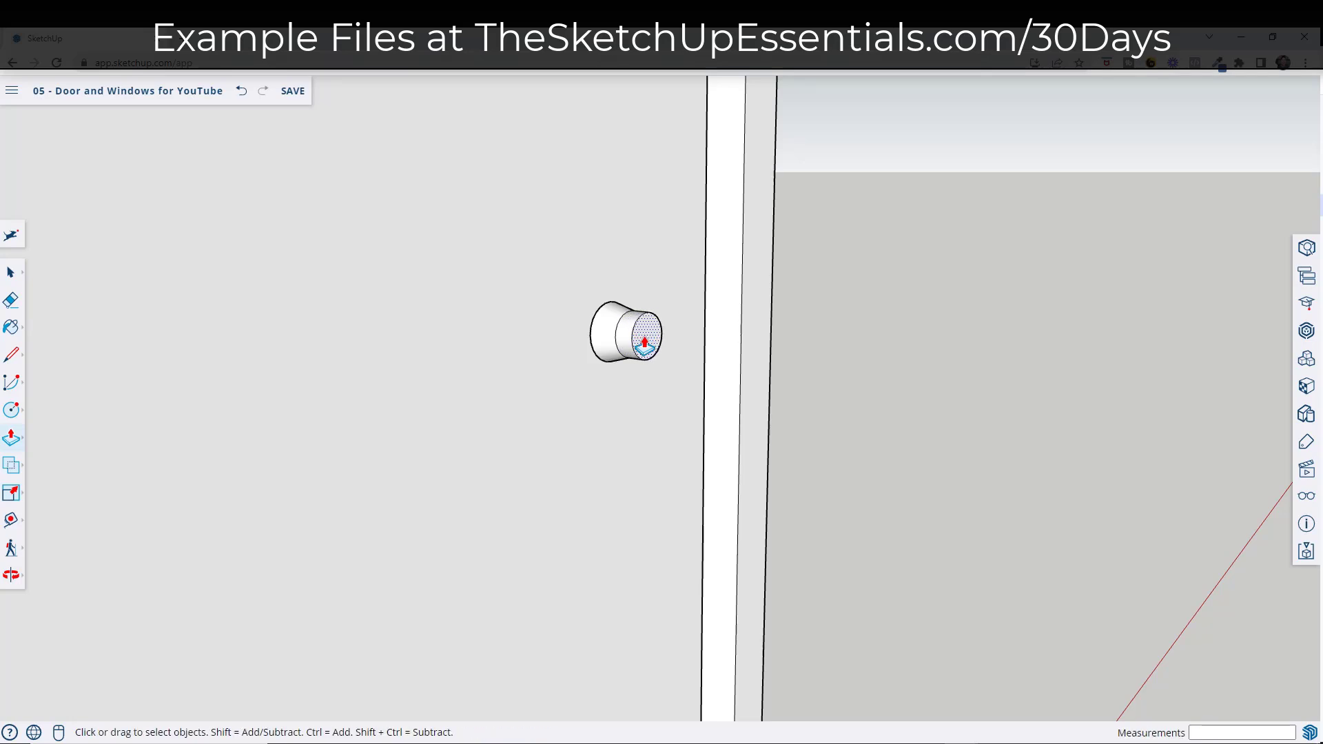
- Scale the neck's end face uniformly about its centre by about 1.41 and extrude it outward about 5/8"
{"action": "key", "text": "s"}
{"action": "left_click", "coordinate": [631, 311], "text": "ctrl"}
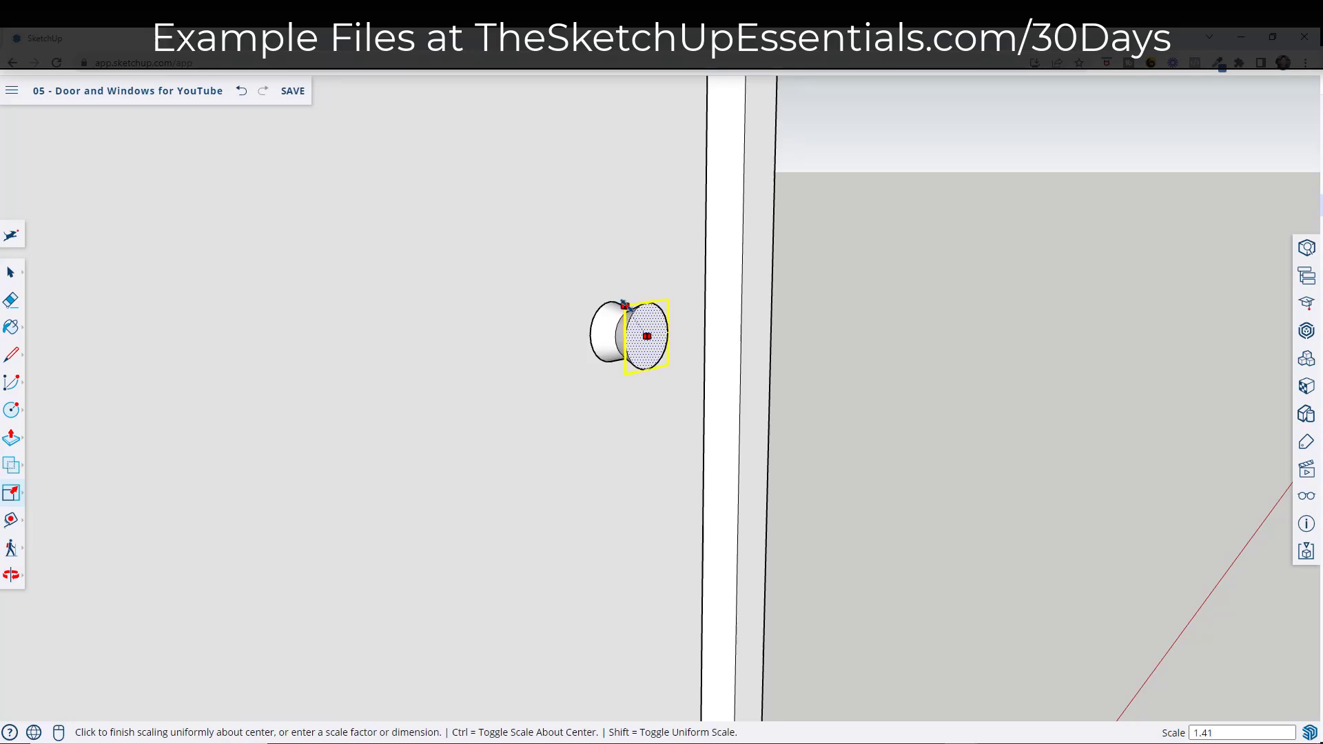
{"action": "left_click", "coordinate": [626, 306]}
{"action": "key", "text": "p"}
{"action": "left_click", "coordinate": [651, 331]}
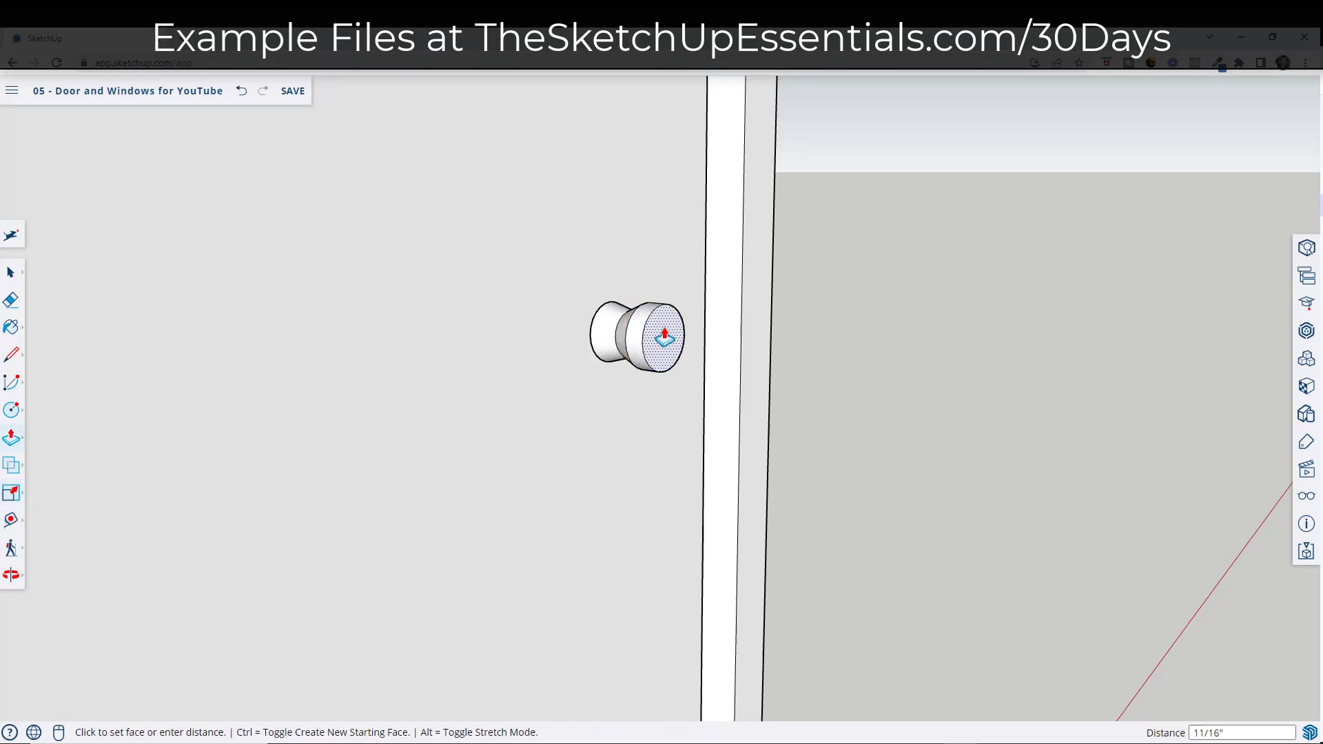
{"action": "left_click", "coordinate": [665, 338]}
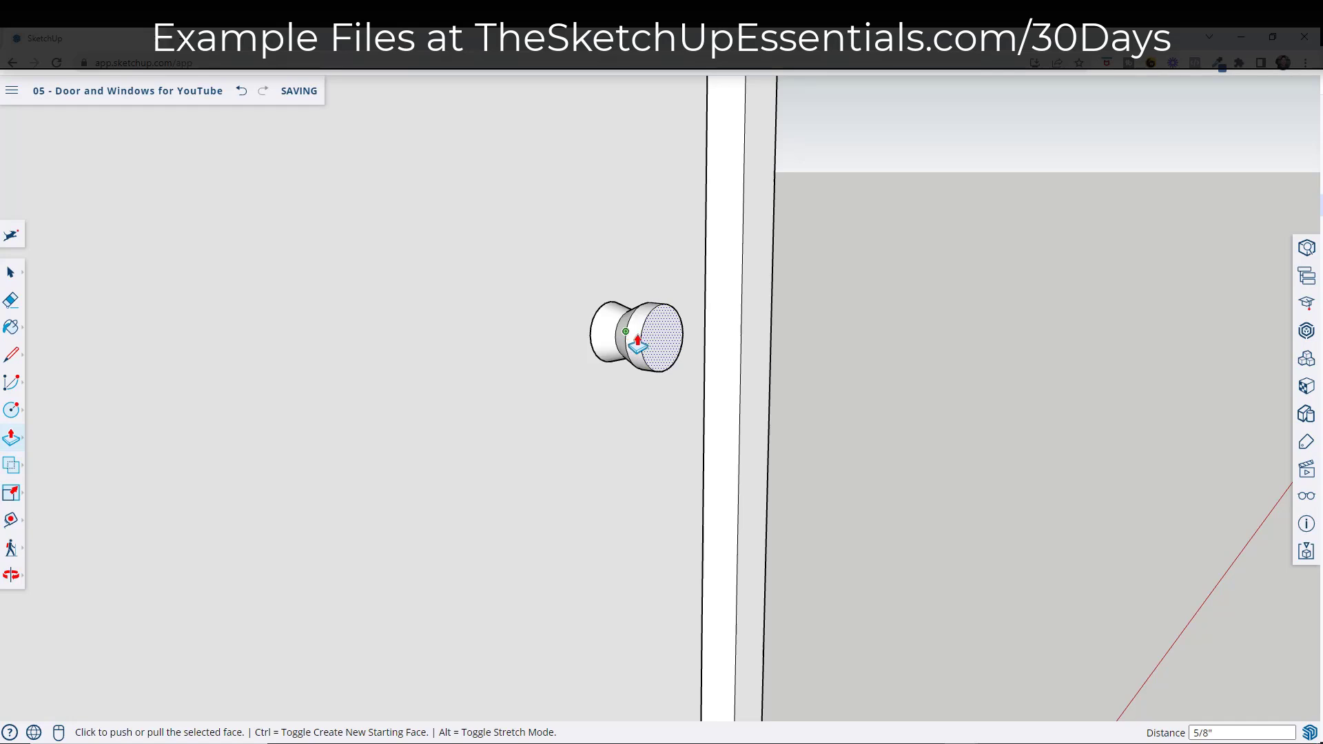
- Extrude the enlarged end face of the knob another 5/8" or so as a new section, keeping the starting edge
{"action": "scroll", "coordinate": [664, 341], "scroll_direction": "up", "scroll_amount": 4}
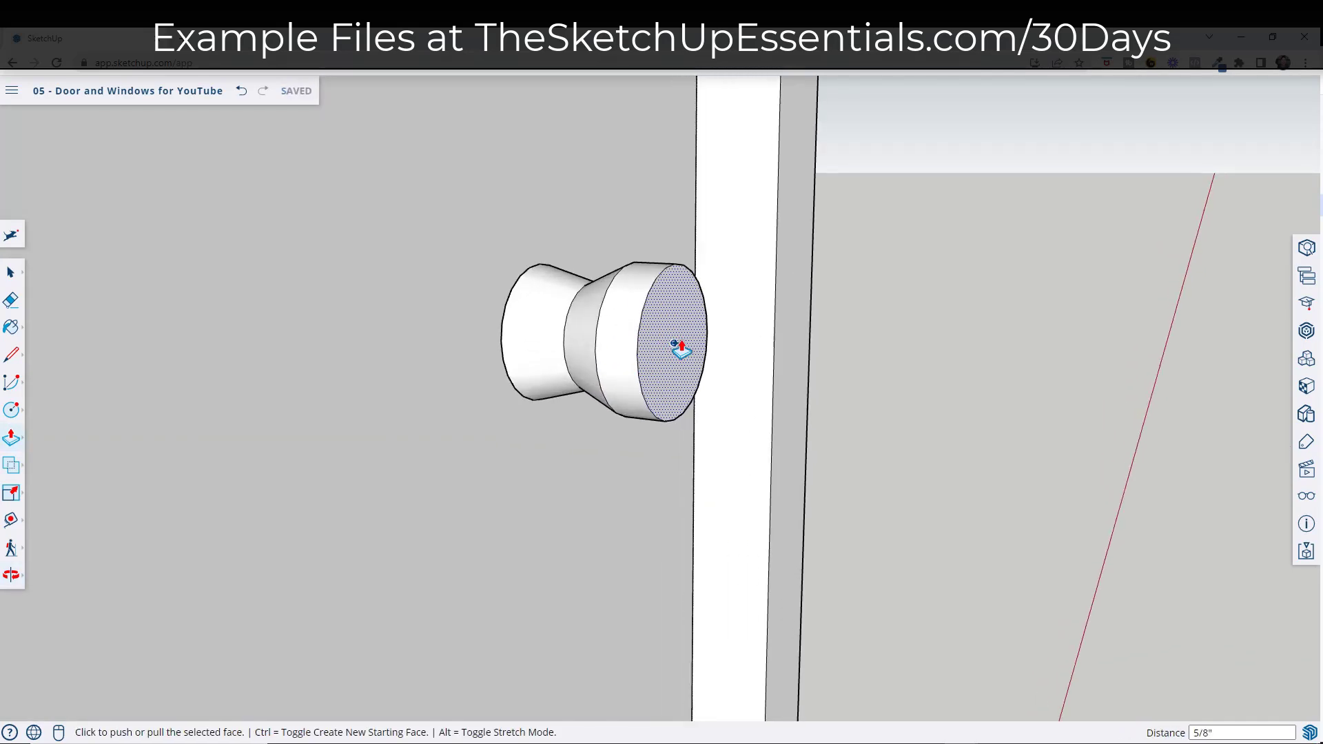
{"action": "left_click", "coordinate": [681, 348]}
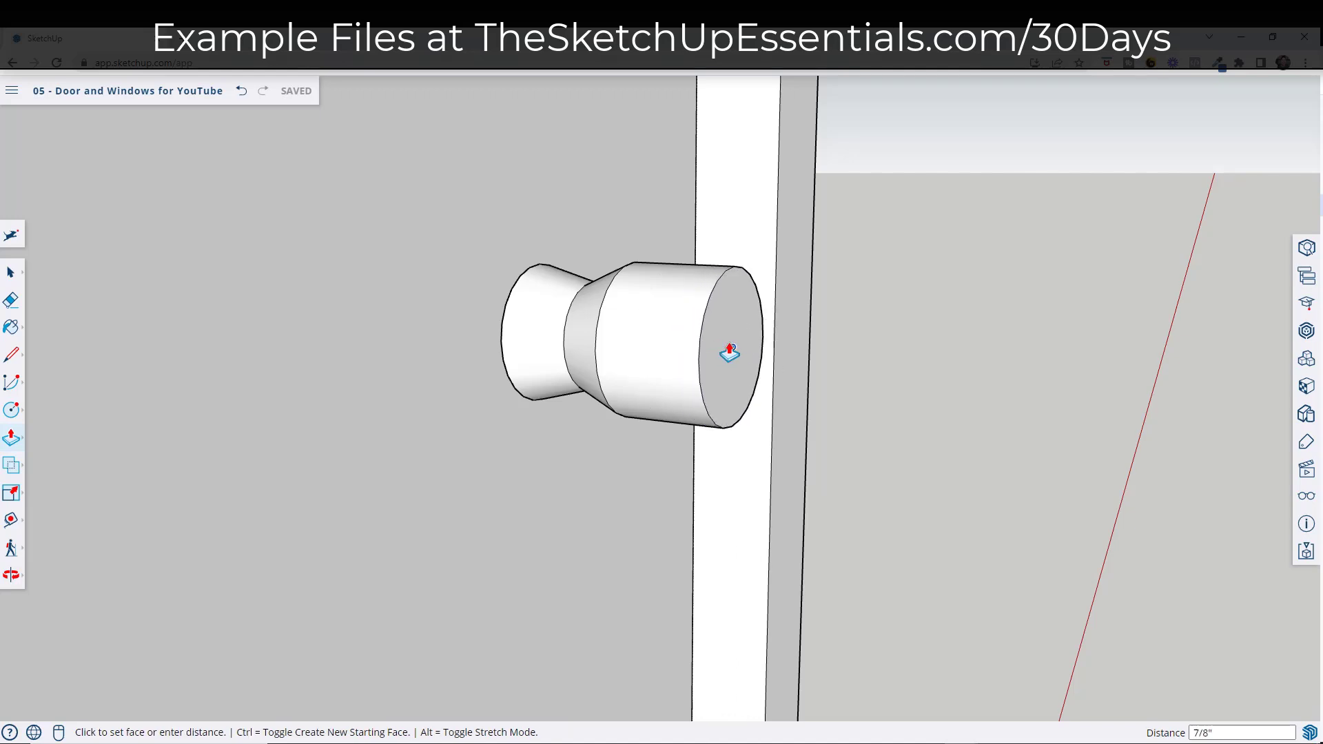
{"action": "key", "text": "ctrl"}
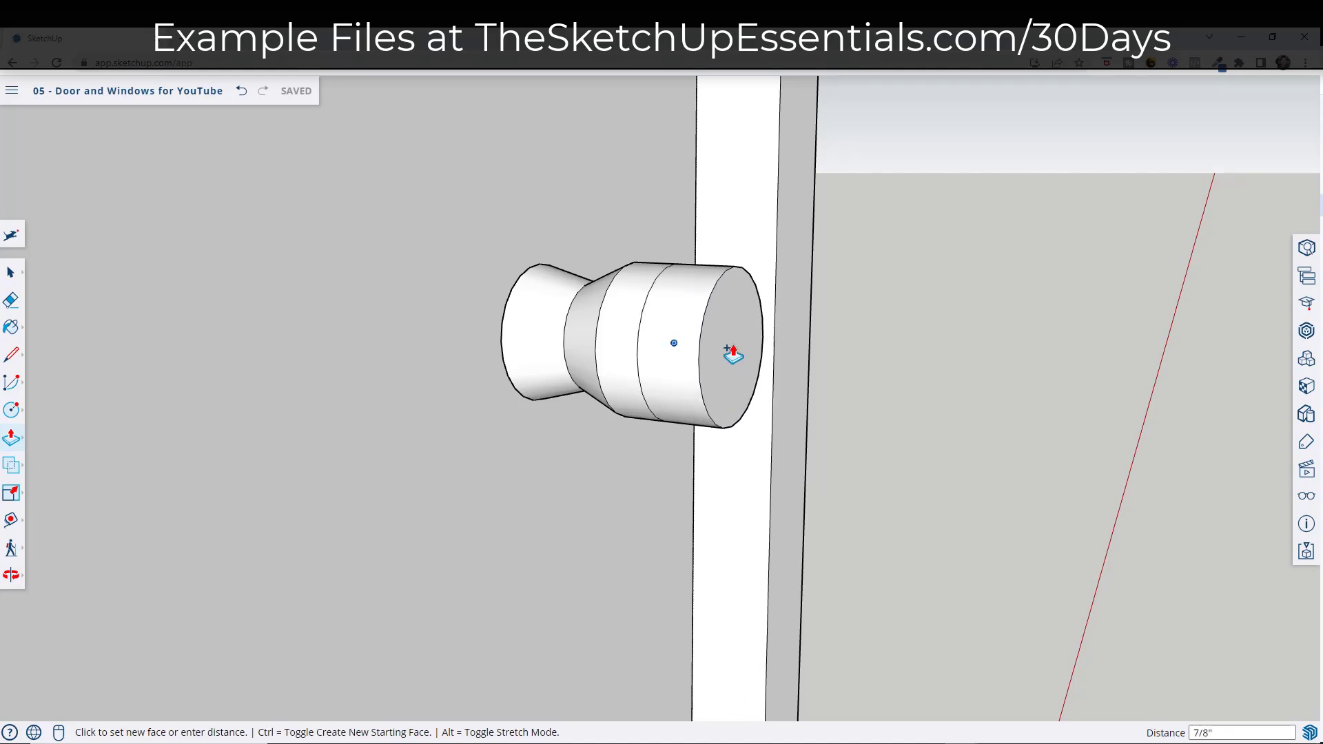
{"action": "left_click", "coordinate": [717, 348]}
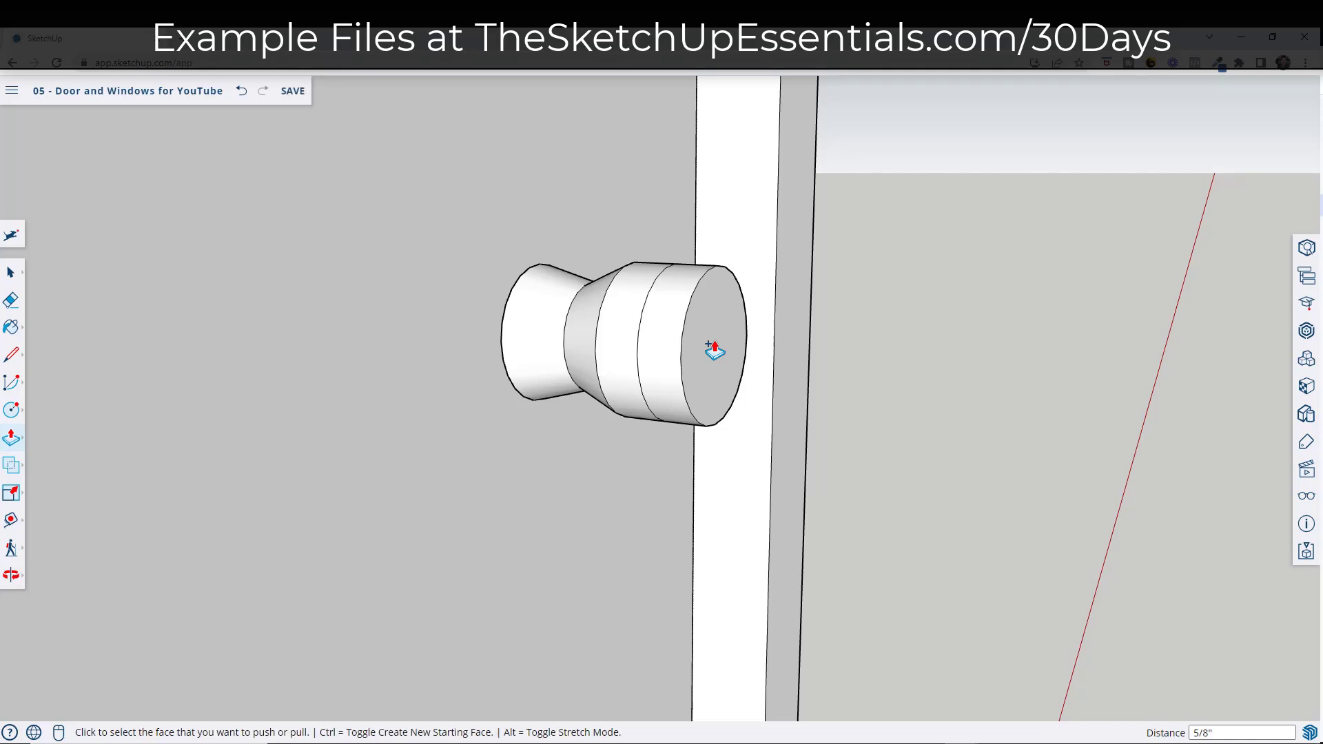
- Scale the outermost face of the knob uniformly about its centre by about 0.50 to taper the tip
{"action": "key", "text": "space"}
{"action": "left_click", "coordinate": [716, 348]}
{"action": "key", "text": "s"}
{"action": "left_click", "coordinate": [682, 270]}
{"action": "key", "text": "ctrl"}
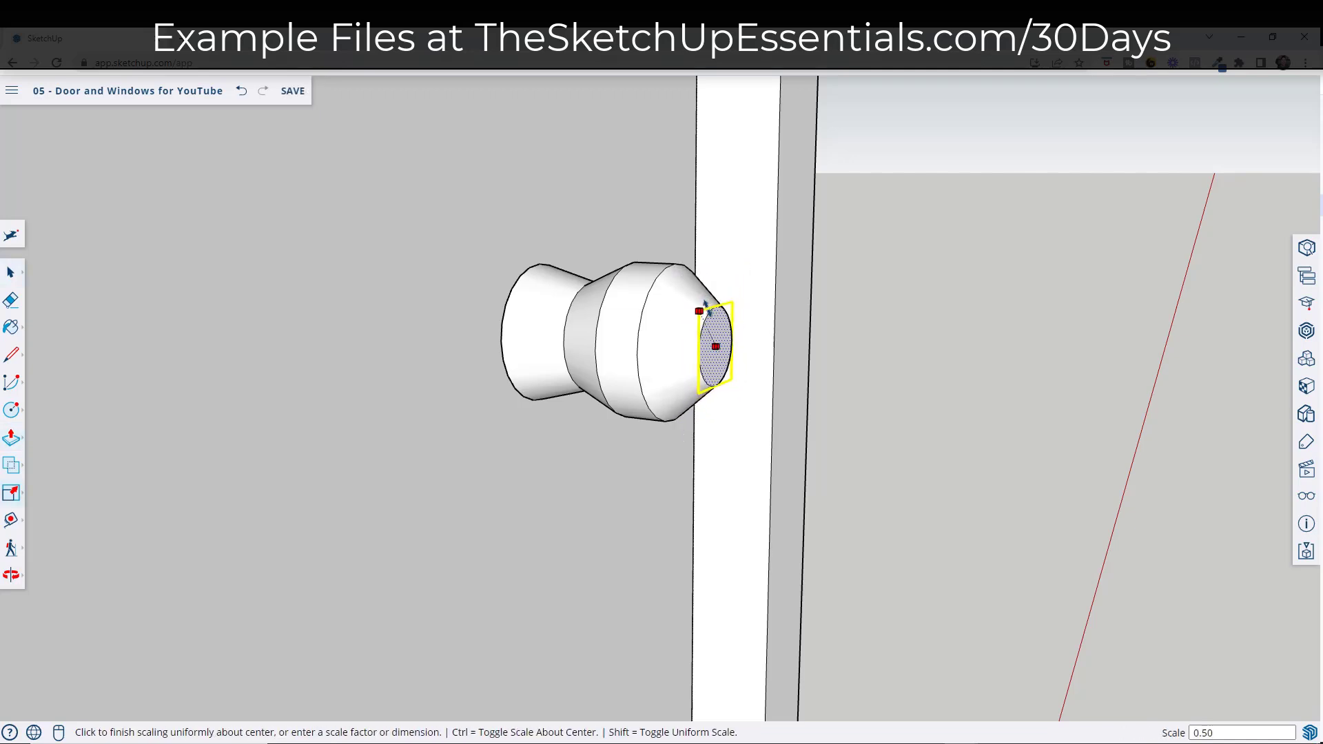
{"action": "left_click", "coordinate": [705, 305]}
{"action": "key", "text": "space"}
- Move the whole knob horizontally about 3 1/4" toward the leaf's nearest side edge
{"action": "scroll", "coordinate": [866, 378], "scroll_direction": "down", "scroll_amount": 8}
{"action": "mouse_move", "coordinate": [688, 334]}
{"action": "middle_mouse_down"}
{"action": "mouse_move", "coordinate": [736, 368]}
{"action": "mouse_move", "coordinate": [676, 334]}
{"action": "middle_mouse_up"}
{"action": "scroll", "coordinate": [676, 334], "scroll_direction": "down", "scroll_amount": 6}
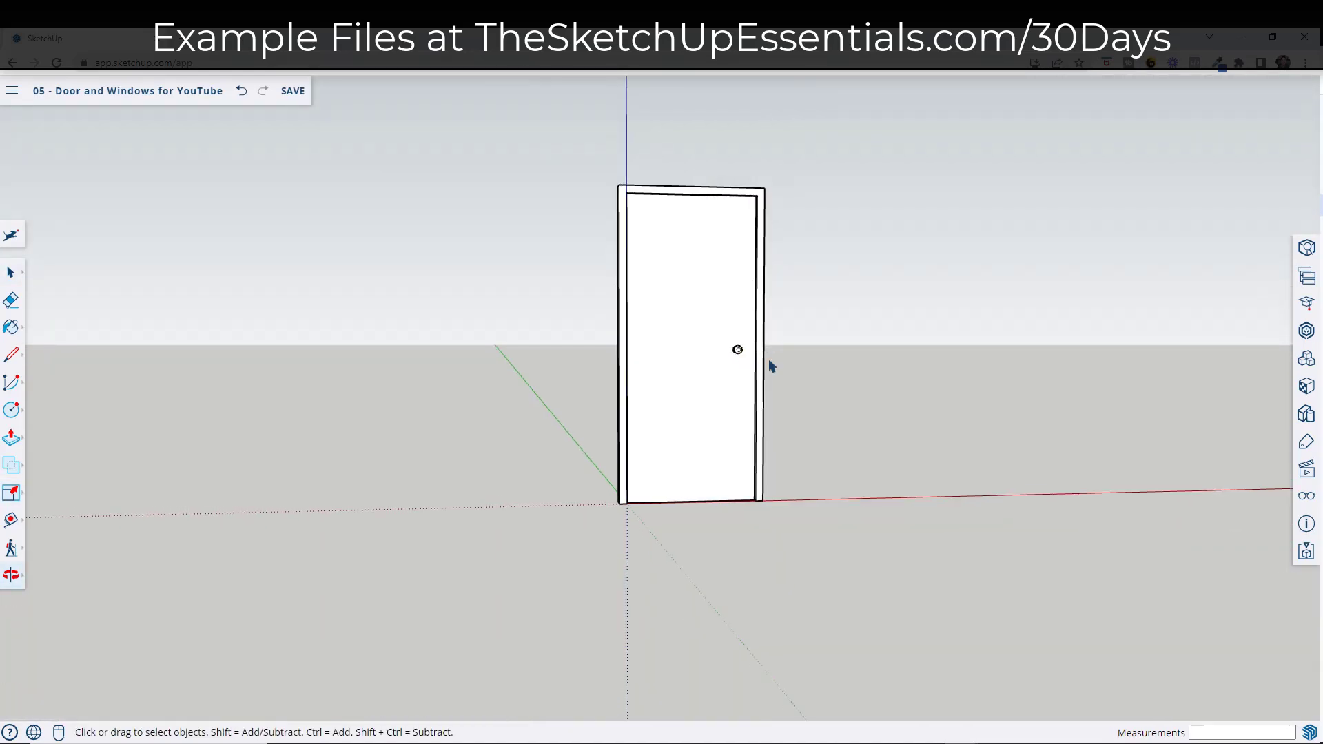
{"action": "scroll", "coordinate": [770, 365], "scroll_direction": "up", "scroll_amount": 5}
{"action": "left_click", "coordinate": [725, 350]}
{"action": "scroll", "coordinate": [748, 366], "scroll_direction": "up", "scroll_amount": 4}
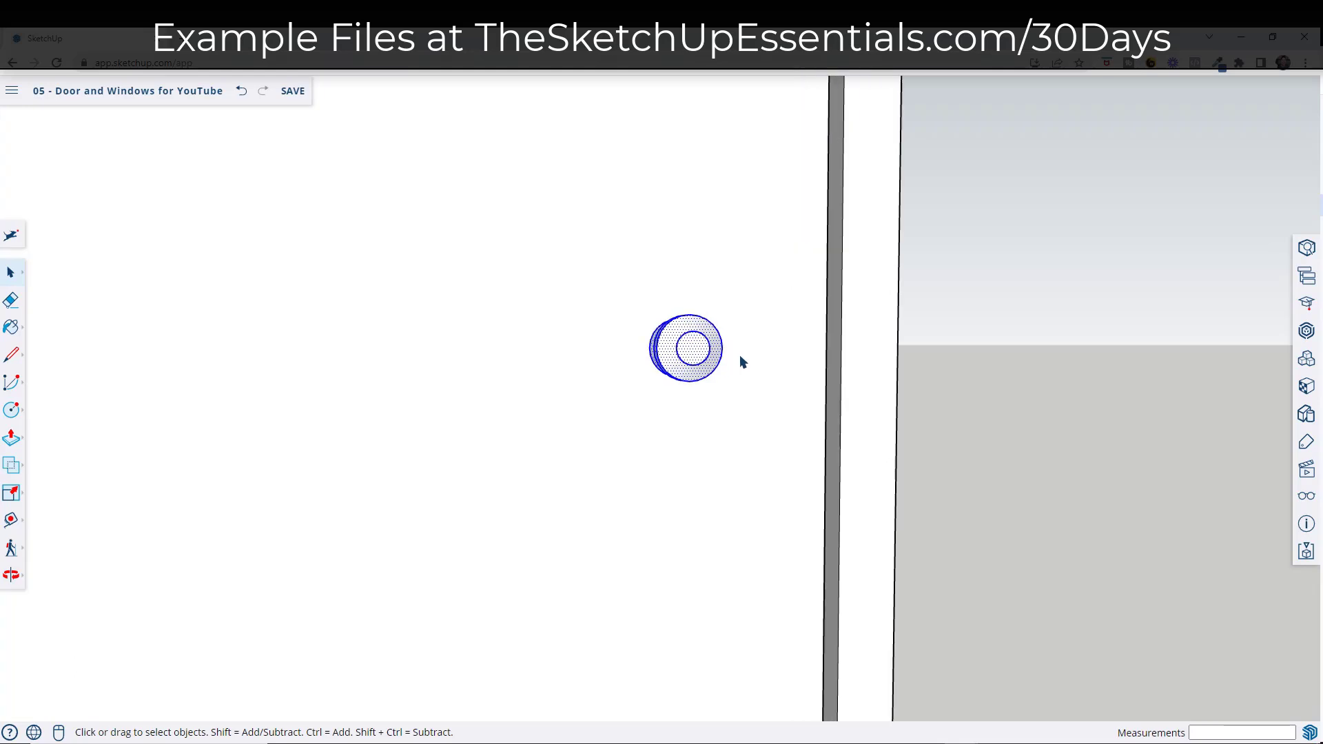
{"action": "key", "text": "m"}
{"action": "left_click", "coordinate": [695, 348]}
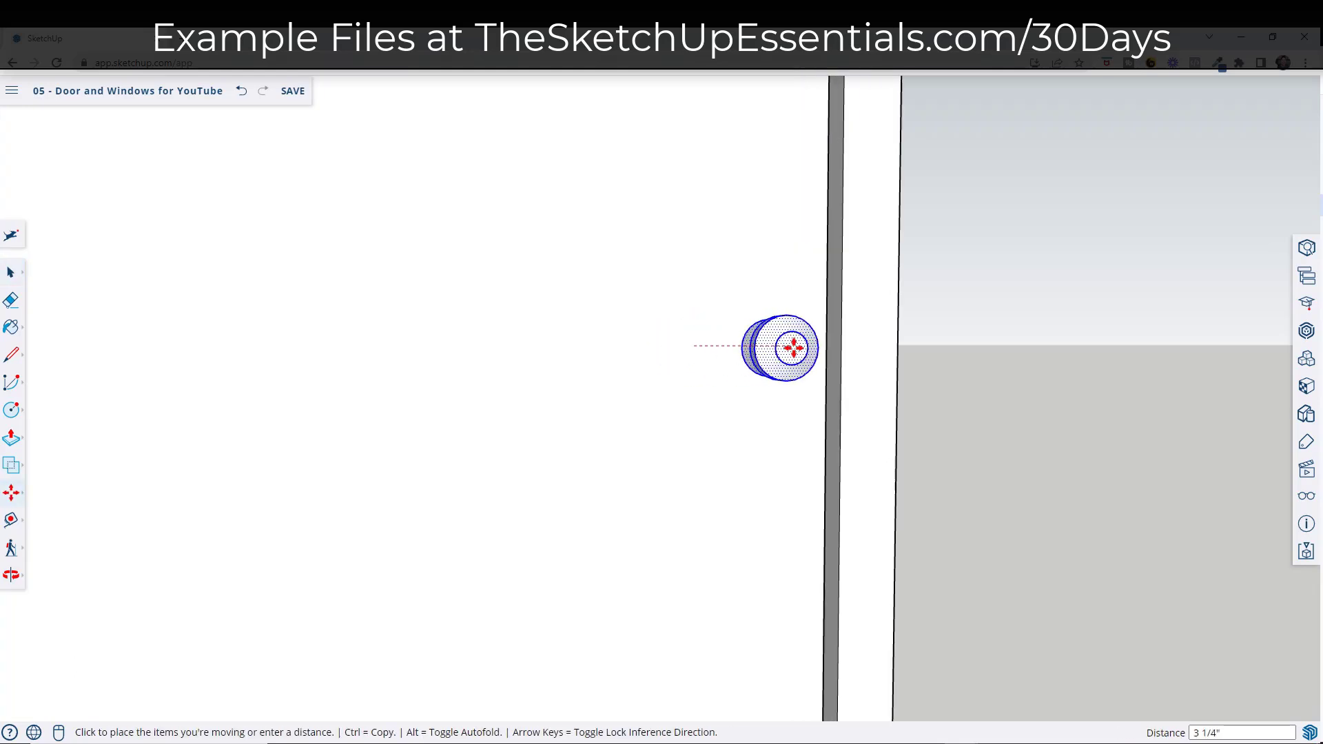
{"action": "left_click", "coordinate": [794, 349]}
- Make the selected knob geometry a component named Knob
{"action": "scroll", "coordinate": [765, 358], "scroll_direction": "down", "scroll_amount": 8}
{"action": "middle_click_drag", "start_coordinate": [738, 364], "coordinate": [831, 359]}
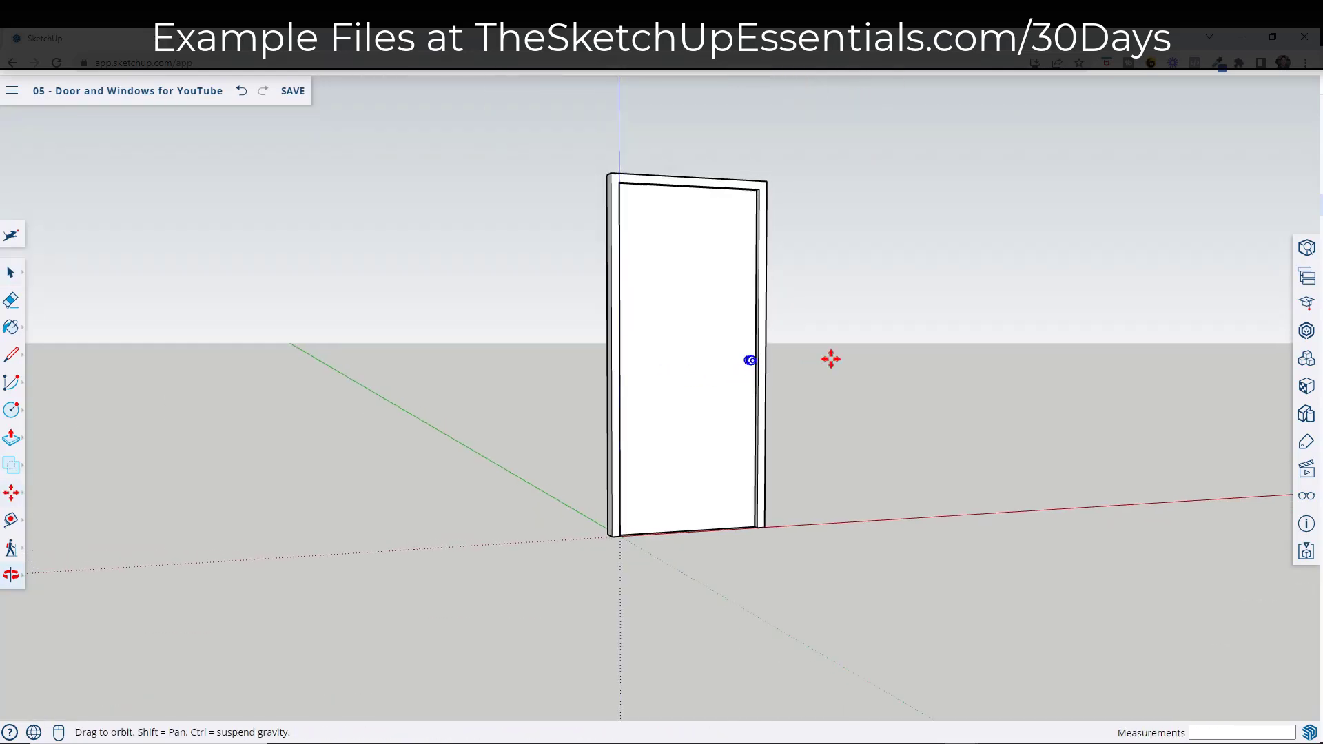
{"action": "scroll", "coordinate": [831, 359], "scroll_direction": "up", "scroll_amount": 6}
{"action": "key", "text": "space"}
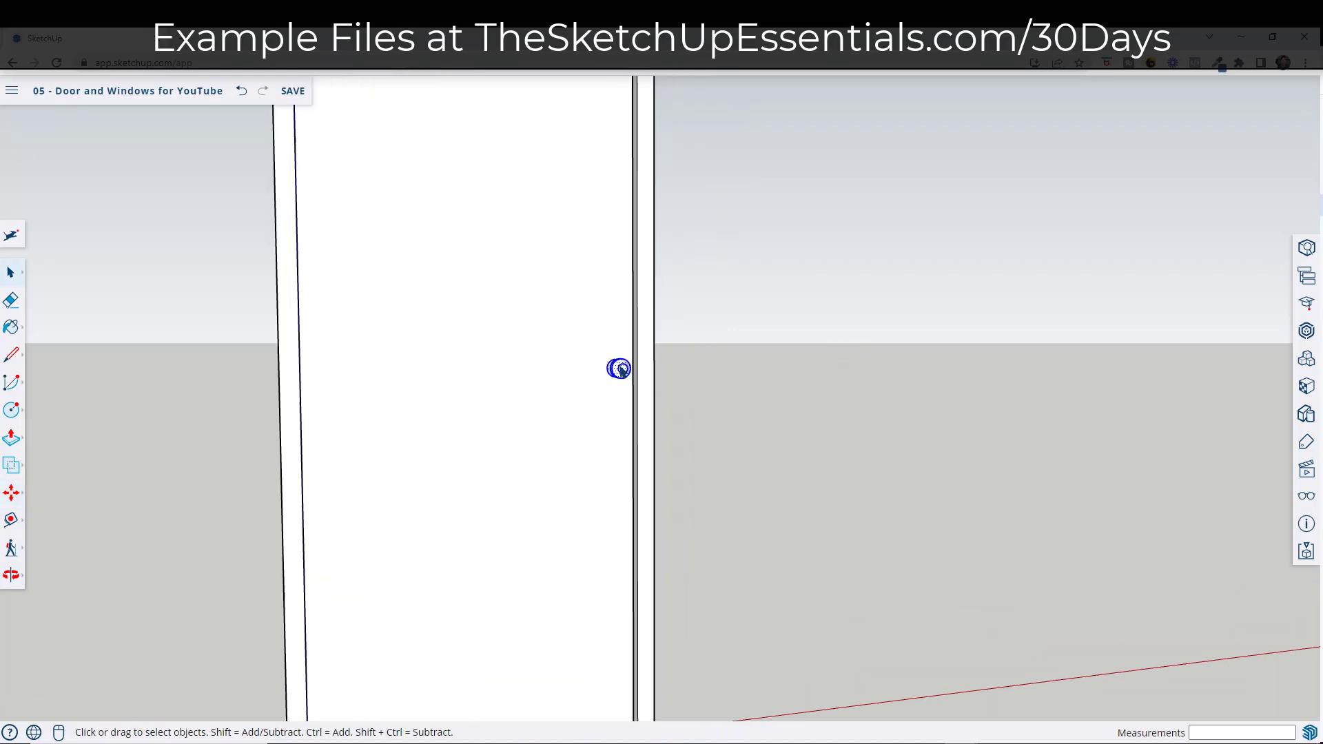
{"action": "right_click", "coordinate": [622, 370]}
{"action": "left_click", "coordinate": [702, 491]}
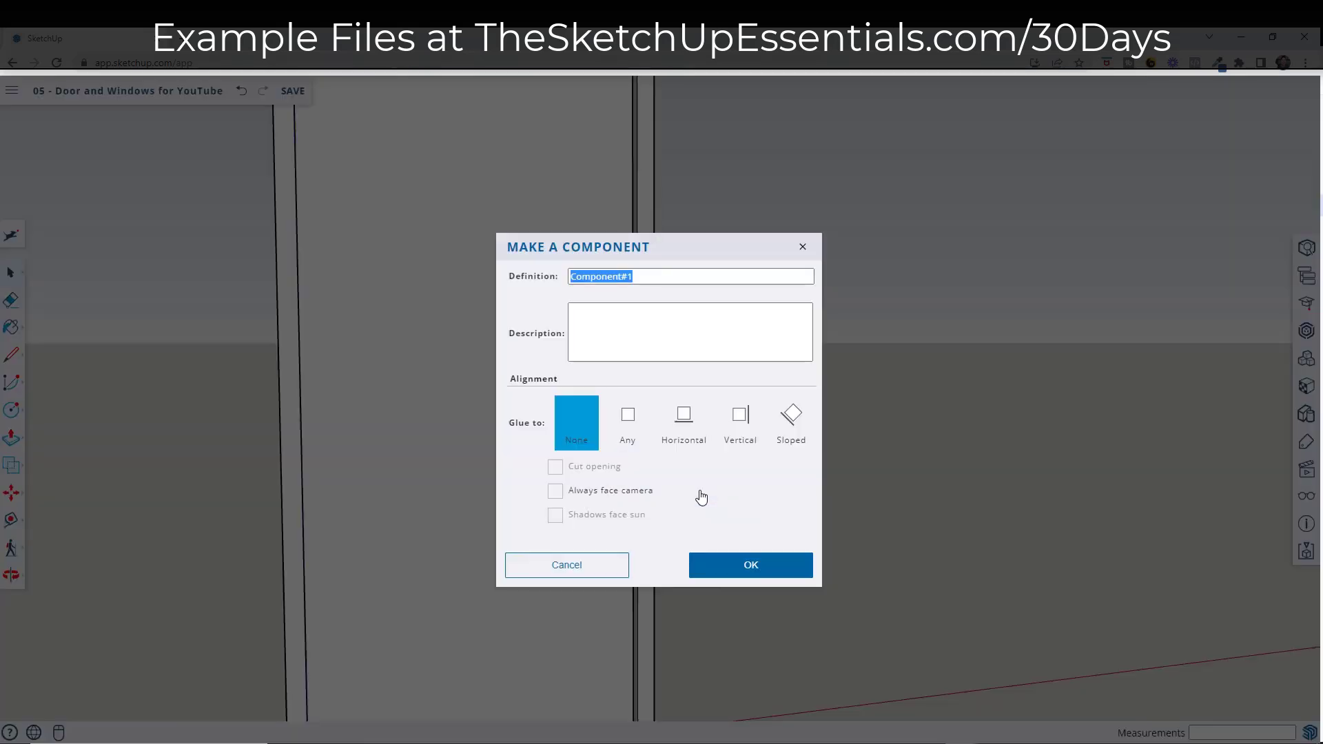
{"action": "type", "text": "Knob"}
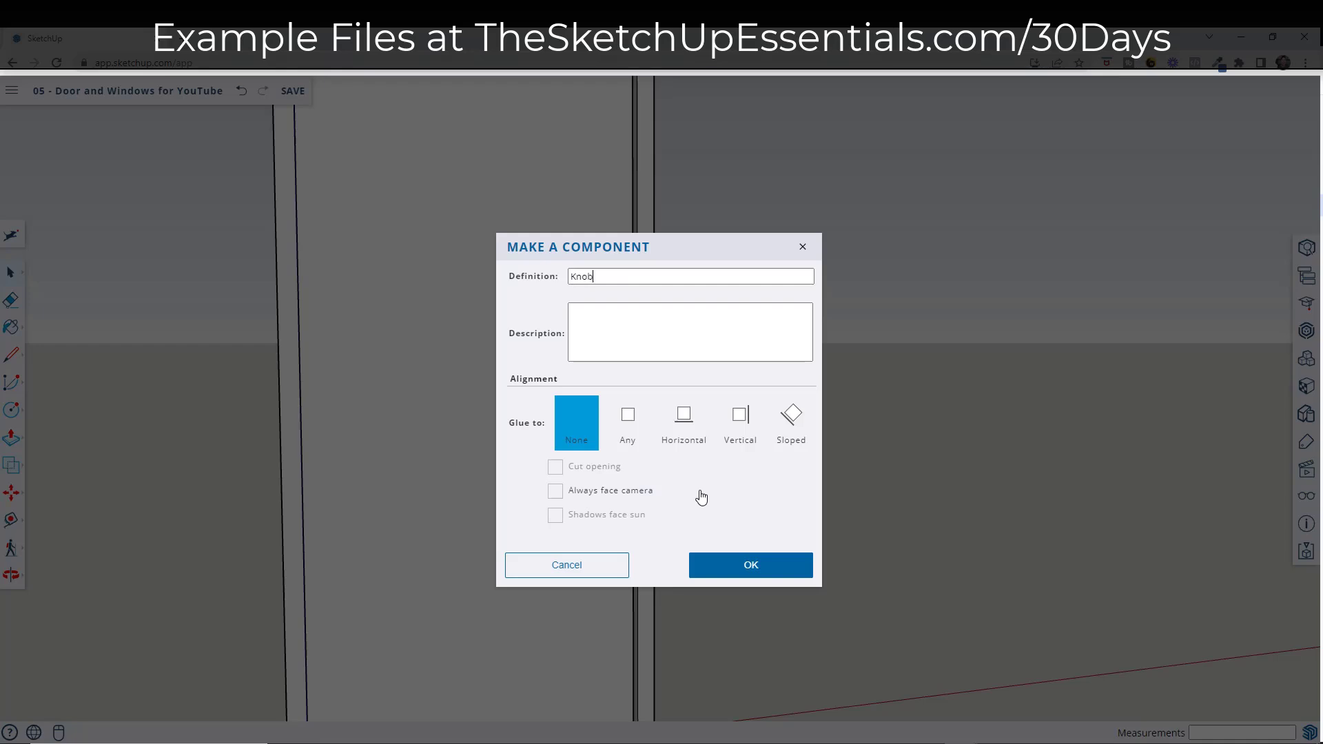
{"action": "key", "text": "Return"}
- Group the door leaf geometry together with the knob component
{"action": "scroll", "coordinate": [694, 465], "scroll_direction": "down", "scroll_amount": 5}
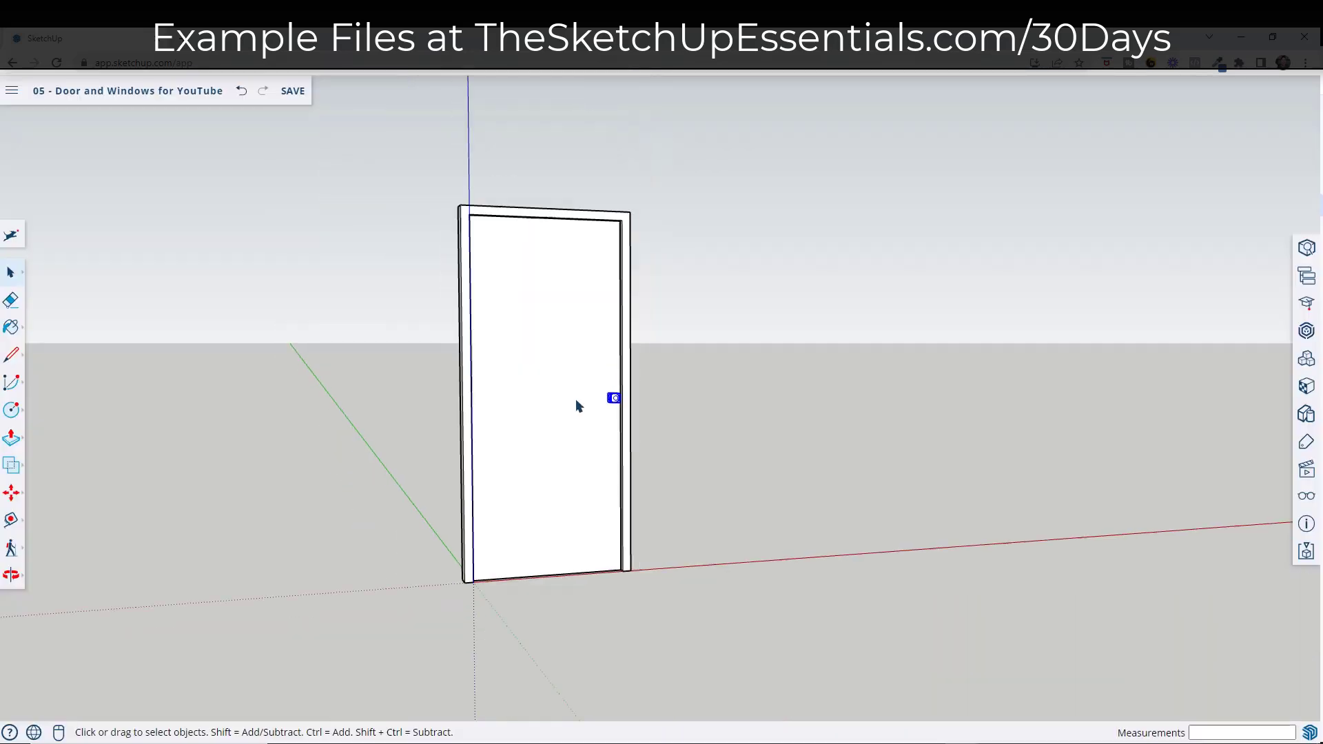
{"action": "scroll", "coordinate": [618, 403], "scroll_direction": "up", "scroll_amount": 5}
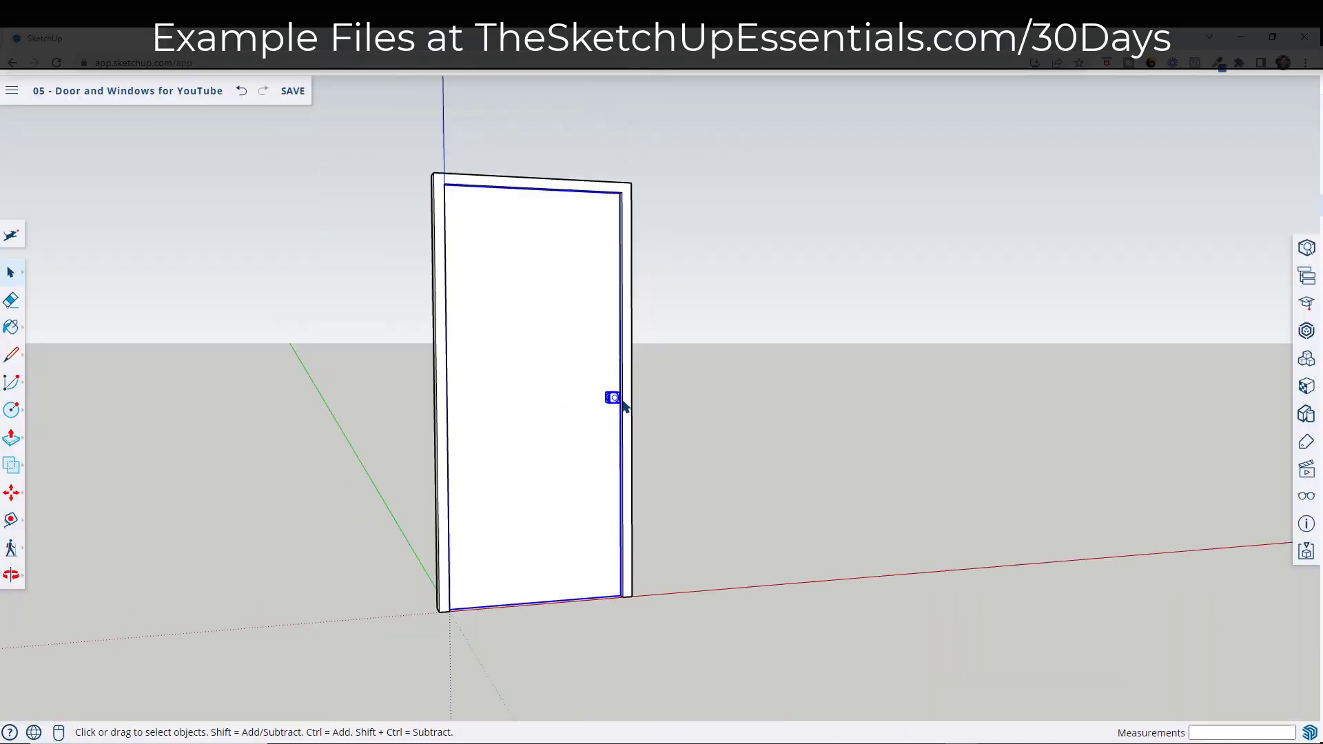
{"action": "right_click", "coordinate": [609, 398]}
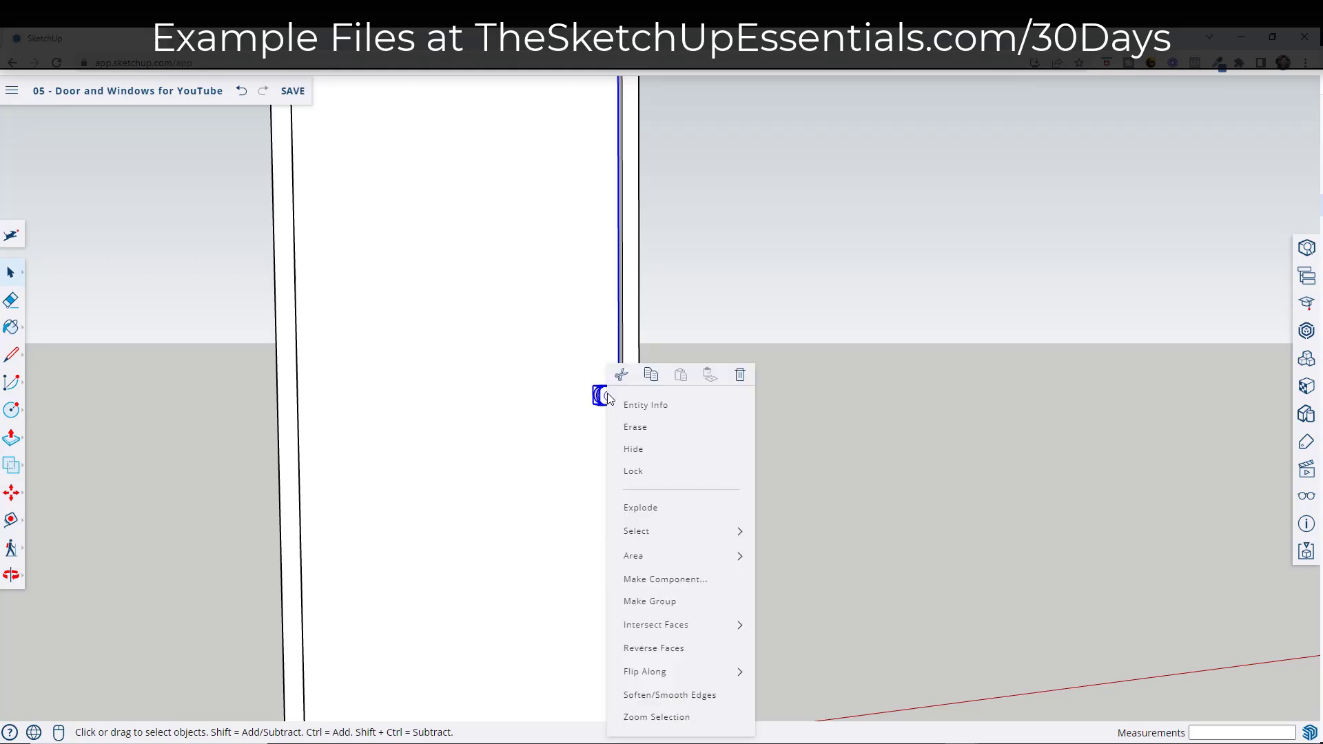
{"action": "left_click", "coordinate": [670, 605]}
- Copy the complete door, frame and leaf, along the red axis to stand beside the original
{"action": "scroll", "coordinate": [695, 452], "scroll_direction": "down", "scroll_amount": 4}
{"action": "scroll", "coordinate": [681, 461], "scroll_direction": "down", "scroll_amount": 3}
{"action": "mouse_move", "coordinate": [681, 462]}
{"action": "middle_mouse_down"}
{"action": "mouse_move", "coordinate": [482, 469]}
{"action": "mouse_move", "coordinate": [570, 443]}
{"action": "mouse_move", "coordinate": [611, 452]}
{"action": "middle_mouse_up"}
{"action": "scroll", "coordinate": [711, 477], "scroll_direction": "down", "scroll_amount": 2}
{"action": "middle_click_drag", "start_coordinate": [712, 477], "coordinate": [560, 481]}
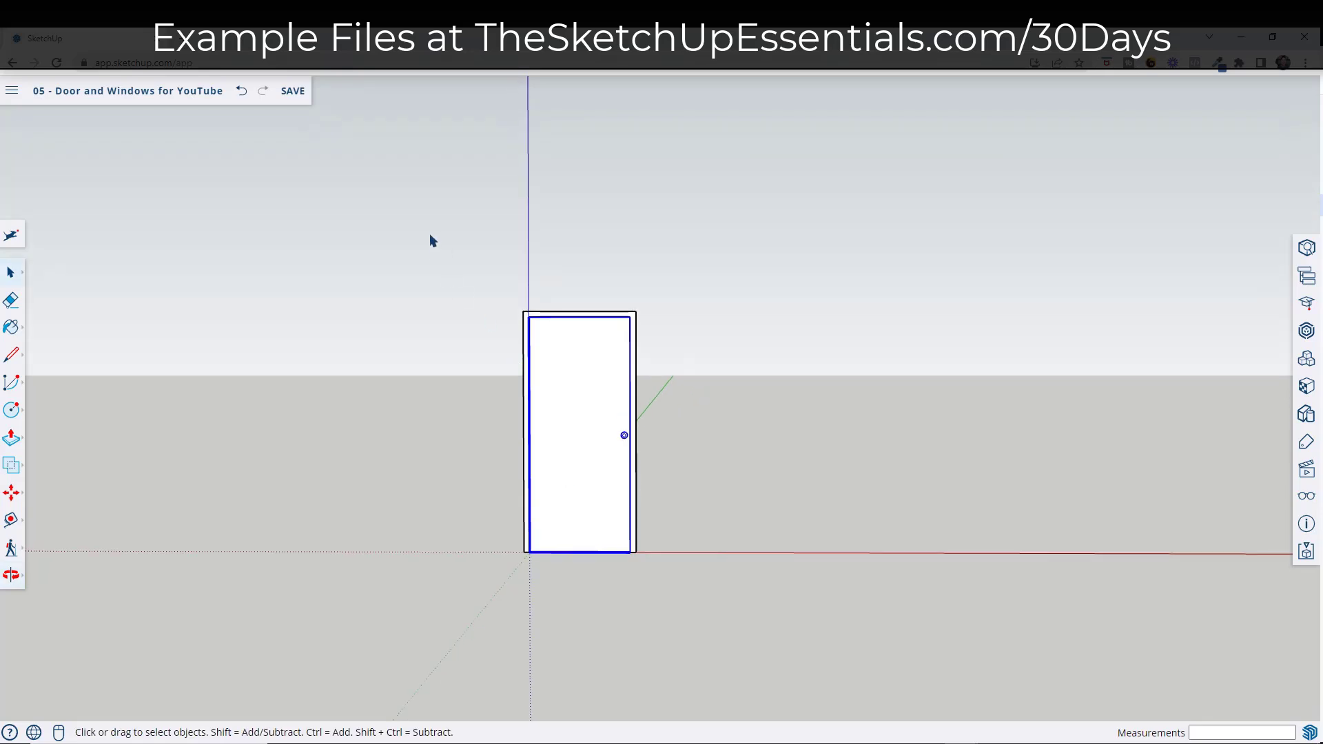
{"action": "middle_click_drag", "start_coordinate": [821, 653], "coordinate": [617, 541]}
{"action": "key", "text": "ctrl"}
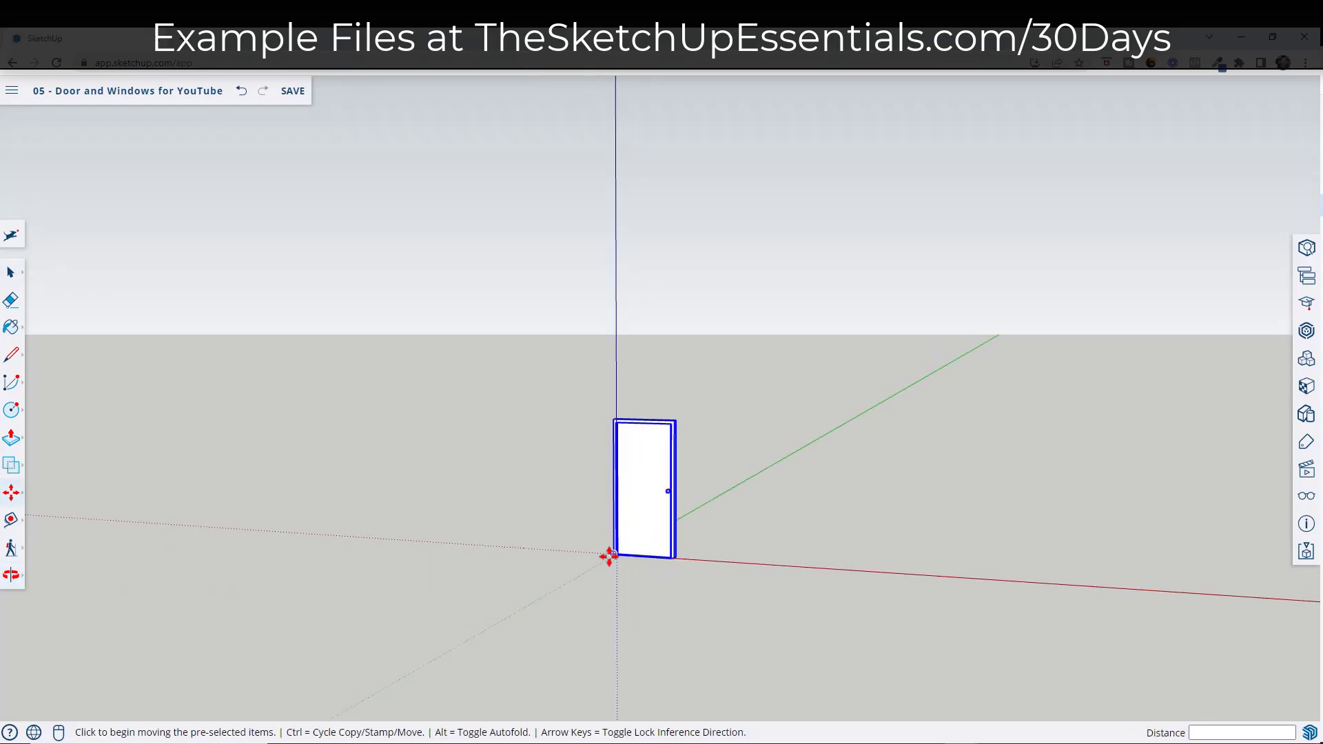
{"action": "left_click", "coordinate": [614, 556]}
{"action": "left_click", "coordinate": [766, 564]}
{"action": "key", "text": "space"}
- Rotate the copied door's leaf open horizontally by about 30 degrees around its bottom outer corner on the hinge side
{"action": "middle_click_drag", "start_coordinate": [983, 537], "coordinate": [791, 549]}
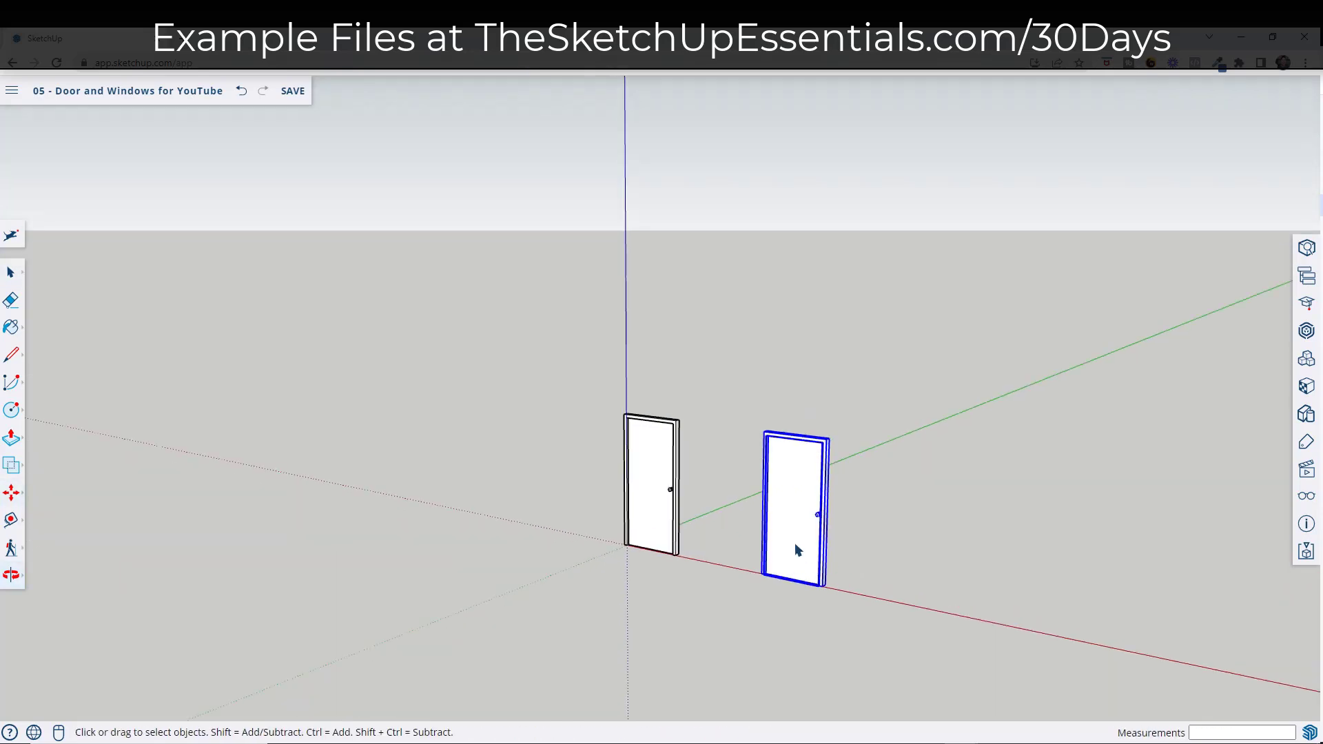
{"action": "middle_click_drag", "start_coordinate": [912, 556], "coordinate": [489, 535]}
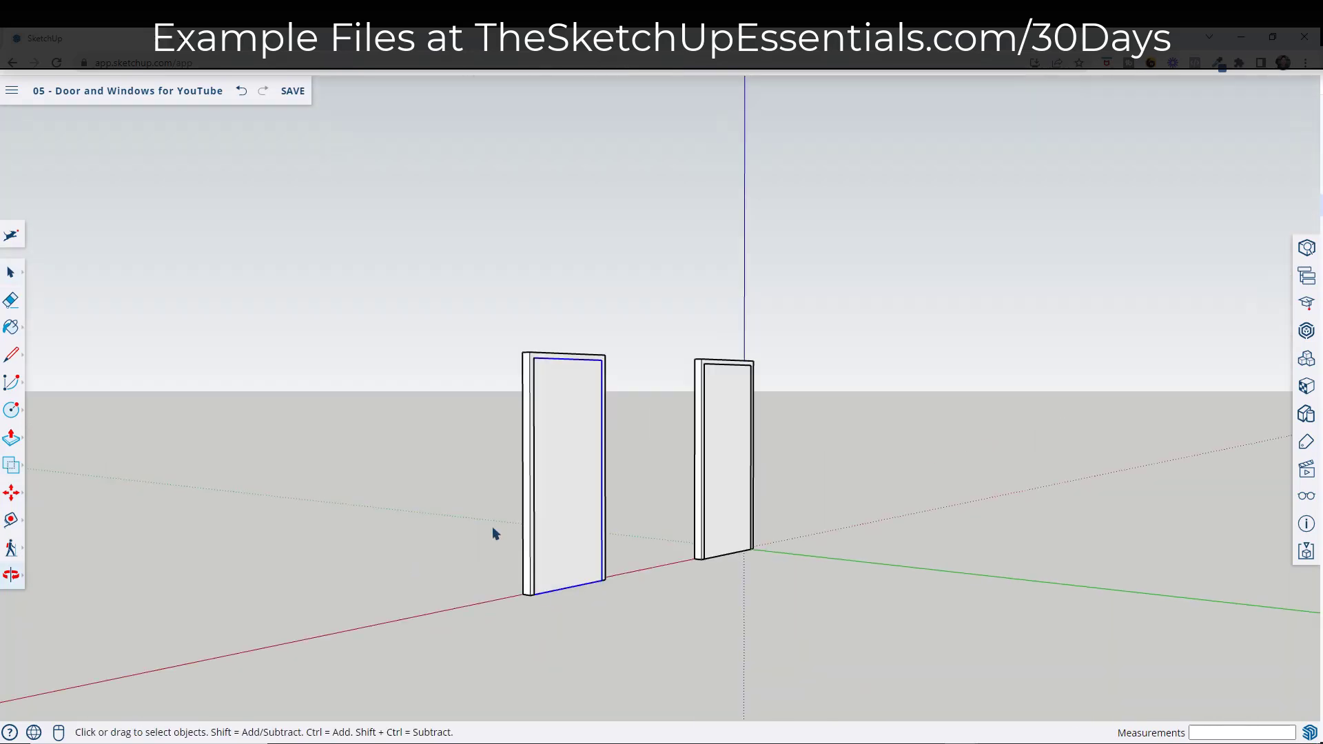
{"action": "scroll", "coordinate": [503, 565], "scroll_direction": "up", "scroll_amount": 5}
{"action": "key", "text": "q"}
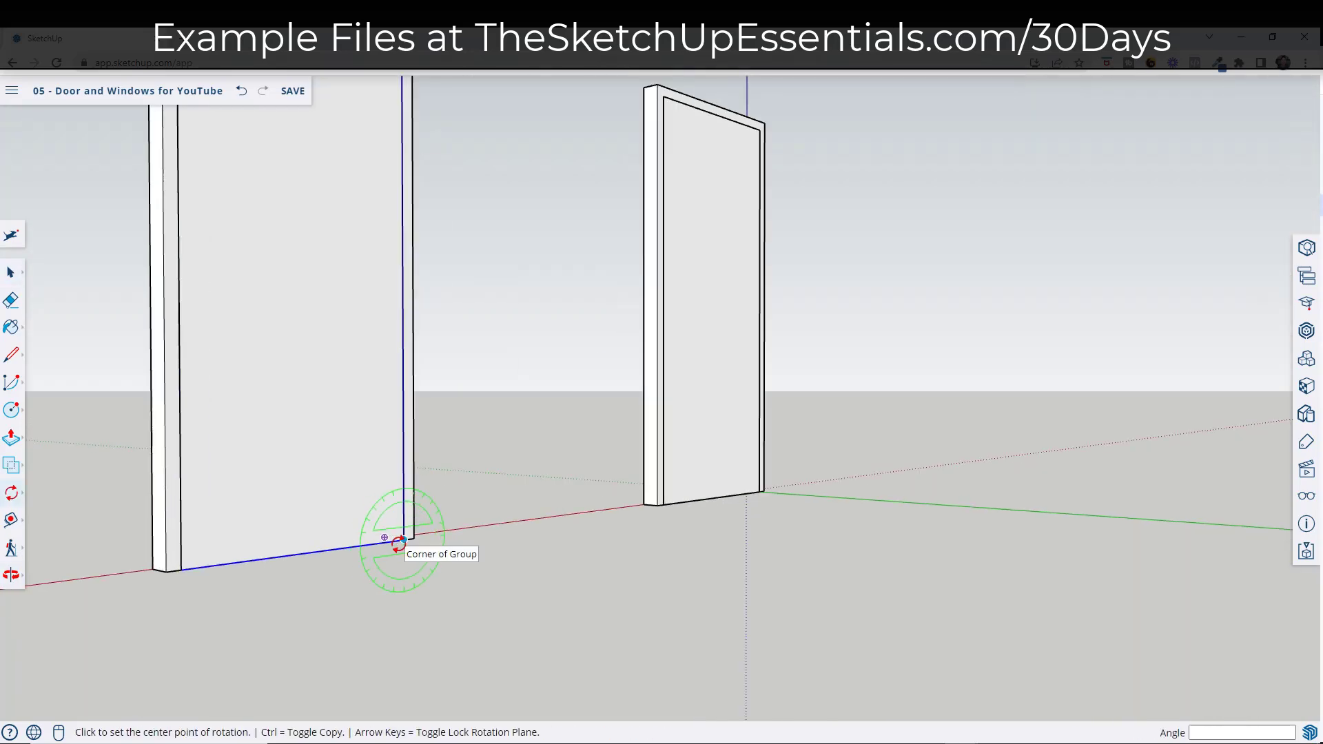
{"action": "left_click", "coordinate": [404, 539]}
{"action": "left_click", "coordinate": [322, 551]}
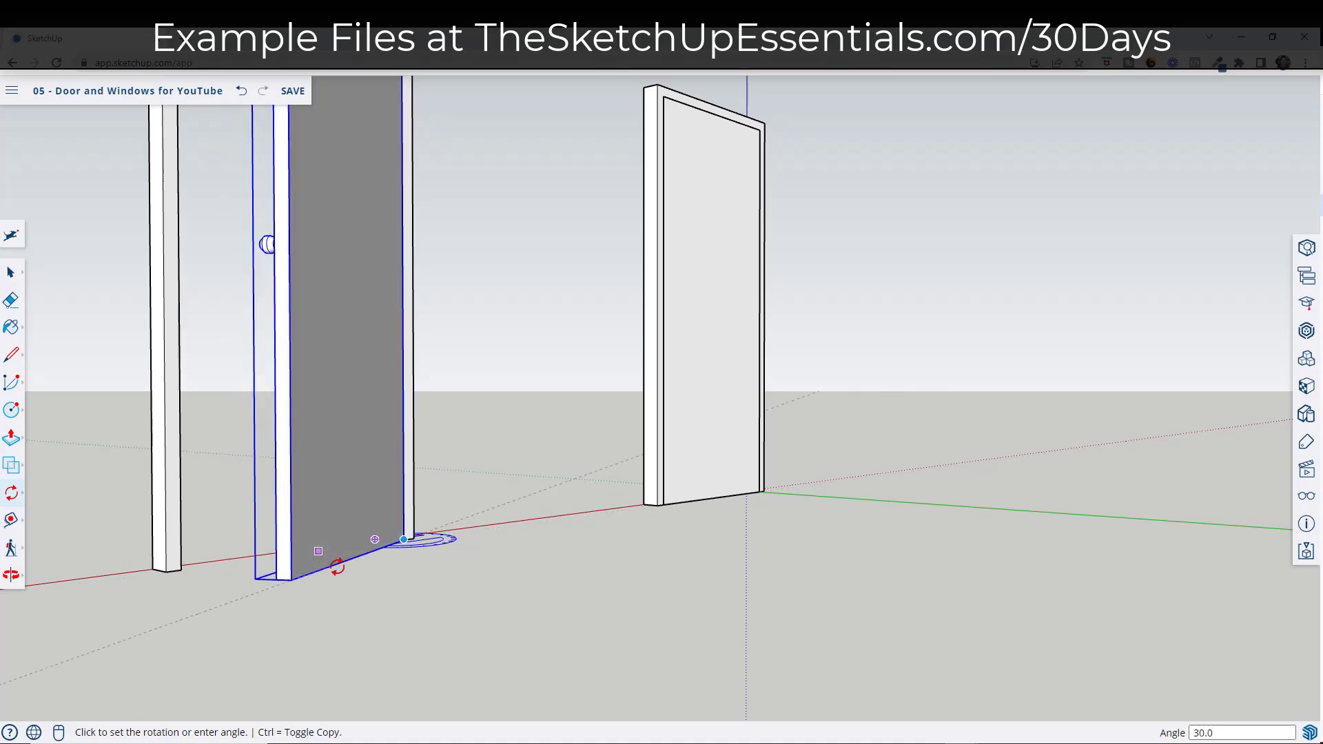
{"action": "left_click", "coordinate": [162, 540]}
{"action": "key", "text": "space"}
- Examine the opened door copy next to the closed original from the front
{"action": "middle_click_drag", "start_coordinate": [162, 540], "coordinate": [683, 591]}
{"action": "scroll", "coordinate": [555, 525], "scroll_direction": "down", "scroll_amount": 5}
{"action": "middle_click_drag", "start_coordinate": [556, 526], "coordinate": [793, 420]}
{"action": "scroll", "coordinate": [896, 427], "scroll_direction": "up", "scroll_amount": 3}
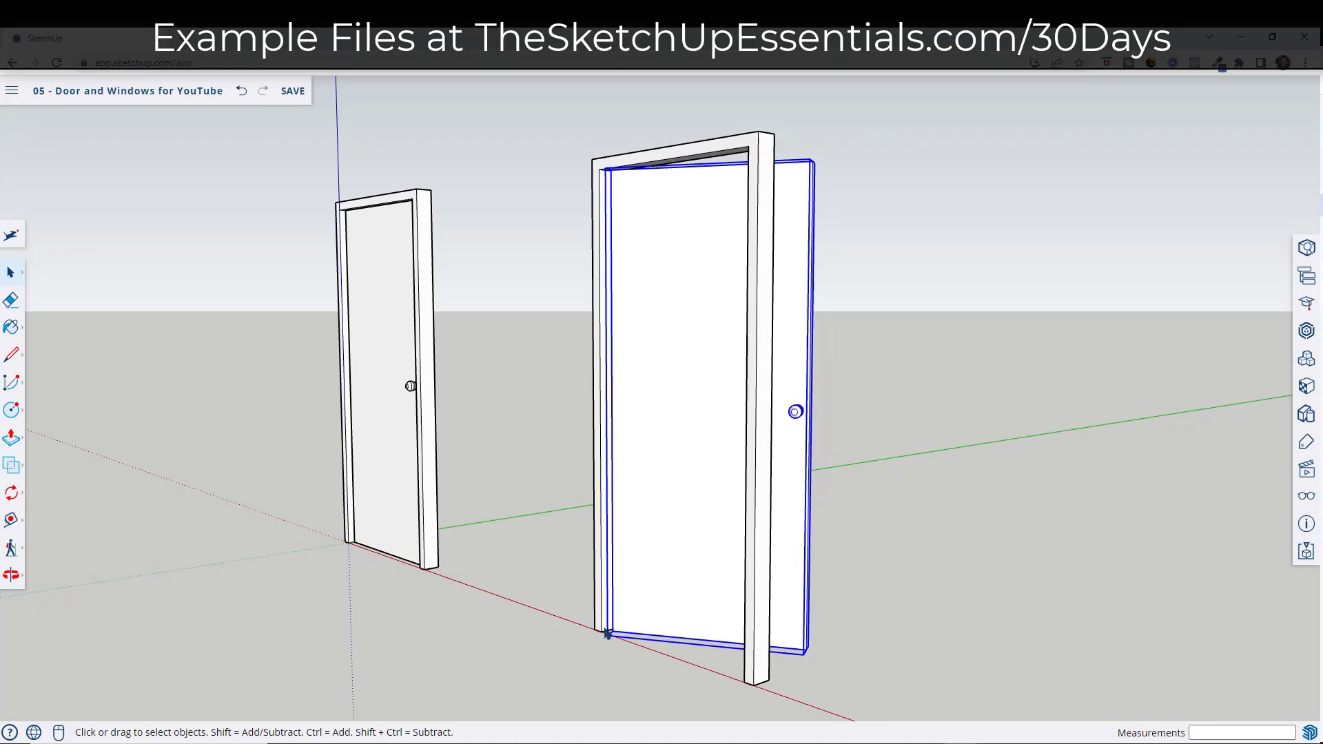
{"action": "middle_click_drag", "start_coordinate": [822, 651], "coordinate": [849, 457]}
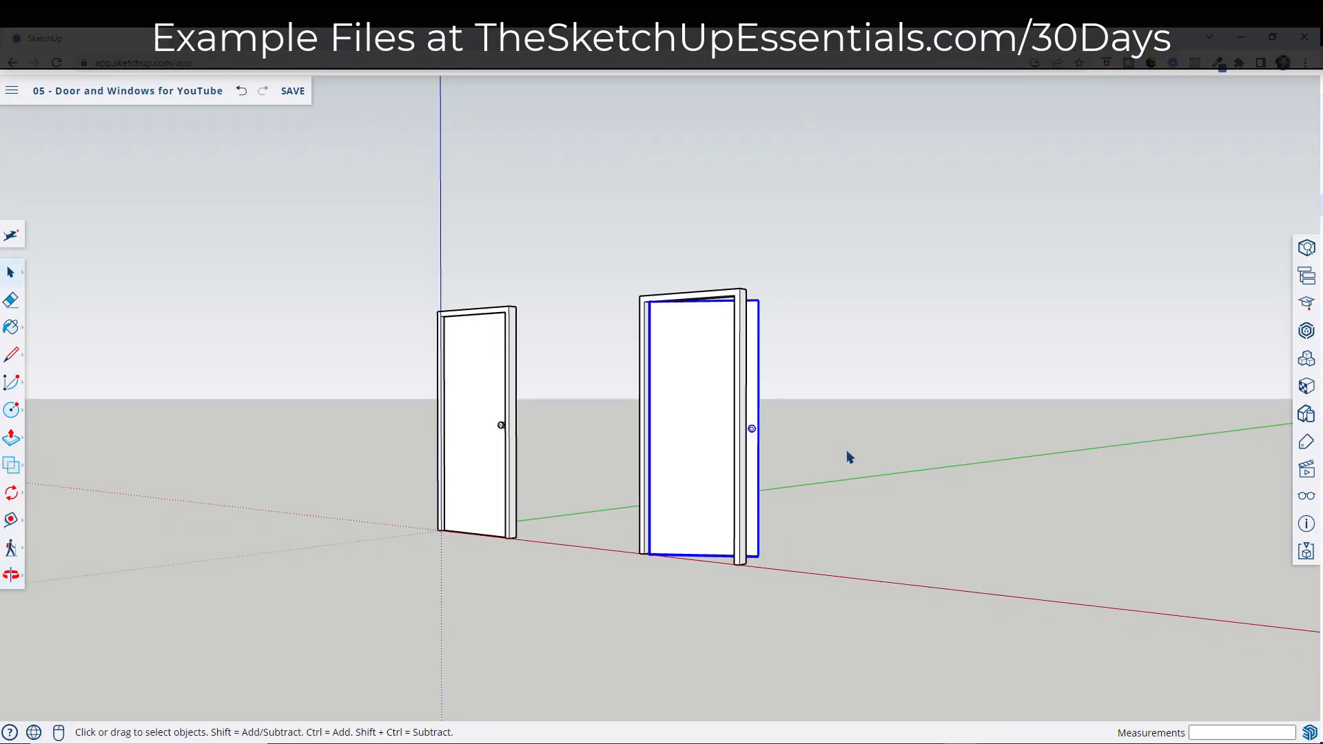
{"action": "middle_click_drag", "start_coordinate": [696, 426], "coordinate": [781, 430]}
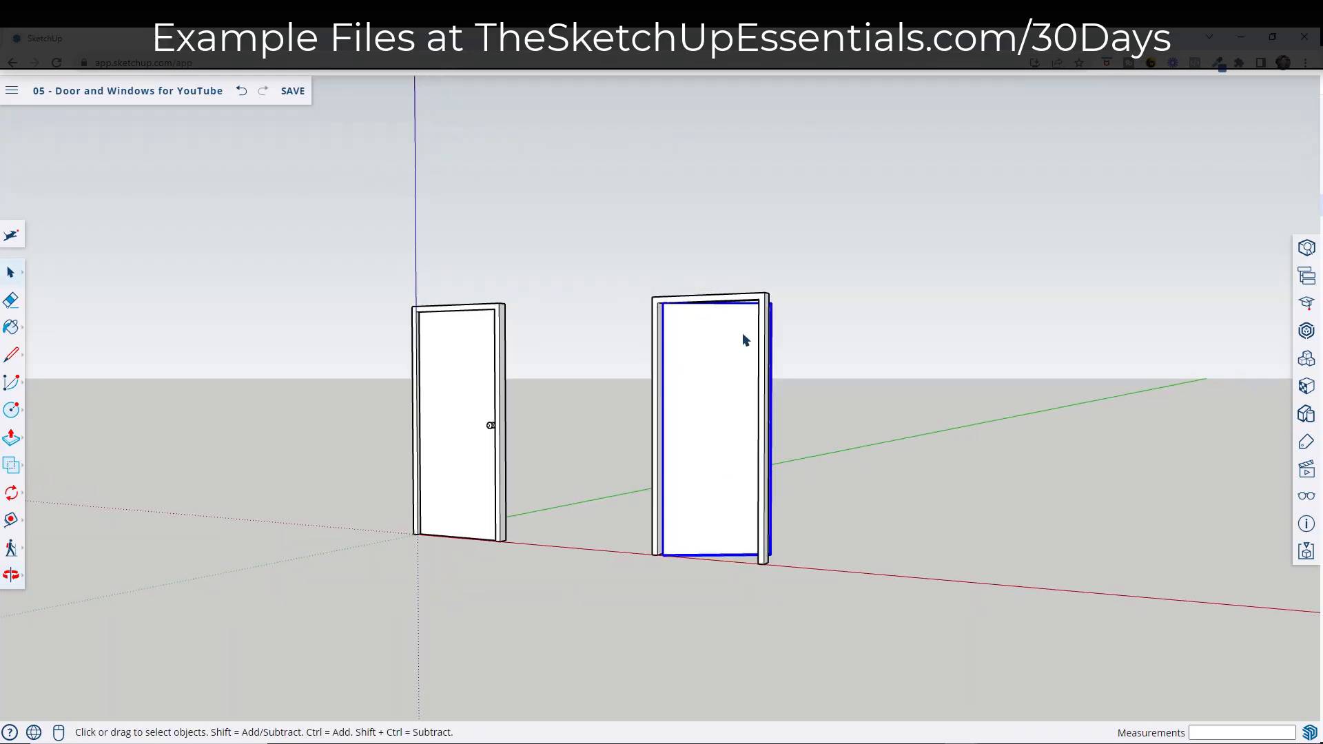
{"action": "scroll", "coordinate": [729, 507], "scroll_direction": "down", "scroll_amount": 2}
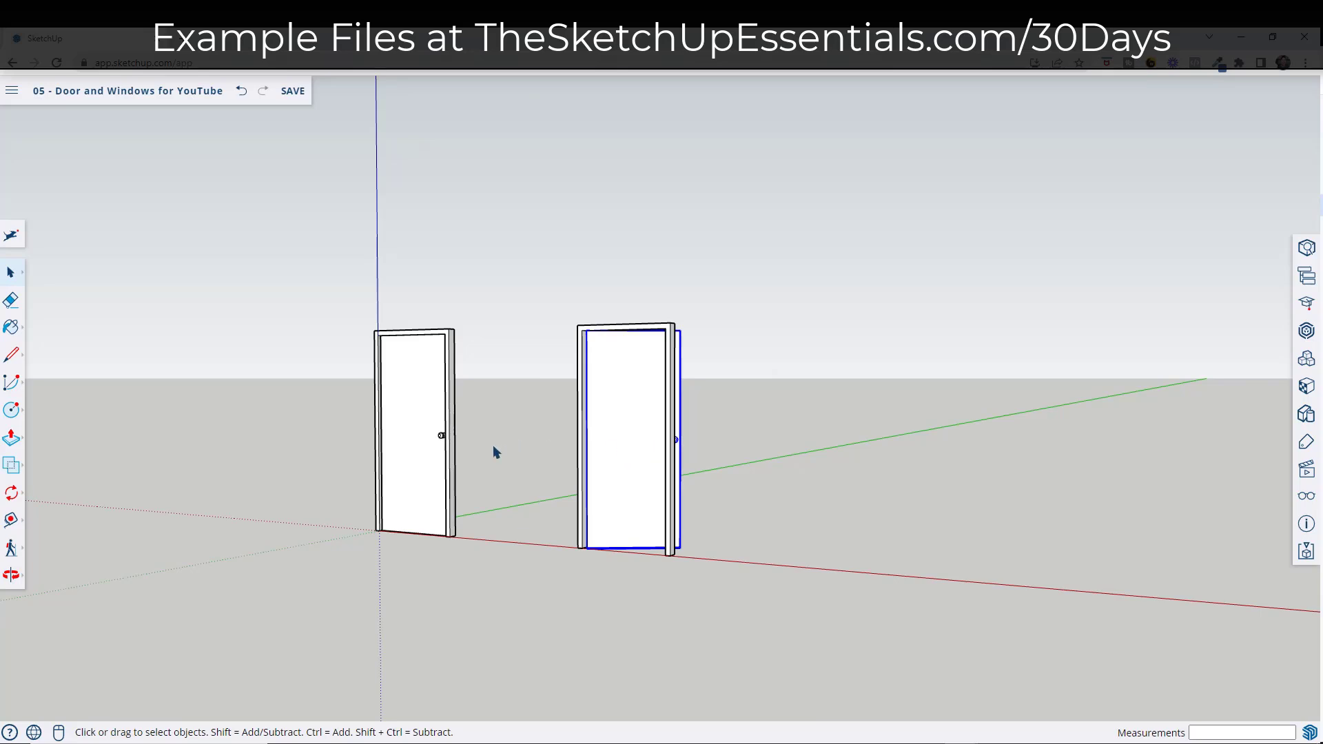
- Draw a 3' line along the red axis beside the doors and a 4' vertical line up from its far end
{"action": "middle_click_drag", "start_coordinate": [694, 473], "coordinate": [485, 524]}
{"action": "left_click", "coordinate": [530, 538]}
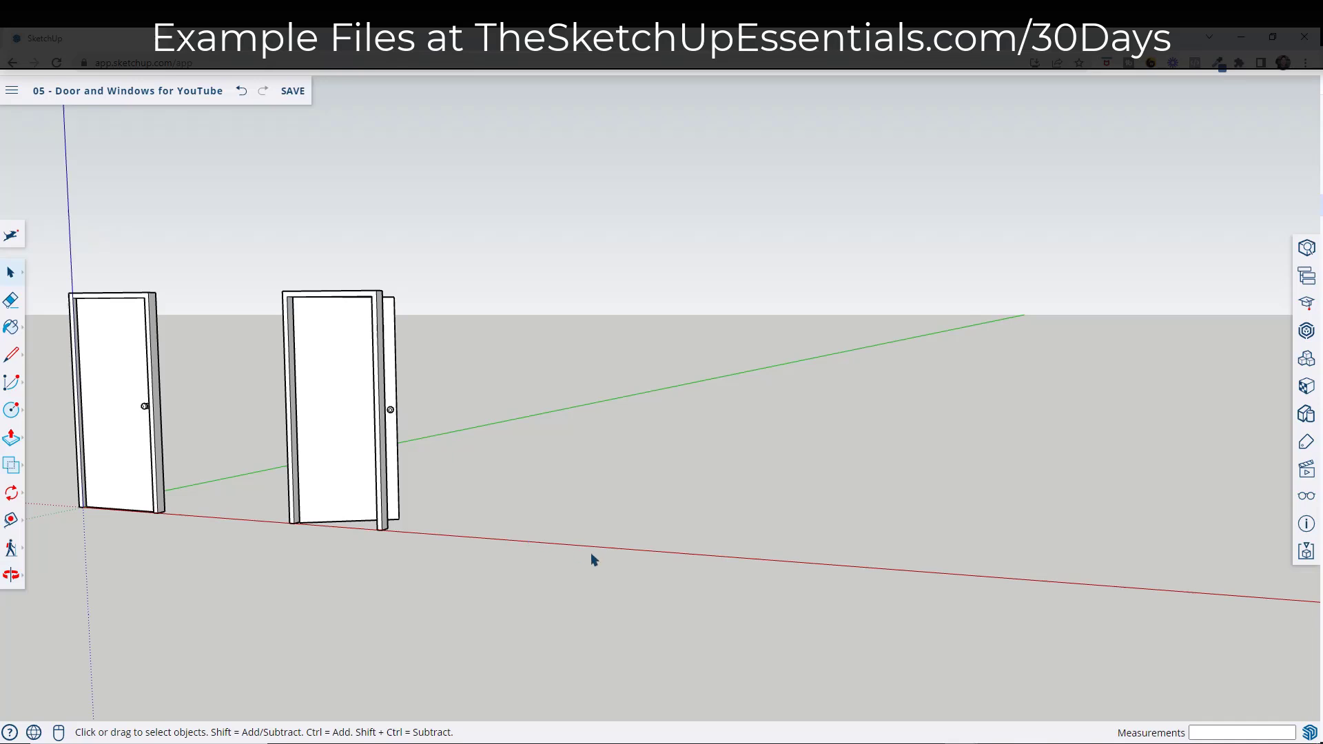
{"action": "key", "text": "l"}
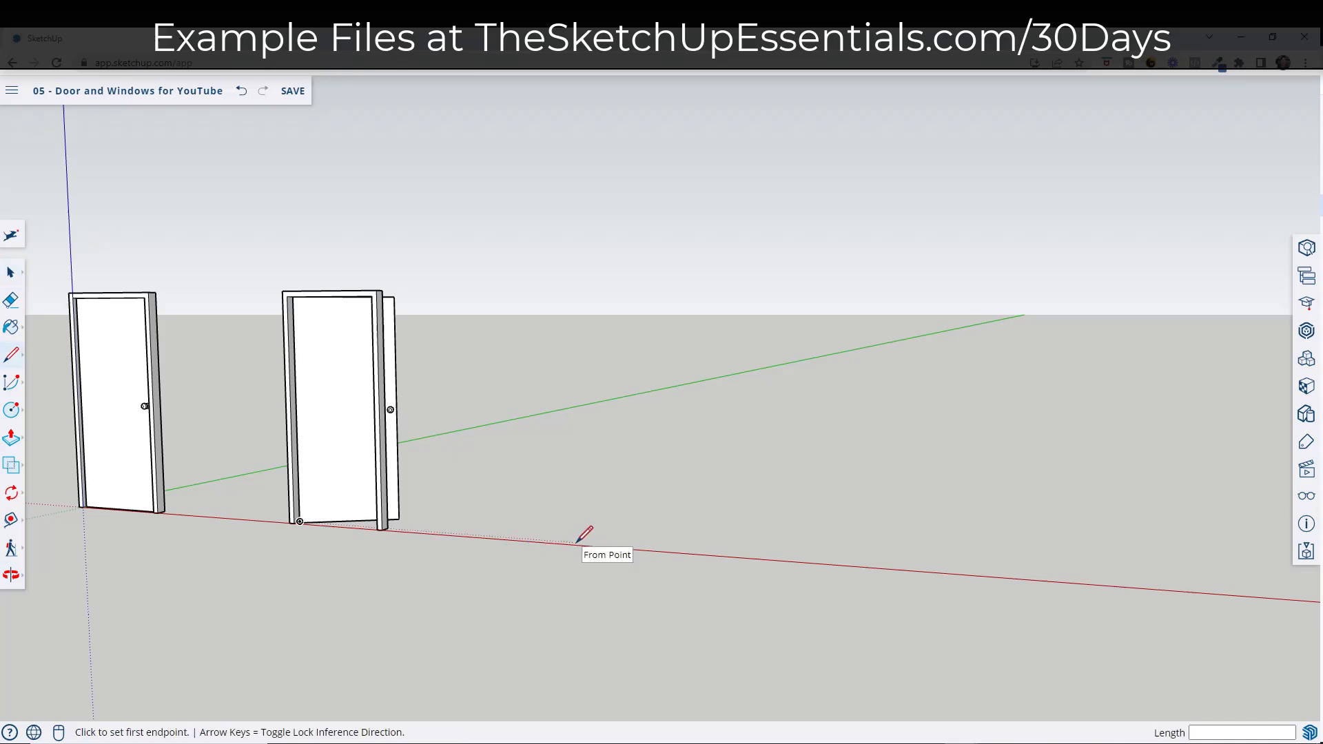
{"action": "left_click", "coordinate": [582, 542]}
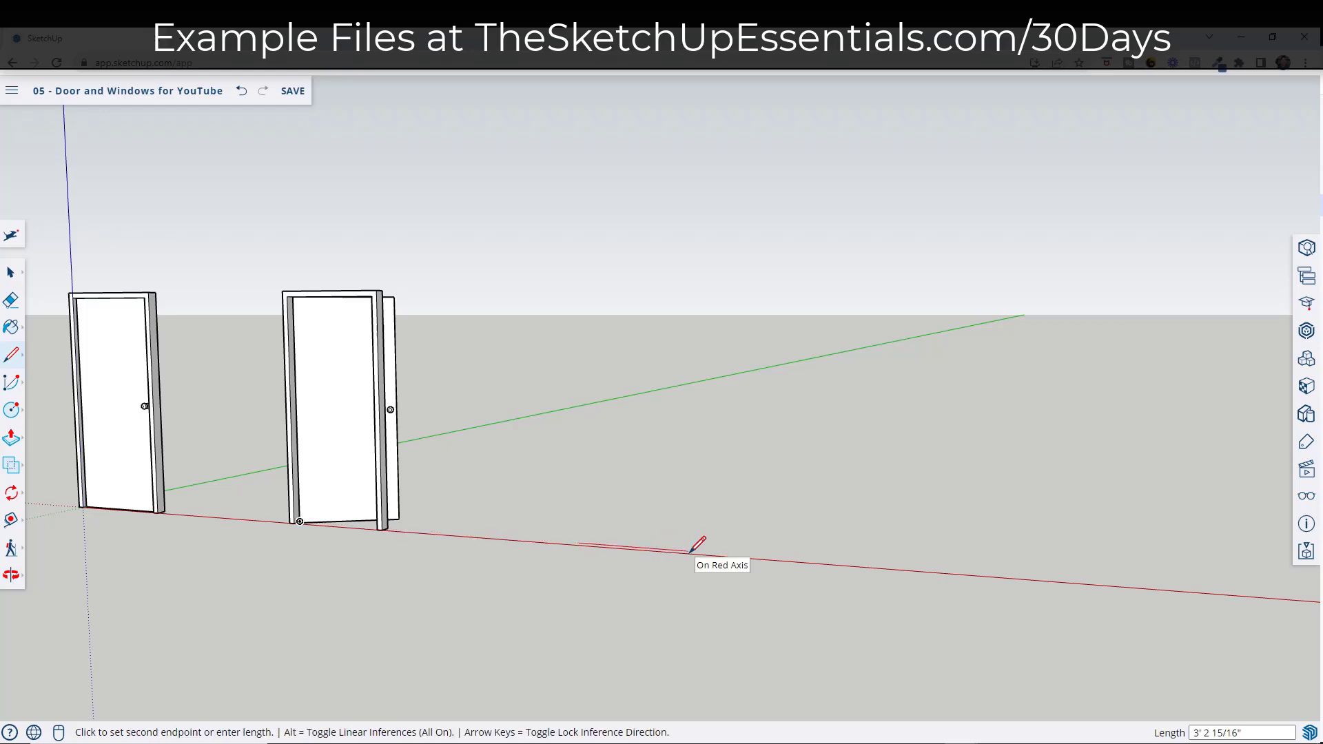
{"action": "type", "text": "3'"}
{"action": "key", "text": "Return"}
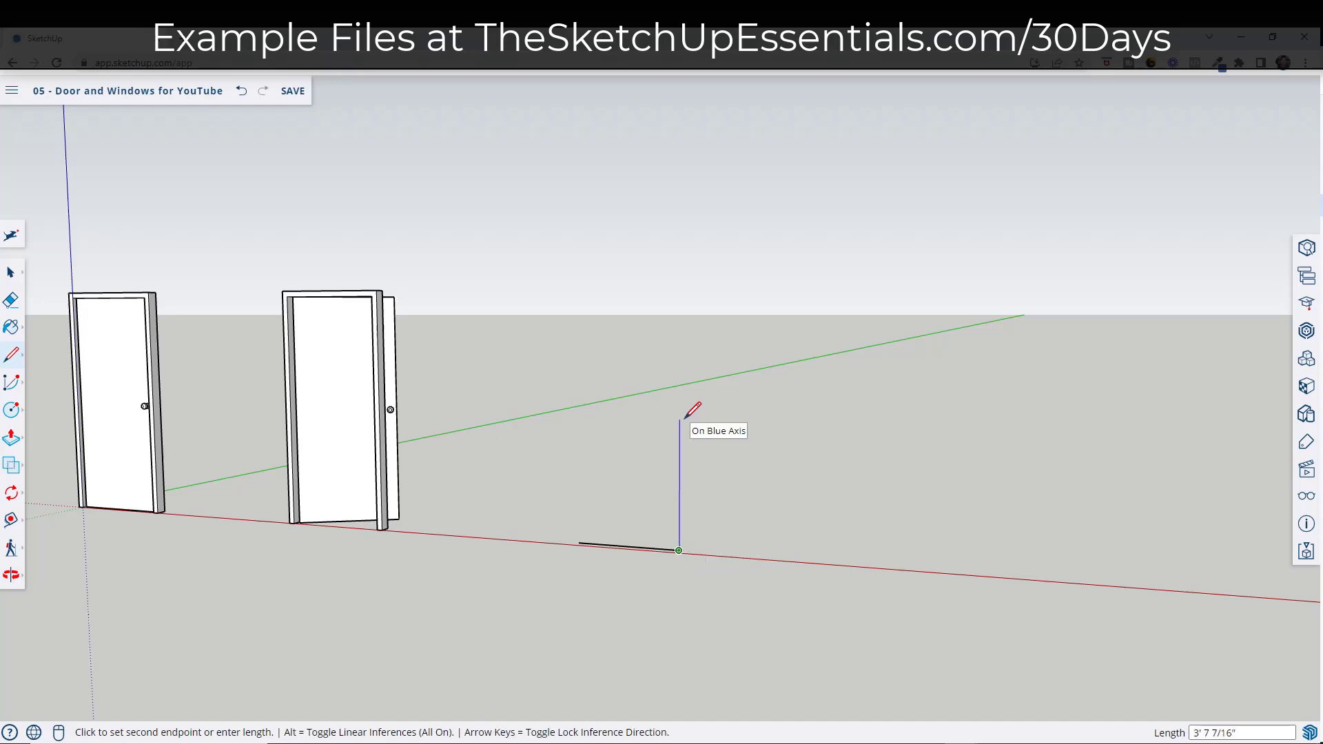
{"action": "type", "text": "4'"}
{"action": "key", "text": "Return"}
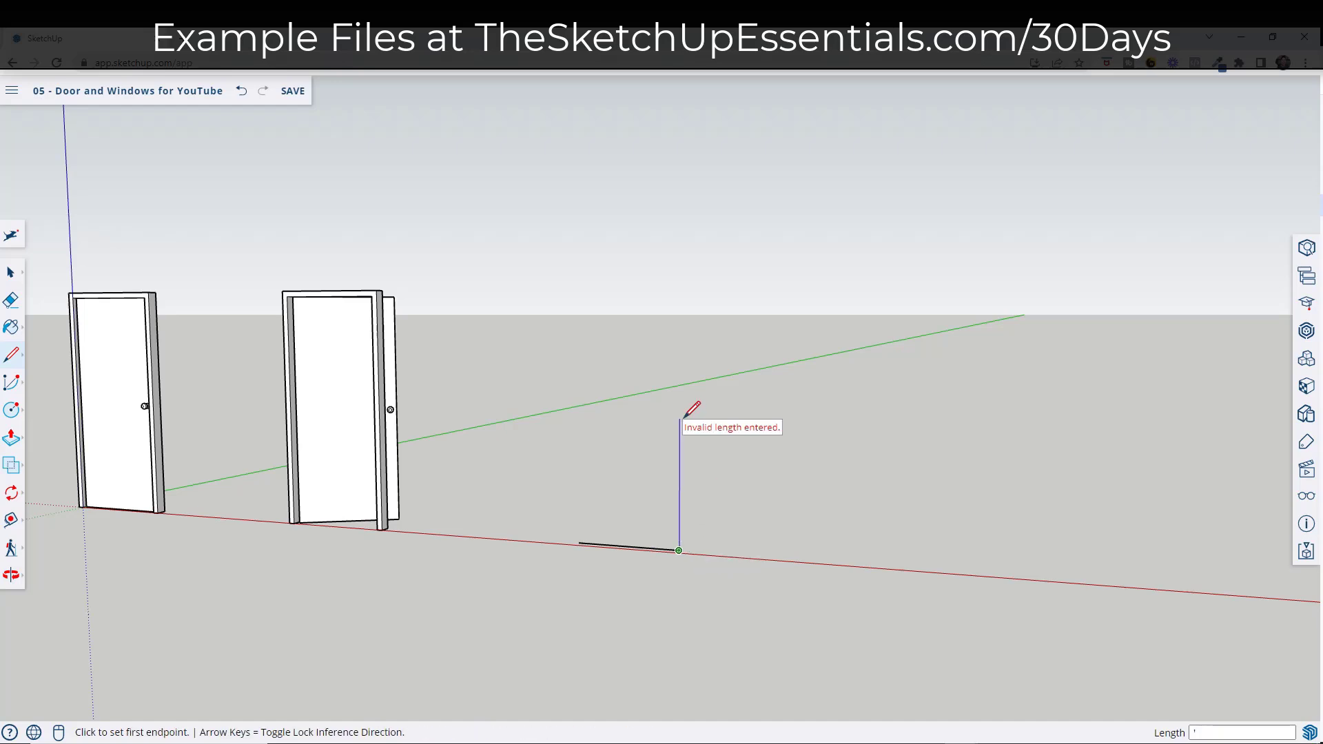
- Draw a rectangle between the free ends of the vertical and base lines to form the window face
{"action": "key", "text": "r"}
{"action": "left_click", "coordinate": [679, 405]}
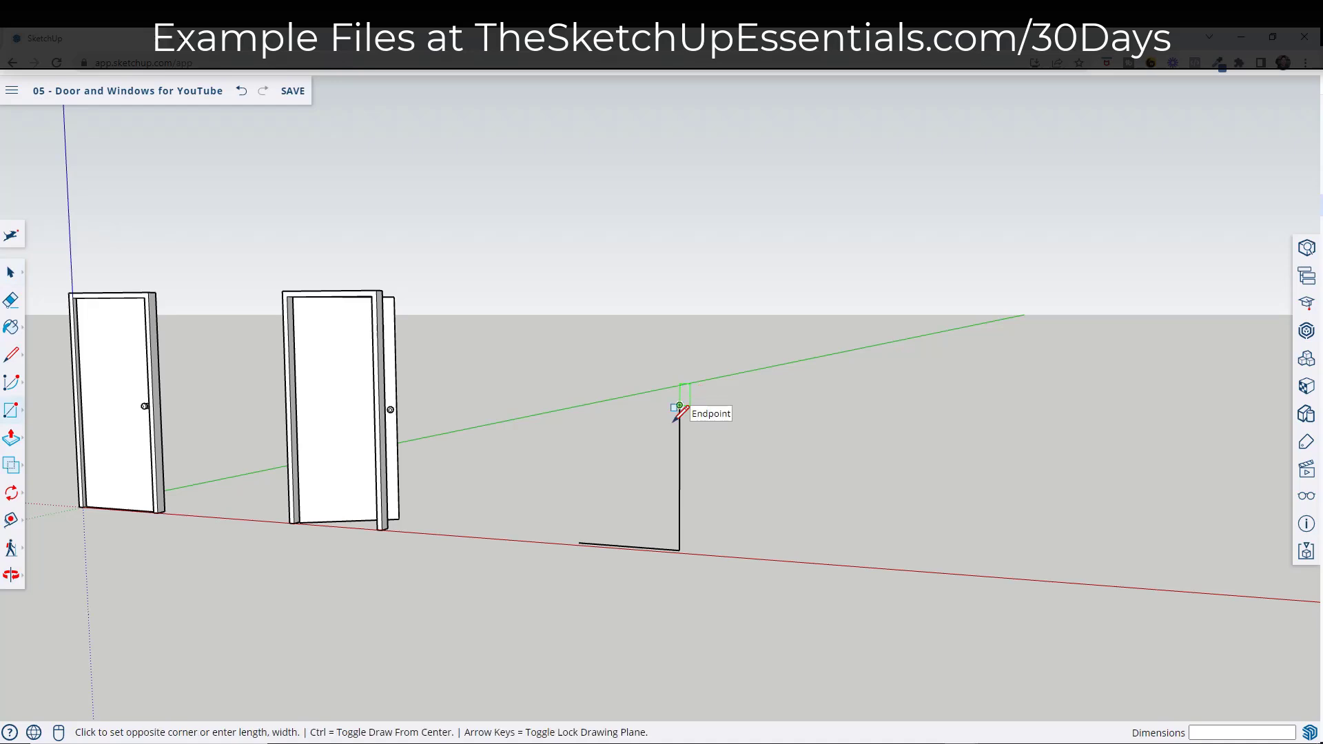
{"action": "left_click", "coordinate": [579, 544]}
{"action": "key", "text": "space"}
{"action": "middle_click_drag", "start_coordinate": [611, 495], "coordinate": [676, 450]}
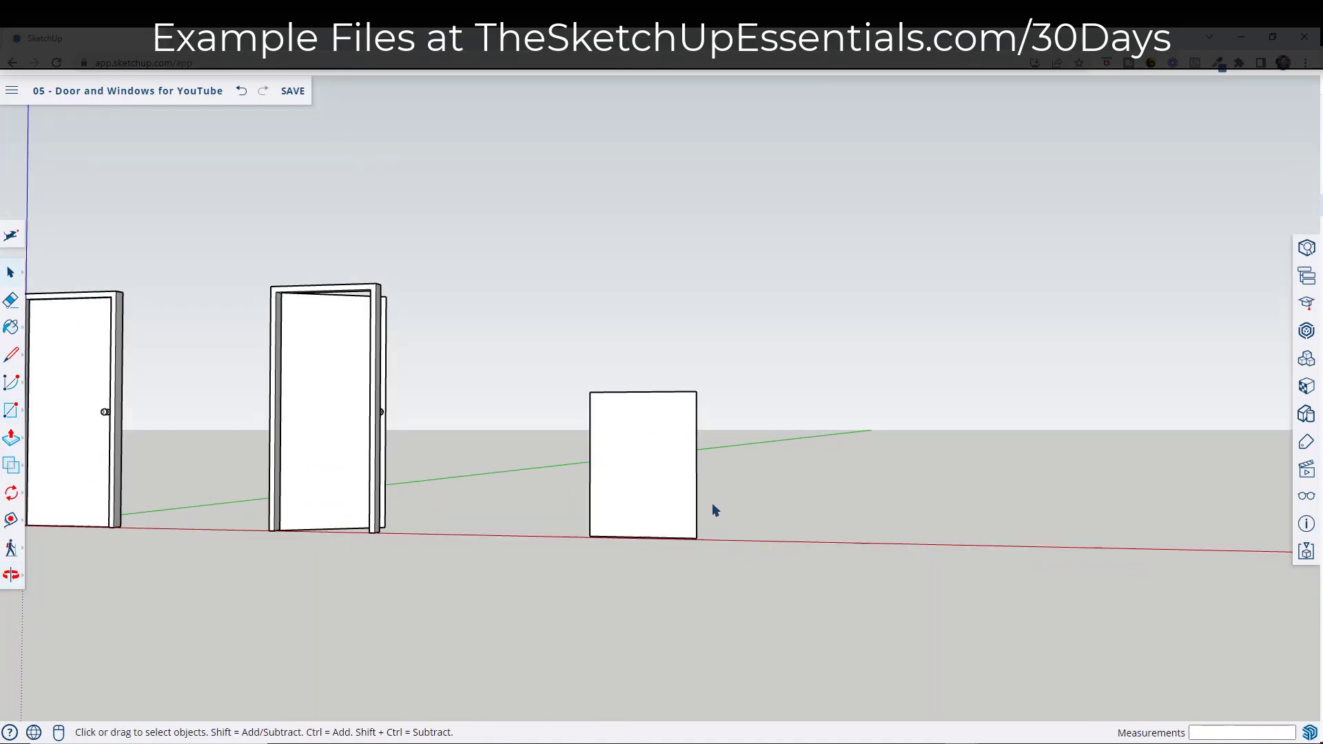
- Offset the window face's outline inward by about 1 1/16" and delete the inner face, leaving only the border
{"action": "scroll", "coordinate": [714, 510], "scroll_direction": "up", "scroll_amount": 6}
{"action": "key", "text": "f"}
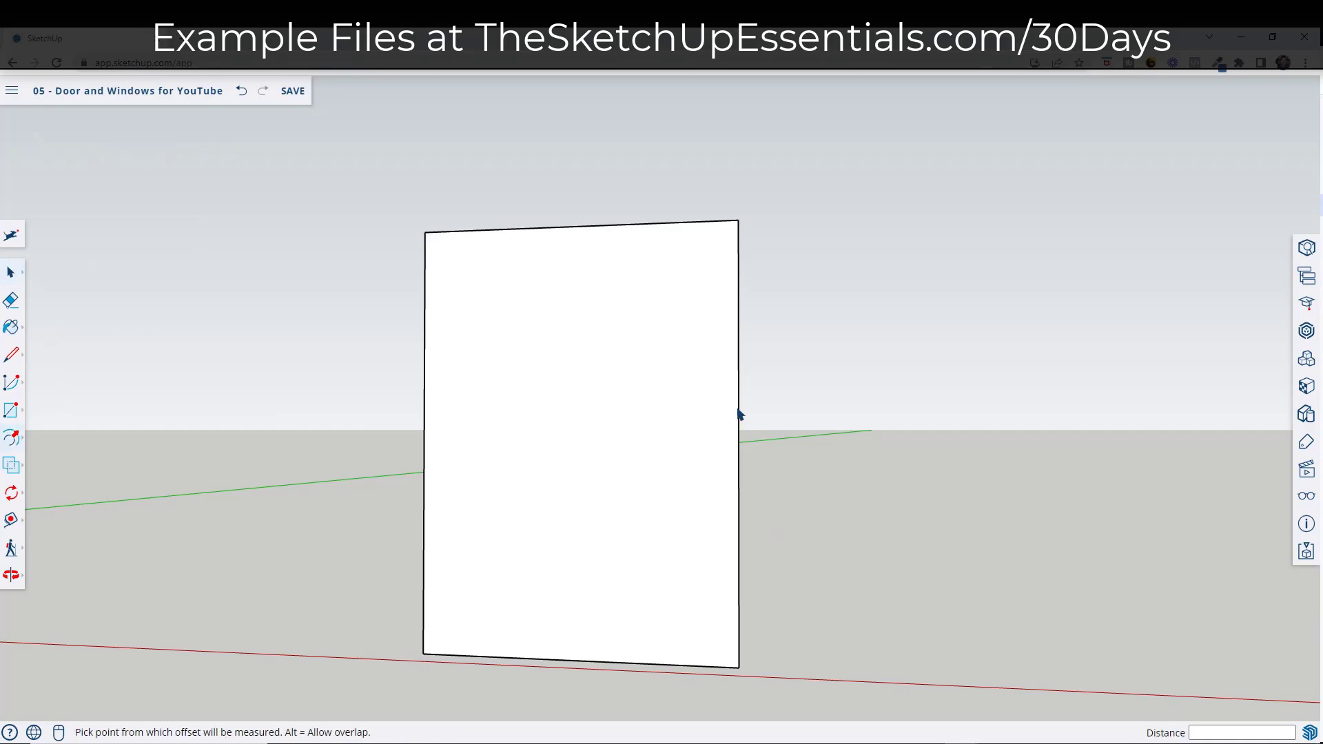
{"action": "left_click", "coordinate": [735, 417]}
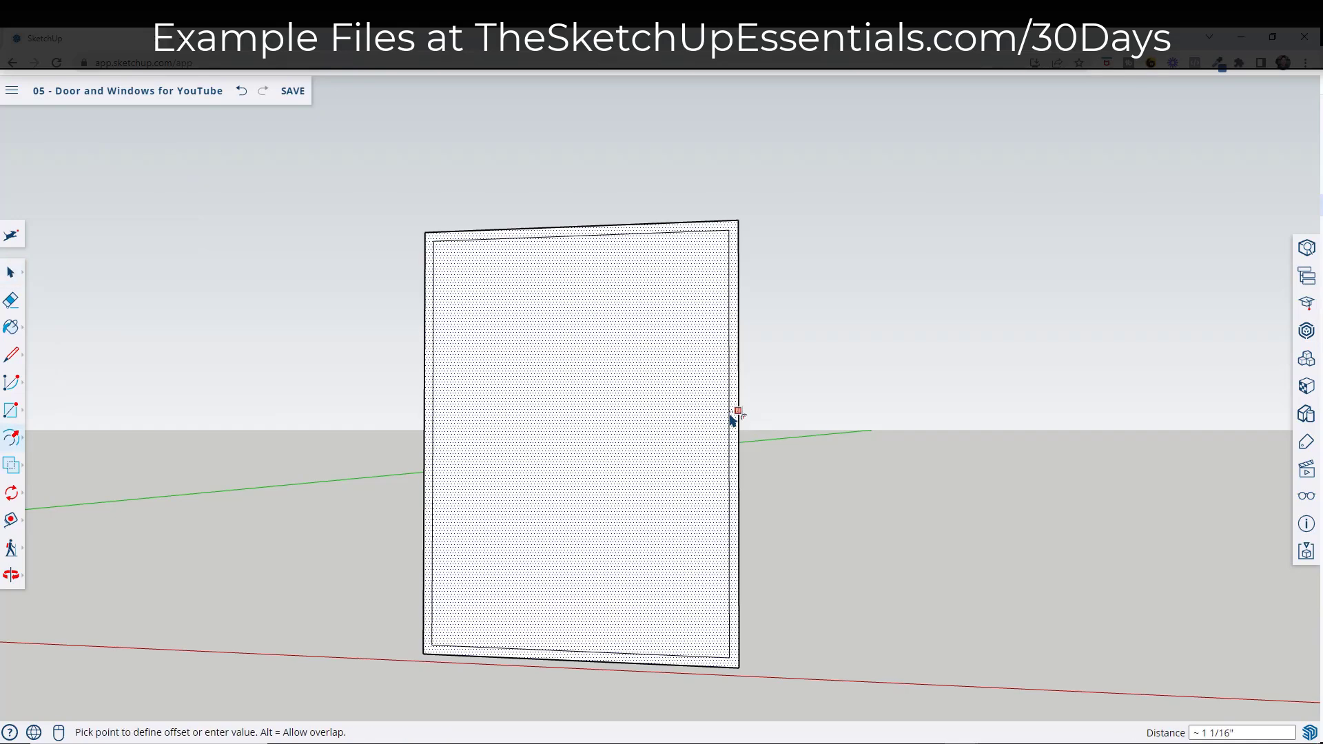
{"action": "left_click", "coordinate": [733, 418]}
{"action": "key", "text": "space"}
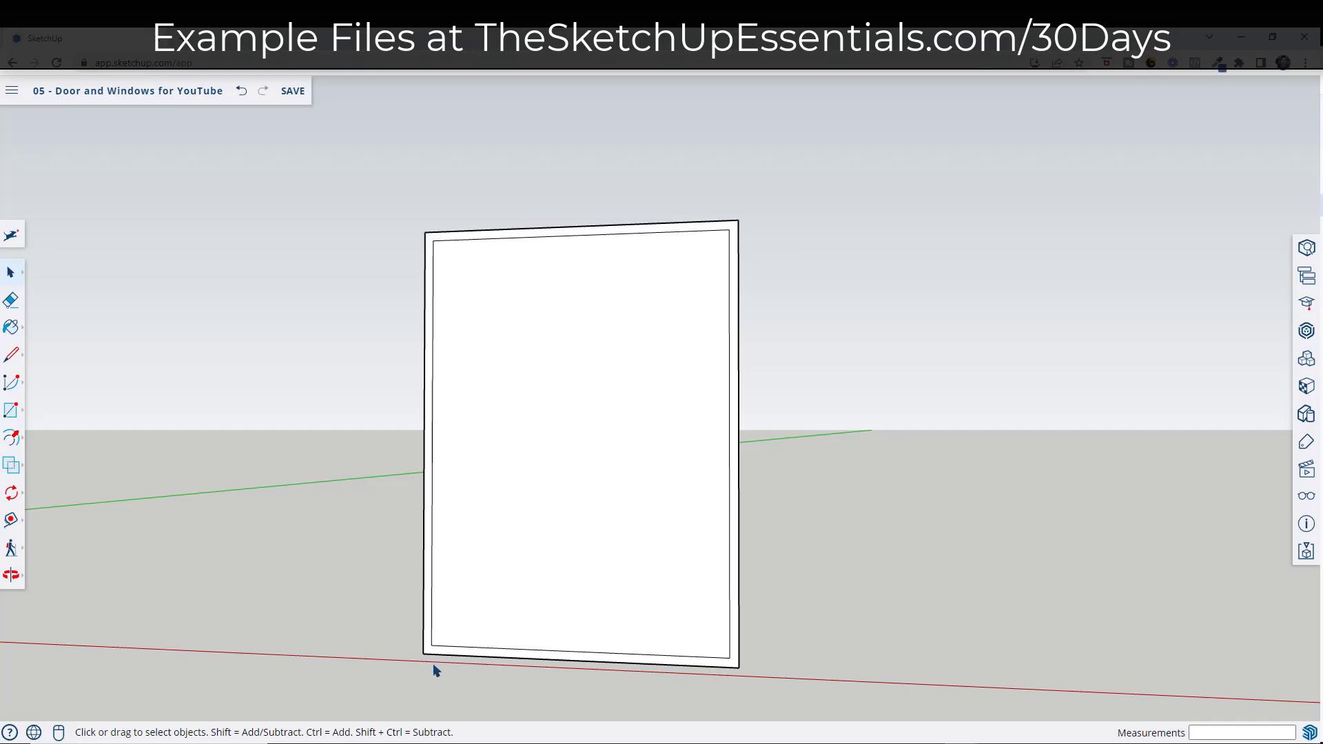
{"action": "left_click", "coordinate": [637, 499]}
{"action": "key", "text": "Delete"}
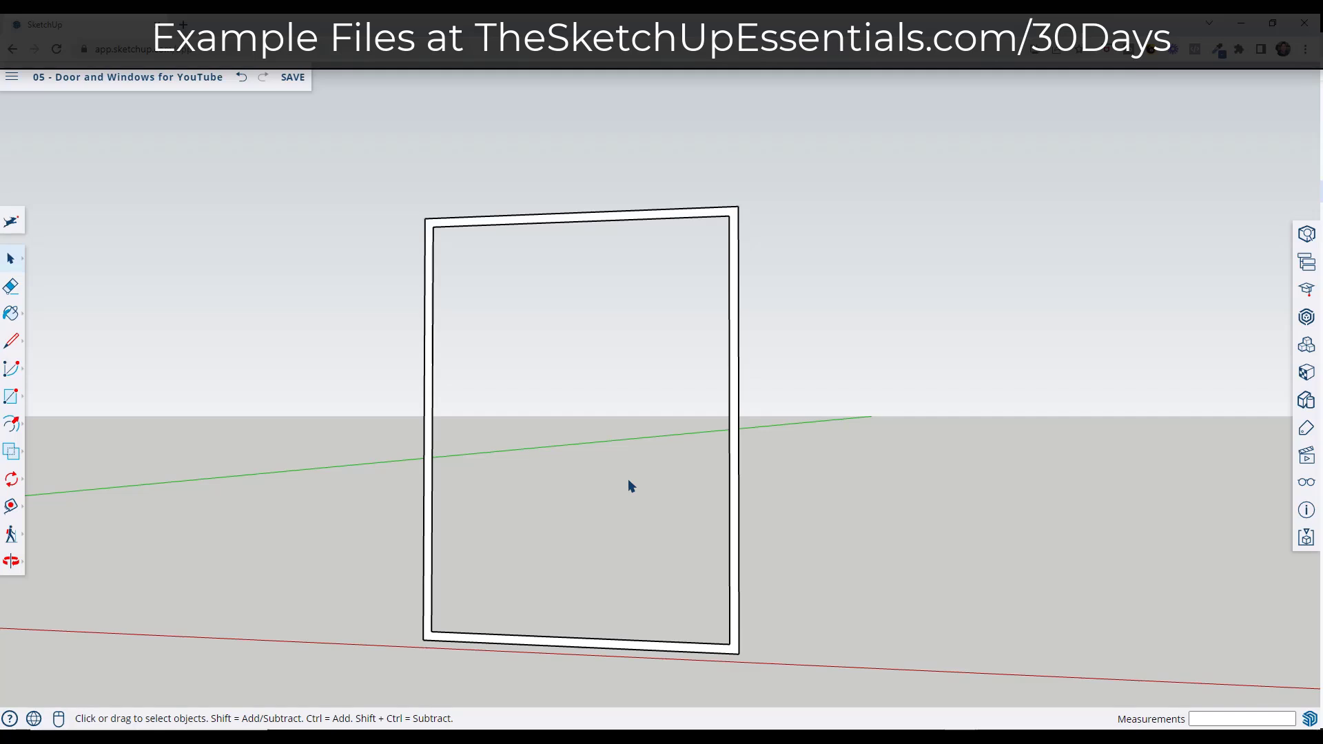
- Extrude the window border 4" with Push/Pull to give the frame depth
{"action": "middle_click_drag", "start_coordinate": [682, 476], "coordinate": [629, 473]}
{"action": "scroll", "coordinate": [593, 437], "scroll_direction": "down", "scroll_amount": 3}
{"action": "key", "text": "p"}
{"action": "left_click", "coordinate": [689, 440]}
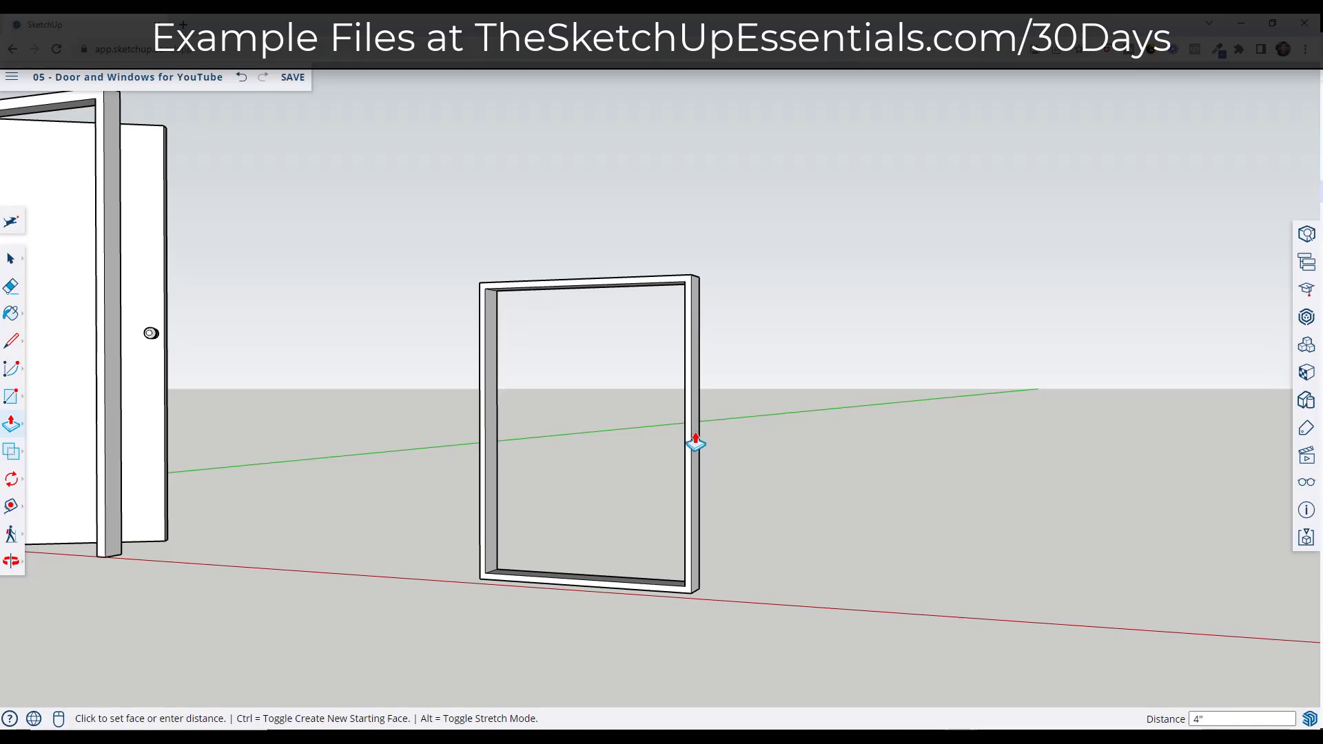
{"action": "left_click", "coordinate": [697, 445]}
{"action": "key", "text": "space"}
- Select all of the window frame's geometry and make it a group
{"action": "middle_click_drag", "start_coordinate": [841, 461], "coordinate": [806, 463]}
{"action": "left_click_drag", "start_coordinate": [401, 224], "coordinate": [792, 665]}
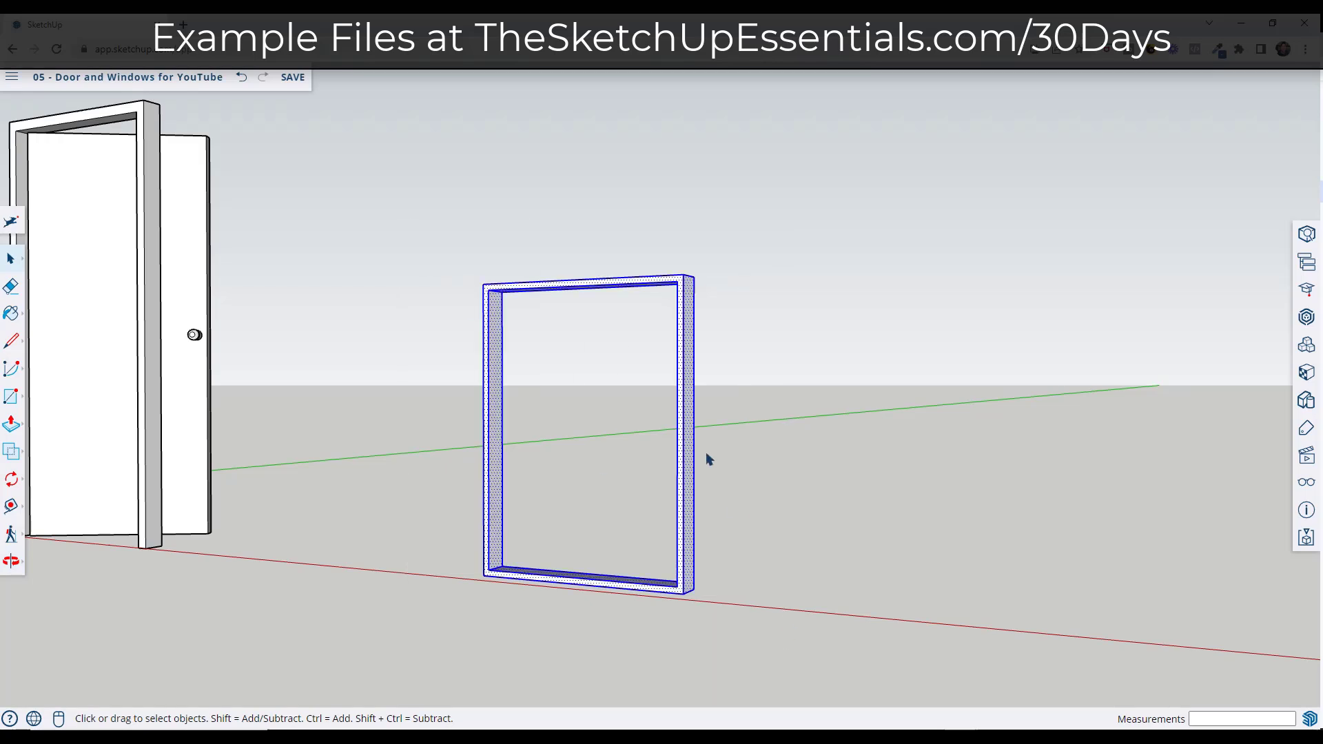
{"action": "right_click", "coordinate": [691, 400]}
{"action": "left_click", "coordinate": [756, 542]}
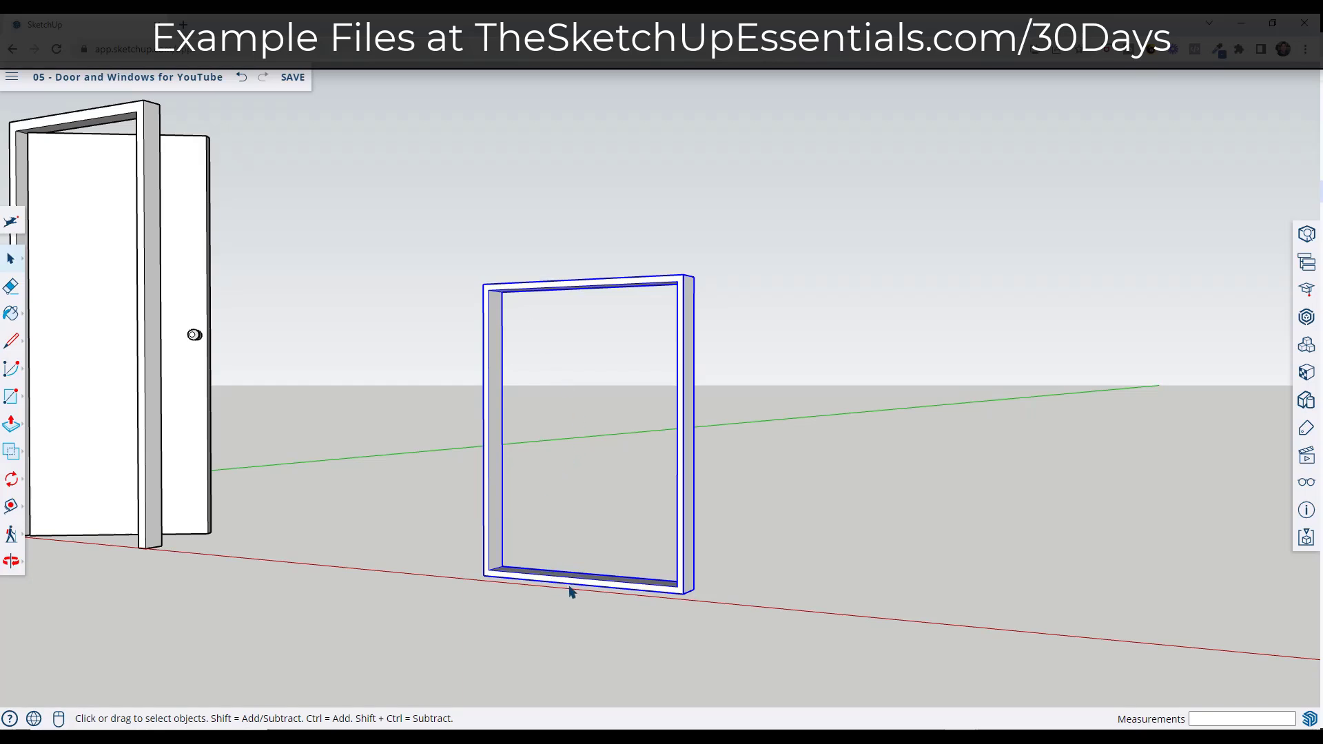
- Draw a line parallel to the red axis on the sill's inner face, from the side's mid-depth point to the middle of the sill
{"action": "middle_click_drag", "start_coordinate": [613, 585], "coordinate": [909, 629]}
{"action": "scroll", "coordinate": [847, 582], "scroll_direction": "up", "scroll_amount": 6}
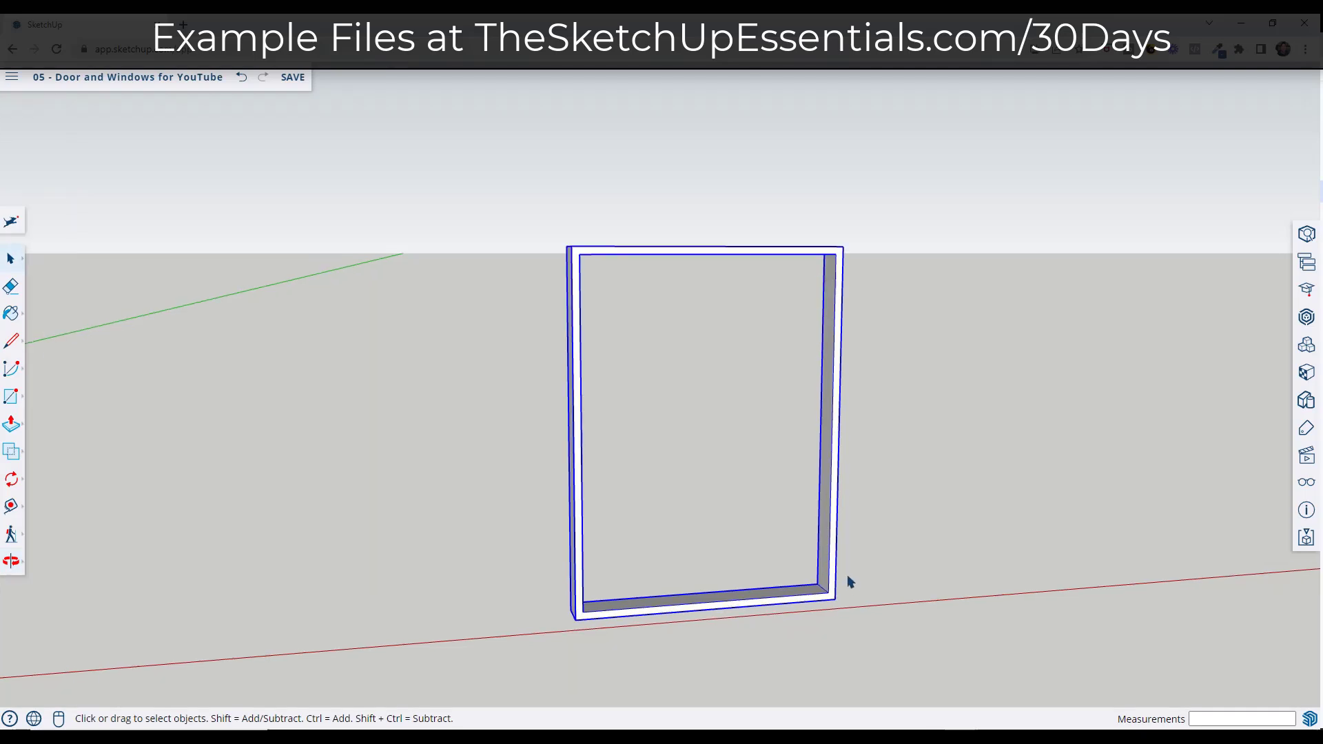
{"action": "middle_click_drag", "start_coordinate": [853, 423], "coordinate": [850, 435], "text": "shift"}
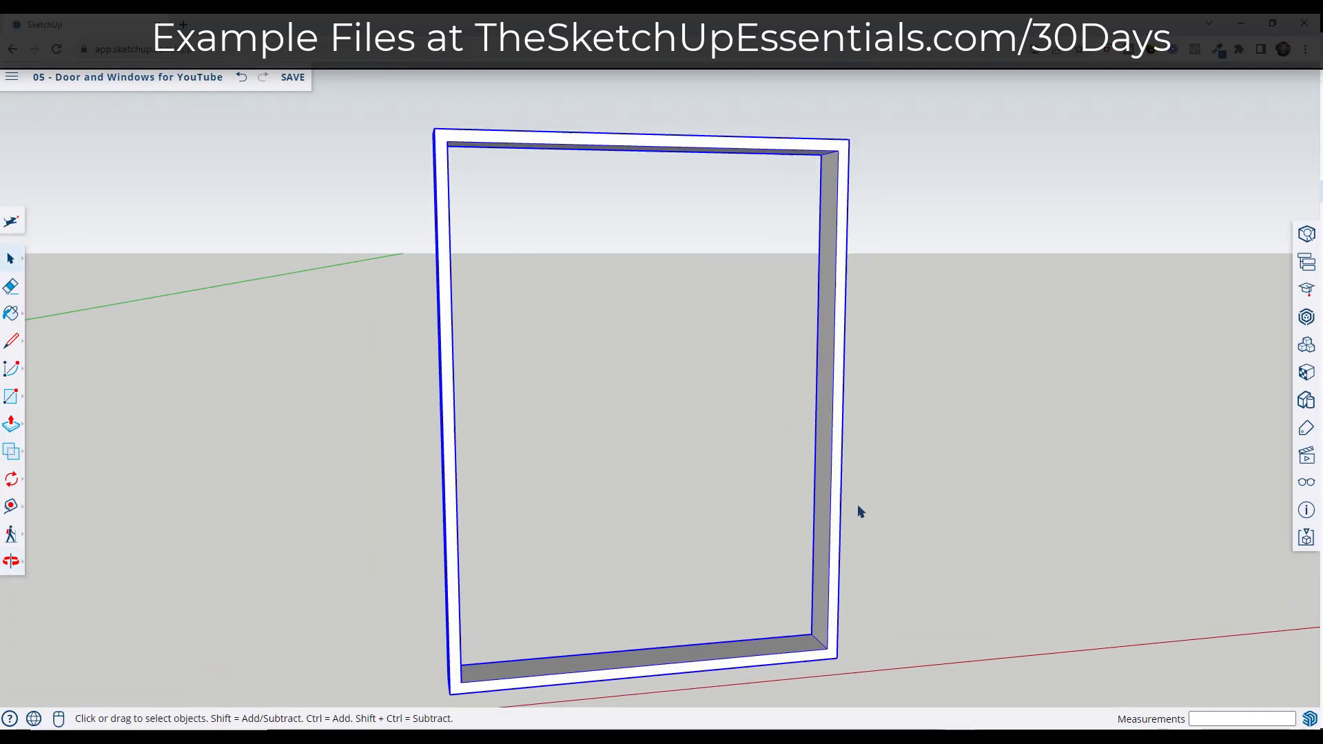
{"action": "key", "text": "l"}
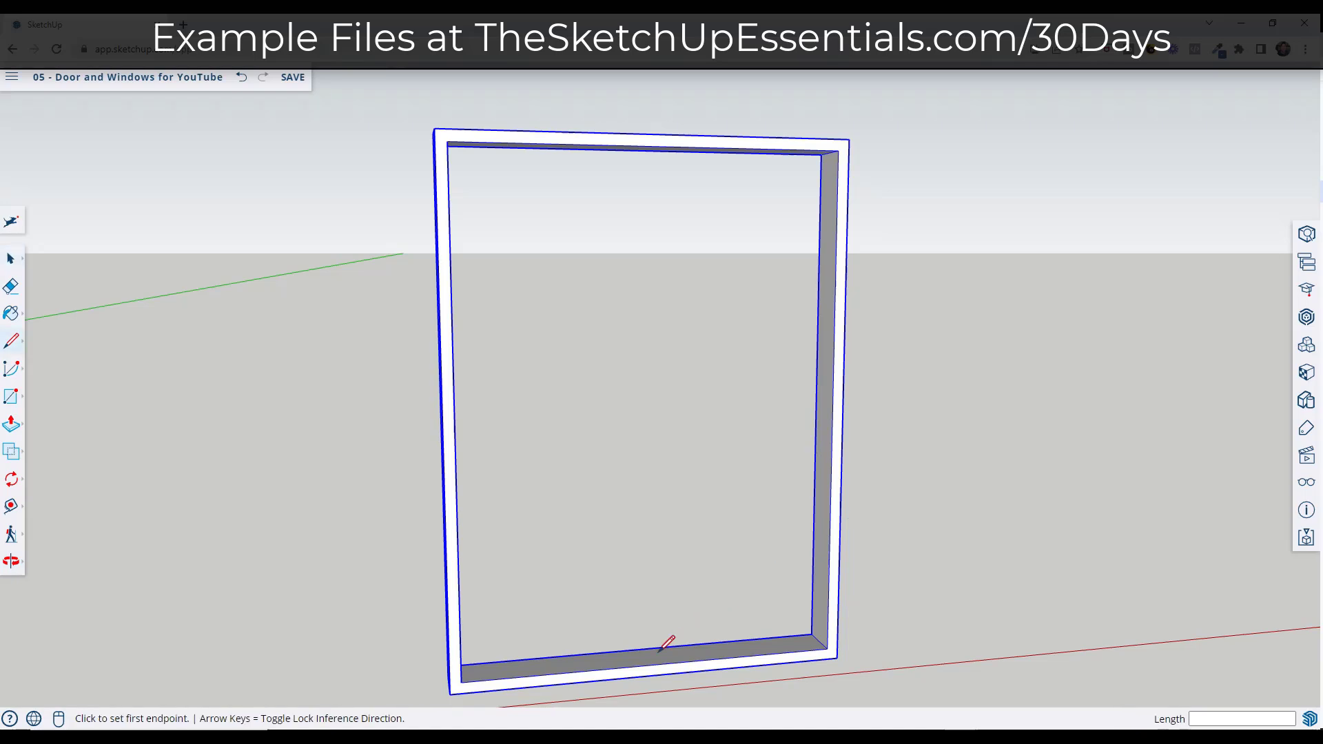
{"action": "scroll", "coordinate": [813, 633], "scroll_direction": "up", "scroll_amount": 3}
{"action": "left_click", "coordinate": [820, 640]}
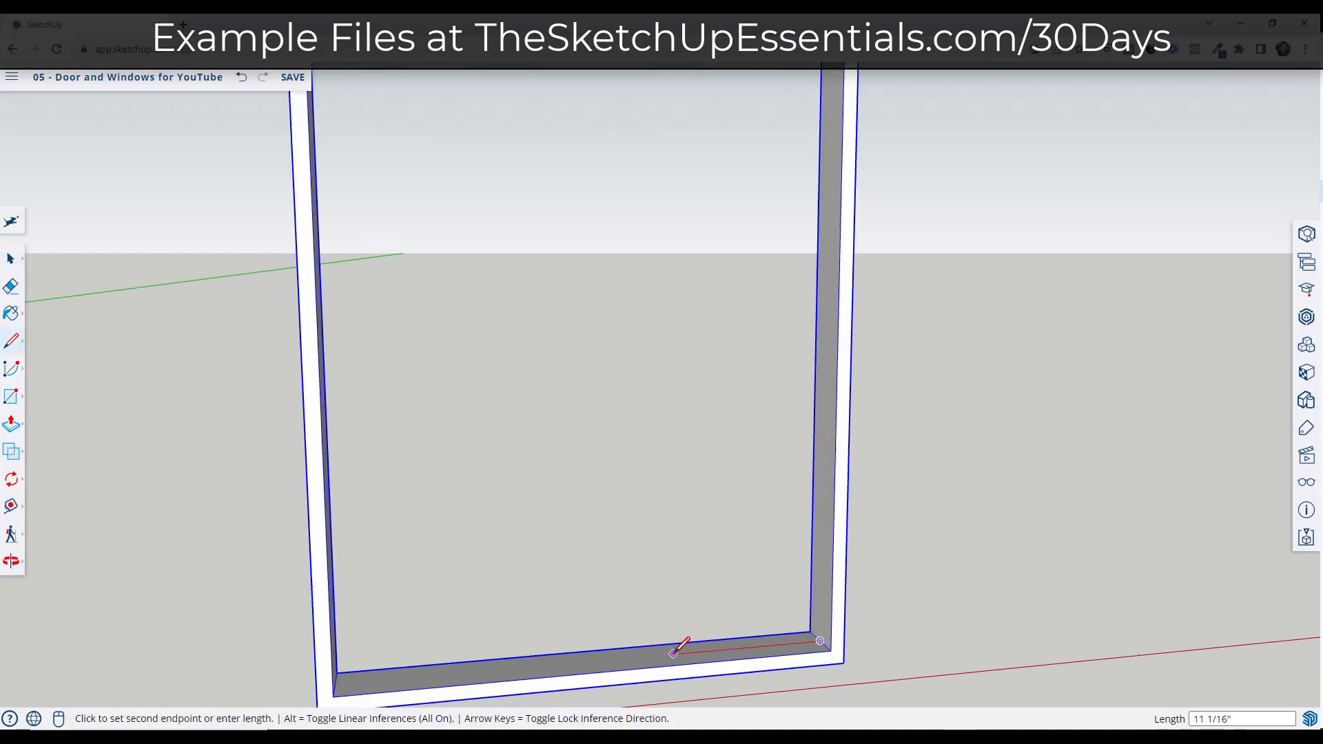
{"action": "key", "text": "Right"}
{"action": "left_click", "coordinate": [591, 663]}
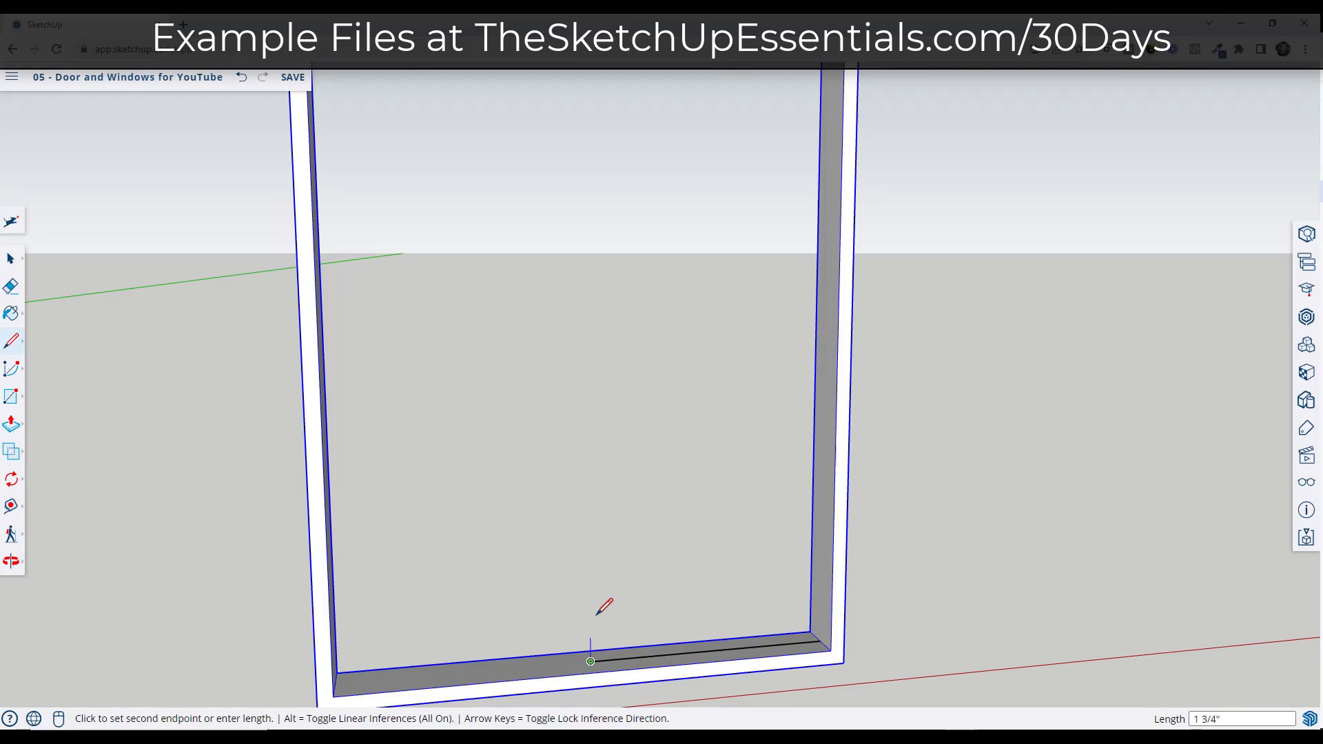
{"action": "scroll", "coordinate": [606, 566], "scroll_direction": "down", "scroll_amount": 5}
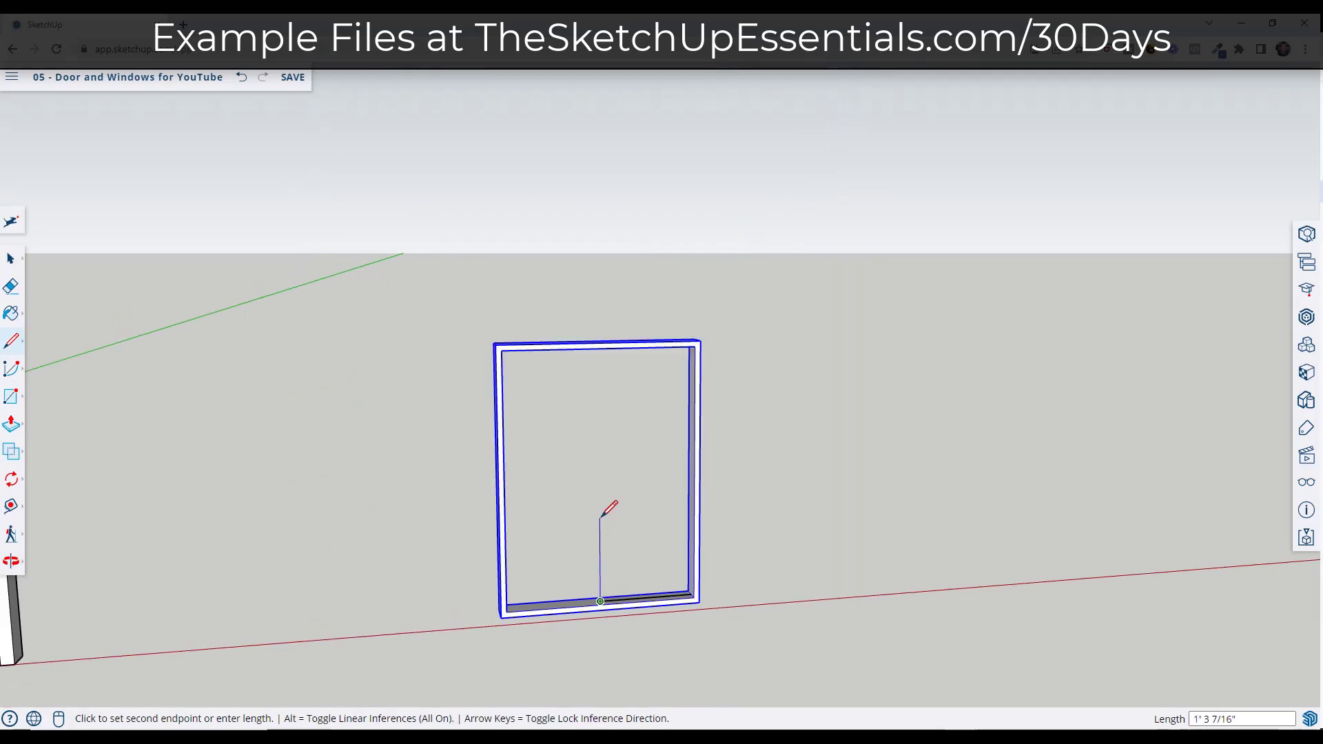
{"action": "key", "text": "space"}
- Search 3D Warehouse for "sliding window" and look through the product results
{"action": "middle_click_drag", "start_coordinate": [607, 532], "coordinate": [693, 534]}
{"action": "scroll", "coordinate": [693, 533], "scroll_direction": "up", "scroll_amount": 2}
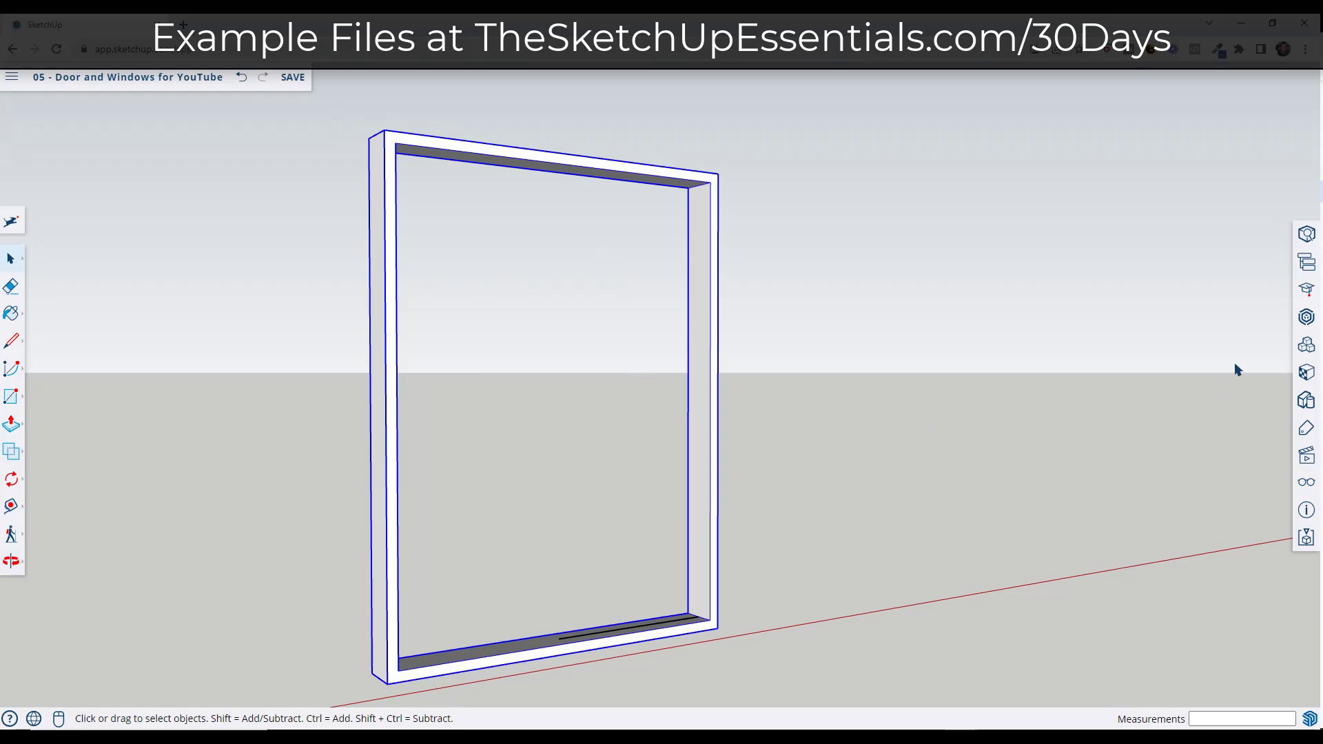
{"action": "left_click", "coordinate": [1306, 318]}
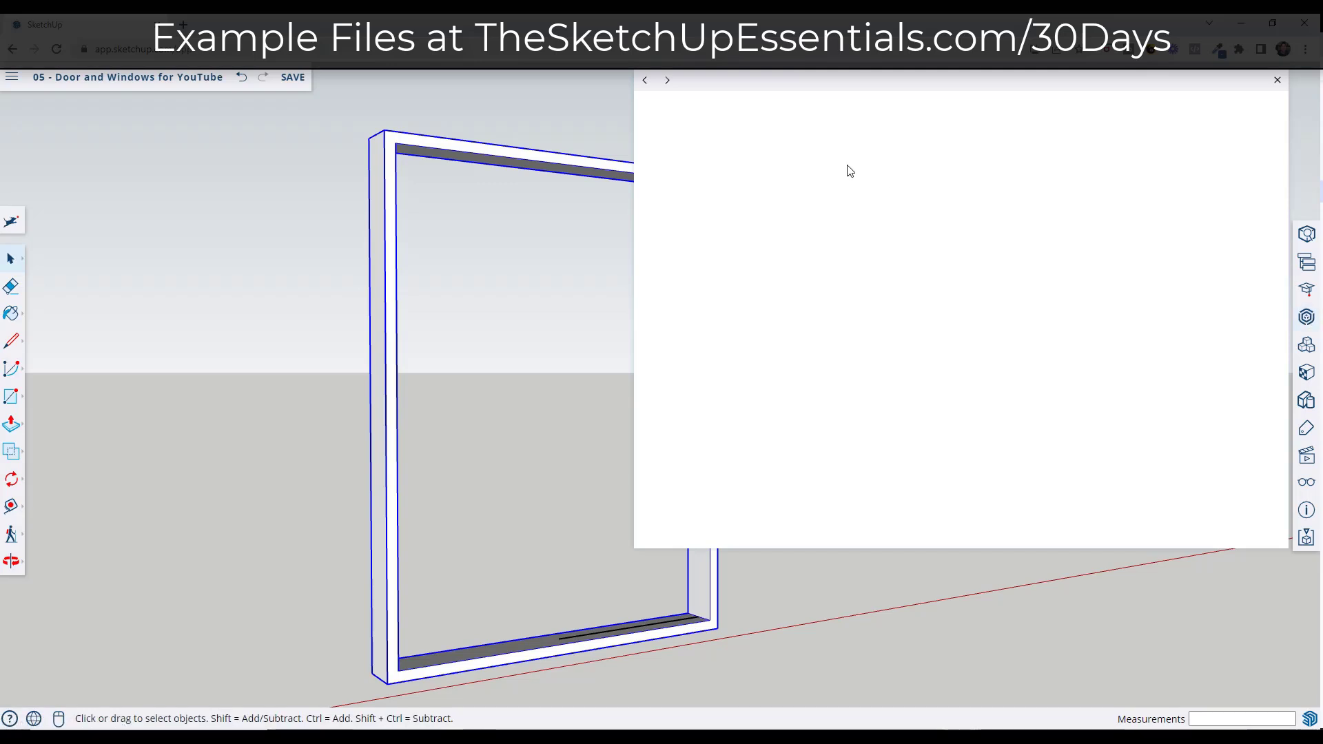
{"action": "left_click", "coordinate": [950, 187]}
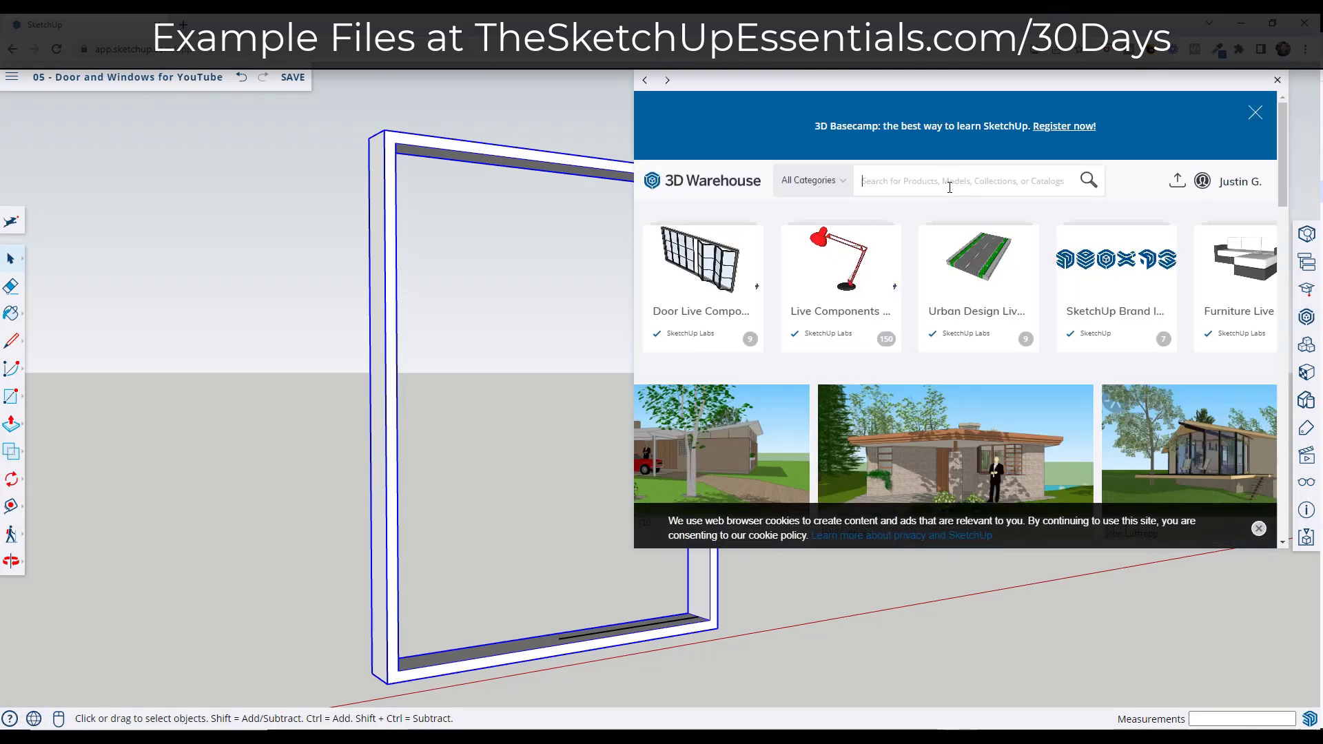
{"action": "type", "text": "sliding window"}
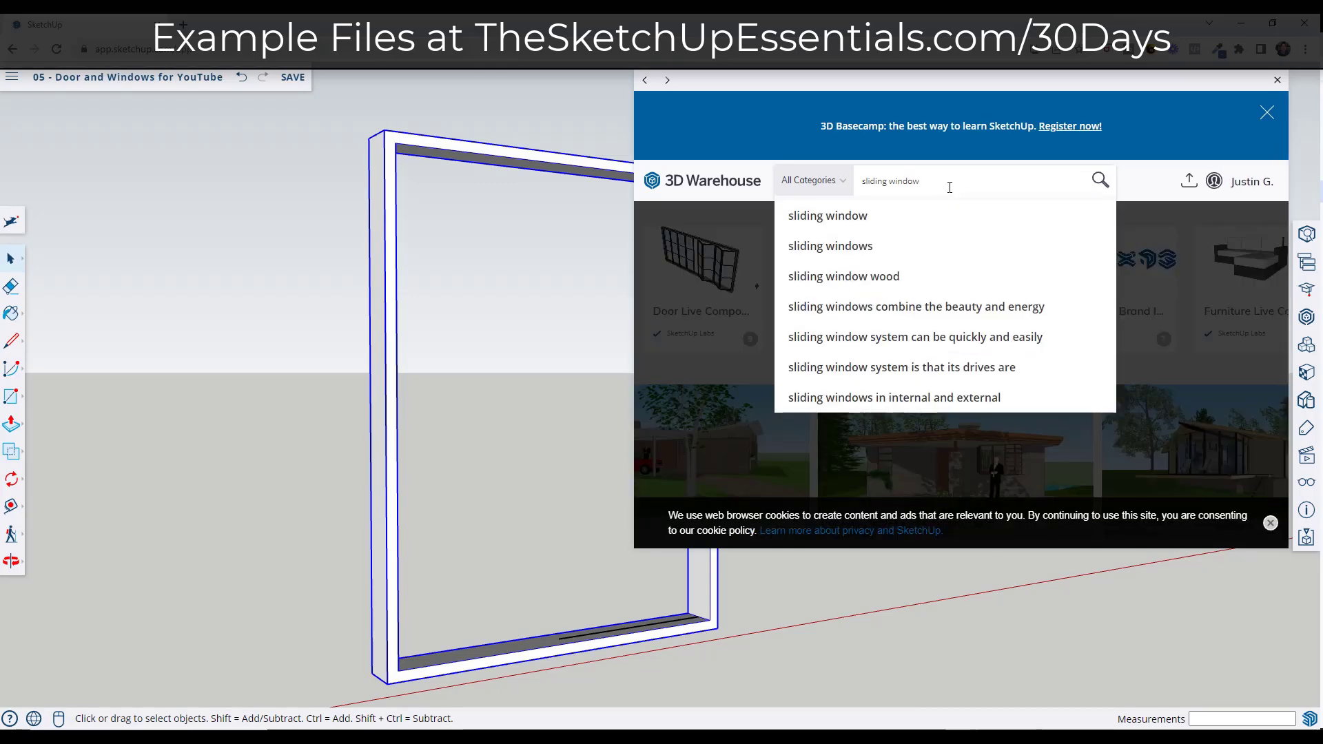
{"action": "key", "text": "Return"}
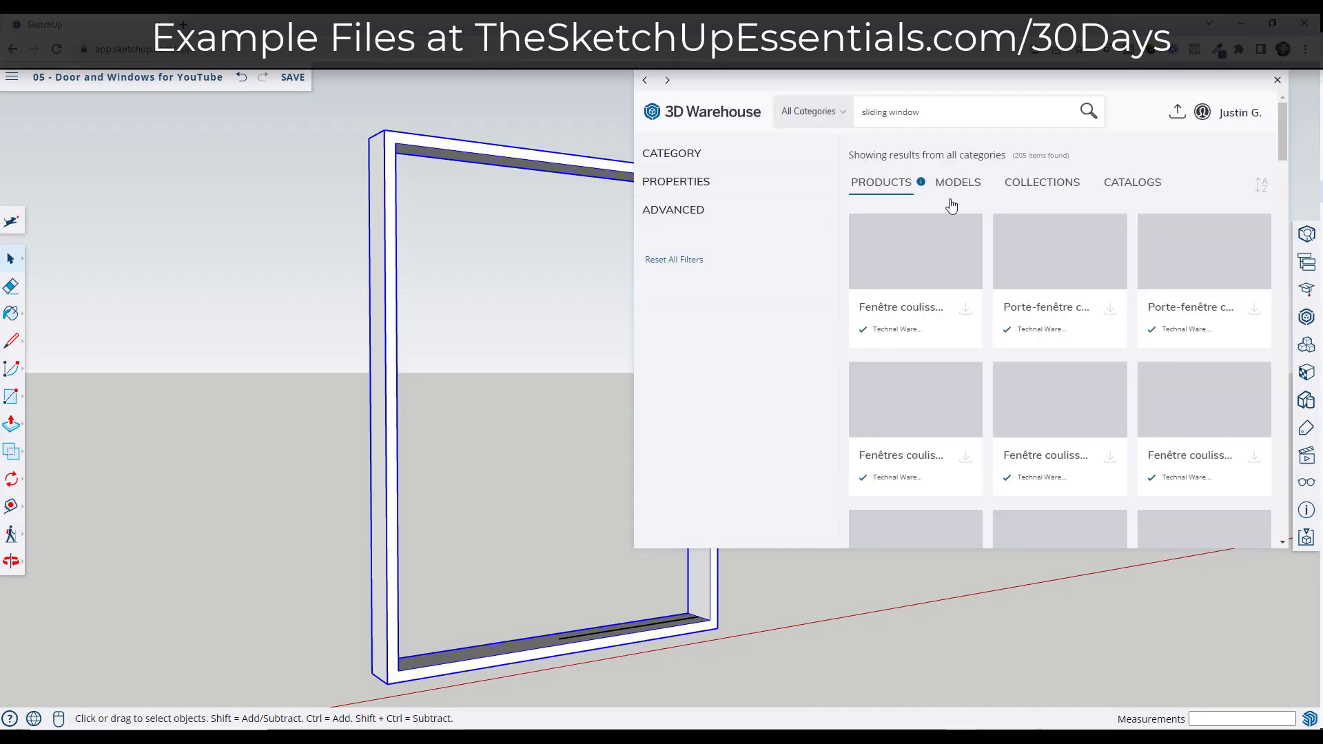
{"action": "scroll", "coordinate": [1113, 346], "scroll_direction": "down", "scroll_amount": 2}
{"action": "scroll", "coordinate": [1113, 346], "scroll_direction": "down", "scroll_amount": 1}
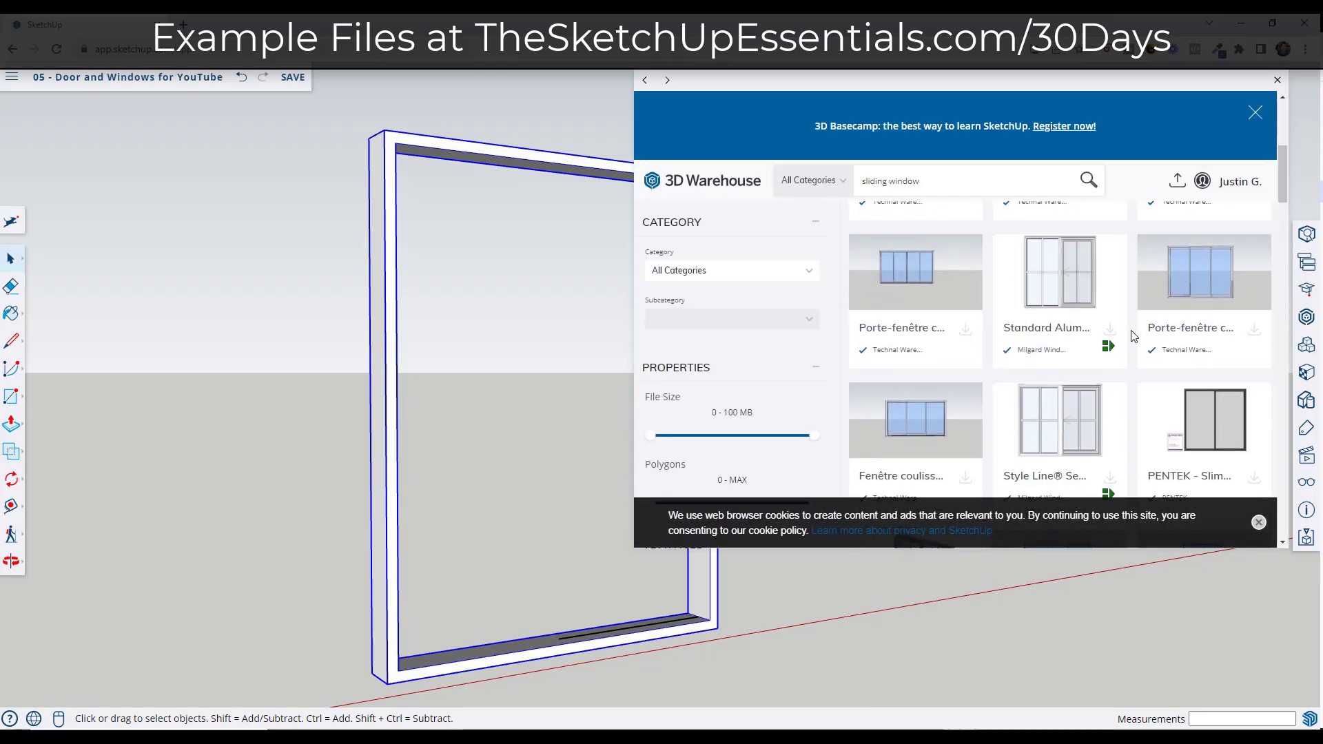
- Examine the Standard Aluminum A150 sliding window's preview as a reference and close 3D Warehouse
{"action": "left_click", "coordinate": [1079, 294]}
{"action": "scroll", "coordinate": [1057, 391], "scroll_direction": "down", "scroll_amount": 1}
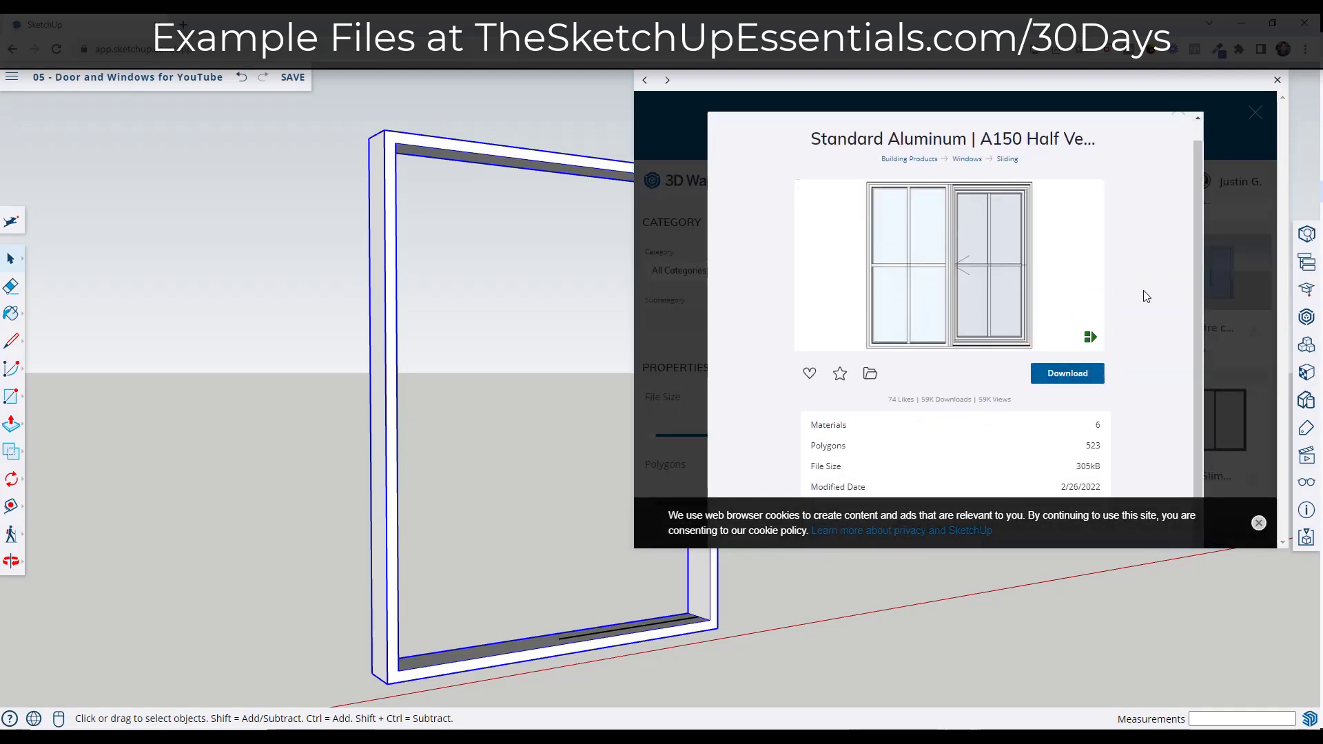
{"action": "left_click", "coordinate": [1258, 523]}
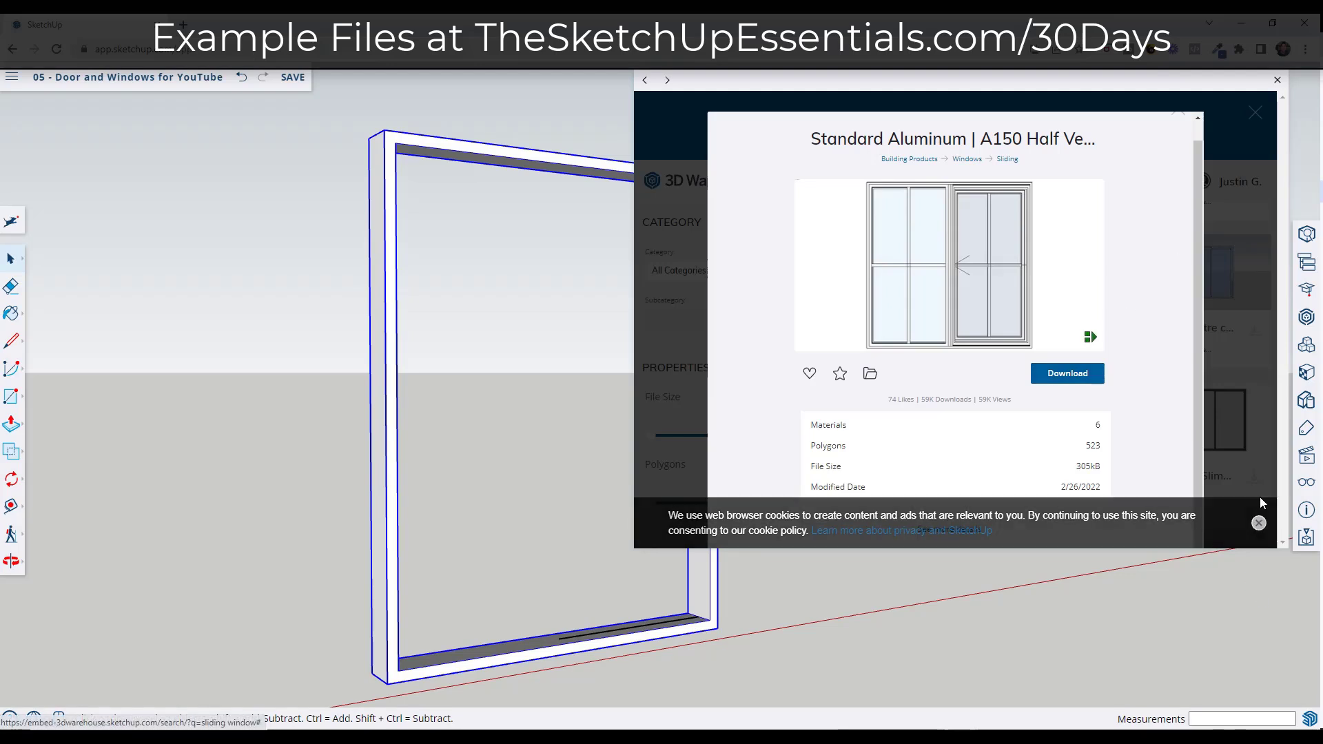
{"action": "left_click", "coordinate": [1277, 80]}
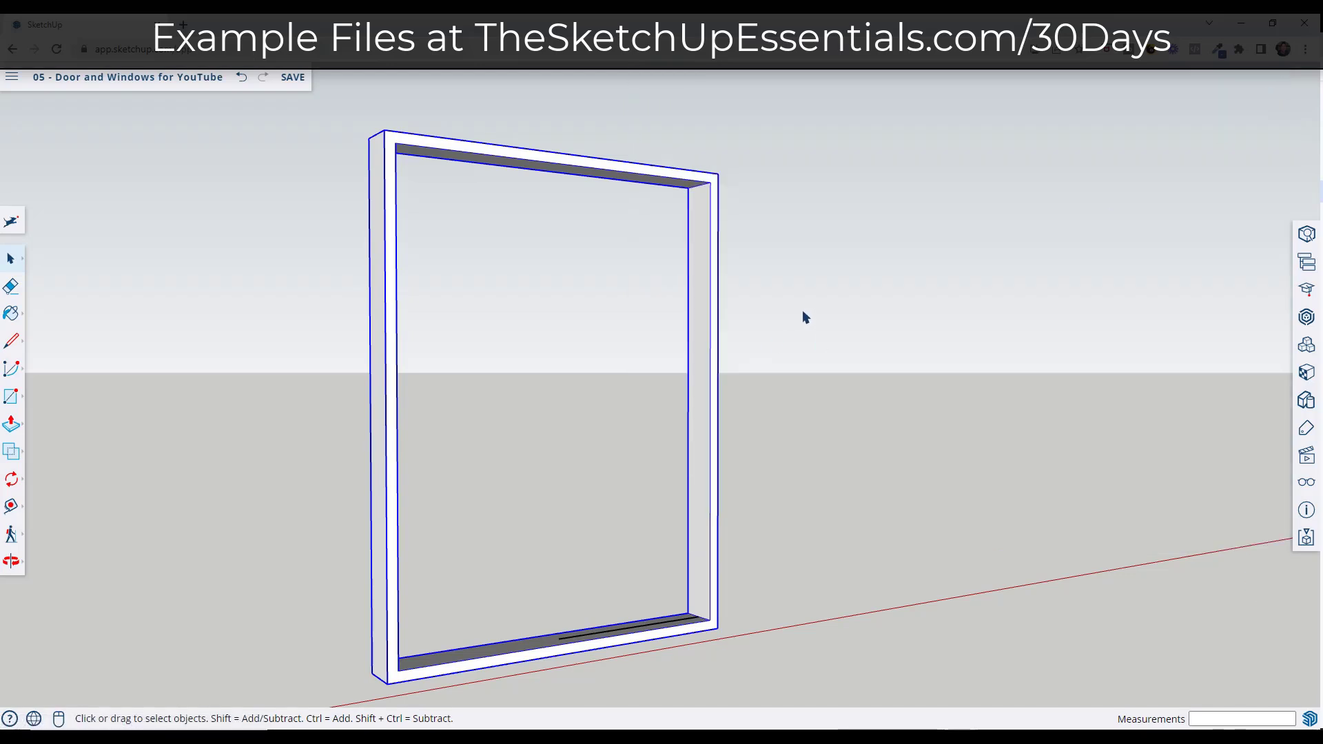
- Draw lines from the sill line's middle end up to the head, along it to the side, and down to close a half-opening face
{"action": "middle_click_drag", "start_coordinate": [804, 316], "coordinate": [629, 531]}
{"action": "scroll", "coordinate": [638, 531], "scroll_direction": "up", "scroll_amount": 5}
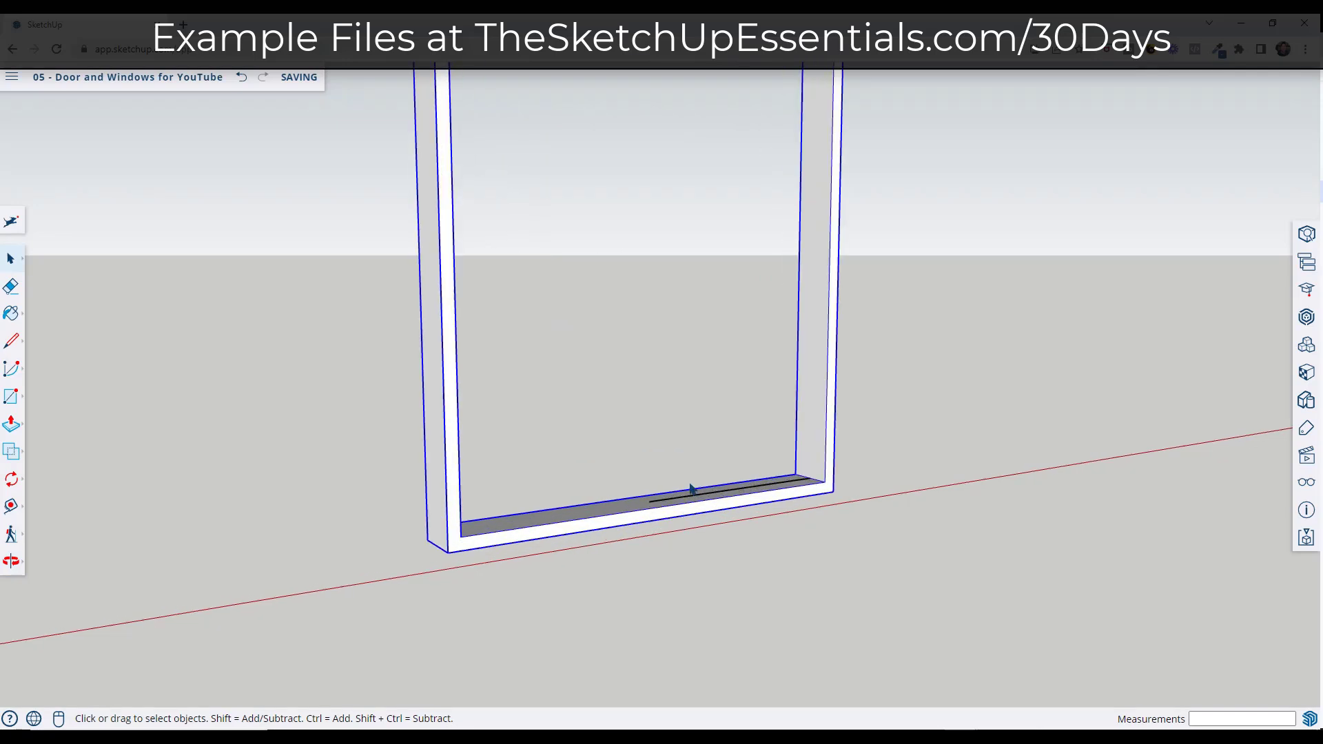
{"action": "key", "text": "l"}
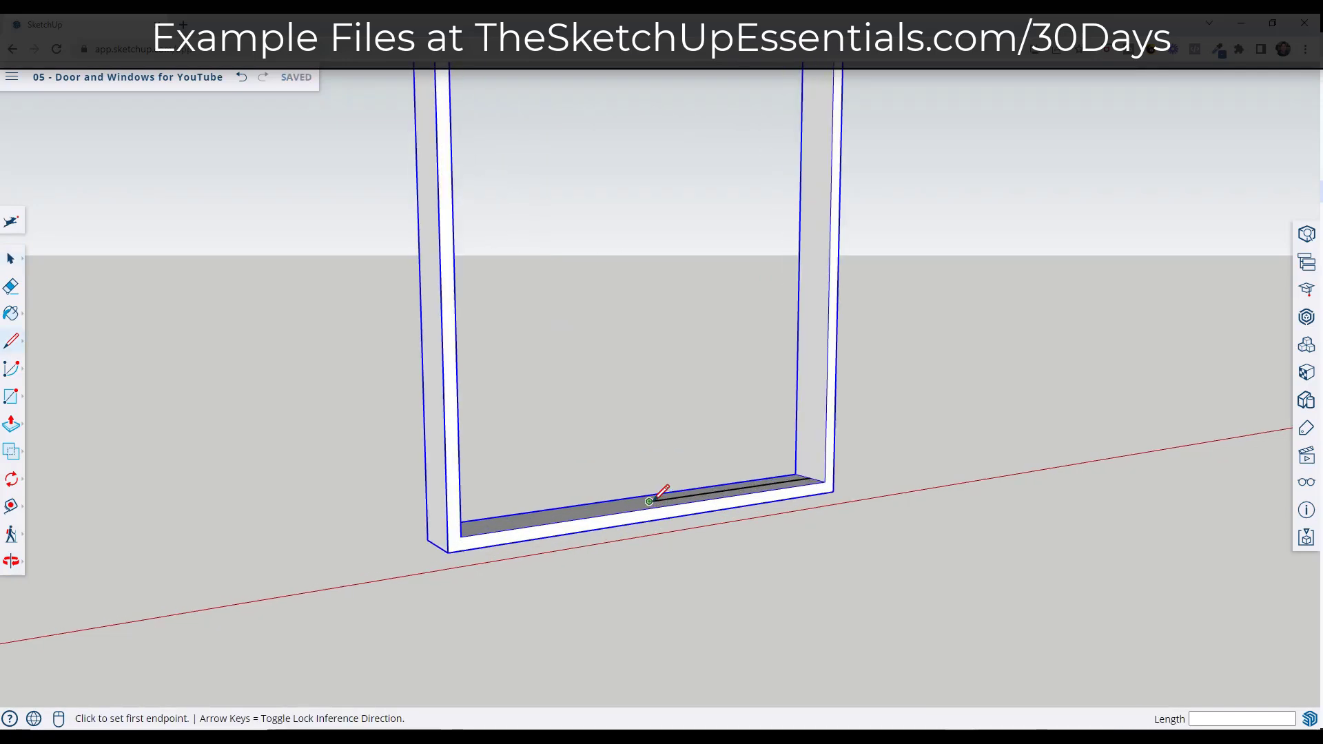
{"action": "left_click", "coordinate": [649, 501]}
{"action": "scroll", "coordinate": [649, 501], "scroll_direction": "down", "scroll_amount": 3}
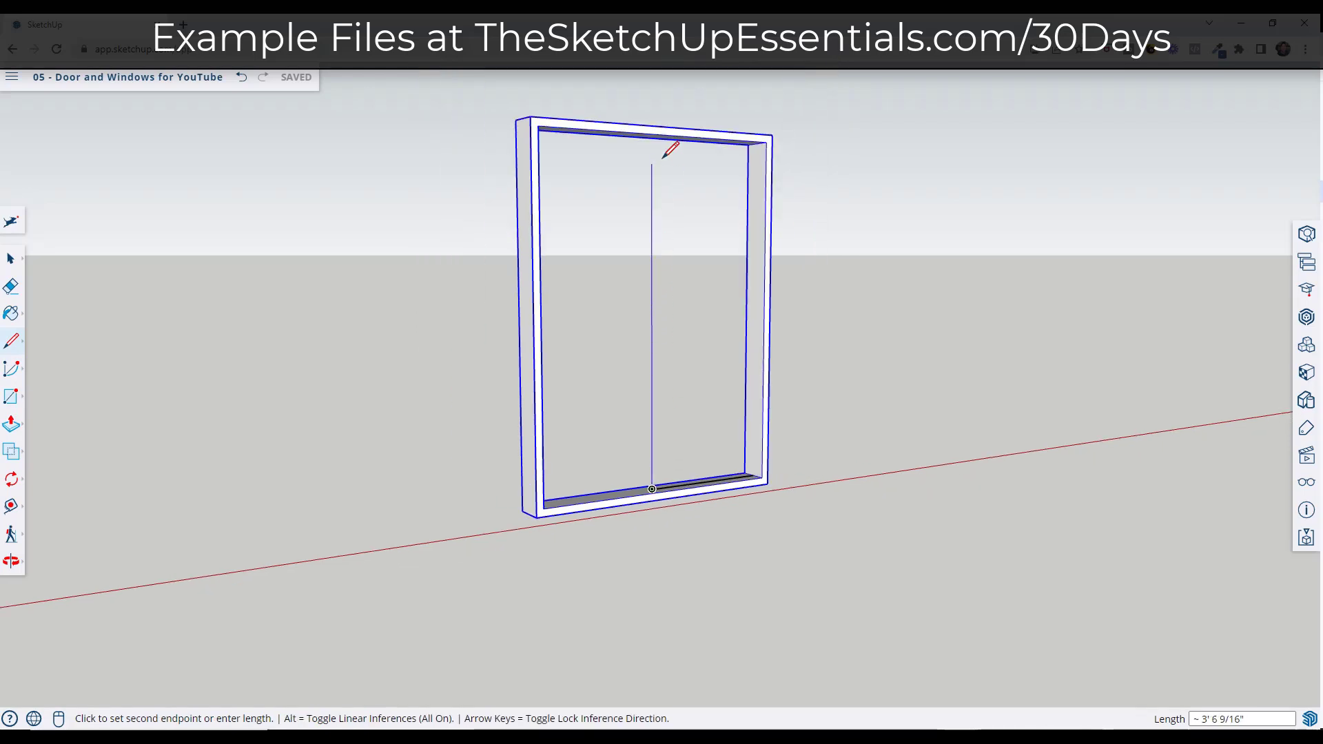
{"action": "scroll", "coordinate": [658, 130], "scroll_direction": "up", "scroll_amount": 3}
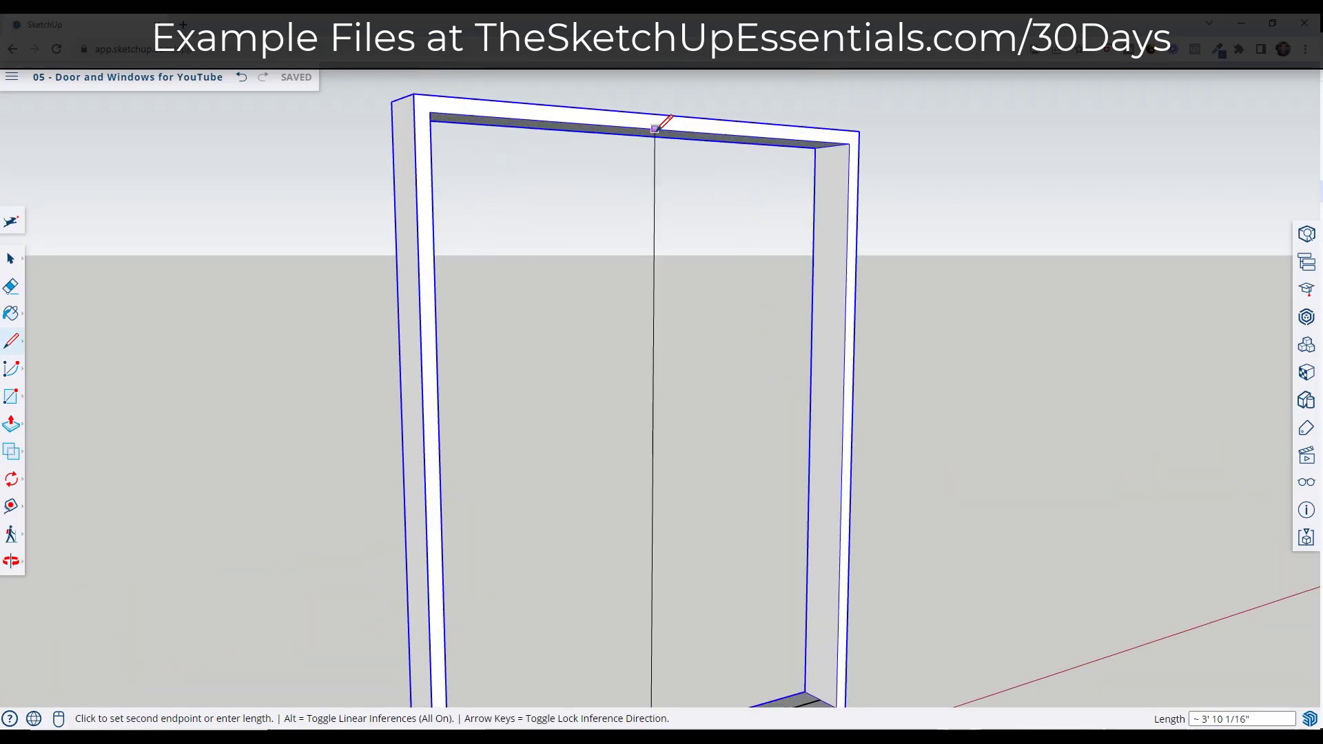
{"action": "left_click", "coordinate": [651, 130]}
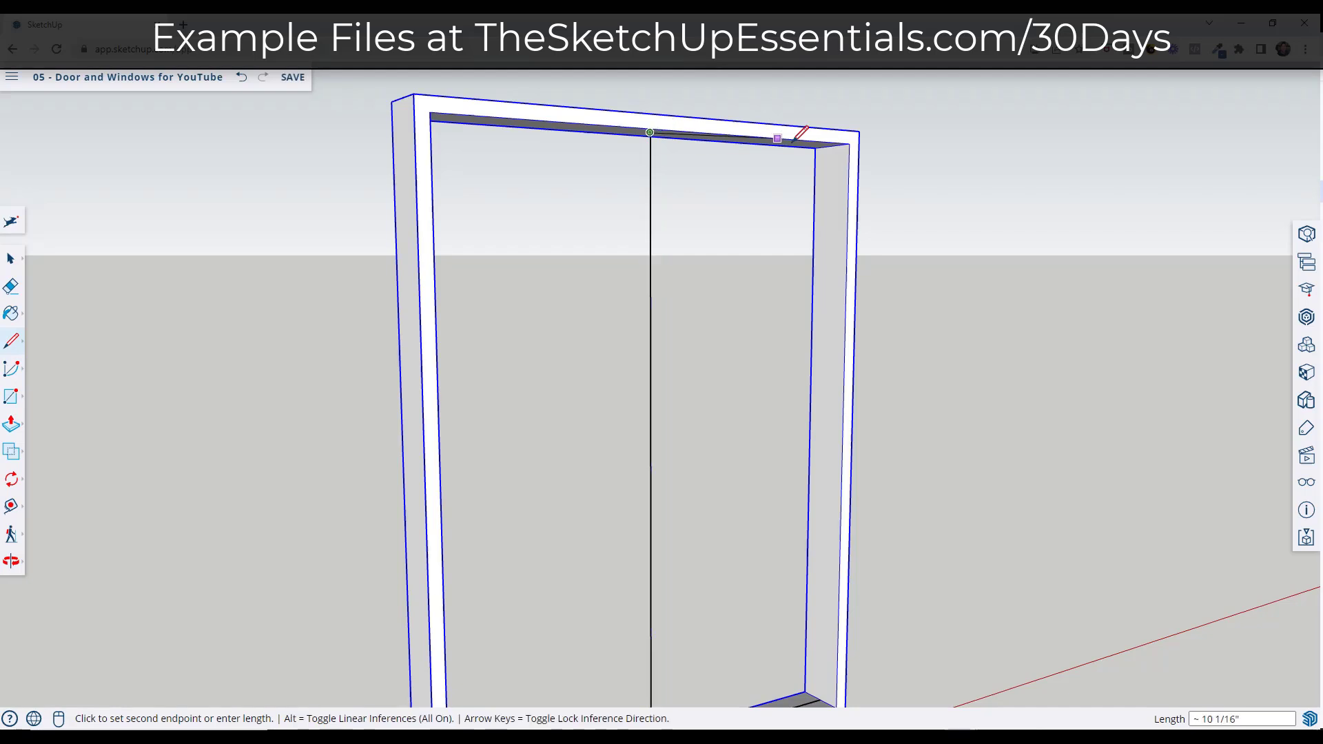
{"action": "left_click", "coordinate": [847, 144]}
{"action": "scroll", "coordinate": [835, 356], "scroll_direction": "down", "scroll_amount": 3}
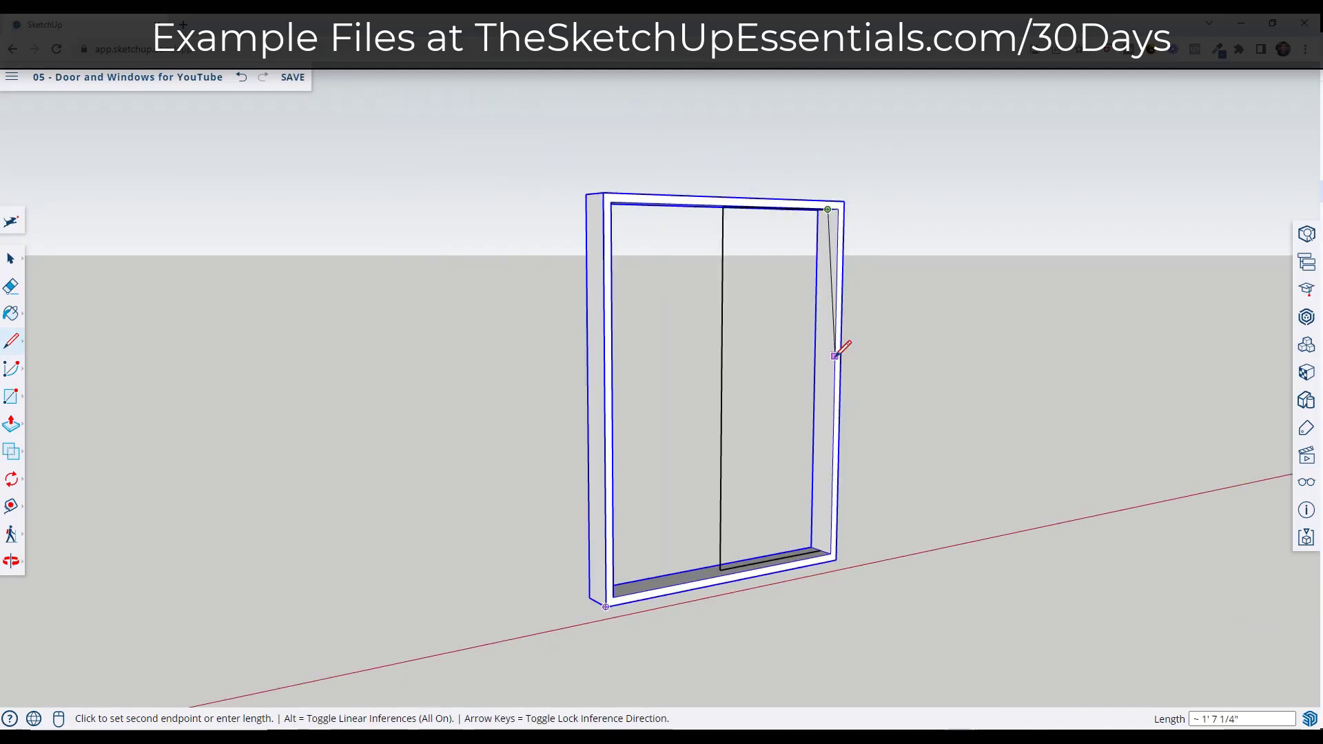
{"action": "scroll", "coordinate": [835, 355], "scroll_direction": "up", "scroll_amount": 3}
{"action": "left_click", "coordinate": [815, 551]}
{"action": "key", "text": "space"}
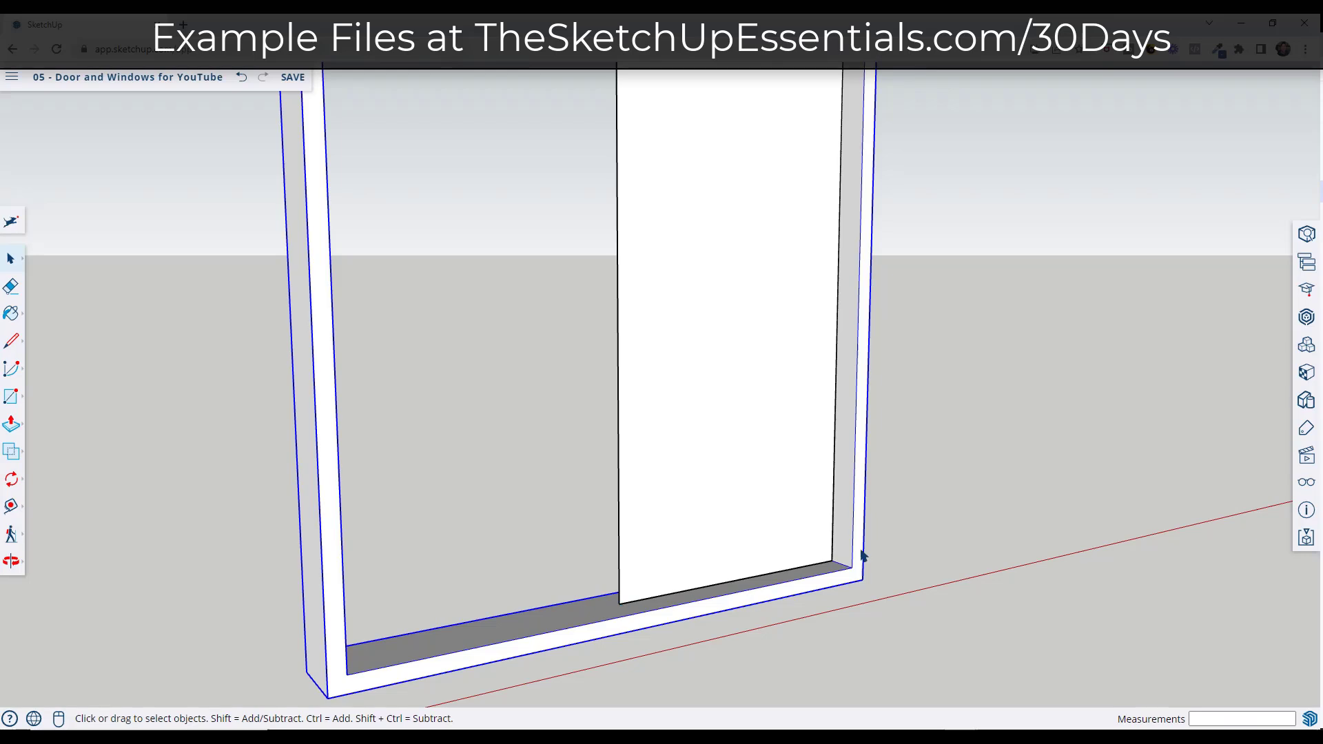
{"action": "scroll", "coordinate": [650, 575], "scroll_direction": "down", "scroll_amount": 5}
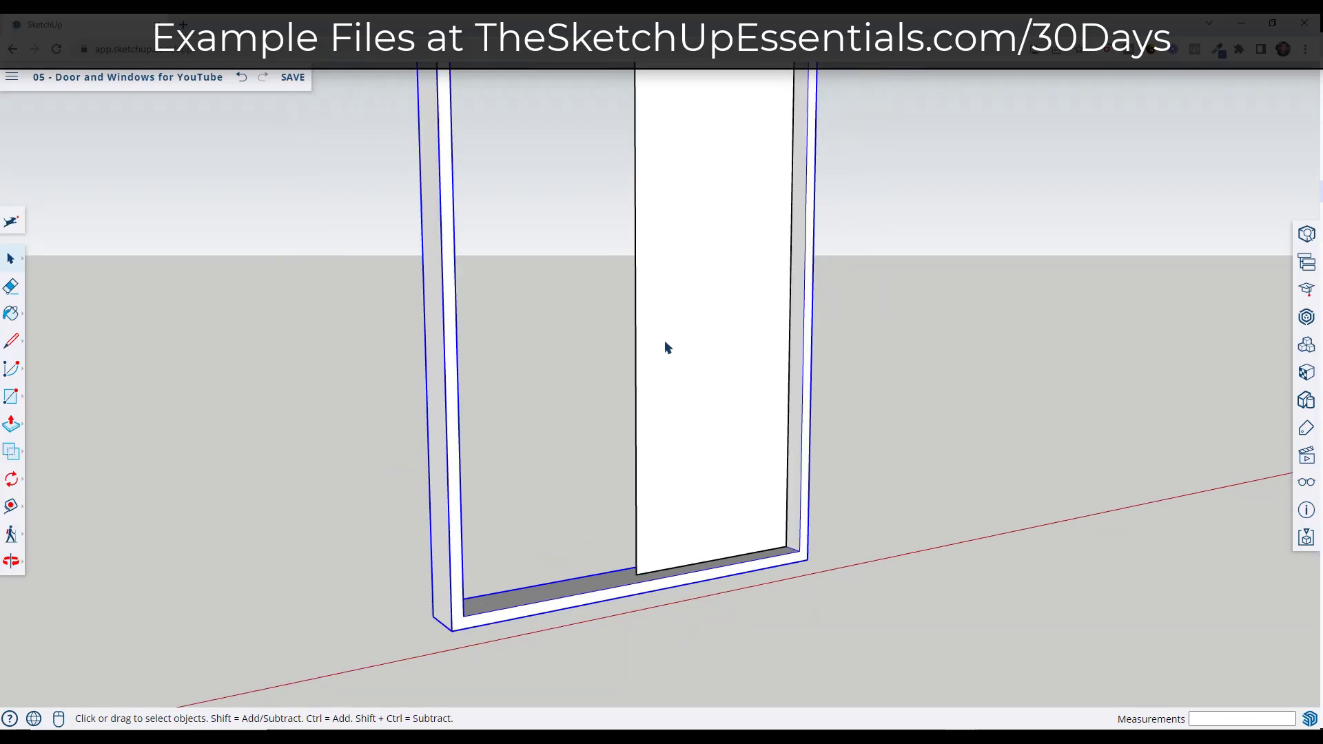
{"action": "key", "text": "f"}
{"action": "left_click", "coordinate": [647, 319]}
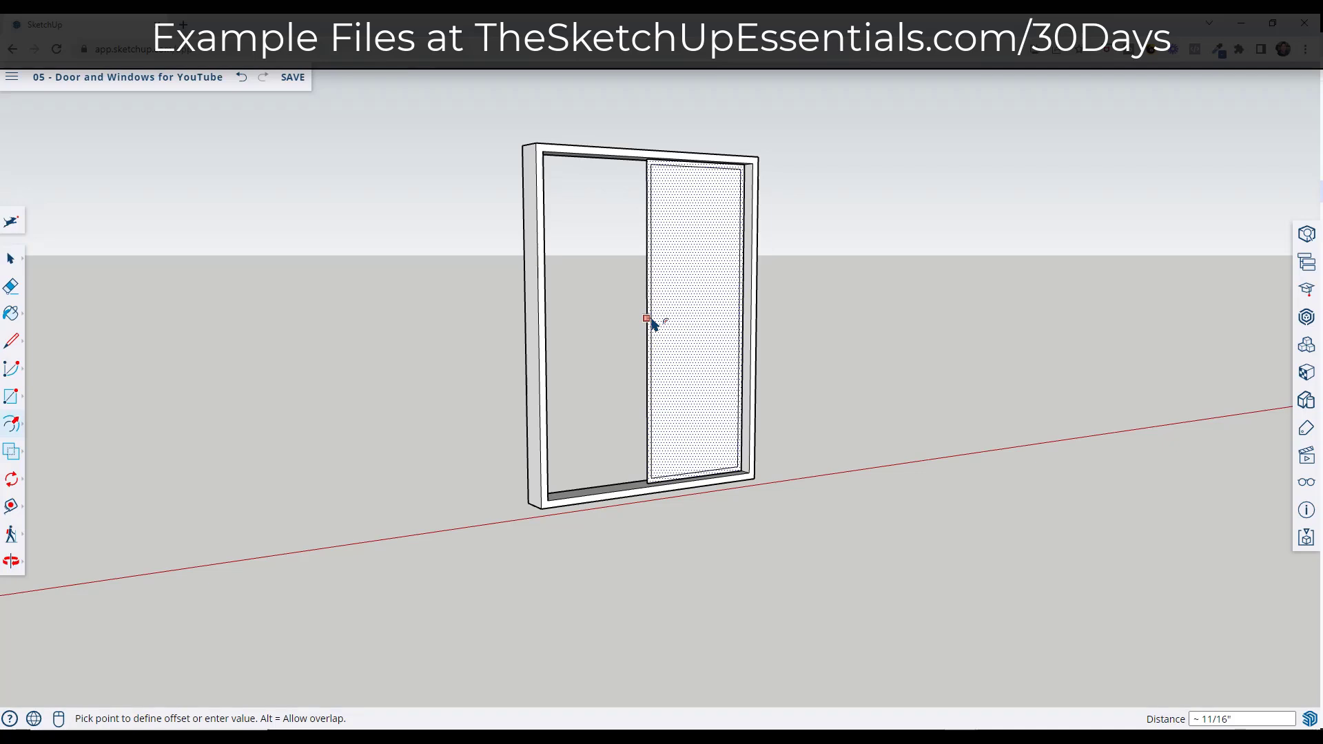
{"action": "key", "text": "space"}
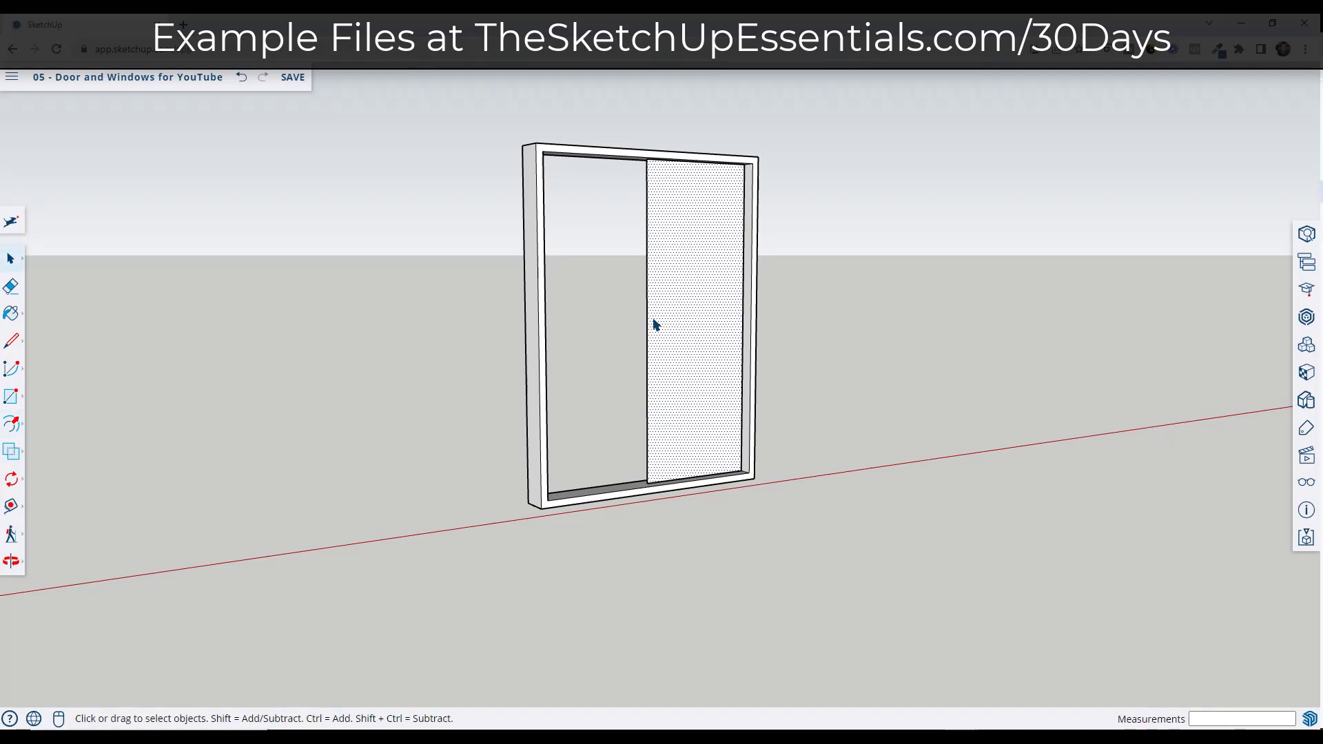
- Offset the outline of the half-opening face inward by about 1 3/16"
{"action": "key", "text": "f"}
{"action": "left_click", "coordinate": [655, 324]}
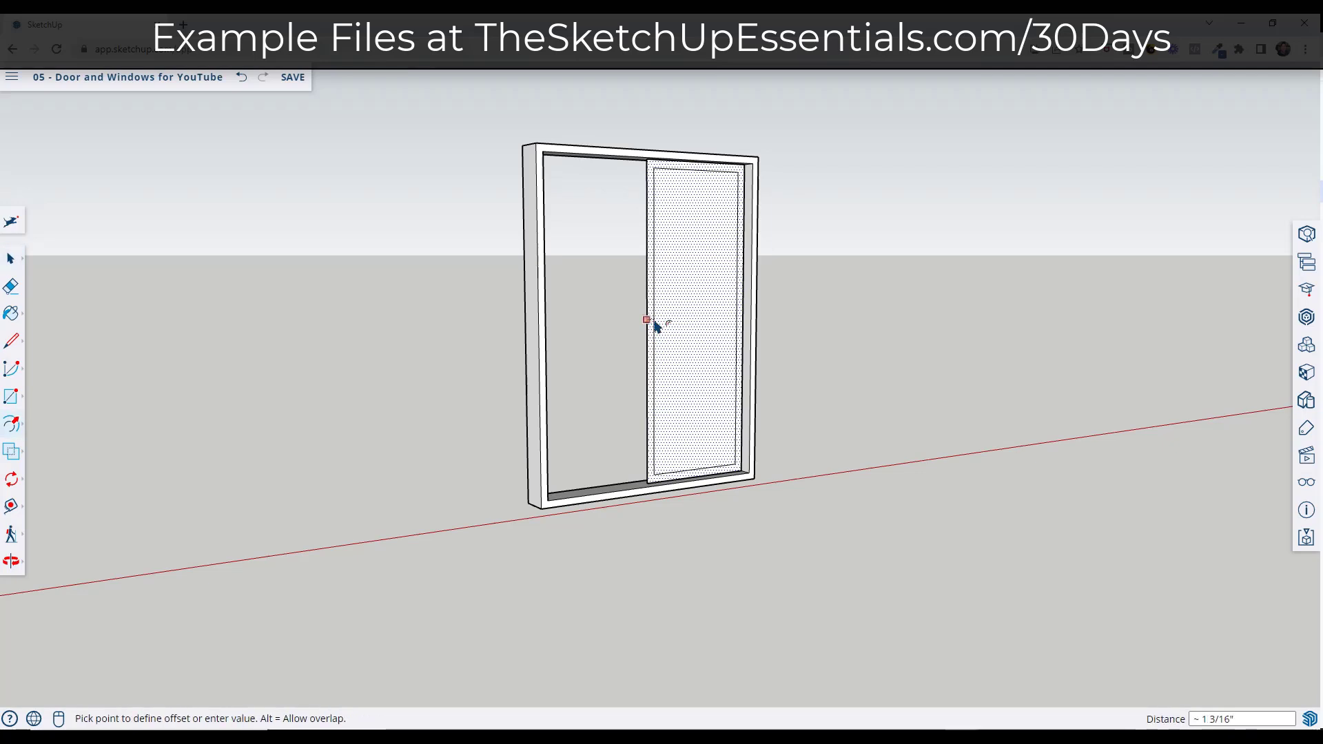
{"action": "left_click", "coordinate": [655, 326]}
{"action": "key", "text": "space"}
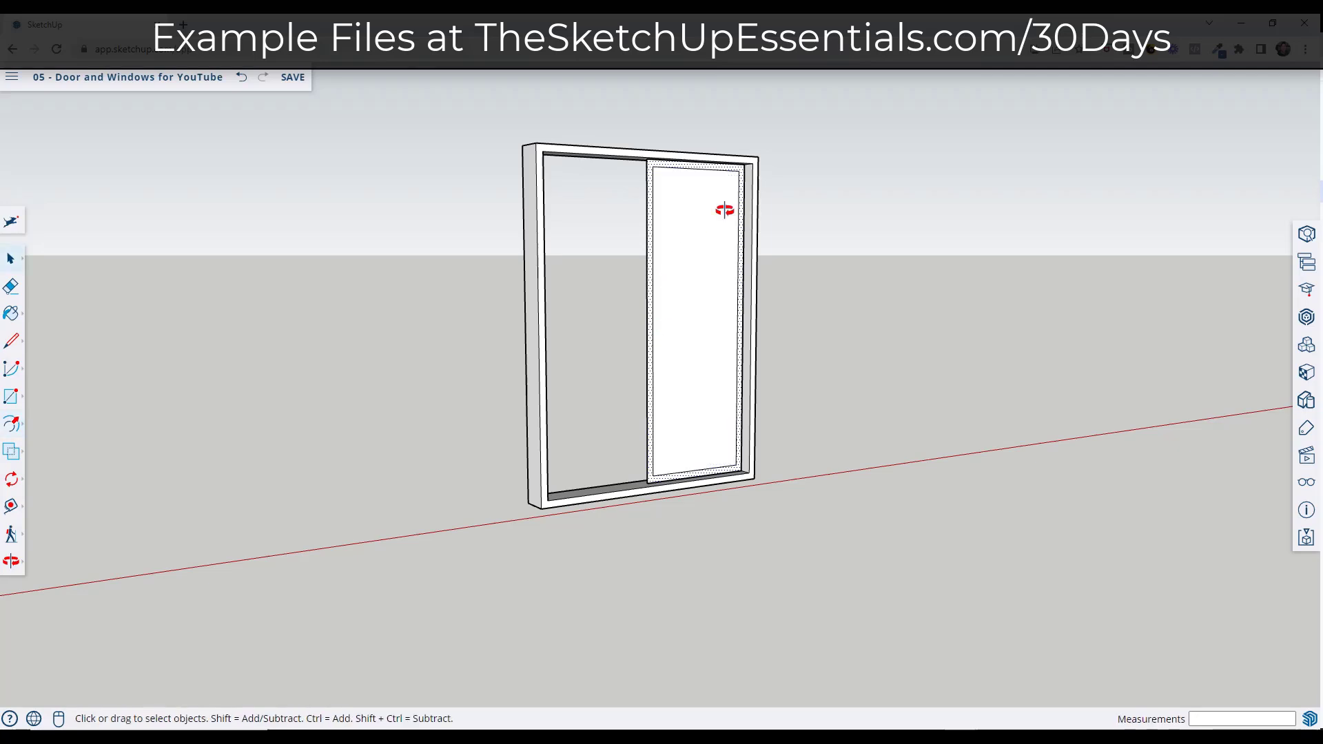
- Push/Pull the border face around the half-opening panel by 1" to form the sash frame
{"action": "middle_click_drag", "start_coordinate": [724, 210], "coordinate": [853, 233]}
{"action": "scroll", "coordinate": [720, 165], "scroll_direction": "up", "scroll_amount": 6}
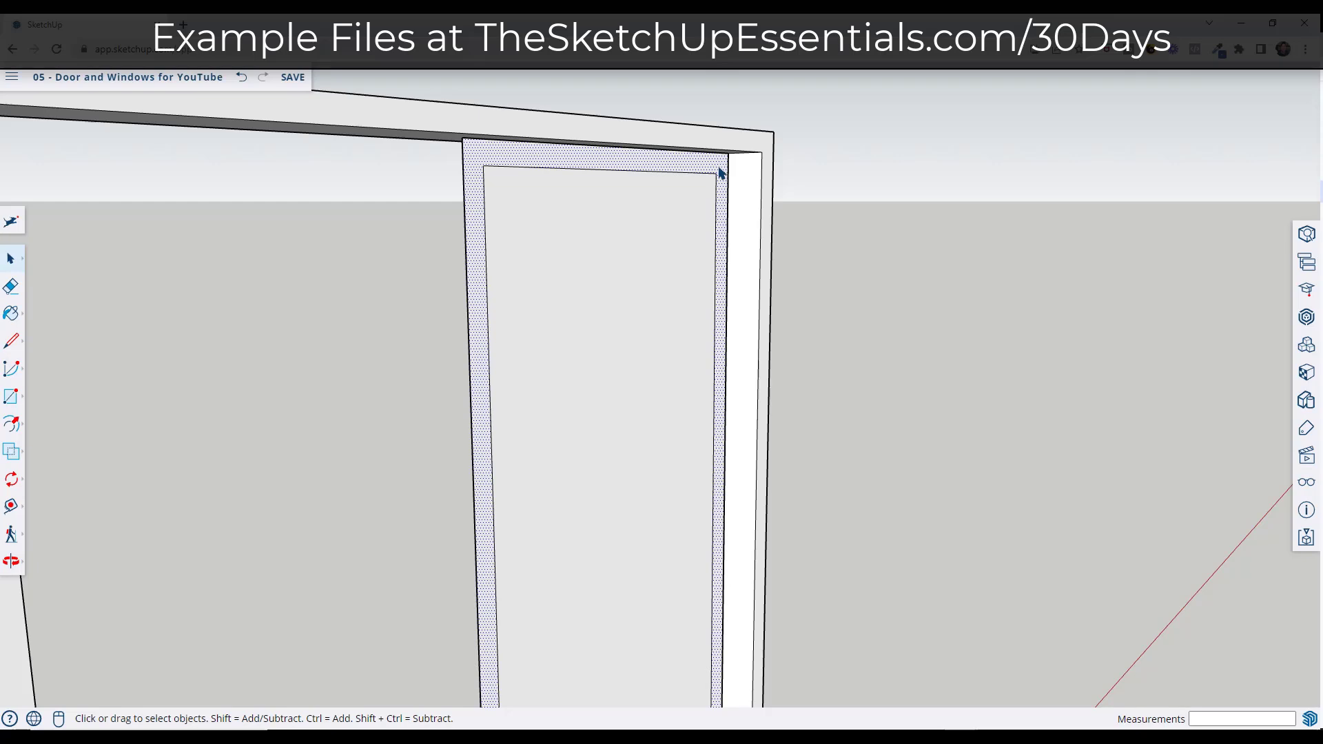
{"action": "key", "text": "p"}
{"action": "left_click", "coordinate": [714, 169]}
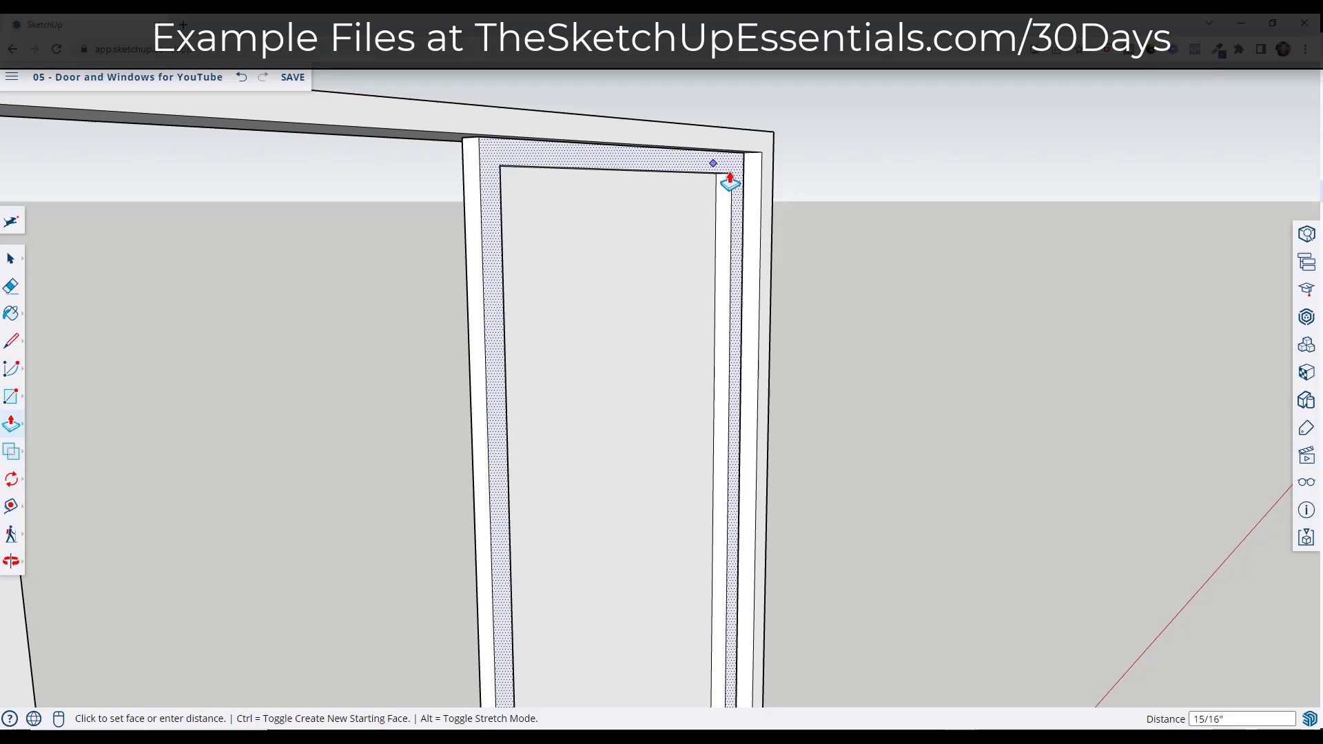
{"action": "type", "text": "1"}
{"action": "key", "text": "Return"}
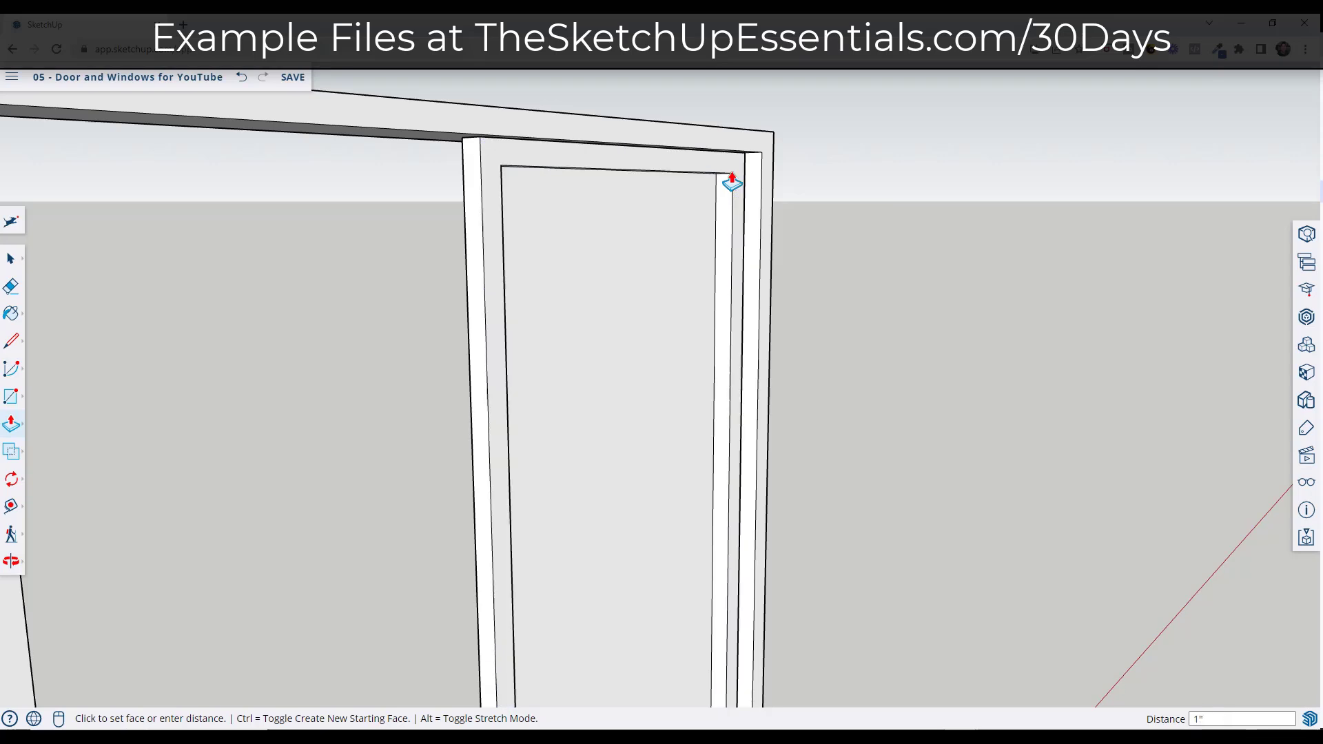
{"action": "key", "text": "space"}
- Delete the face inside the sash frame so its center is open
{"action": "middle_click_drag", "start_coordinate": [733, 251], "coordinate": [652, 296]}
{"action": "left_click", "coordinate": [658, 294]}
{"action": "left_click", "coordinate": [804, 321]}
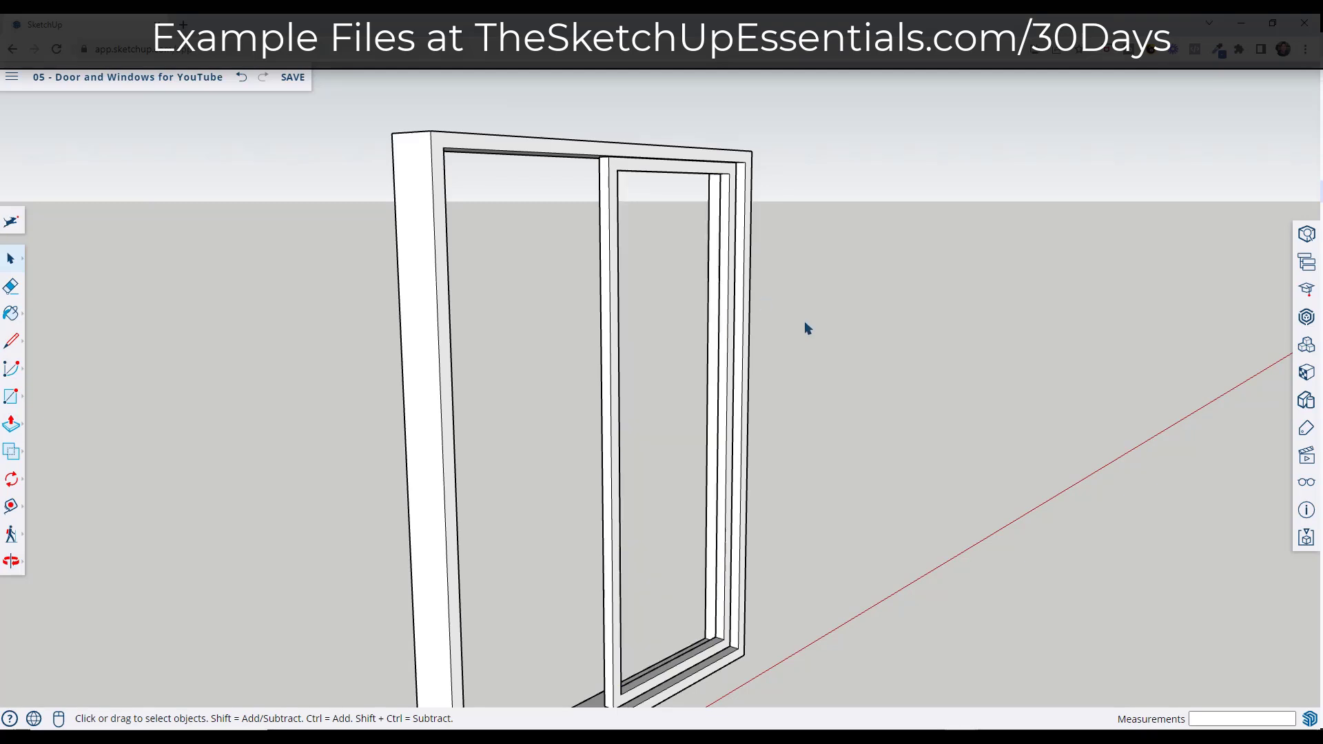
- Select all of the sash frame's geometry and make it a component named "Slider - Horizontal"
{"action": "middle_click_drag", "start_coordinate": [804, 320], "coordinate": [641, 247]}
{"action": "scroll", "coordinate": [641, 246], "scroll_direction": "down", "scroll_amount": 3}
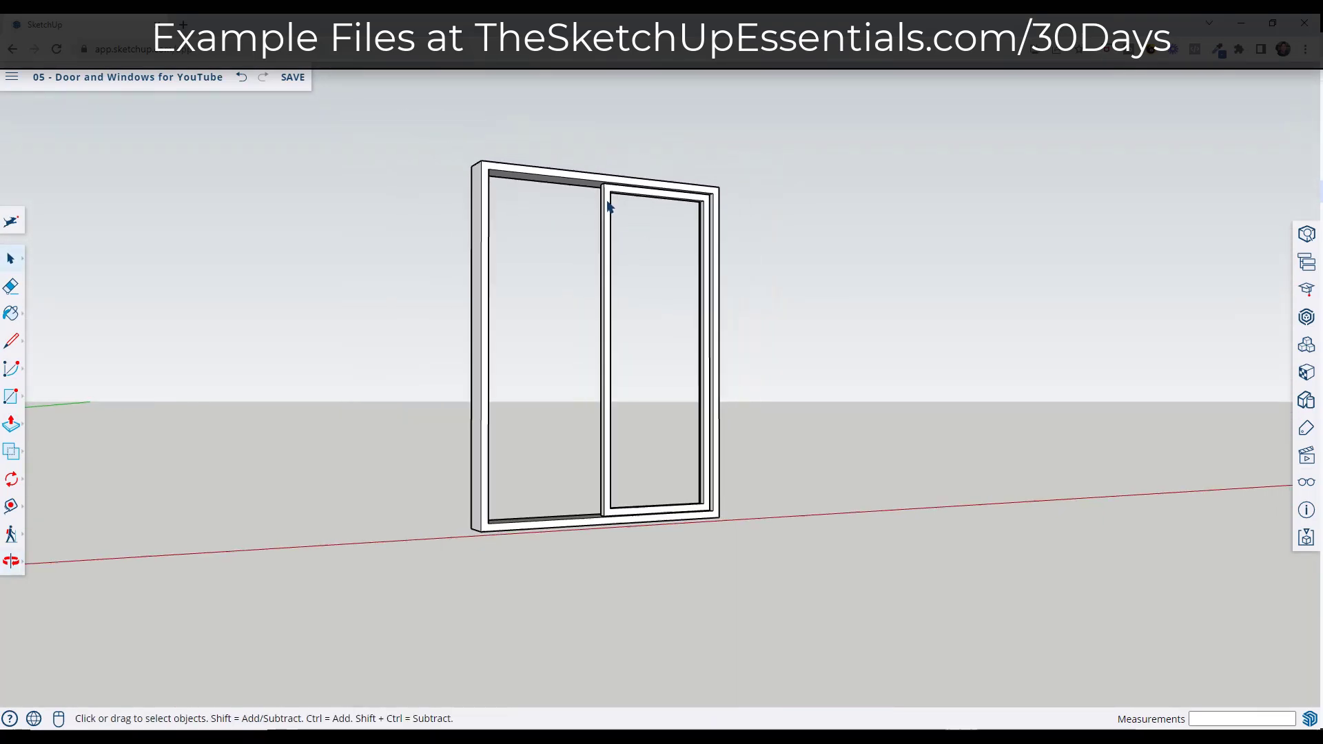
{"action": "left_click", "coordinate": [665, 428]}
{"action": "right_click", "coordinate": [709, 356]}
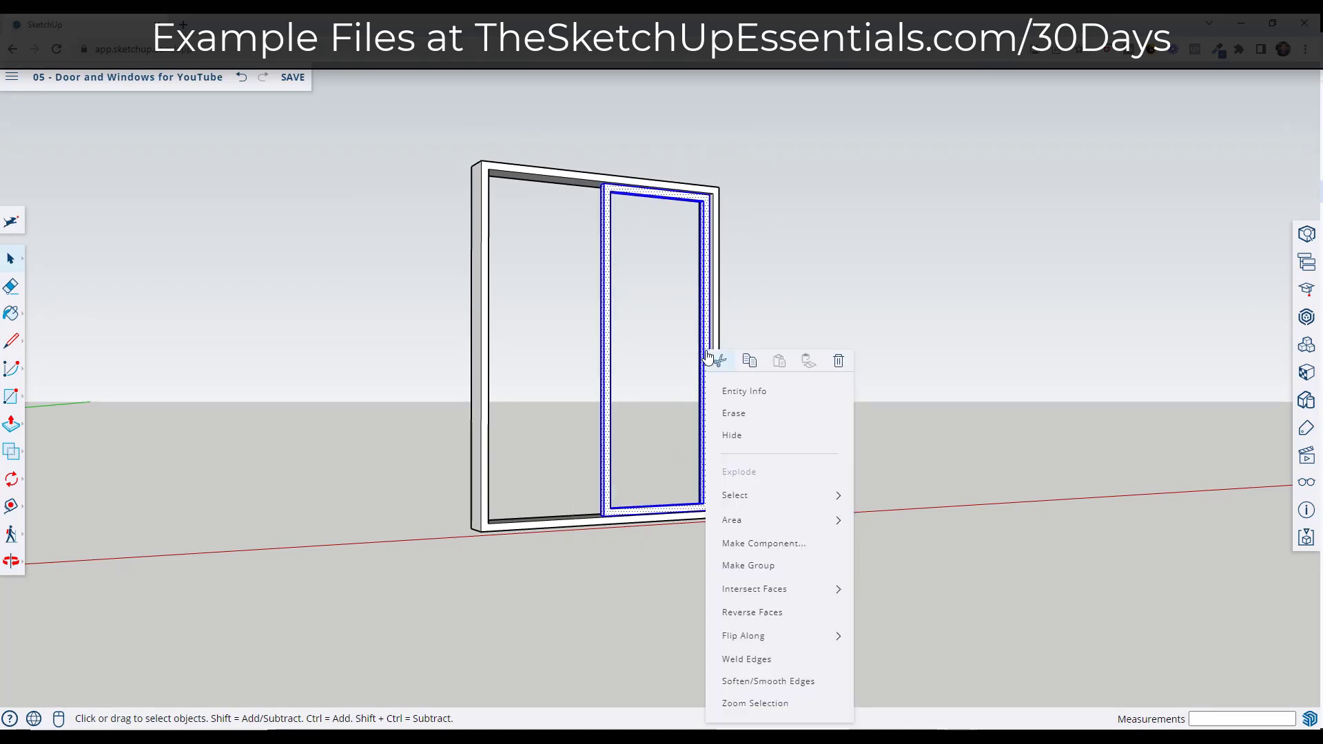
{"action": "left_click", "coordinate": [769, 544]}
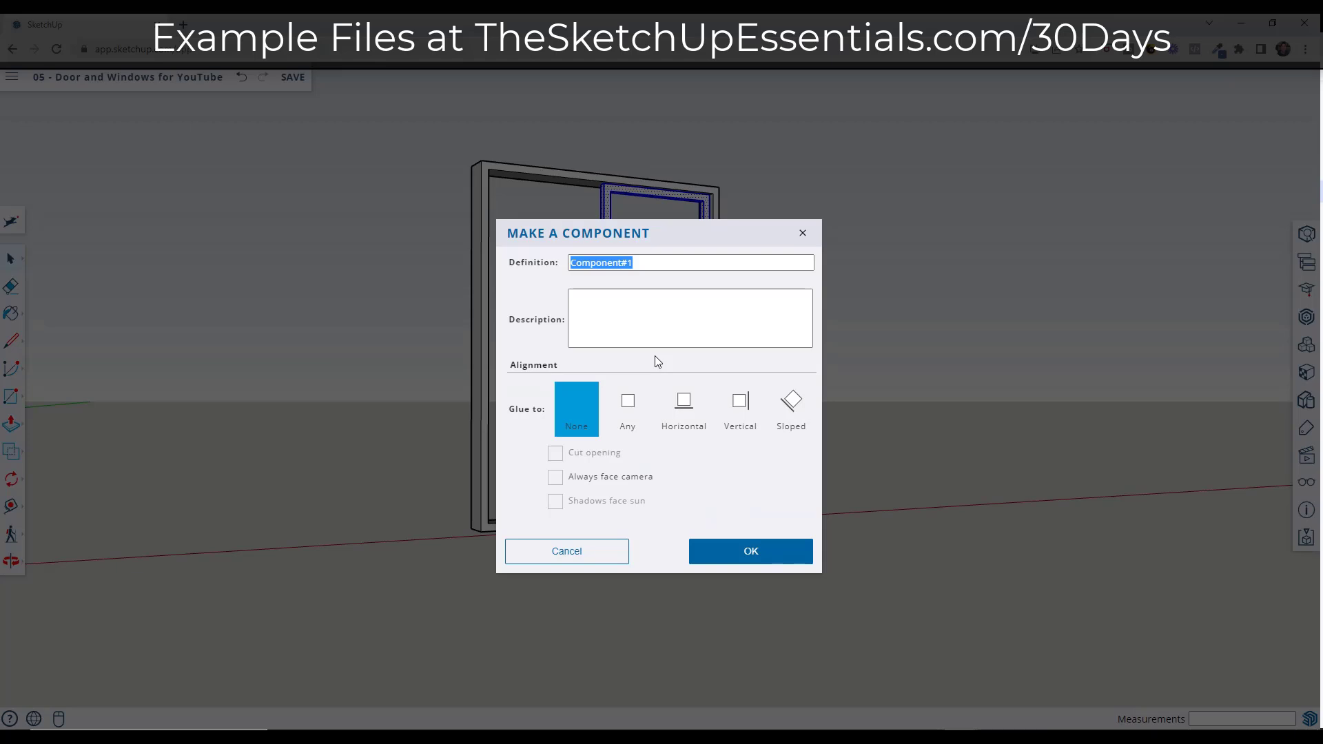
{"action": "type", "text": "Slidie"}
{"action": "key", "text": "BackSpace"}
{"action": "key", "text": "BackSpace"}
{"action": "key", "text": "BackSpace"}
{"action": "type", "text": "ider - Horizontal"}
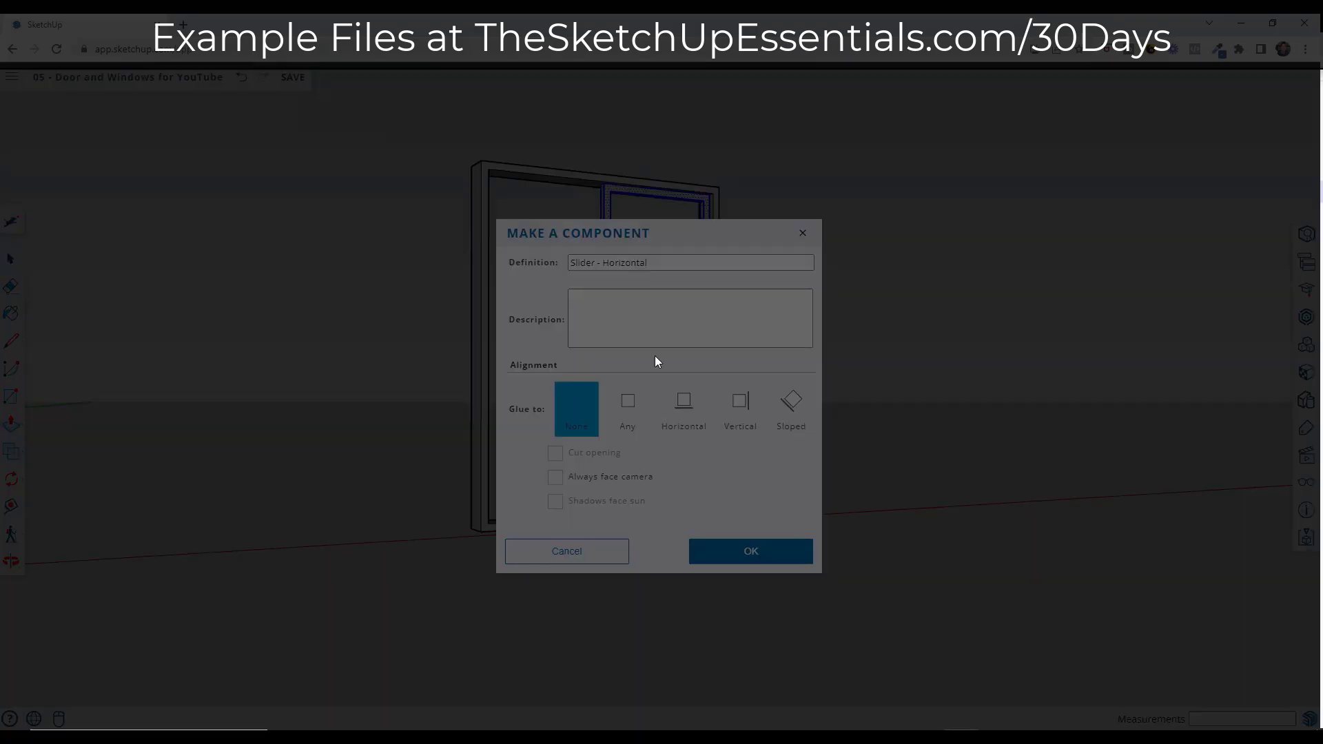
{"action": "key", "text": "Return"}
- Copy the slider component corner to corner into the empty half of the window frame, one sash thickness behind the original
{"action": "middle_click_drag", "start_coordinate": [620, 414], "coordinate": [1302, 503]}
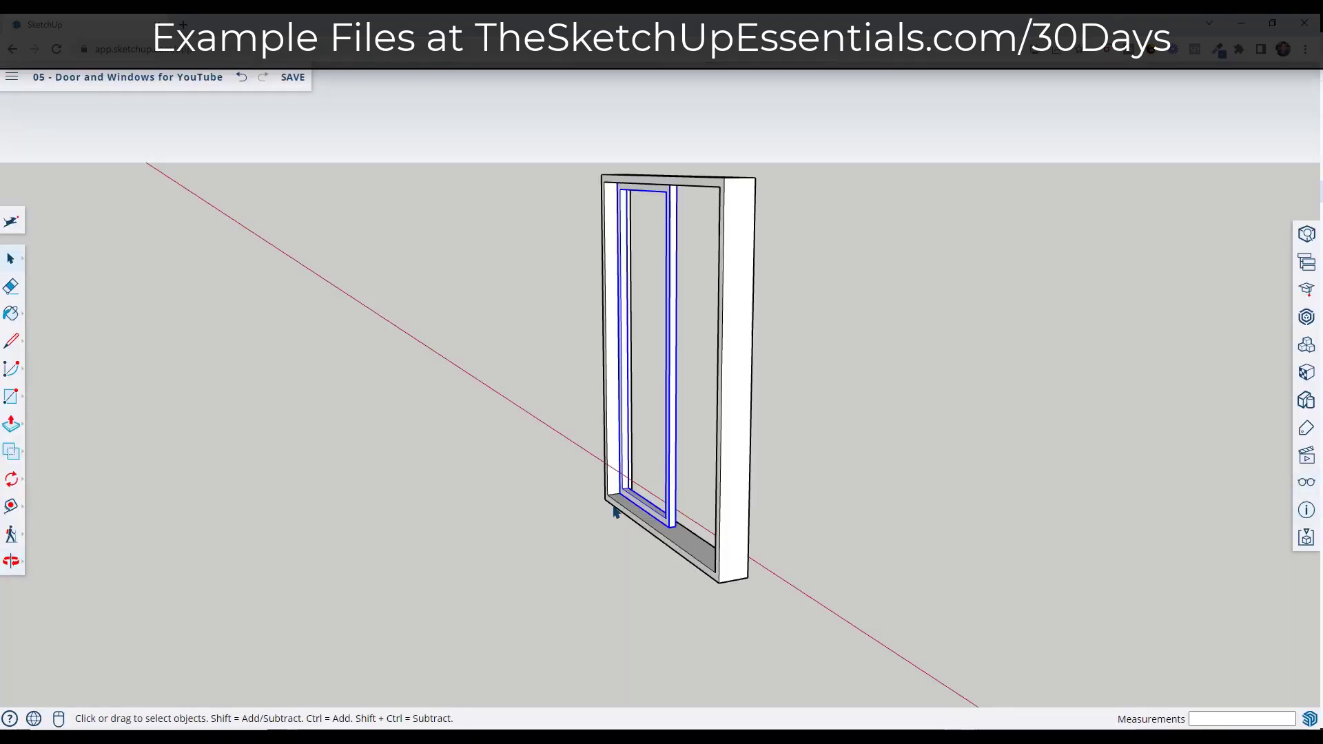
{"action": "scroll", "coordinate": [620, 503], "scroll_direction": "up", "scroll_amount": 3}
{"action": "key", "text": "m"}
{"action": "scroll", "coordinate": [629, 487], "scroll_direction": "up", "scroll_amount": 2}
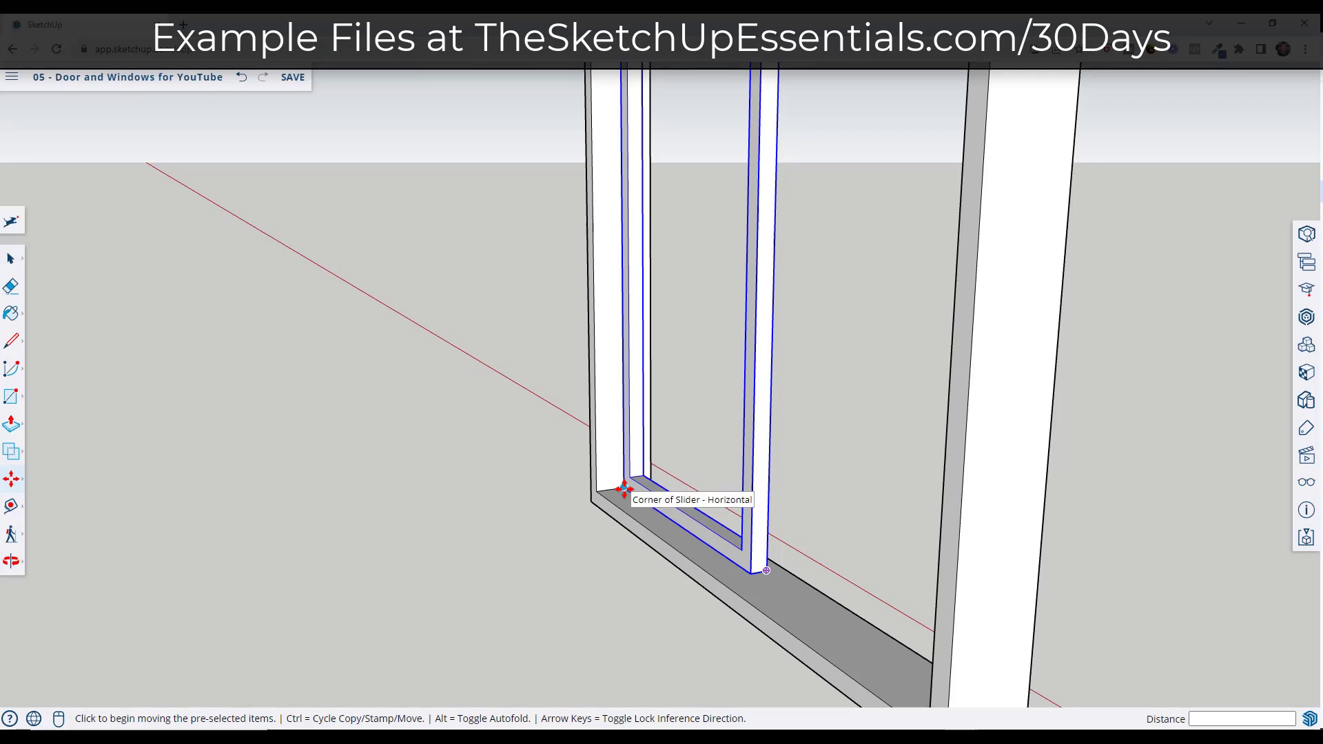
{"action": "key", "text": "ctrl"}
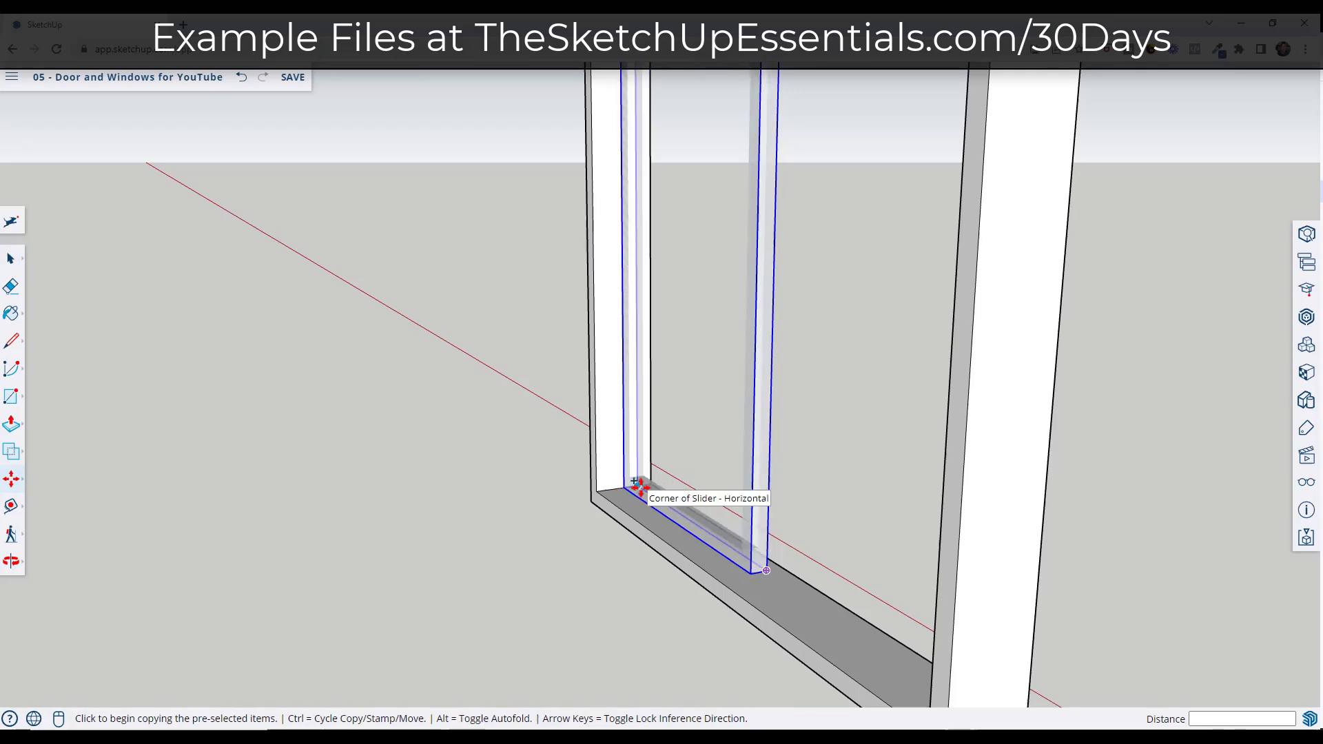
{"action": "left_click", "coordinate": [637, 485]}
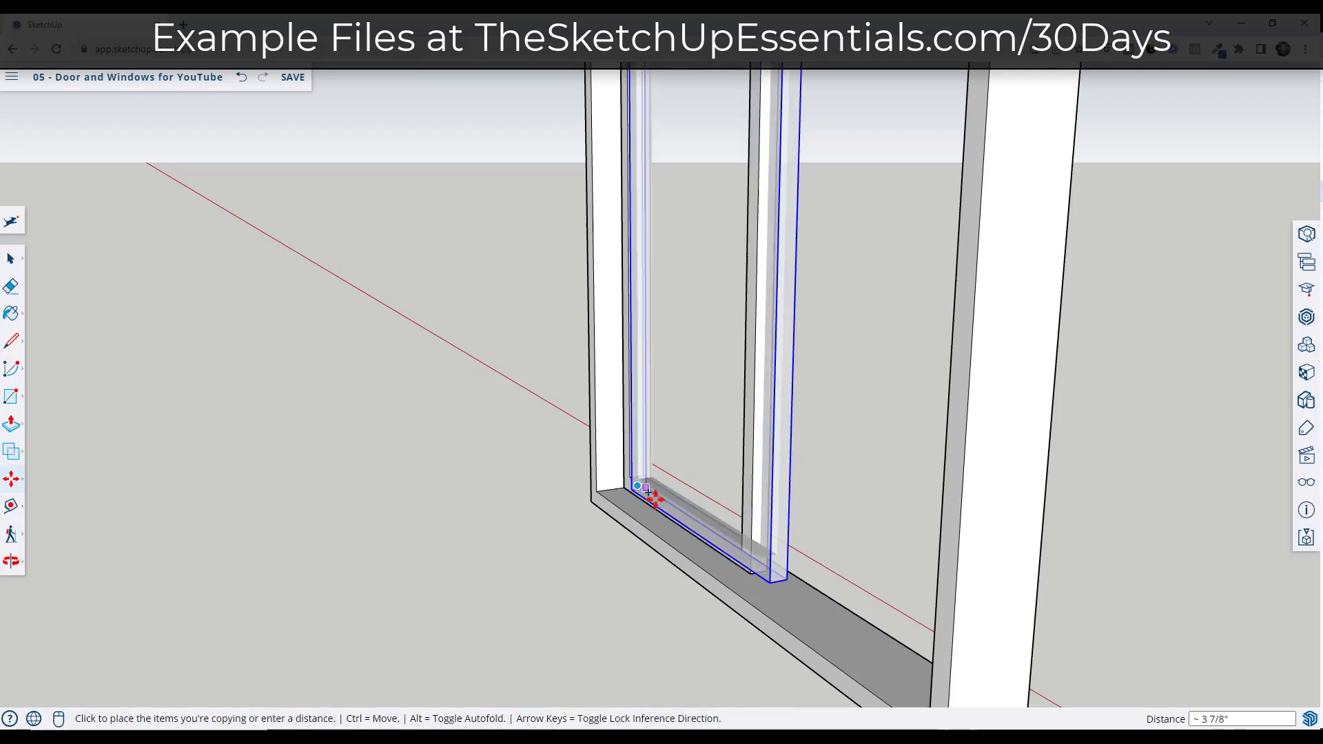
{"action": "left_click", "coordinate": [750, 566]}
{"action": "scroll", "coordinate": [750, 566], "scroll_direction": "down", "scroll_amount": 3}
{"action": "middle_click_drag", "start_coordinate": [856, 584], "coordinate": [655, 490]}
{"action": "key", "text": "space"}
{"action": "scroll", "coordinate": [655, 490], "scroll_direction": "down", "scroll_amount": 5}
{"action": "scroll", "coordinate": [646, 299], "scroll_direction": "up", "scroll_amount": 3}
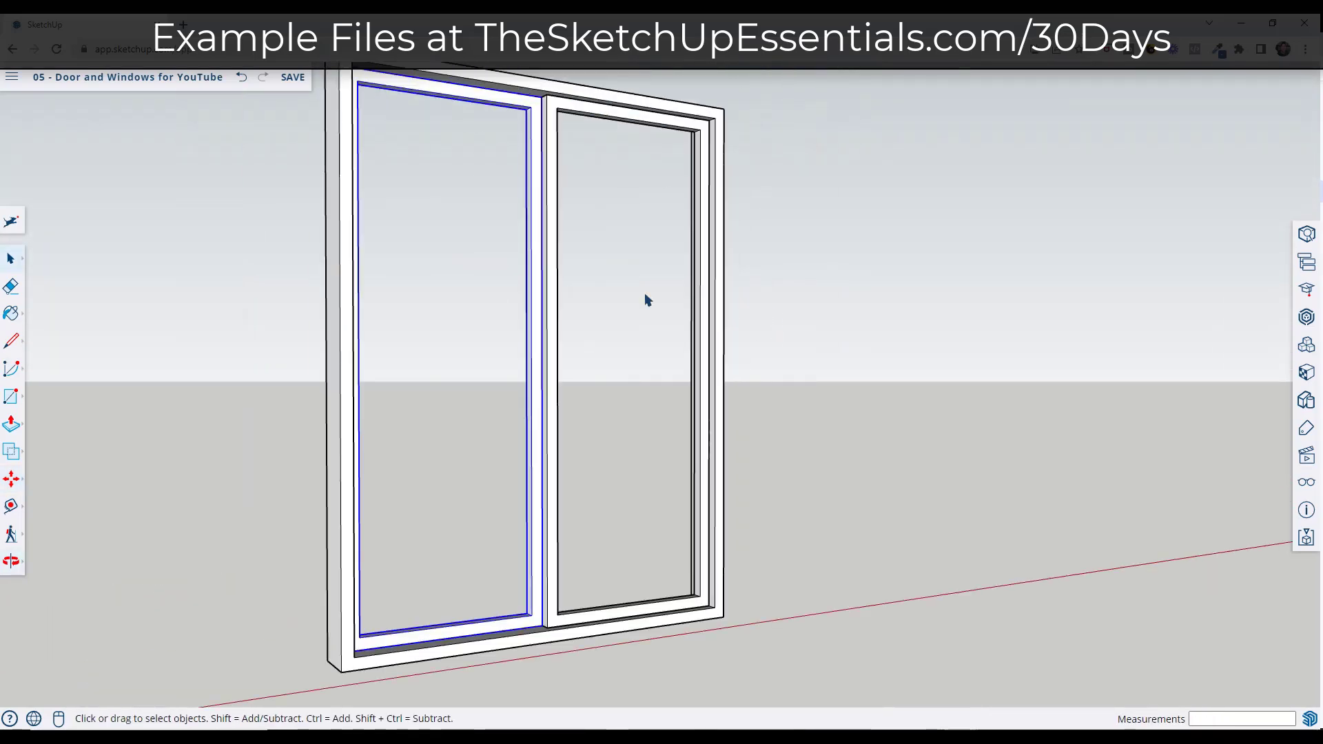
- Inside the front slider component, draw a 1' 3" by 3' 8" glass rectangle between the mid-depth points of opposite inner corners
{"action": "left_click", "coordinate": [551, 271]}
{"action": "double_click", "coordinate": [551, 269]}
{"action": "middle_click_drag", "start_coordinate": [552, 269], "coordinate": [689, 452]}
{"action": "scroll", "coordinate": [561, 620], "scroll_direction": "up", "scroll_amount": 6}
{"action": "key", "text": "r"}
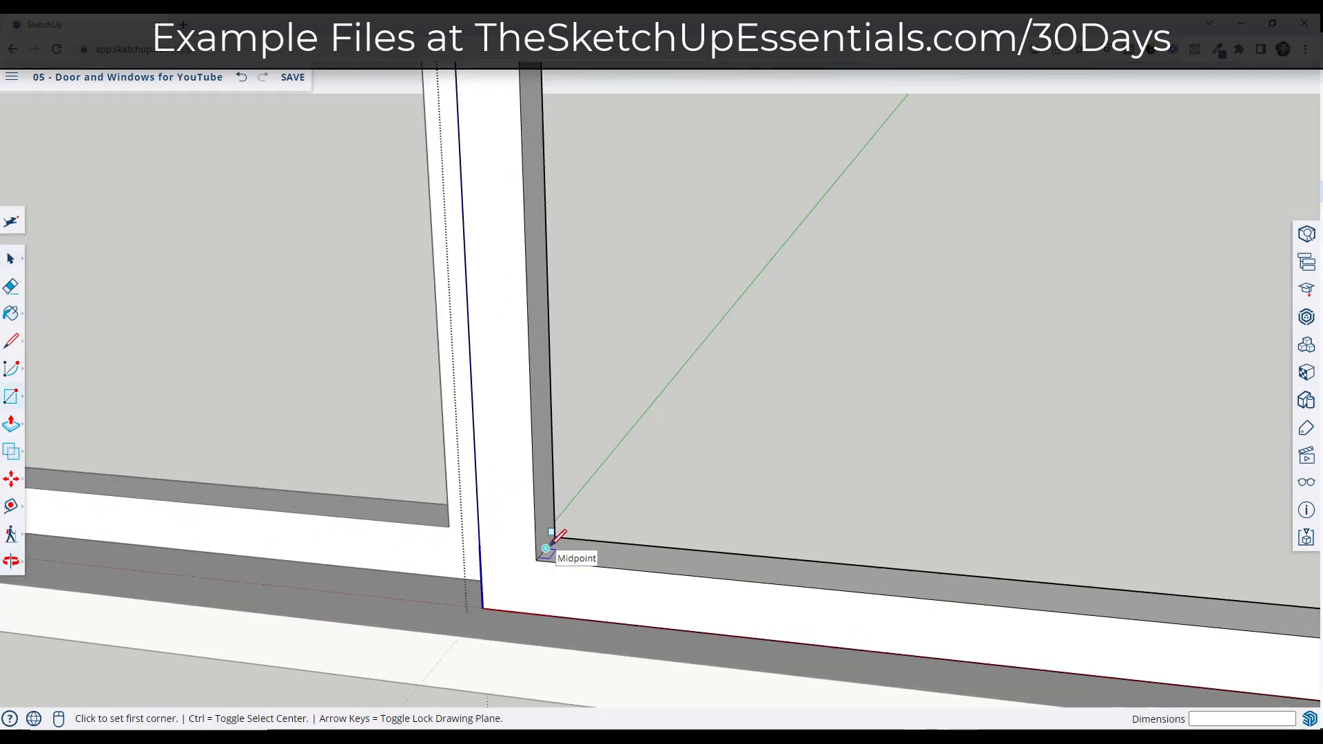
{"action": "left_click", "coordinate": [548, 546]}
{"action": "scroll", "coordinate": [675, 527], "scroll_direction": "down", "scroll_amount": 2}
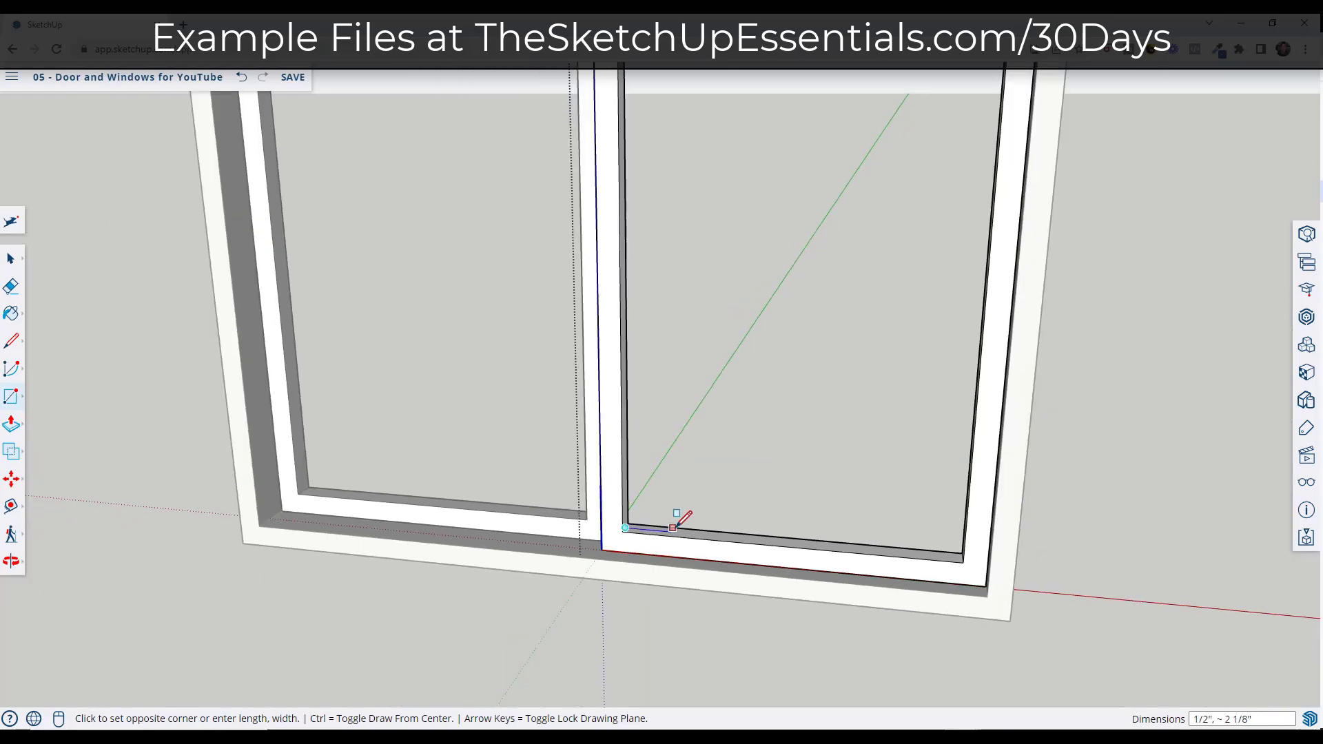
{"action": "scroll", "coordinate": [676, 522], "scroll_direction": "down", "scroll_amount": 3}
{"action": "middle_click_drag", "start_coordinate": [755, 248], "coordinate": [717, 107]}
{"action": "scroll", "coordinate": [716, 107], "scroll_direction": "up", "scroll_amount": 3}
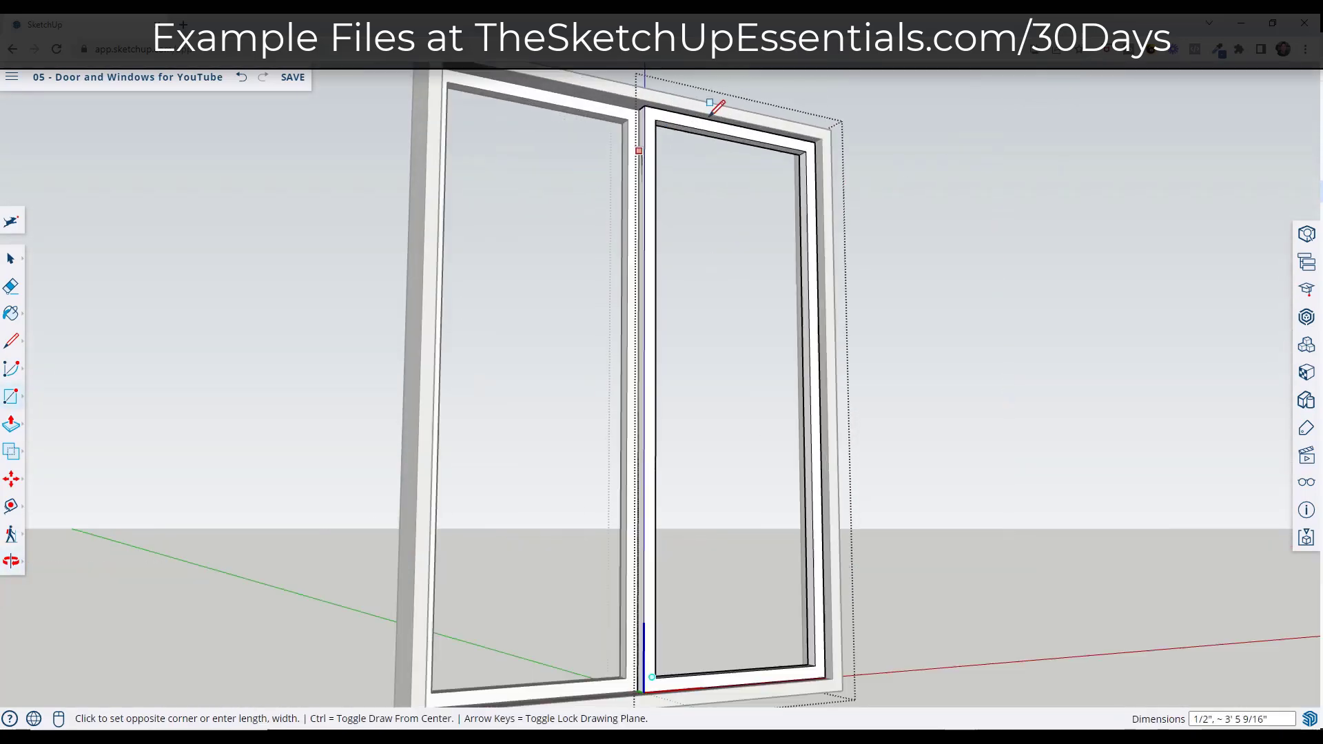
{"action": "scroll", "coordinate": [716, 106], "scroll_direction": "up", "scroll_amount": 5}
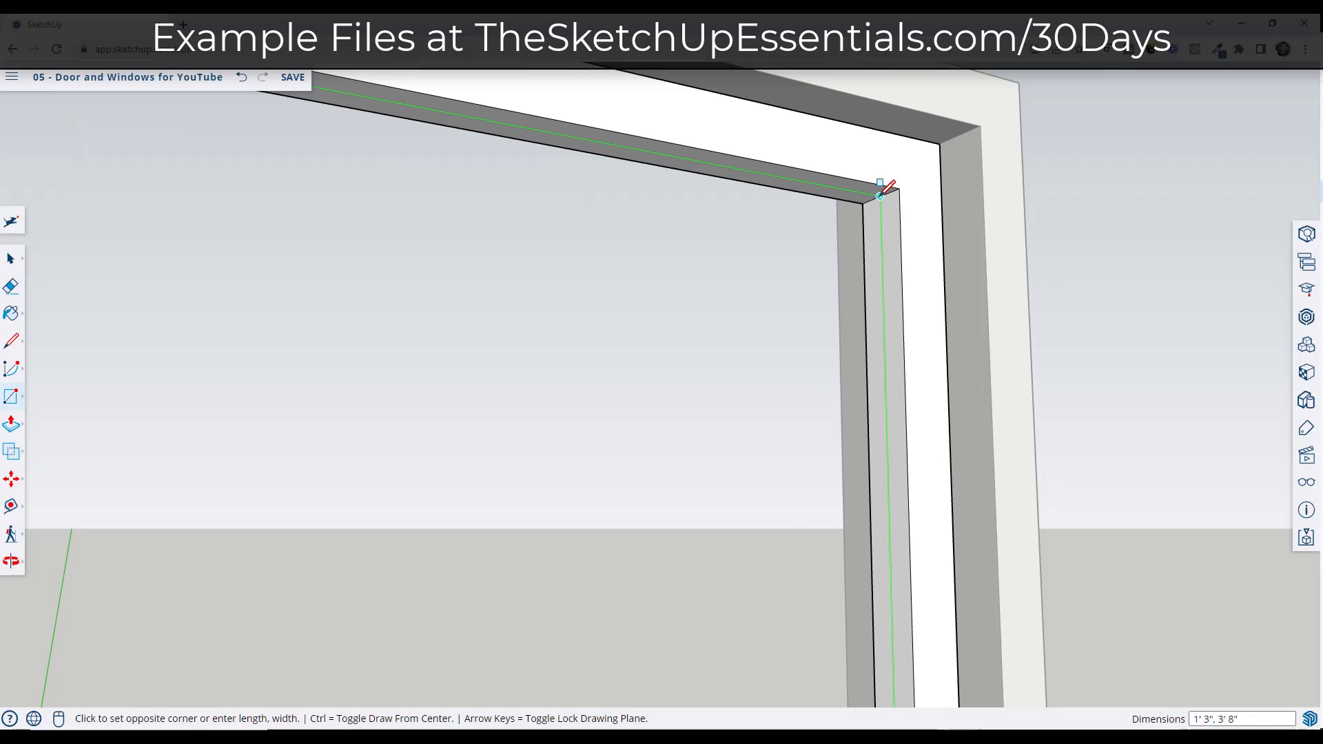
{"action": "left_click", "coordinate": [880, 195]}
{"action": "key", "text": "space"}
{"action": "scroll", "coordinate": [917, 276], "scroll_direction": "down", "scroll_amount": 8}
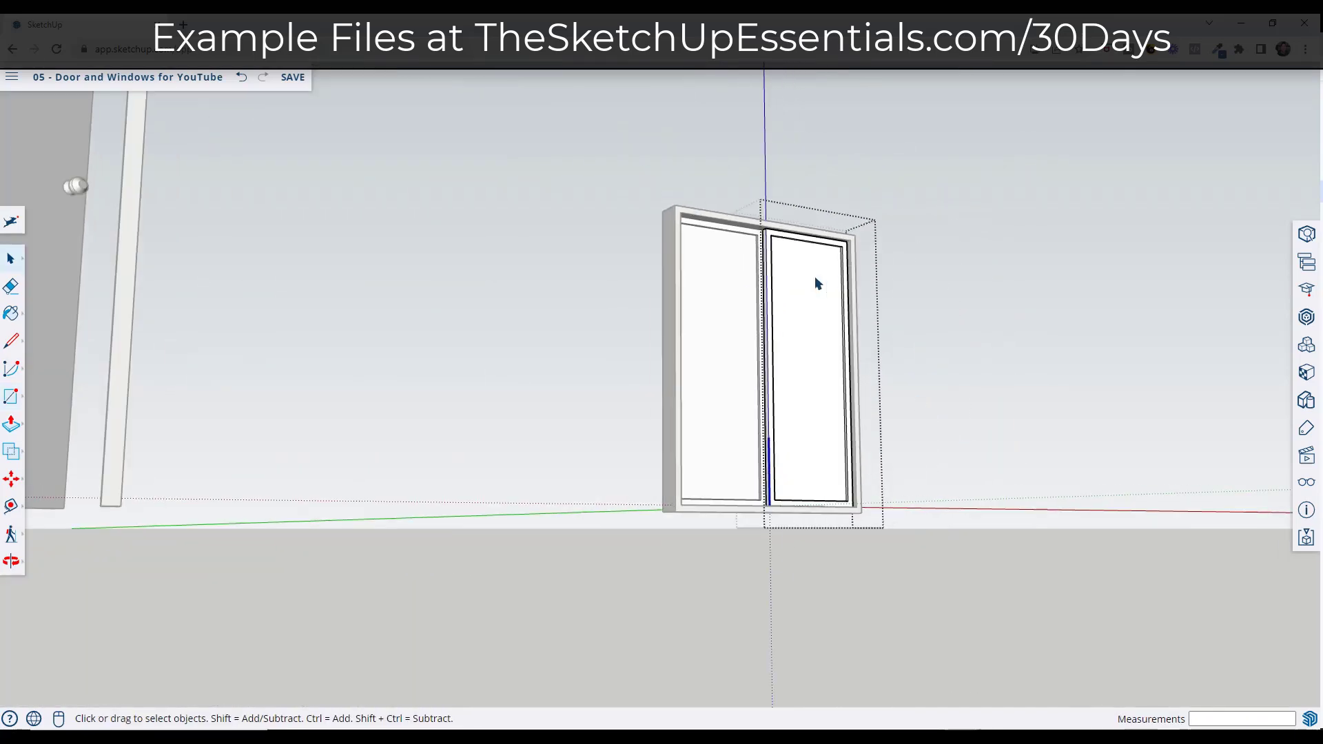
- Make the glass pane's face and edges a group within the slider component and close the component
{"action": "scroll", "coordinate": [819, 296], "scroll_direction": "up", "scroll_amount": 1}
{"action": "triple_click", "coordinate": [822, 306]}
{"action": "right_click", "coordinate": [823, 307]}
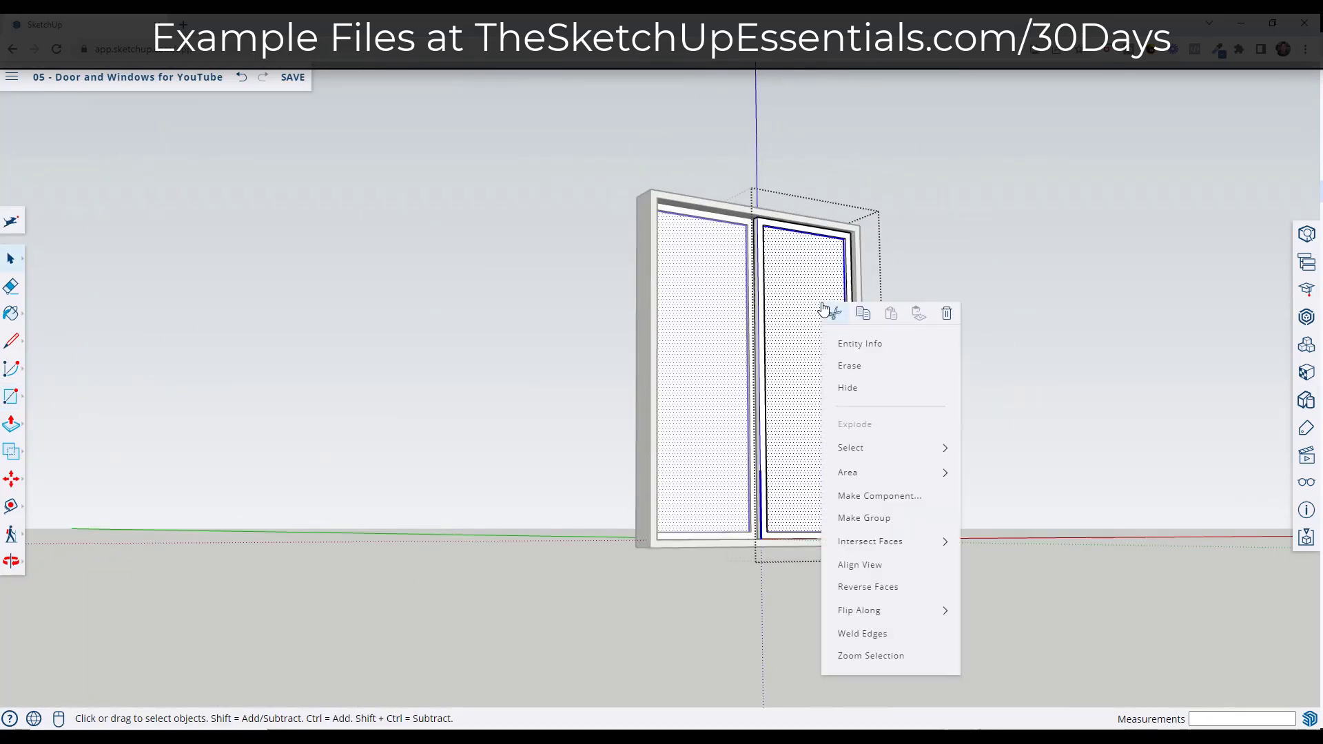
{"action": "left_click", "coordinate": [898, 521]}
{"action": "scroll", "coordinate": [850, 328], "scroll_direction": "up", "scroll_amount": 5}
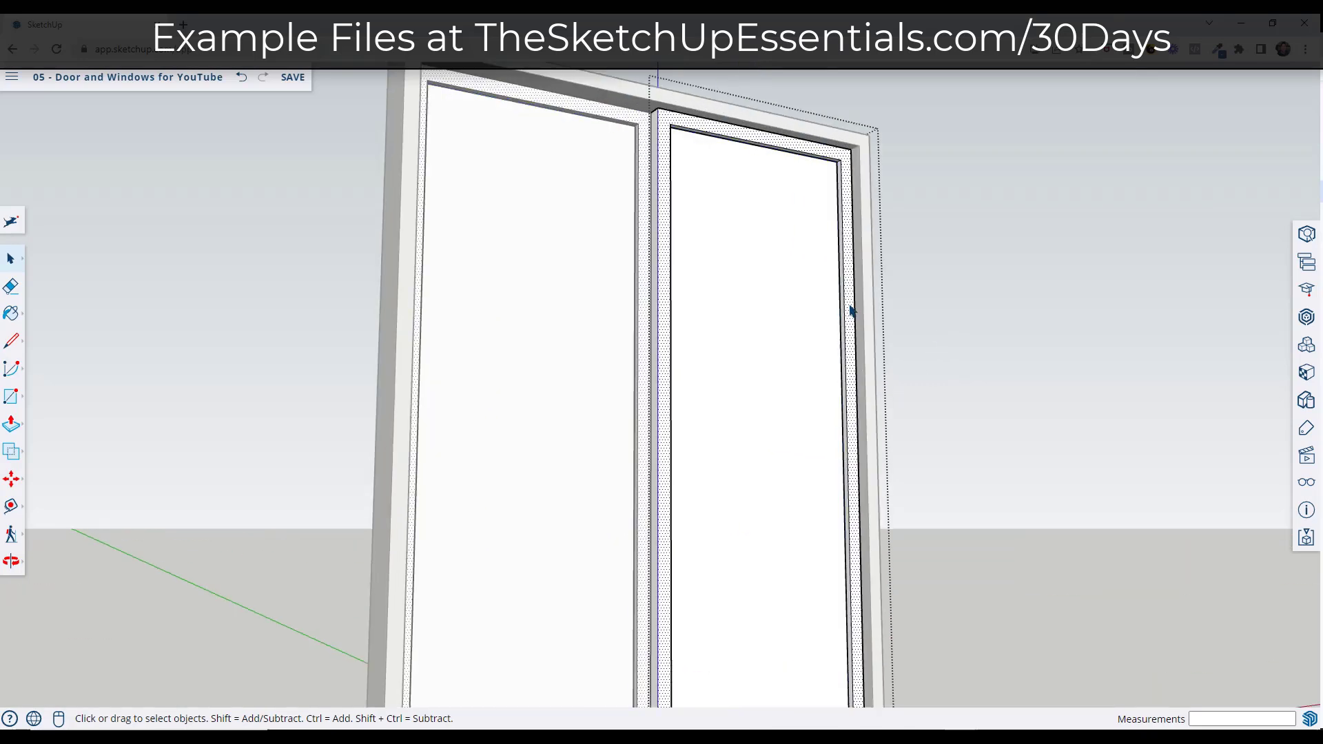
{"action": "scroll", "coordinate": [851, 310], "scroll_direction": "down", "scroll_amount": 1}
{"action": "left_click", "coordinate": [989, 295]}
{"action": "scroll", "coordinate": [744, 209], "scroll_direction": "down", "scroll_amount": 3}
{"action": "middle_click_drag", "start_coordinate": [744, 210], "coordinate": [806, 403]}
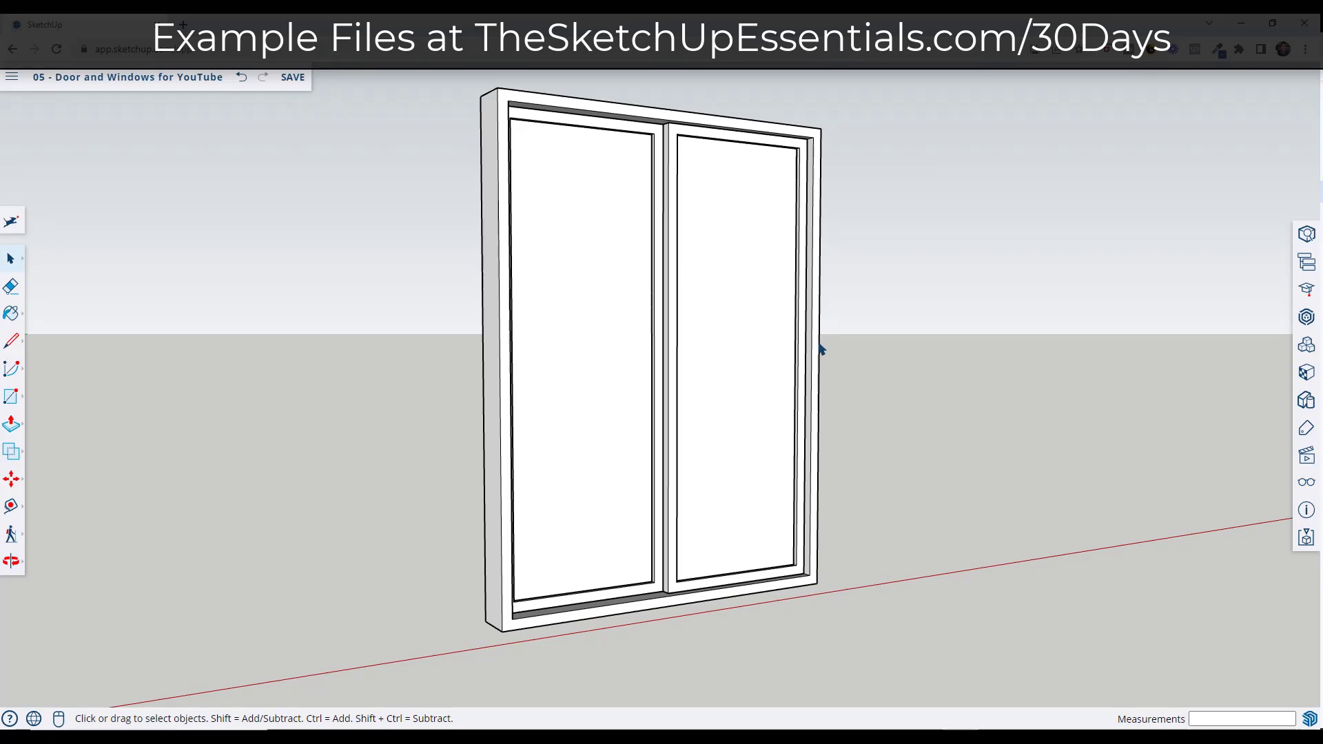
- Paint the window's outer frame group with the dark Ty_Gray2 material from the model's colours
{"action": "left_click", "coordinate": [1307, 375]}
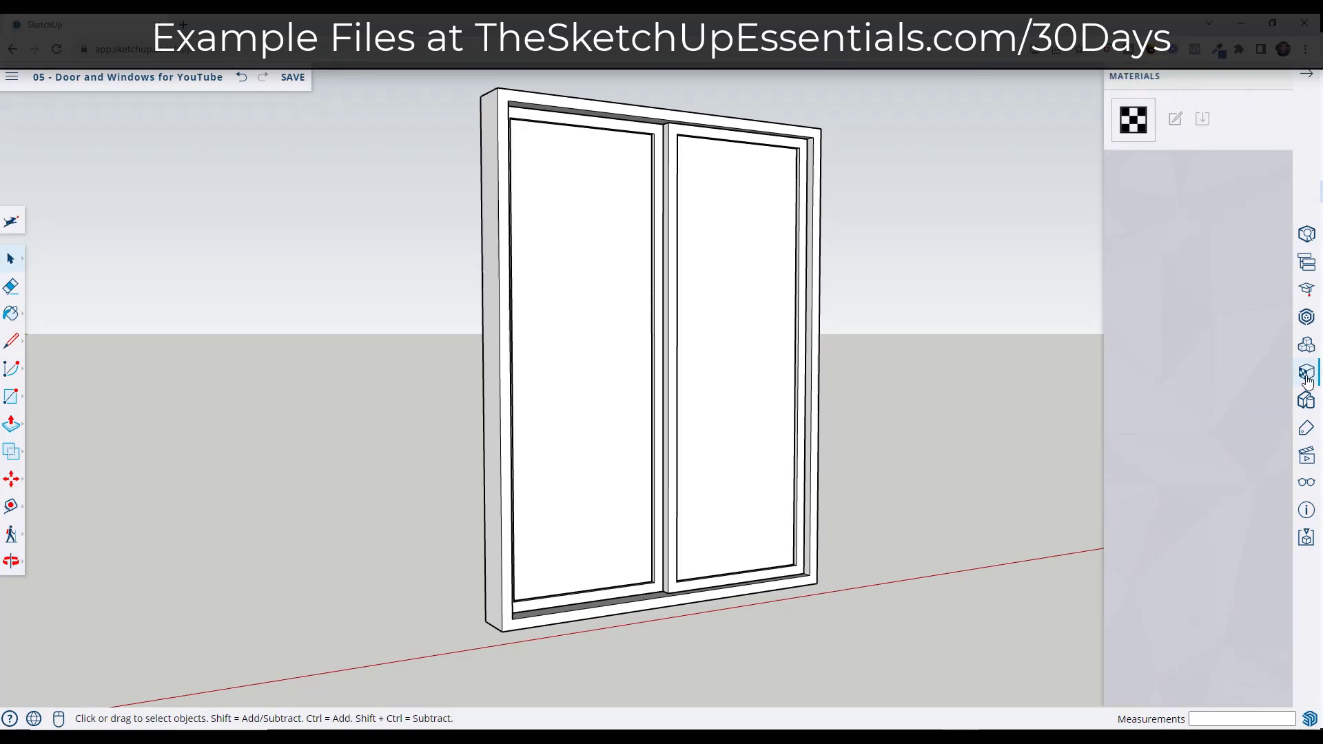
{"action": "left_click", "coordinate": [1160, 214]}
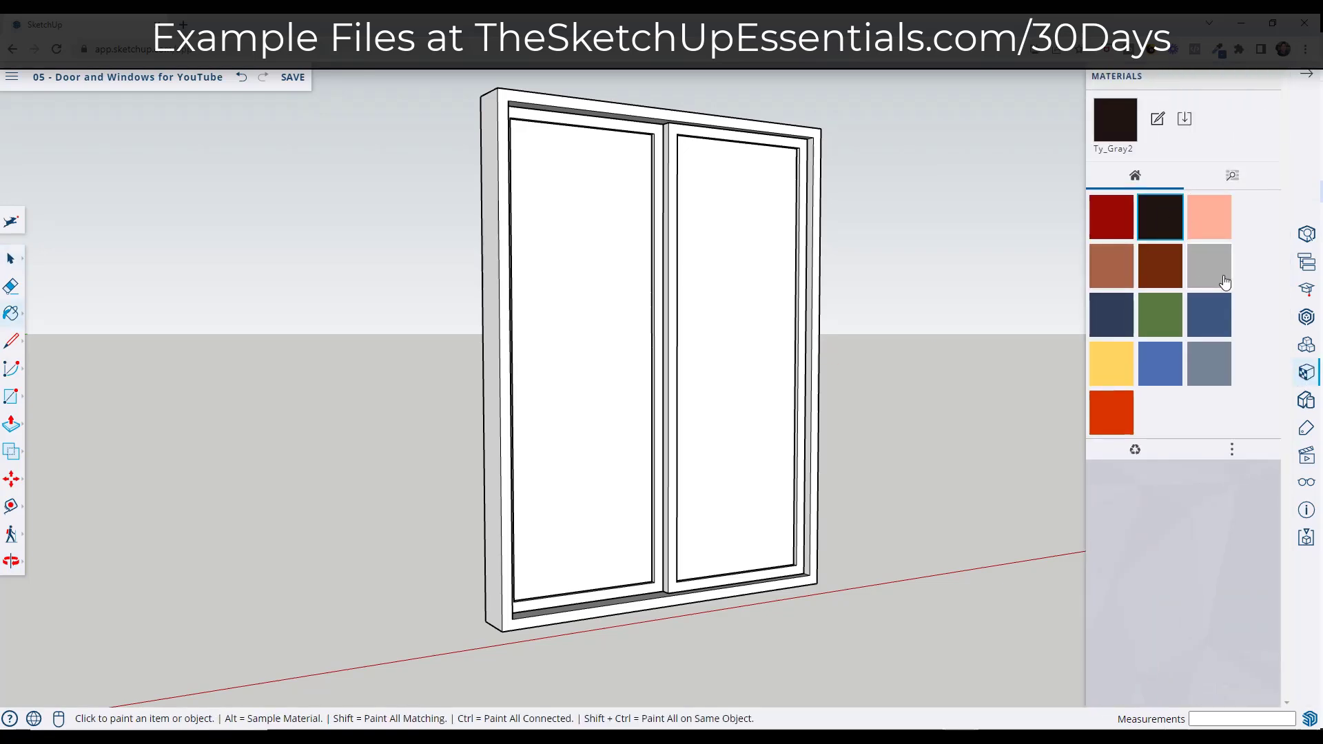
{"action": "left_click", "coordinate": [817, 269]}
{"action": "key", "text": "space"}
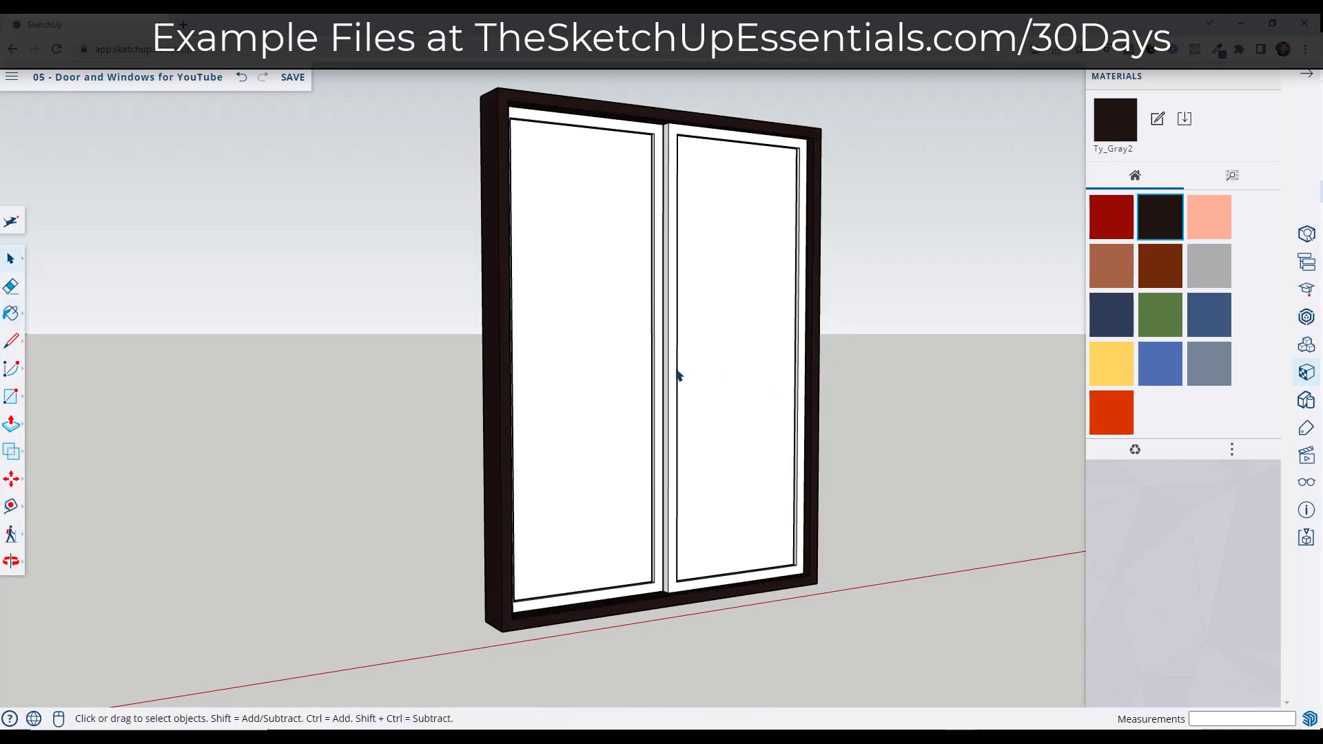
- Inside the front slider component, select all the sash frame geometry and paint it with Ty_Gray2
{"action": "double_click", "coordinate": [673, 363]}
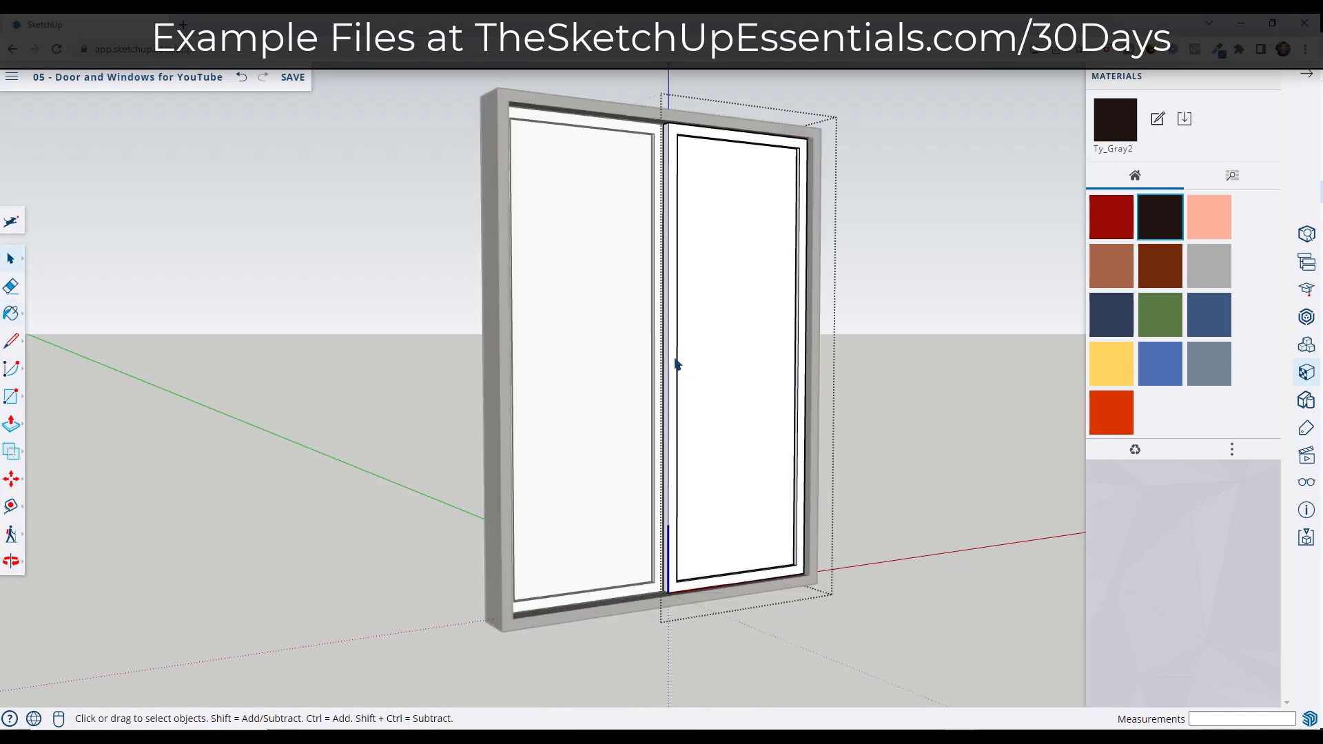
{"action": "triple_click", "coordinate": [803, 350]}
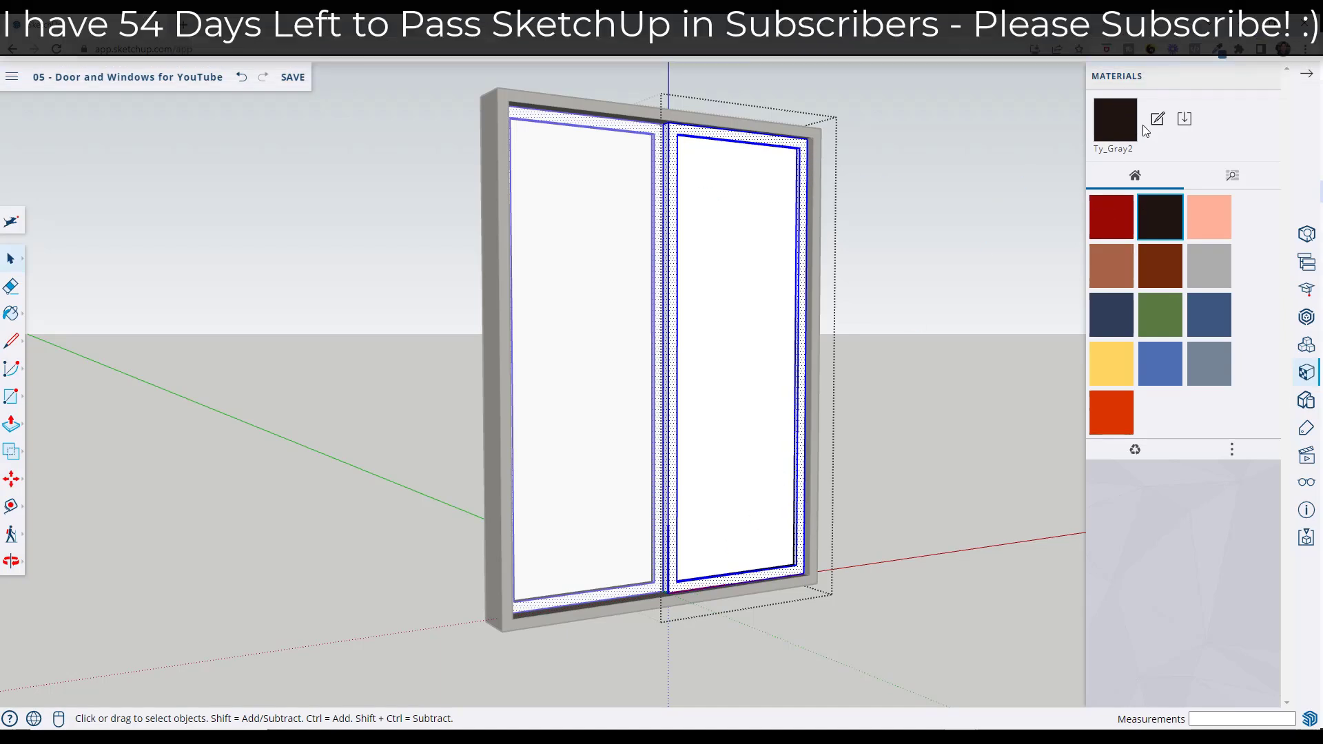
{"action": "left_click", "coordinate": [1154, 198]}
{"action": "left_click", "coordinate": [803, 153]}
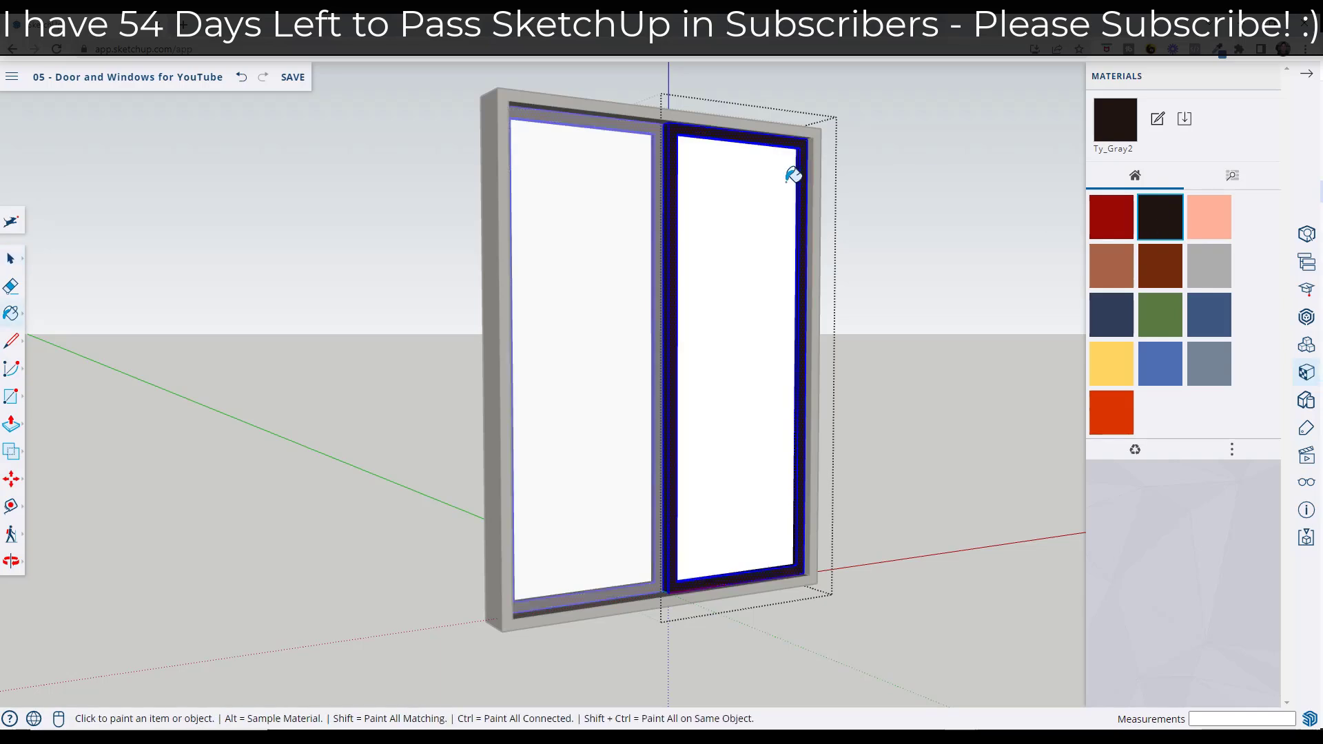
{"action": "key", "text": "space"}
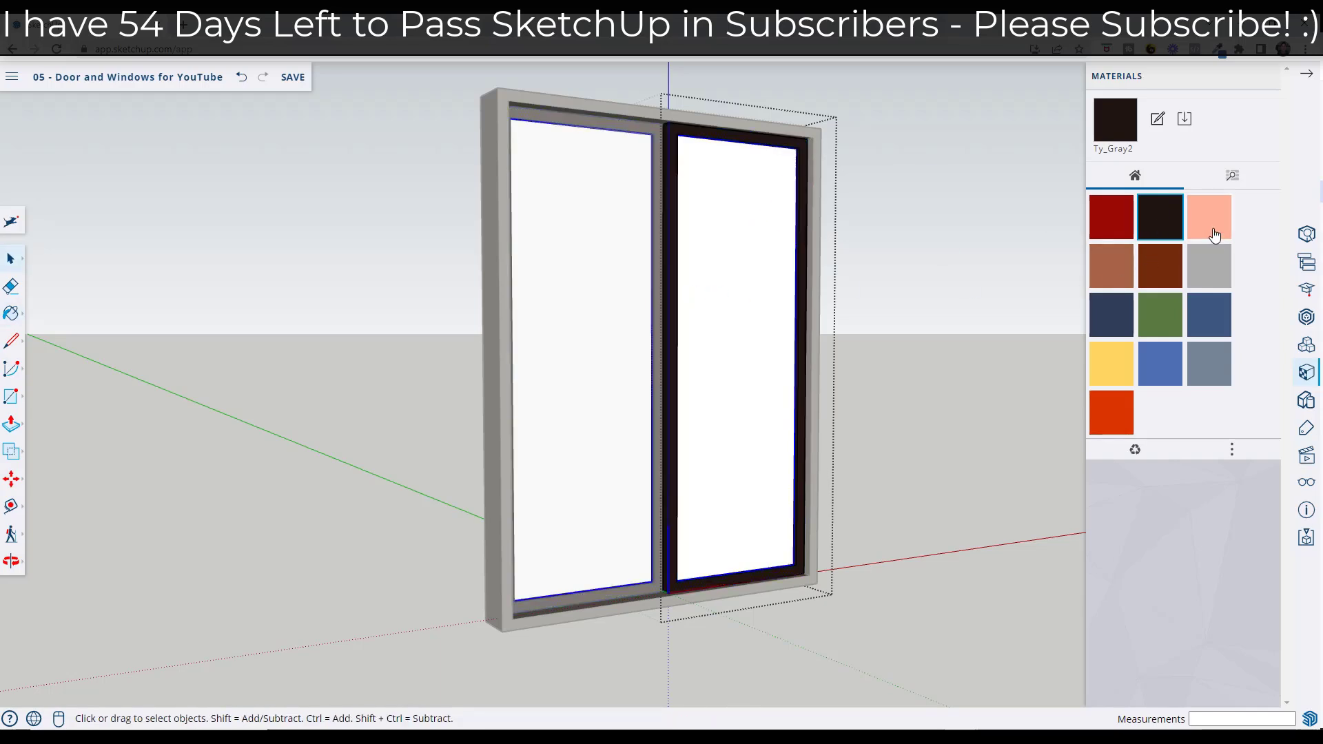
- Paint the slider's glass pane with Translucent Glass Gray from Glass and Mirrors and close the component
{"action": "left_click", "coordinate": [1231, 175]}
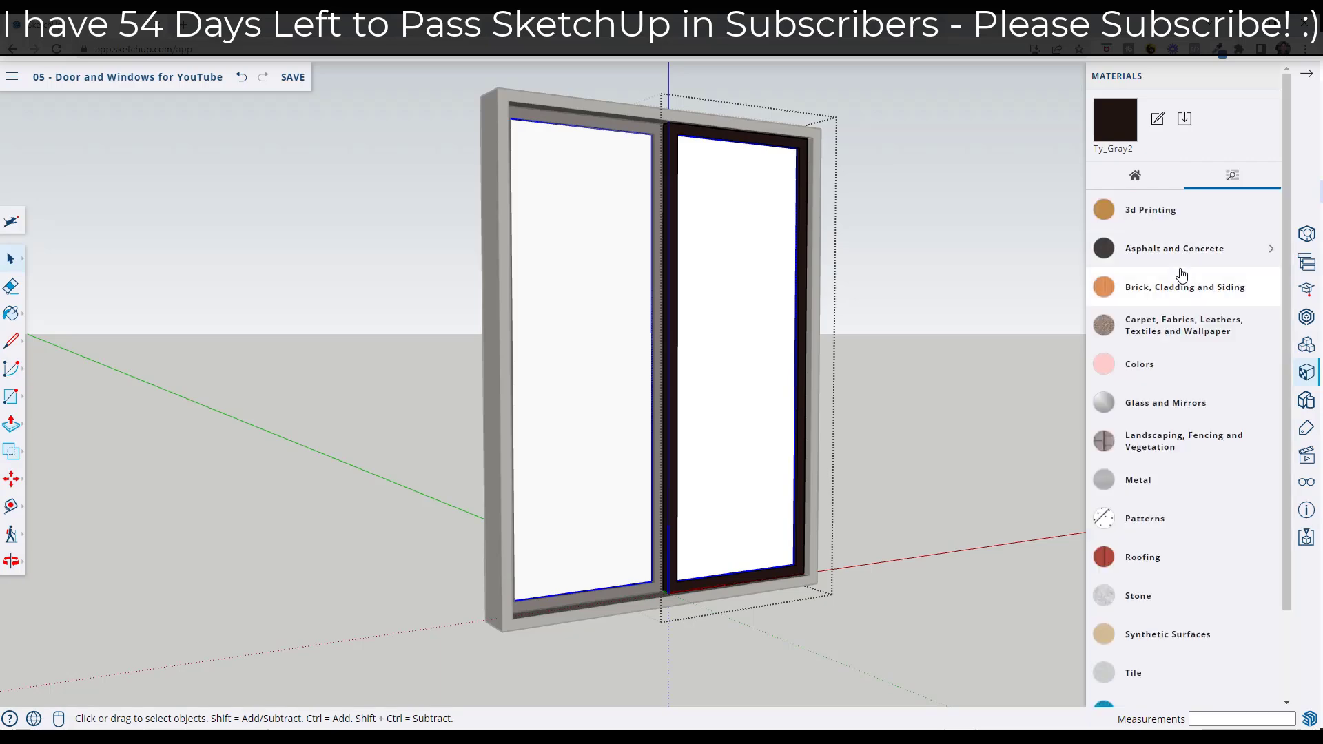
{"action": "left_click", "coordinate": [1158, 413]}
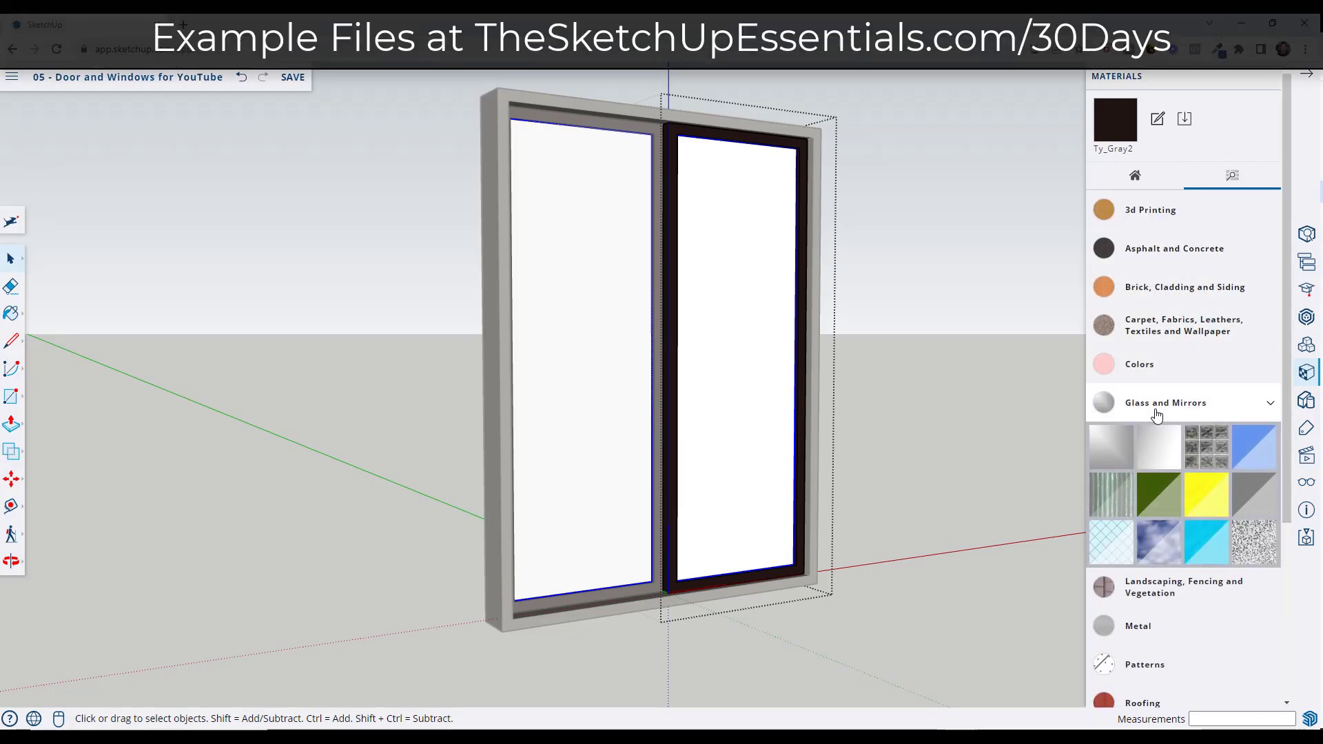
{"action": "left_click", "coordinate": [1254, 513]}
{"action": "left_click", "coordinate": [758, 351]}
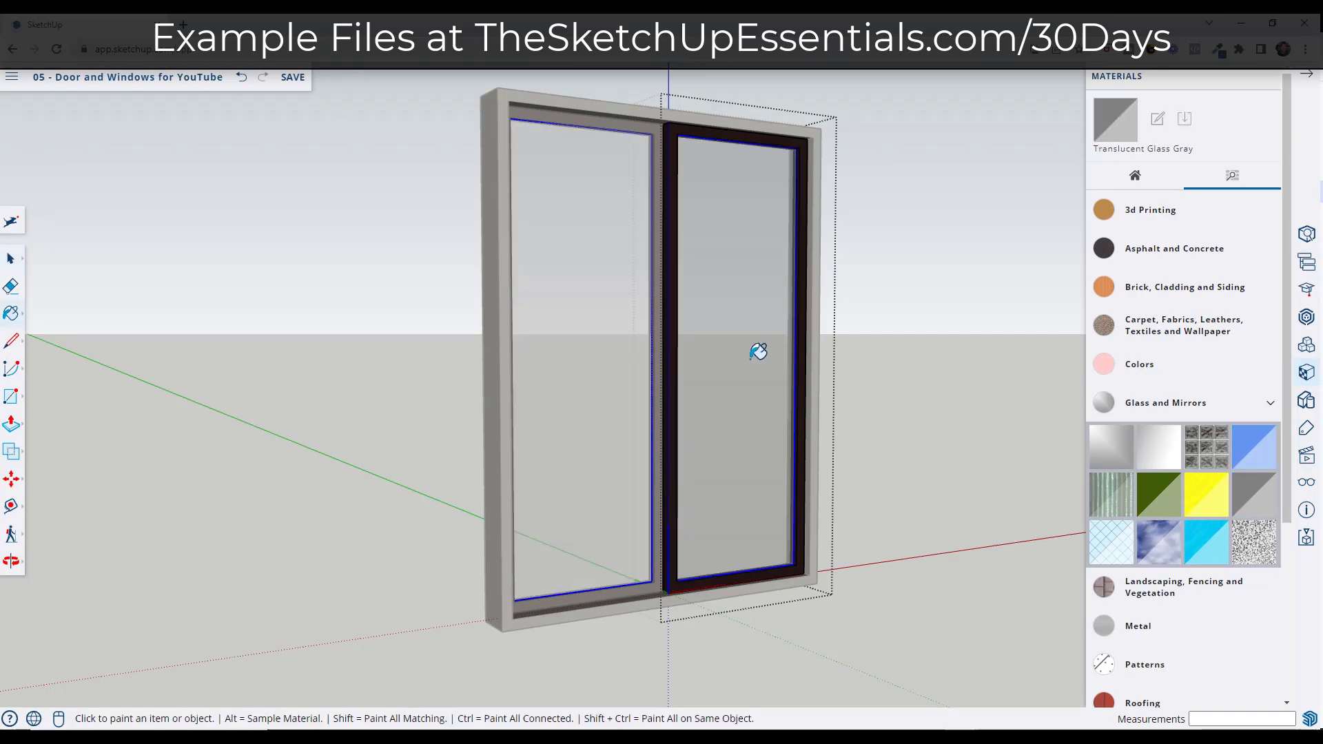
{"action": "key", "text": "space"}
{"action": "mouse_move", "coordinate": [896, 351]}
{"action": "middle_mouse_down"}
{"action": "mouse_move", "coordinate": [932, 345]}
{"action": "mouse_move", "coordinate": [709, 301]}
{"action": "middle_mouse_up"}
{"action": "scroll", "coordinate": [709, 301], "scroll_direction": "down", "scroll_amount": 3}
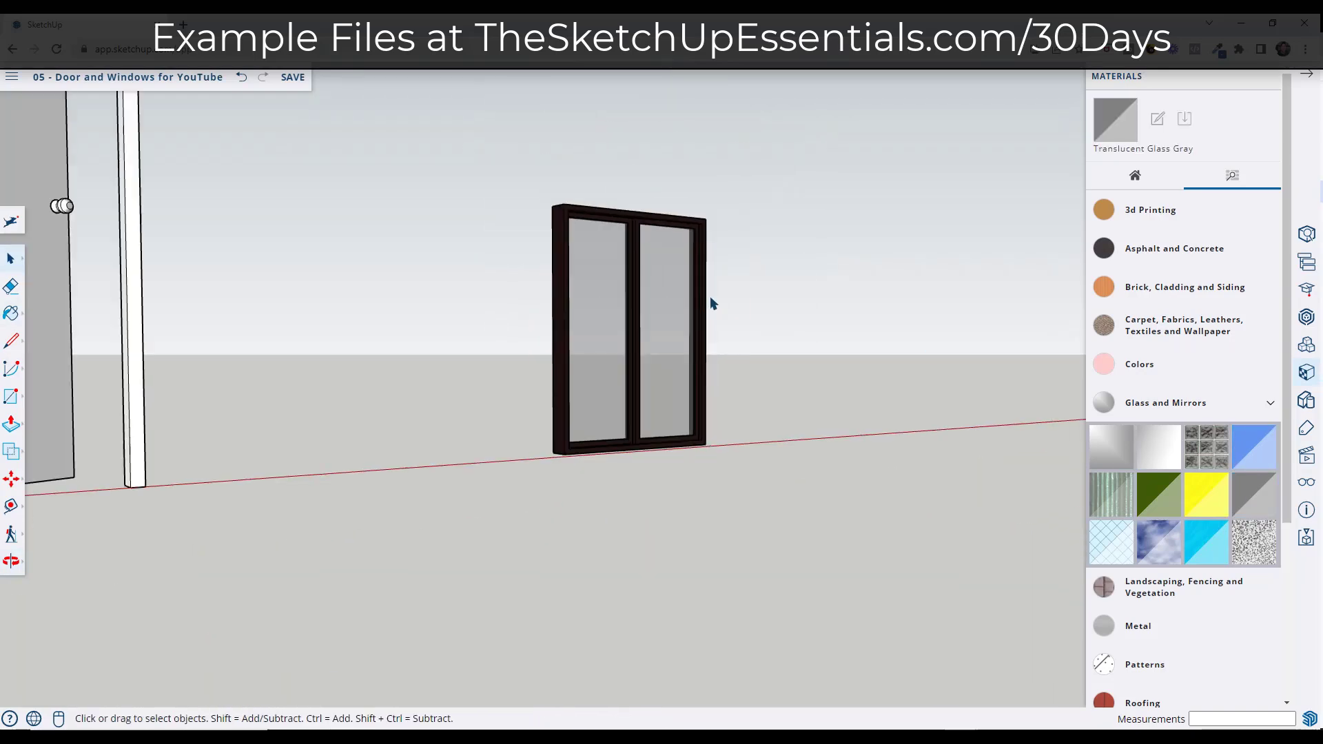
- Draw a vertical 3' by 4' rectangle on the red axis beside the finished sliding window
{"action": "scroll", "coordinate": [692, 295], "scroll_direction": "up", "scroll_amount": 3}
{"action": "middle_click_drag", "start_coordinate": [638, 272], "coordinate": [475, 457]}
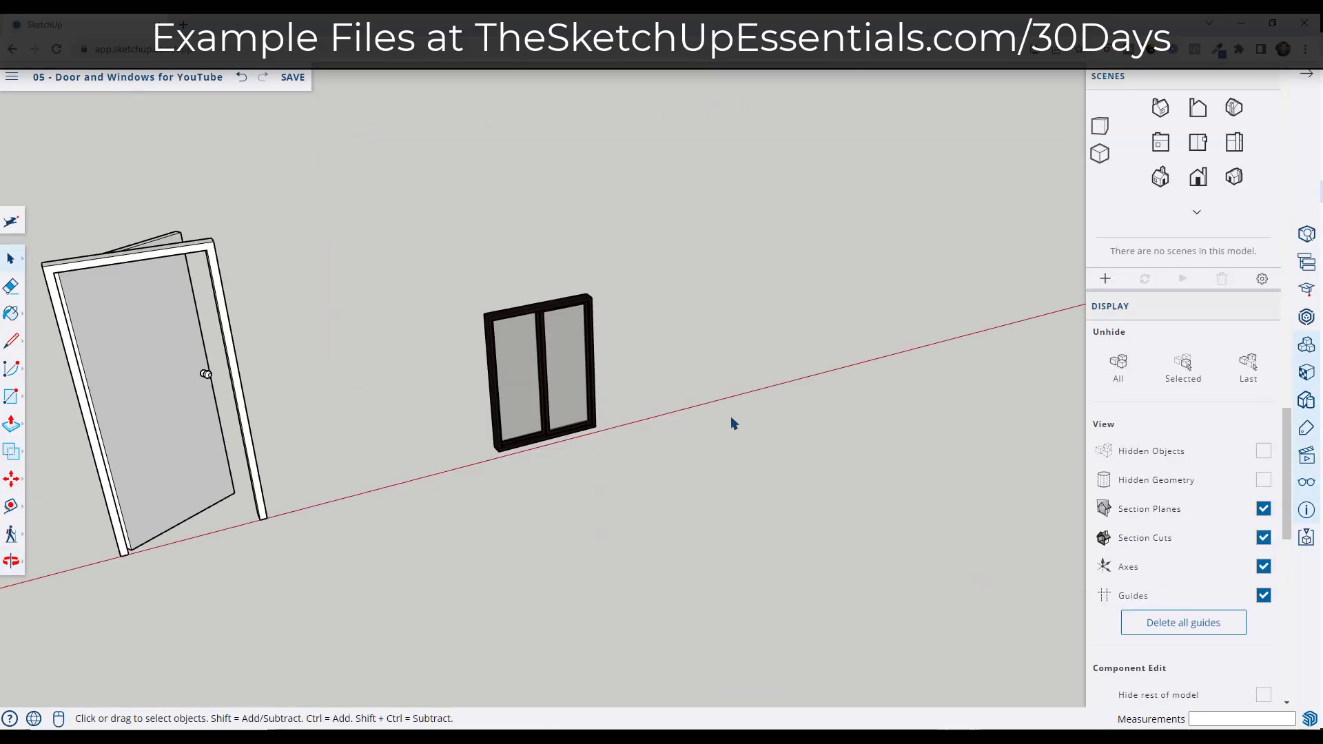
{"action": "scroll", "coordinate": [716, 379], "scroll_direction": "up", "scroll_amount": 3}
{"action": "middle_click_drag", "start_coordinate": [706, 340], "coordinate": [708, 316]}
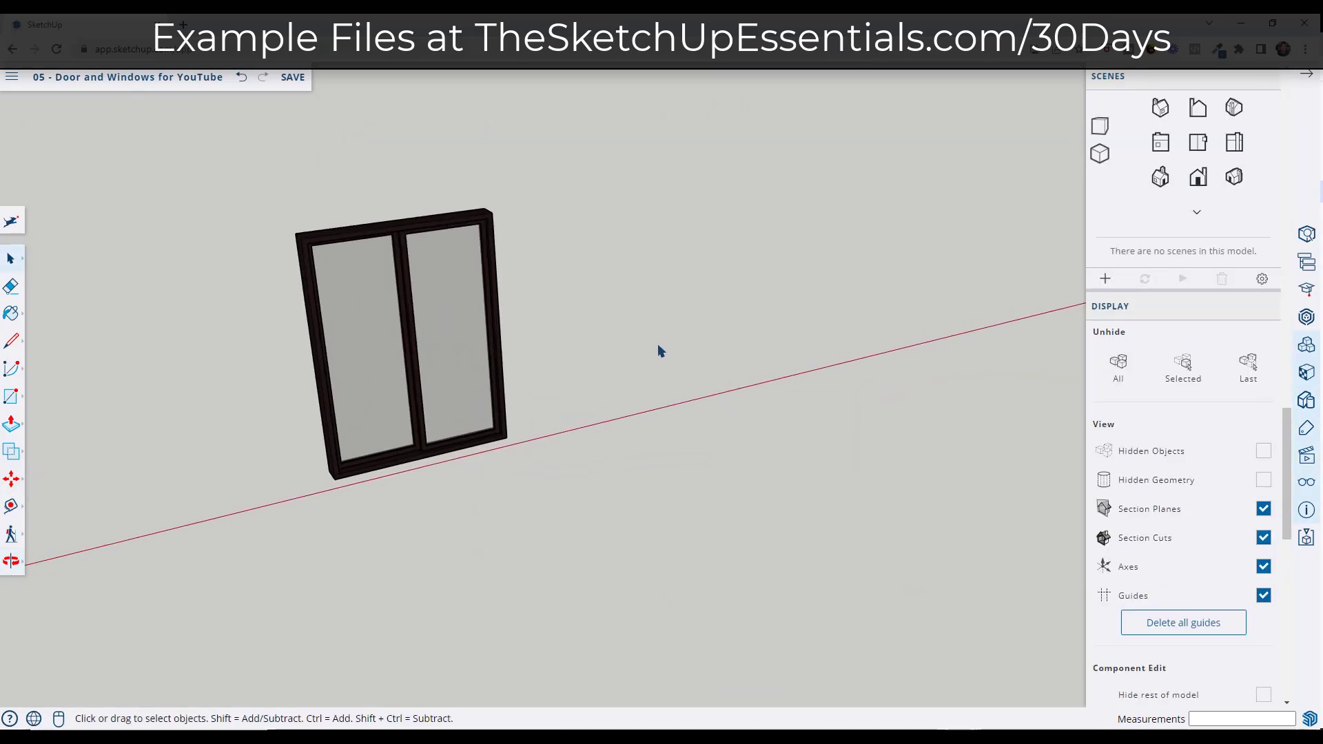
{"action": "key", "text": "r"}
{"action": "left_click", "coordinate": [624, 403]}
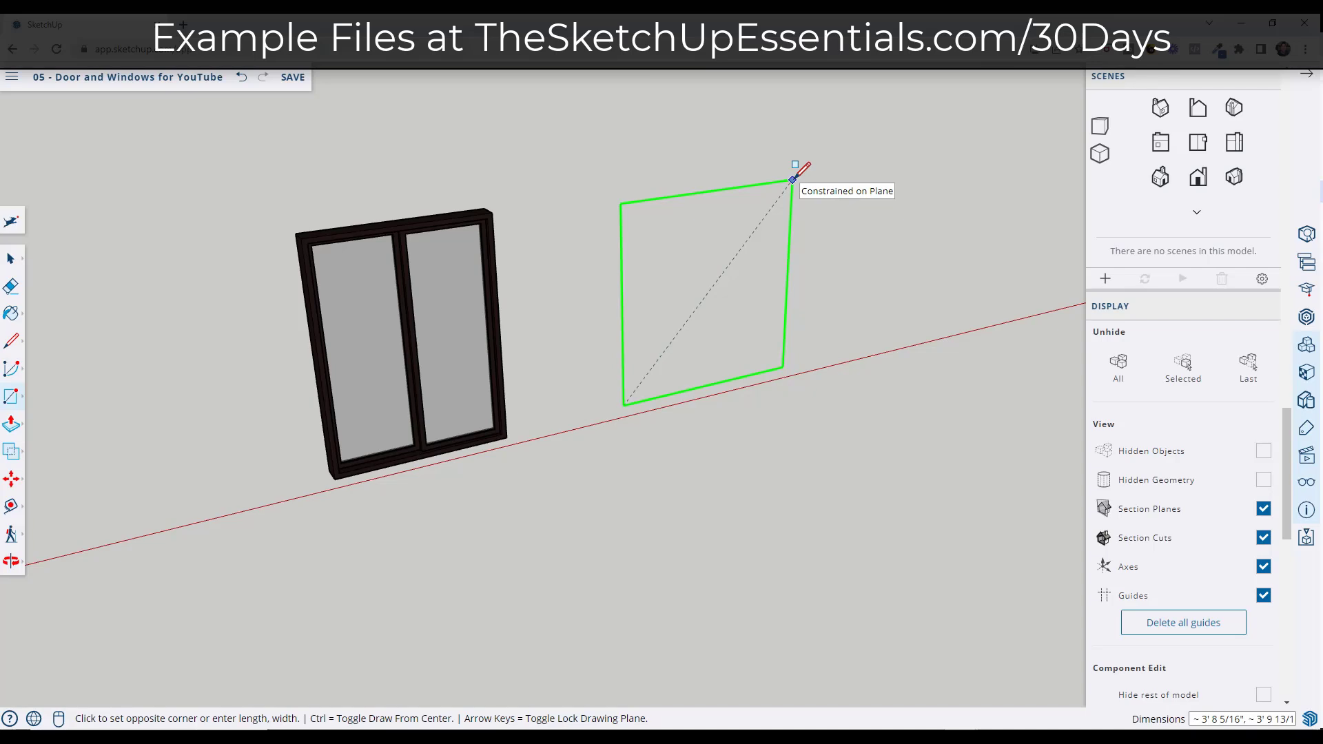
{"action": "type", "text": "3',4'"}
{"action": "key", "text": "Return"}
{"action": "key", "text": "space"}
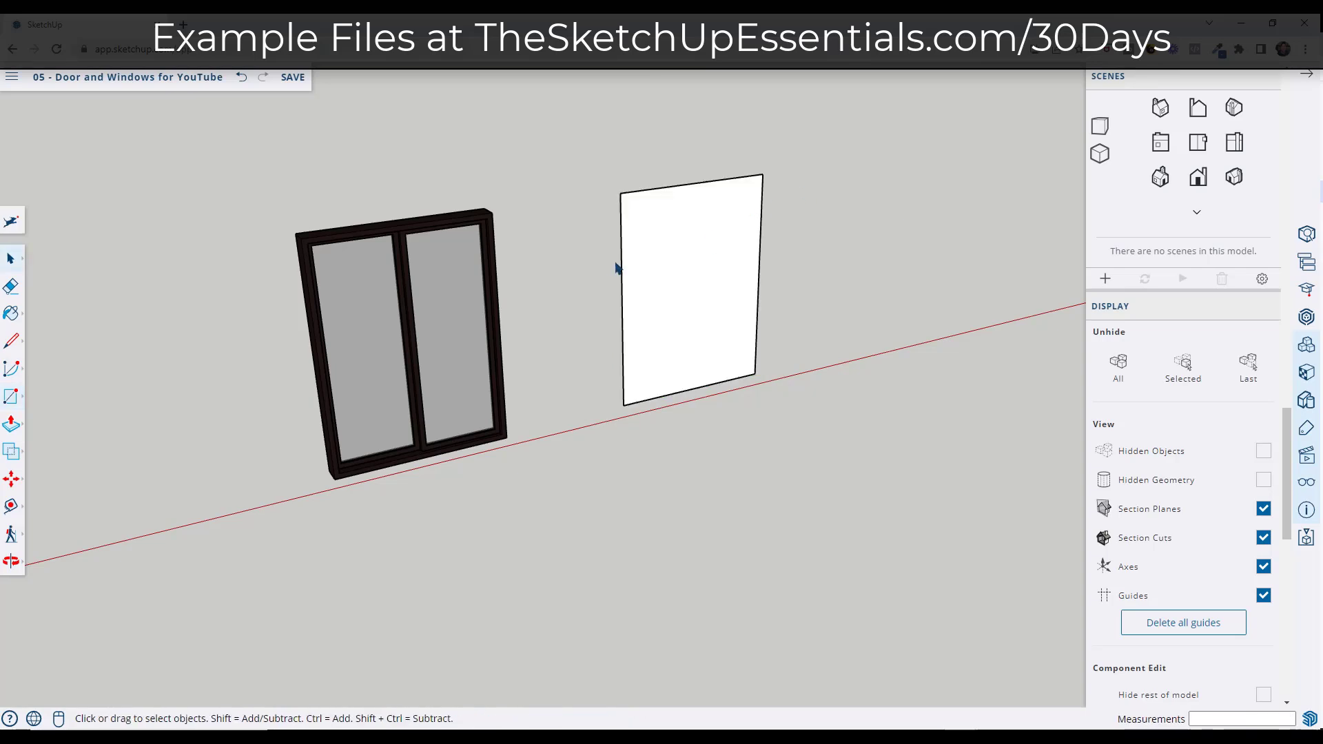
- Offset the new rectangle's edges 1" inward to outline the second window's frame
{"action": "key", "text": "f"}
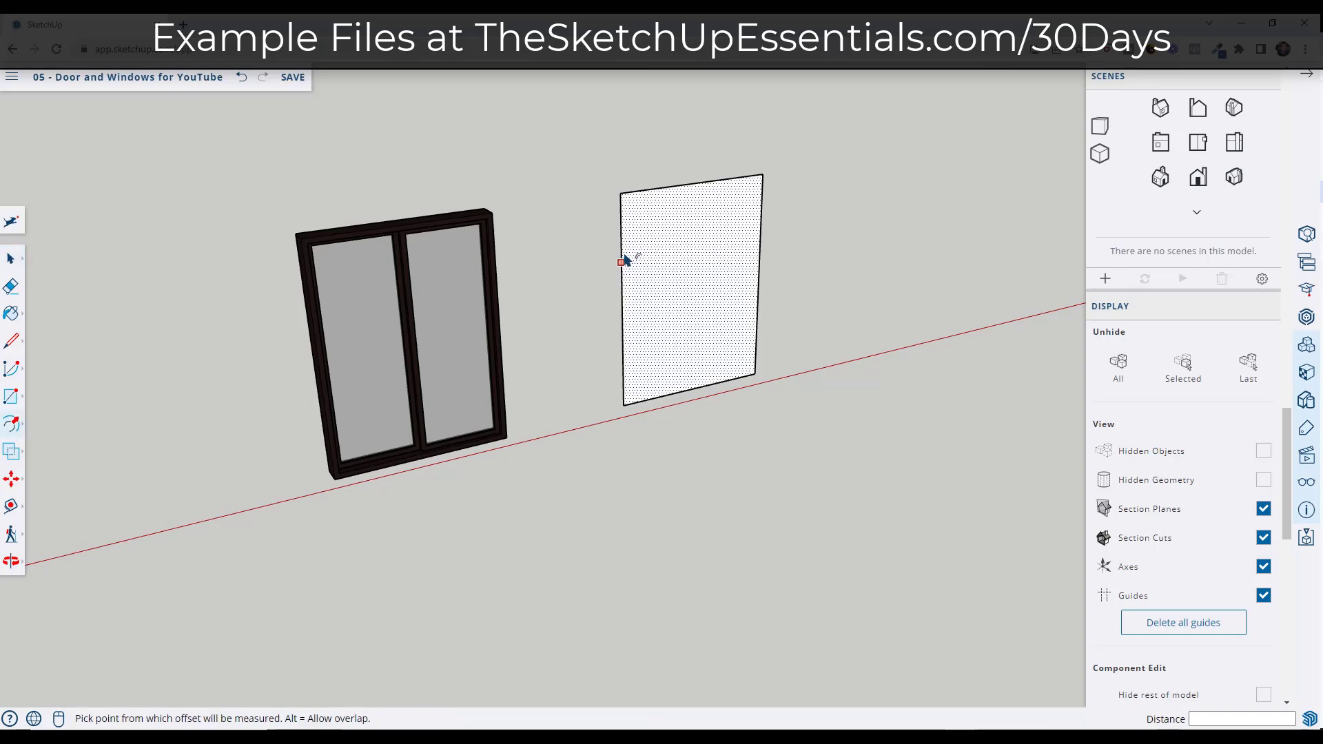
{"action": "left_click", "coordinate": [628, 239]}
{"action": "left_click", "coordinate": [629, 238]}
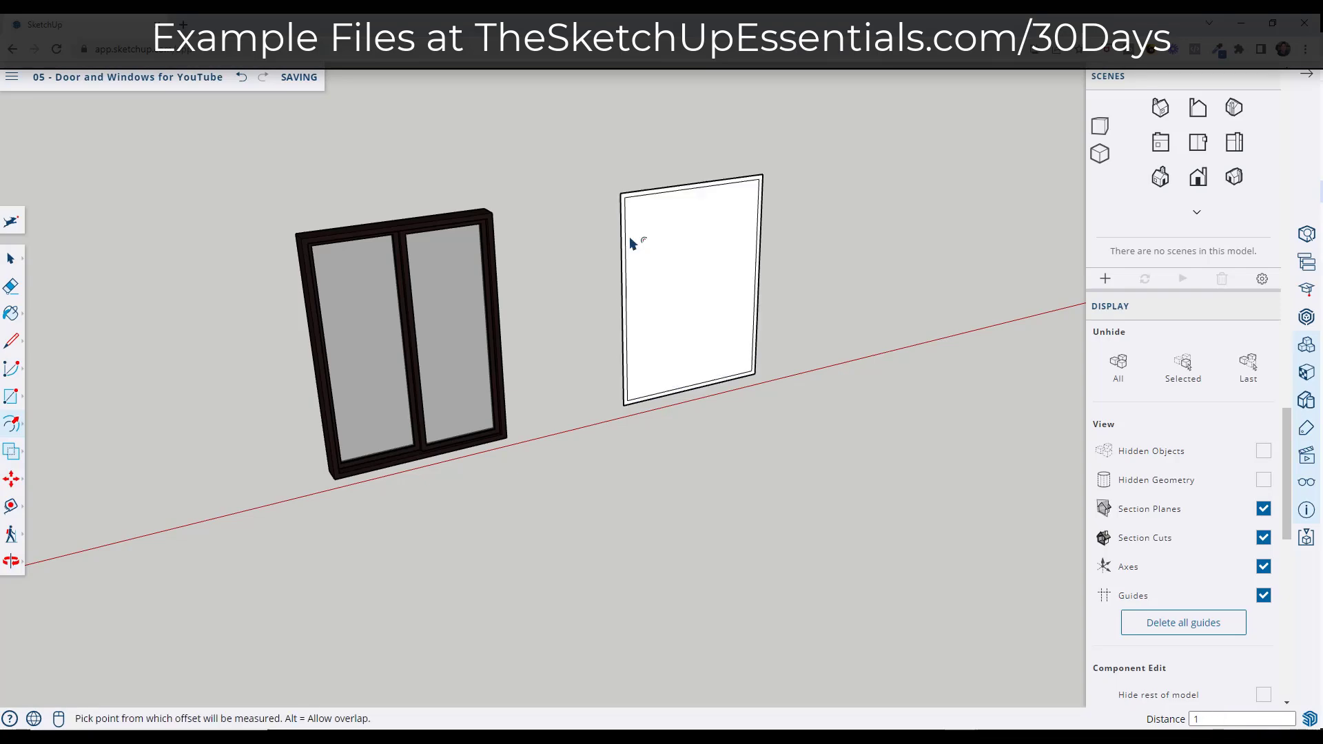
{"action": "key", "text": "space"}
- Extrude the border face between the two outlines 4" to form the window frame
{"action": "key", "text": "p"}
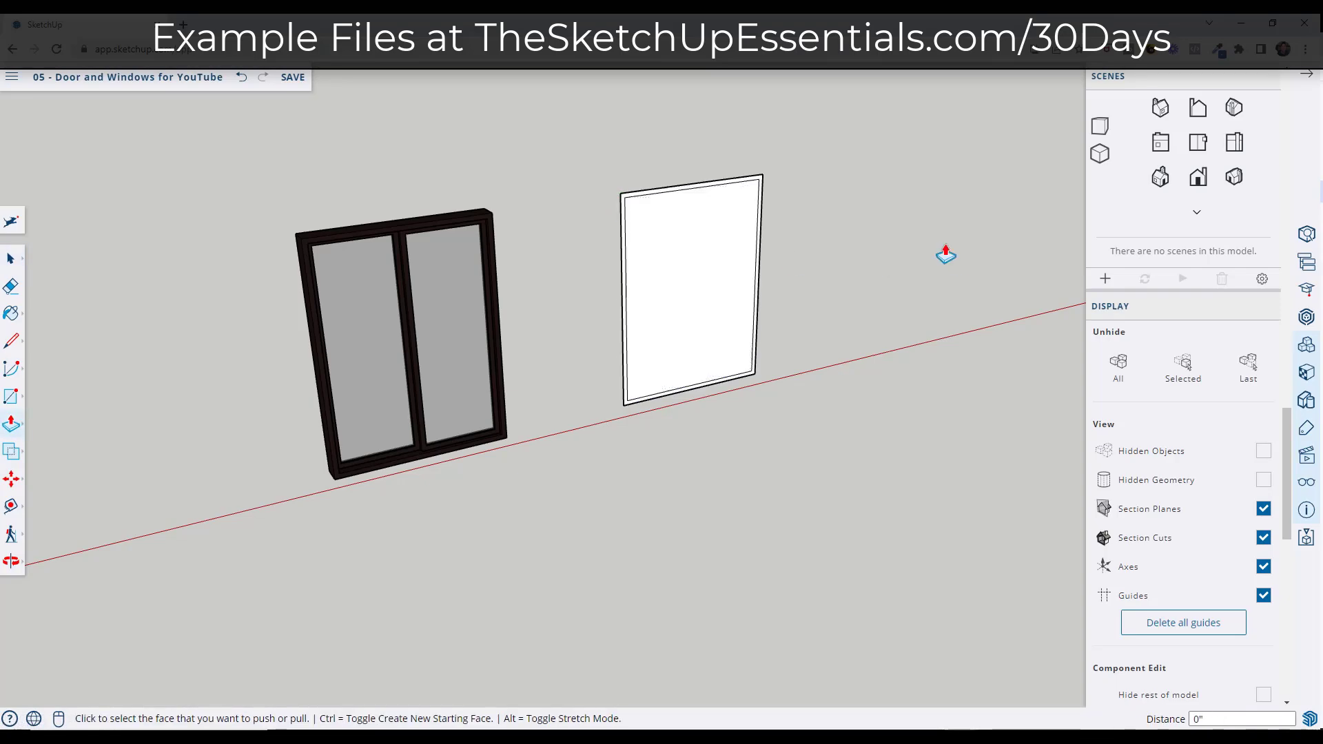
{"action": "left_click", "coordinate": [623, 205]}
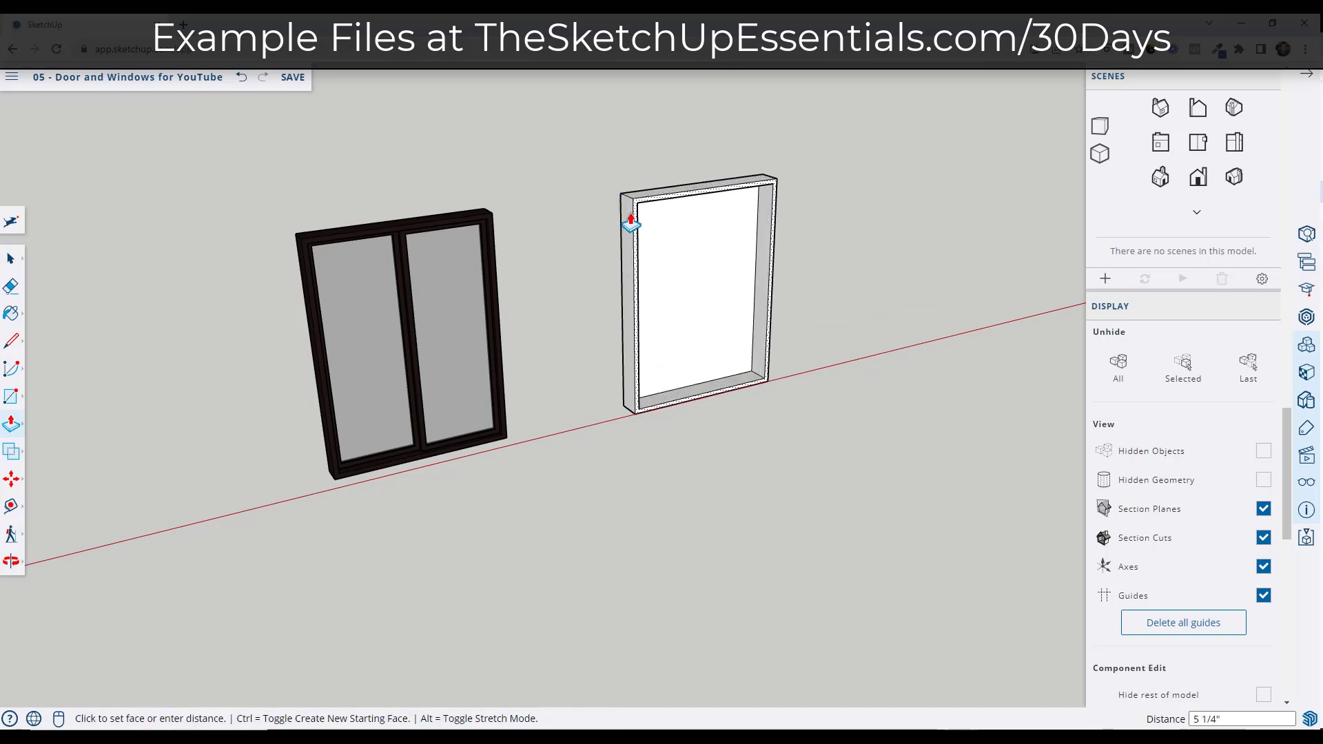
{"action": "key", "text": "Return"}
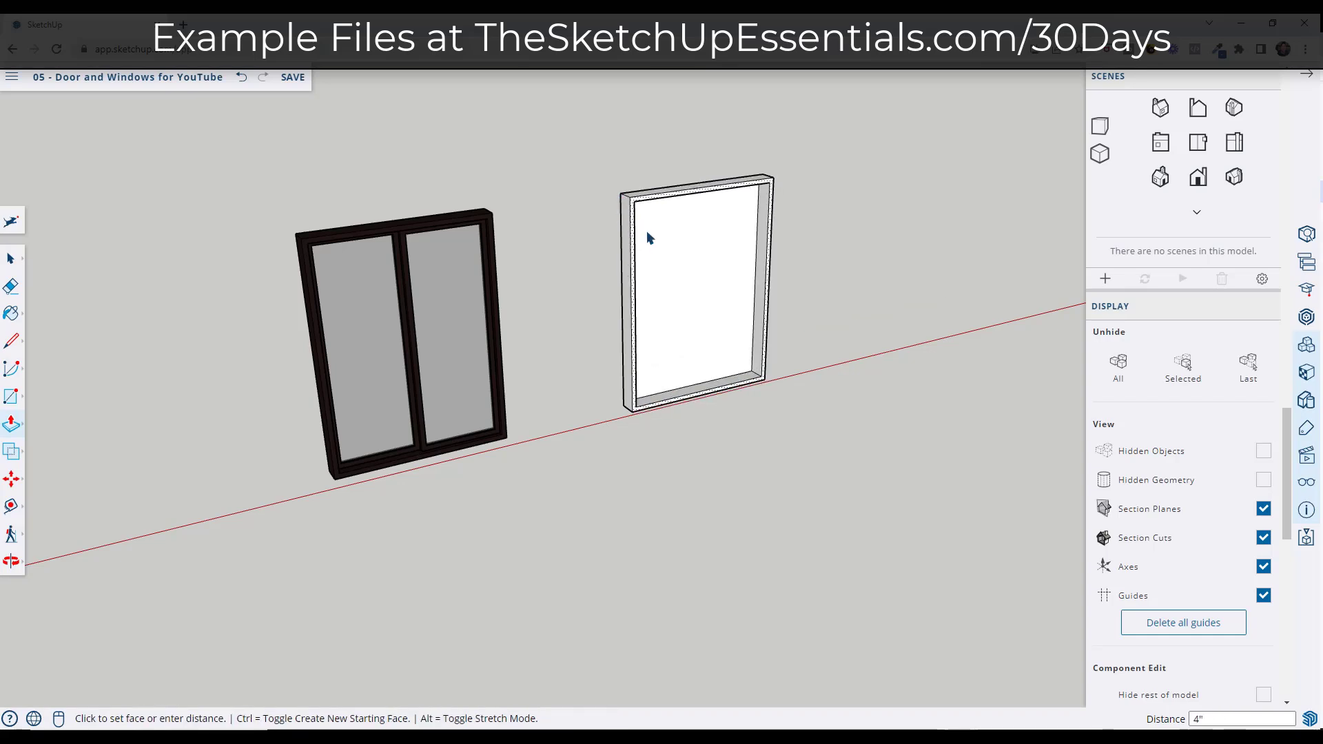
- Select all of the new window frame's geometry and make it a group
{"action": "key", "text": "space"}
{"action": "left_click_drag", "start_coordinate": [563, 122], "coordinate": [786, 464]}
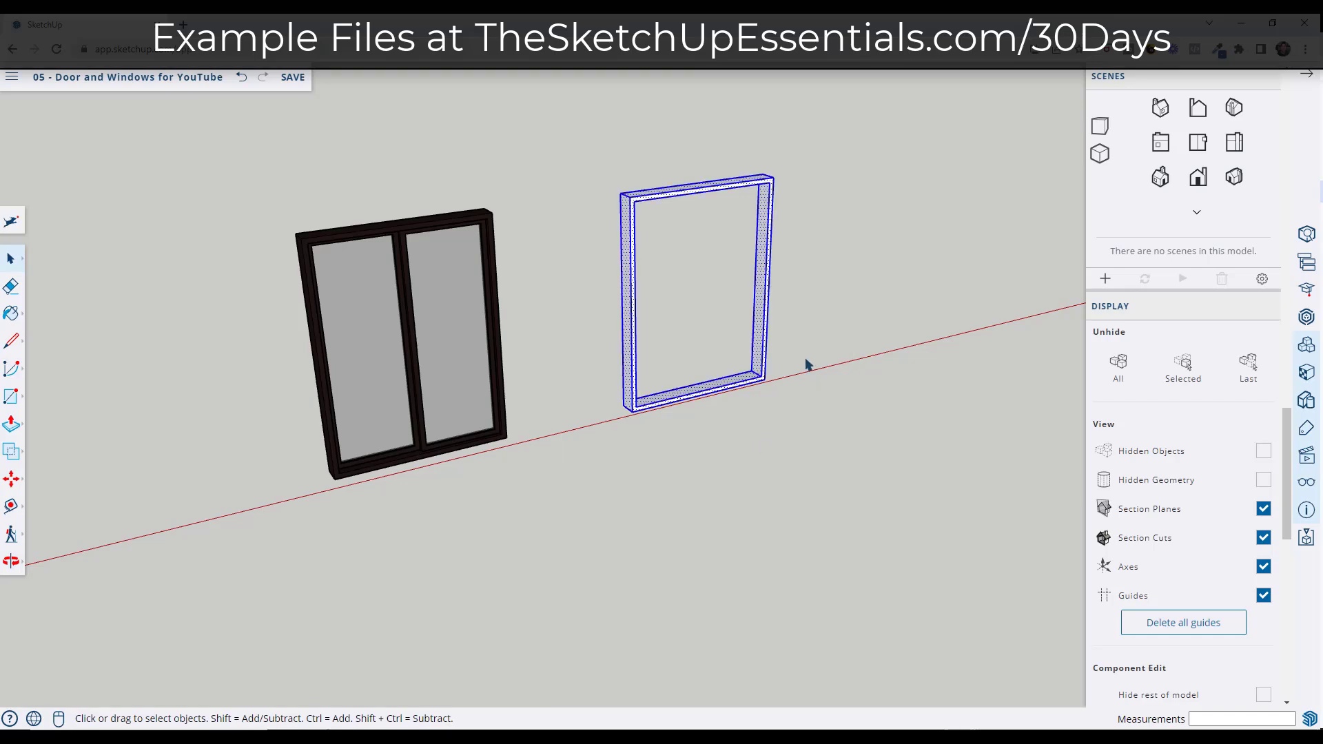
{"action": "right_click", "coordinate": [758, 290]}
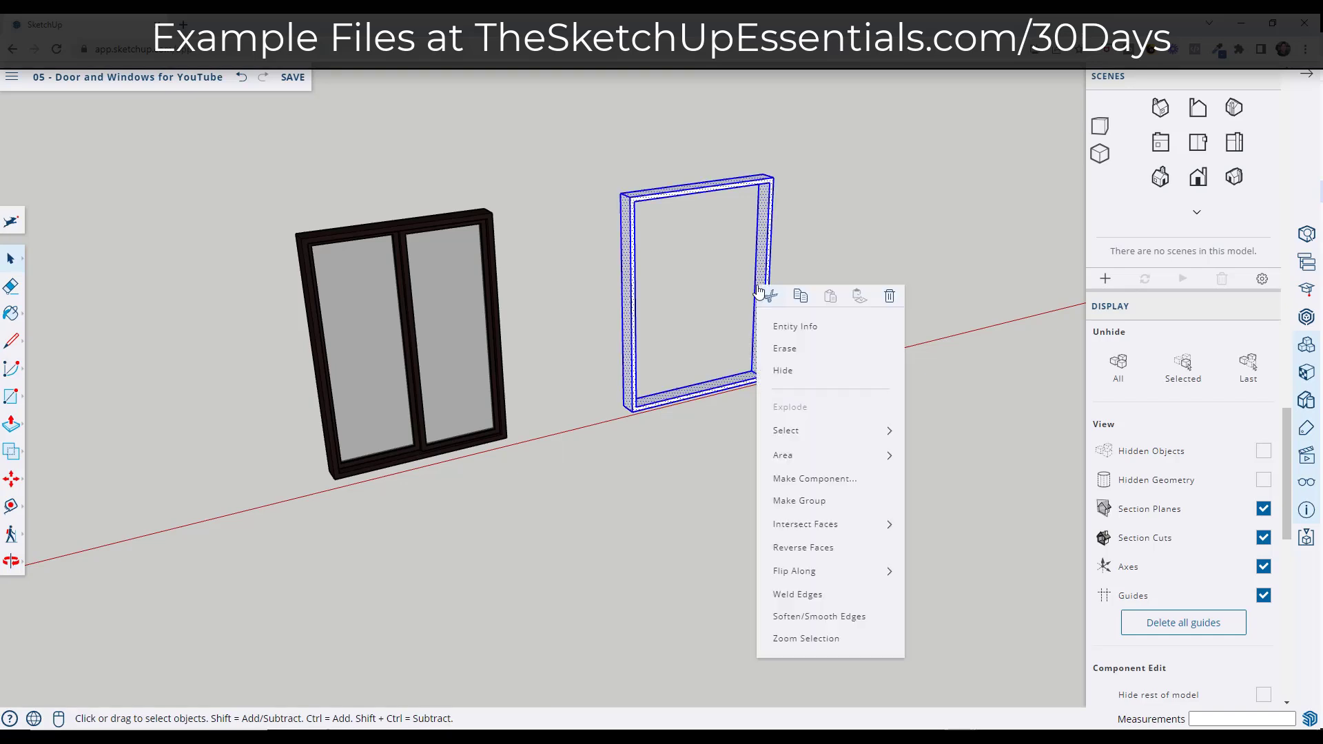
{"action": "left_click", "coordinate": [817, 501]}
- Draw a 2' 10" wide sash rectangle from the mid-depth point of the frame's lower inner corner up to half the opening's height
{"action": "scroll", "coordinate": [791, 407], "scroll_direction": "down", "scroll_amount": 3}
{"action": "scroll", "coordinate": [689, 482], "scroll_direction": "up", "scroll_amount": 8}
{"action": "key", "text": "r"}
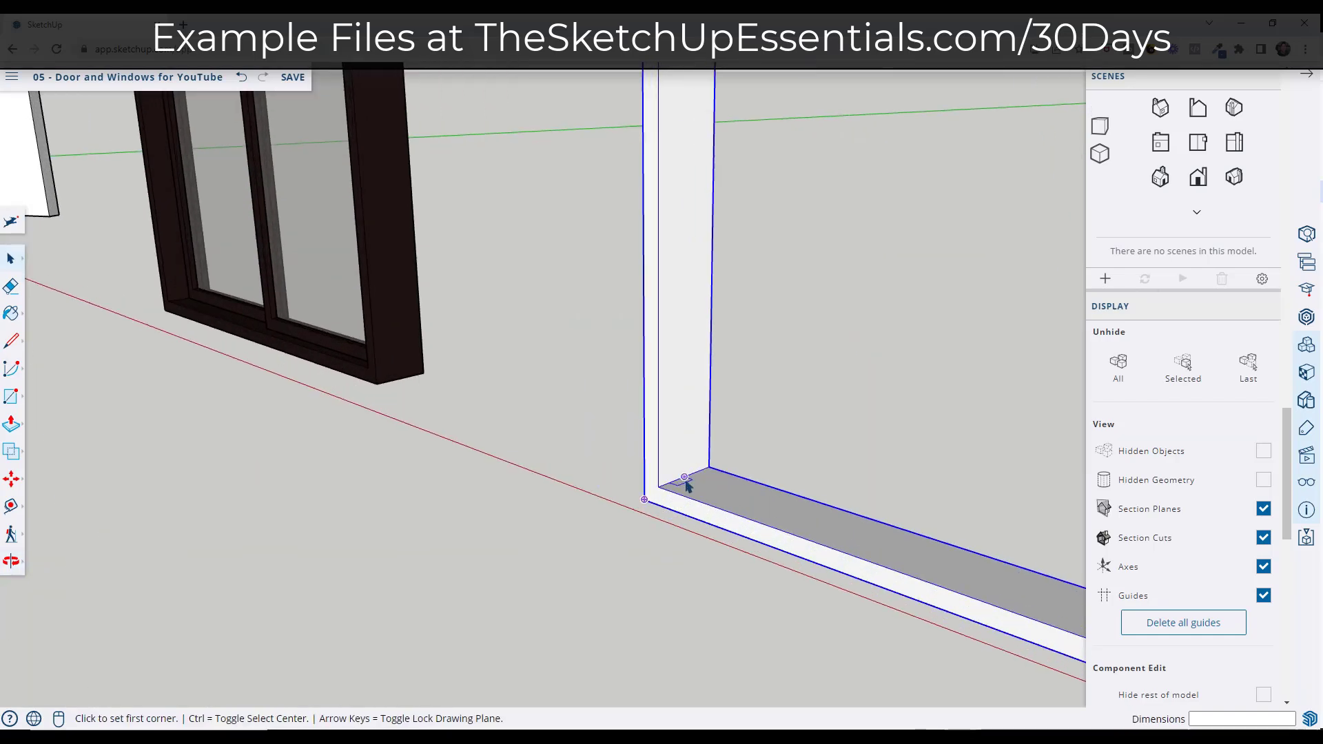
{"action": "left_click", "coordinate": [685, 474]}
{"action": "scroll", "coordinate": [685, 474], "scroll_direction": "down", "scroll_amount": 5}
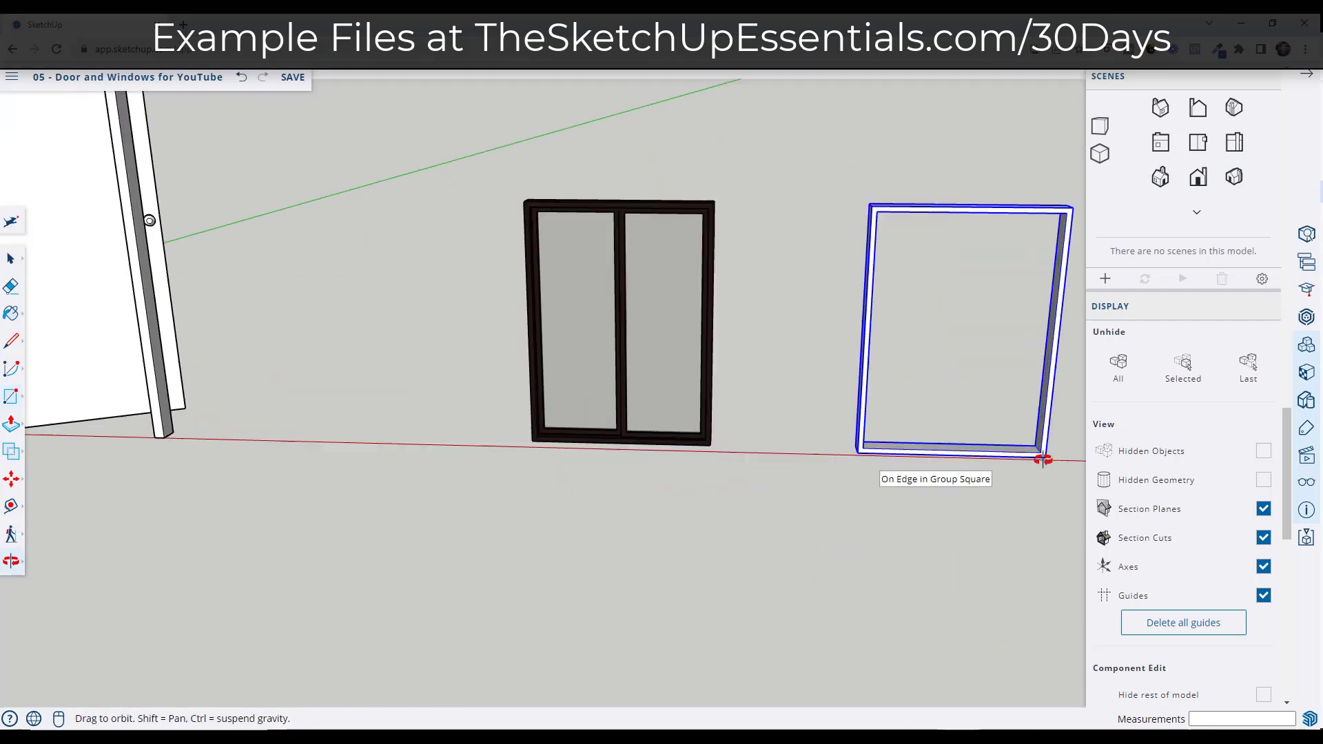
{"action": "middle_click_drag", "start_coordinate": [790, 421], "coordinate": [754, 369]}
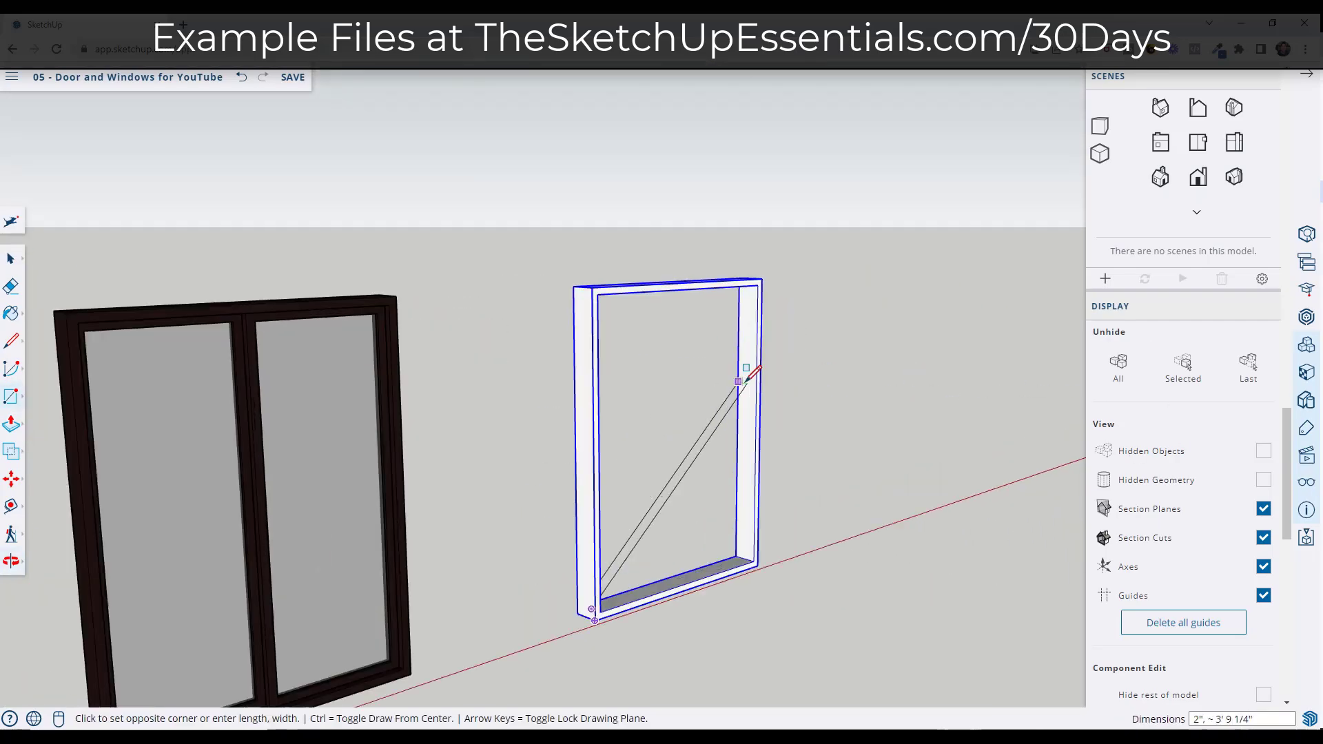
{"action": "scroll", "coordinate": [757, 378], "scroll_direction": "up", "scroll_amount": 3}
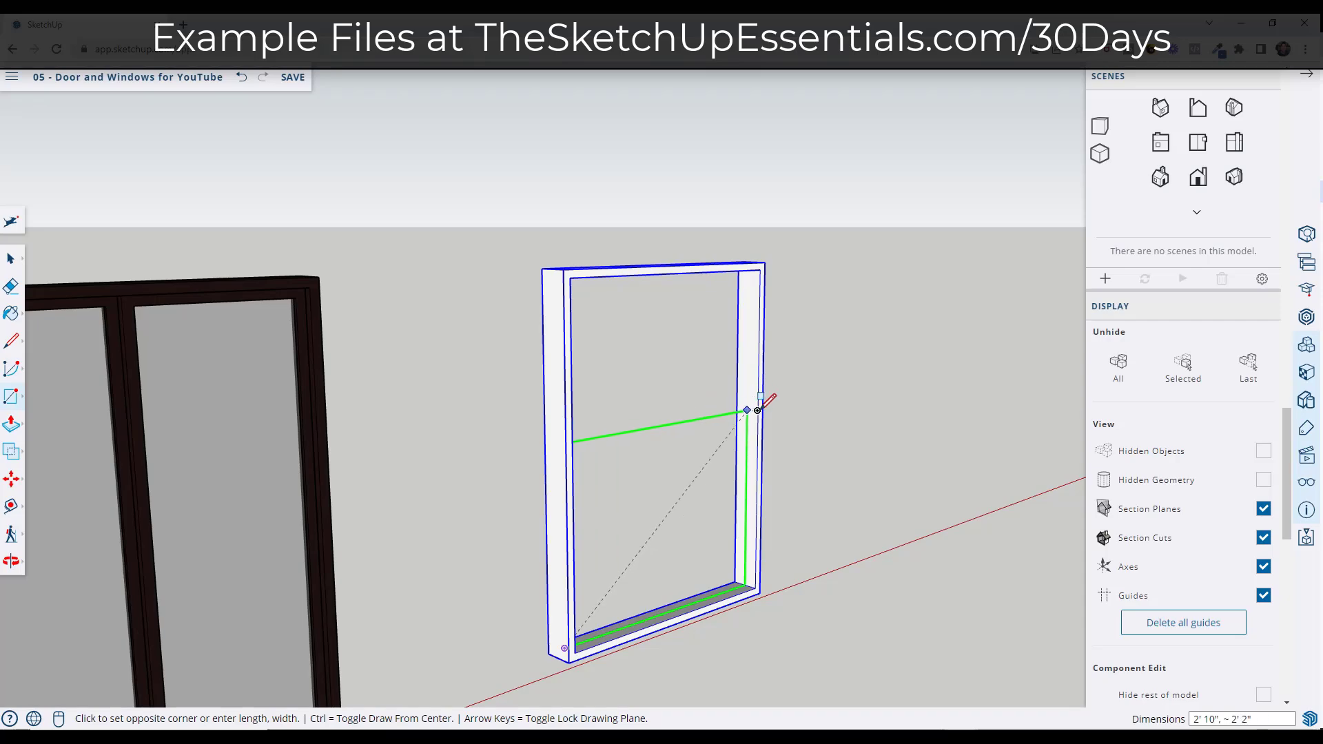
{"action": "left_click", "coordinate": [758, 432]}
{"action": "key", "text": "space"}
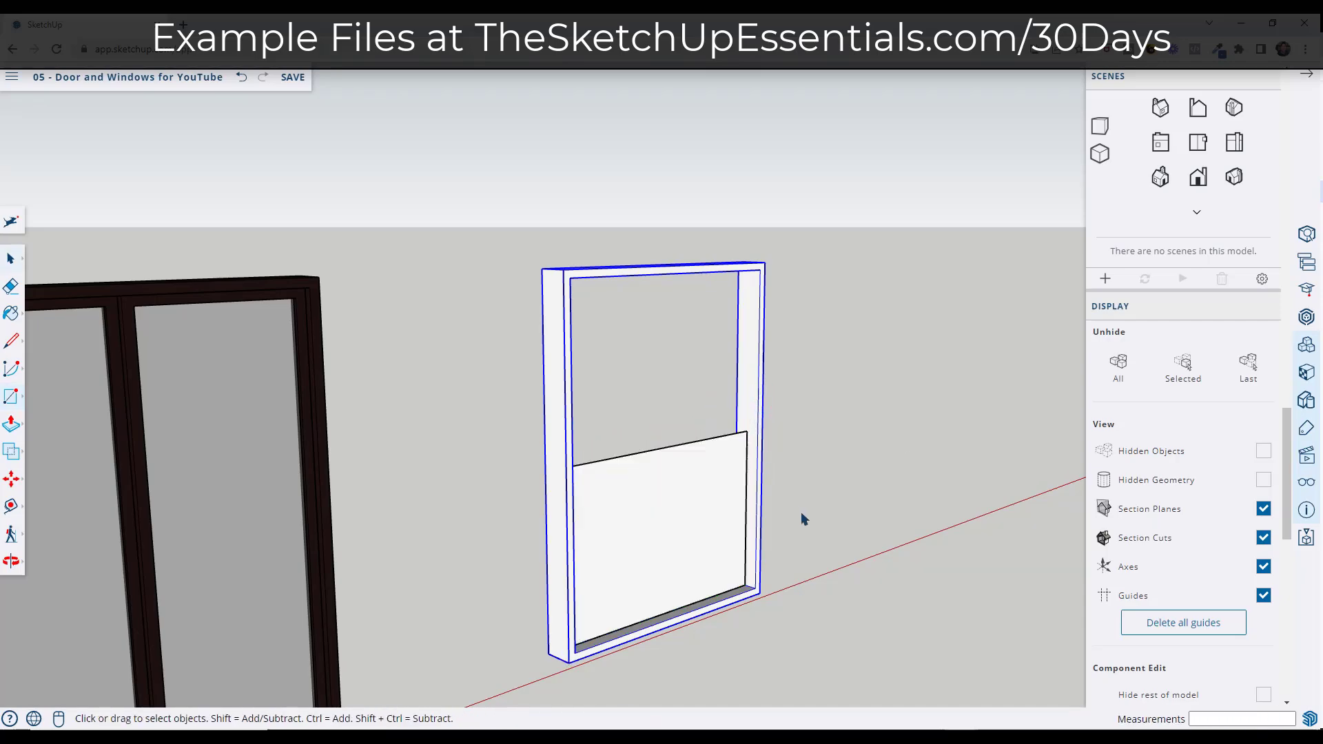
- Offset the lower sash rectangle's edges inward to outline its sash frame
{"action": "middle_click_drag", "start_coordinate": [803, 516], "coordinate": [878, 538]}
{"action": "scroll", "coordinate": [747, 567], "scroll_direction": "up", "scroll_amount": 5}
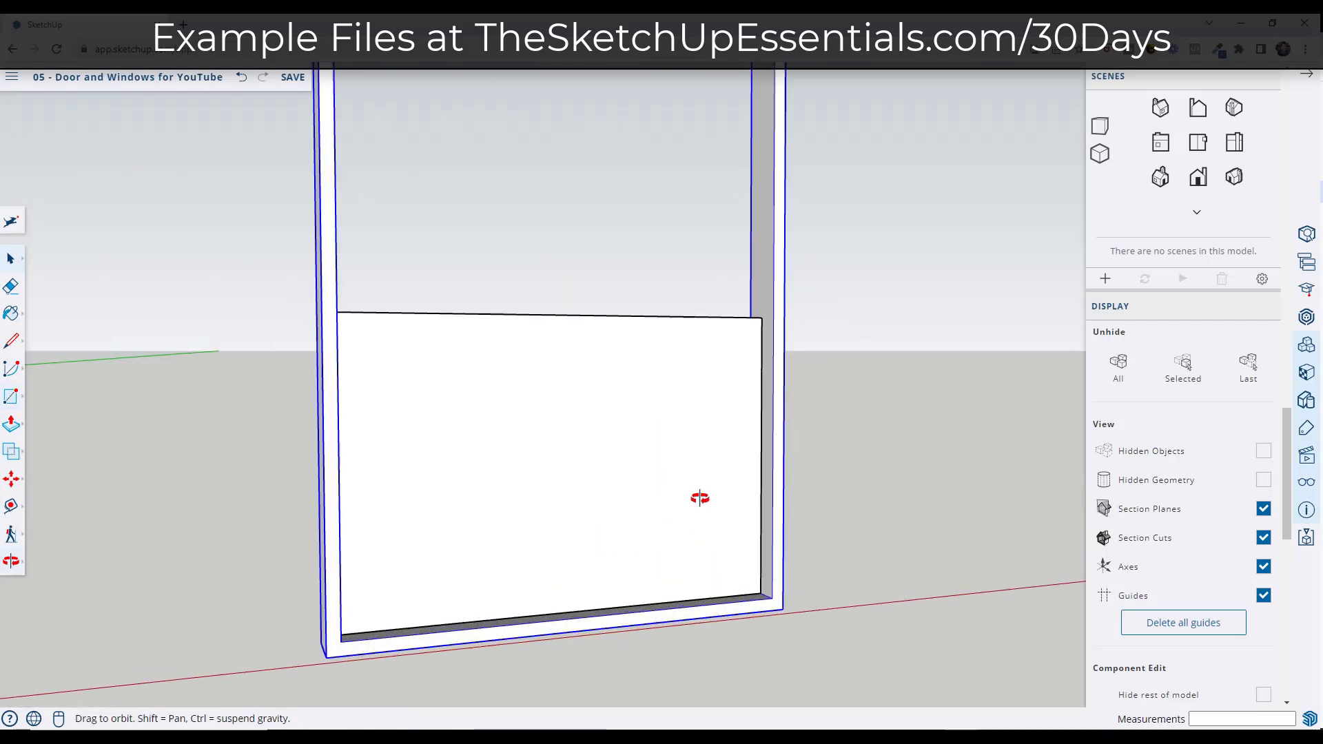
{"action": "middle_click_drag", "start_coordinate": [697, 502], "coordinate": [755, 466]}
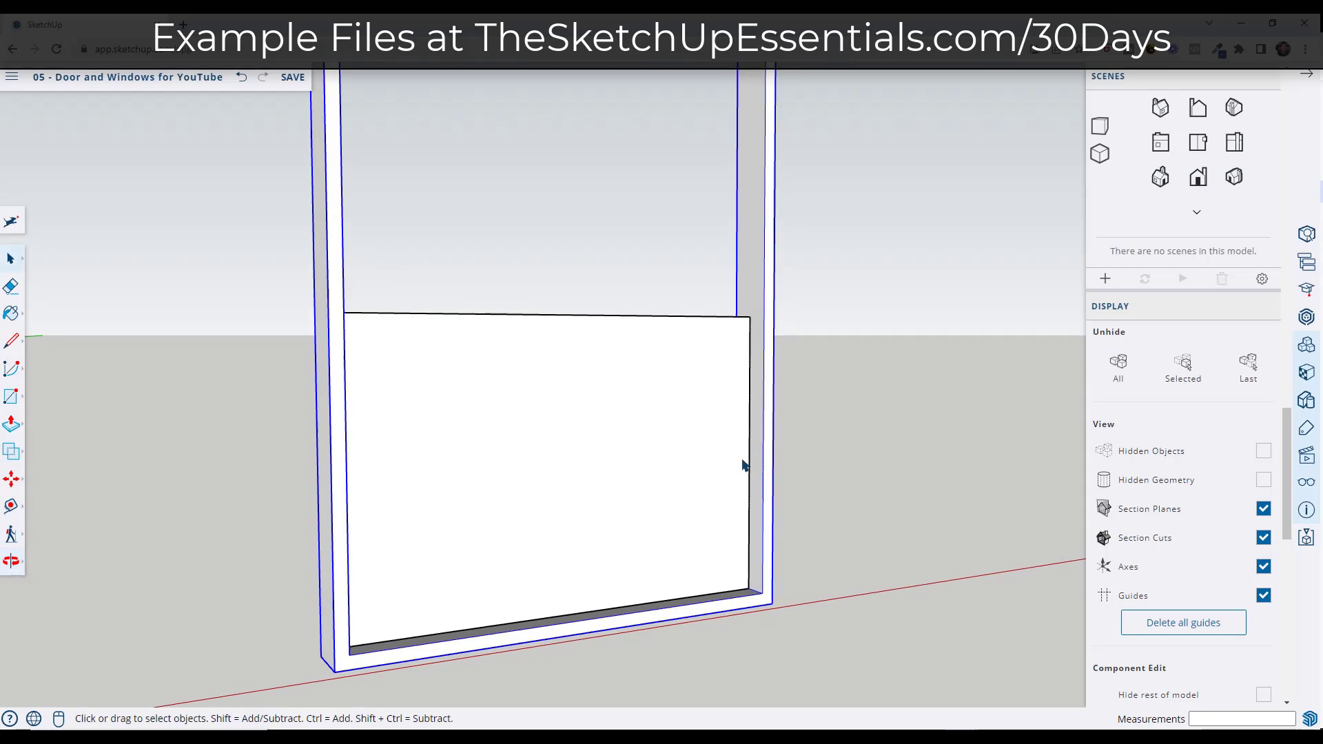
{"action": "key", "text": "f"}
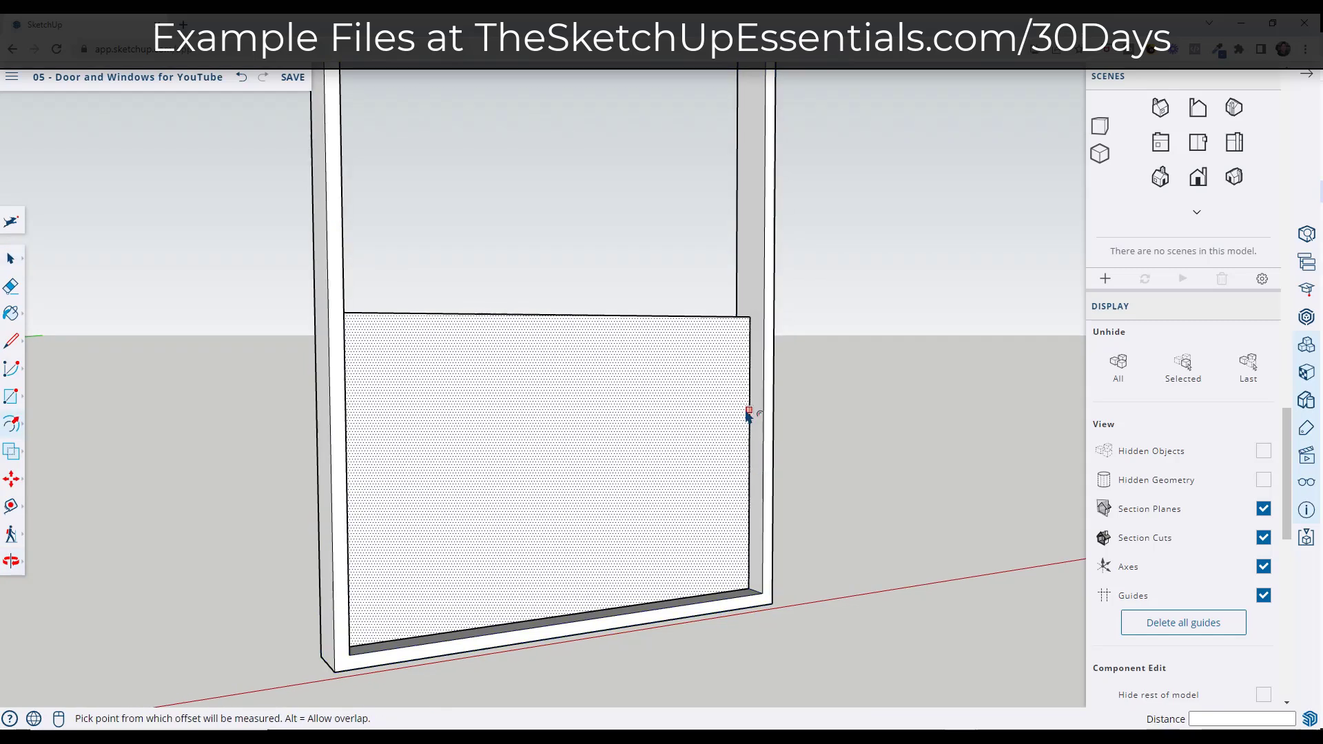
{"action": "left_click", "coordinate": [748, 413]}
{"action": "key", "text": "space"}
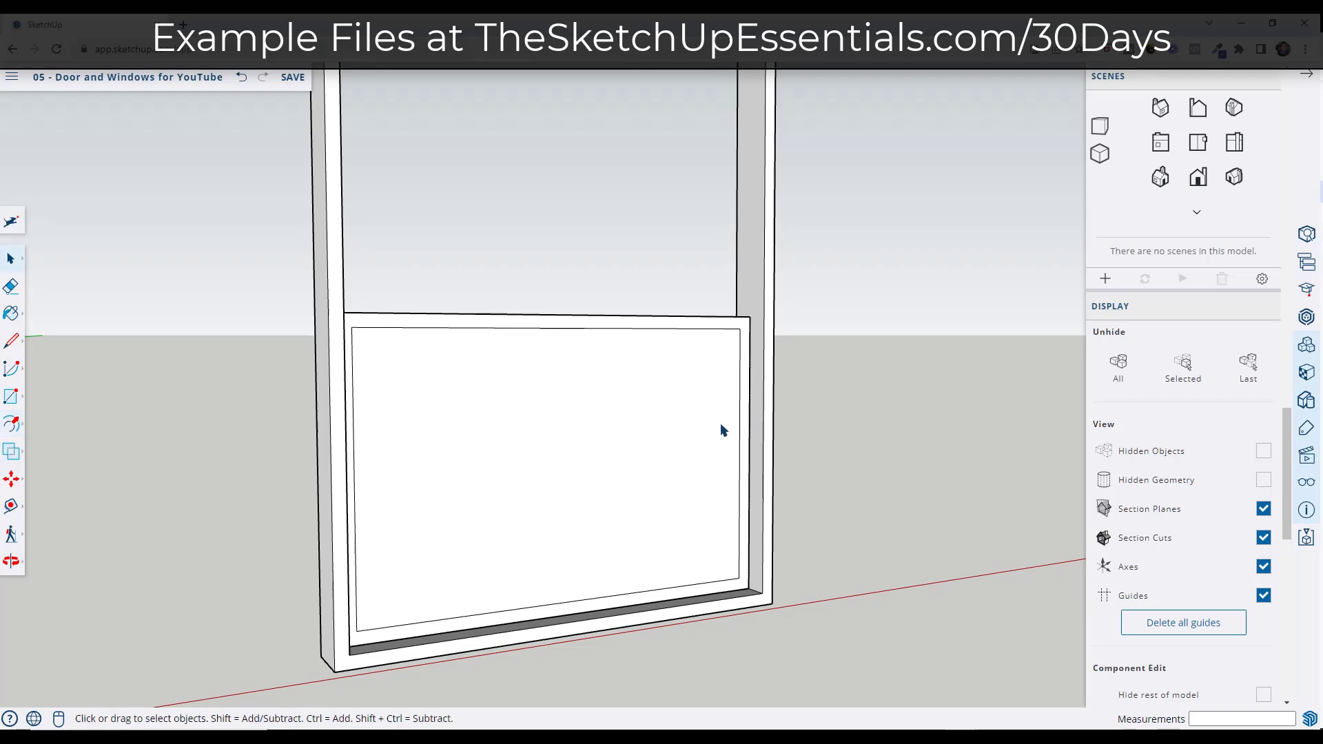
- Draw a 1' 9" vertical line between the midpoints of the inner sash rectangle's top and bottom edges
{"action": "key", "text": "l"}
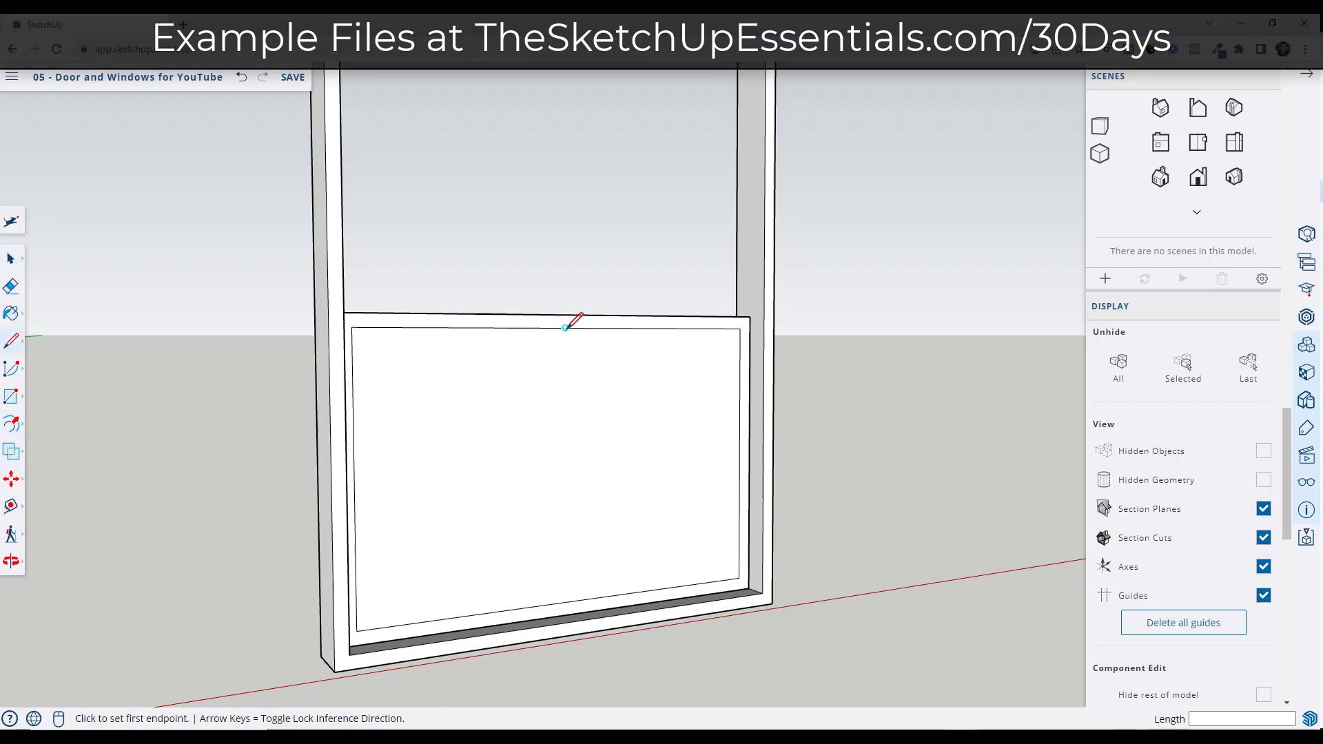
{"action": "left_click", "coordinate": [565, 327]}
{"action": "left_click", "coordinate": [567, 601]}
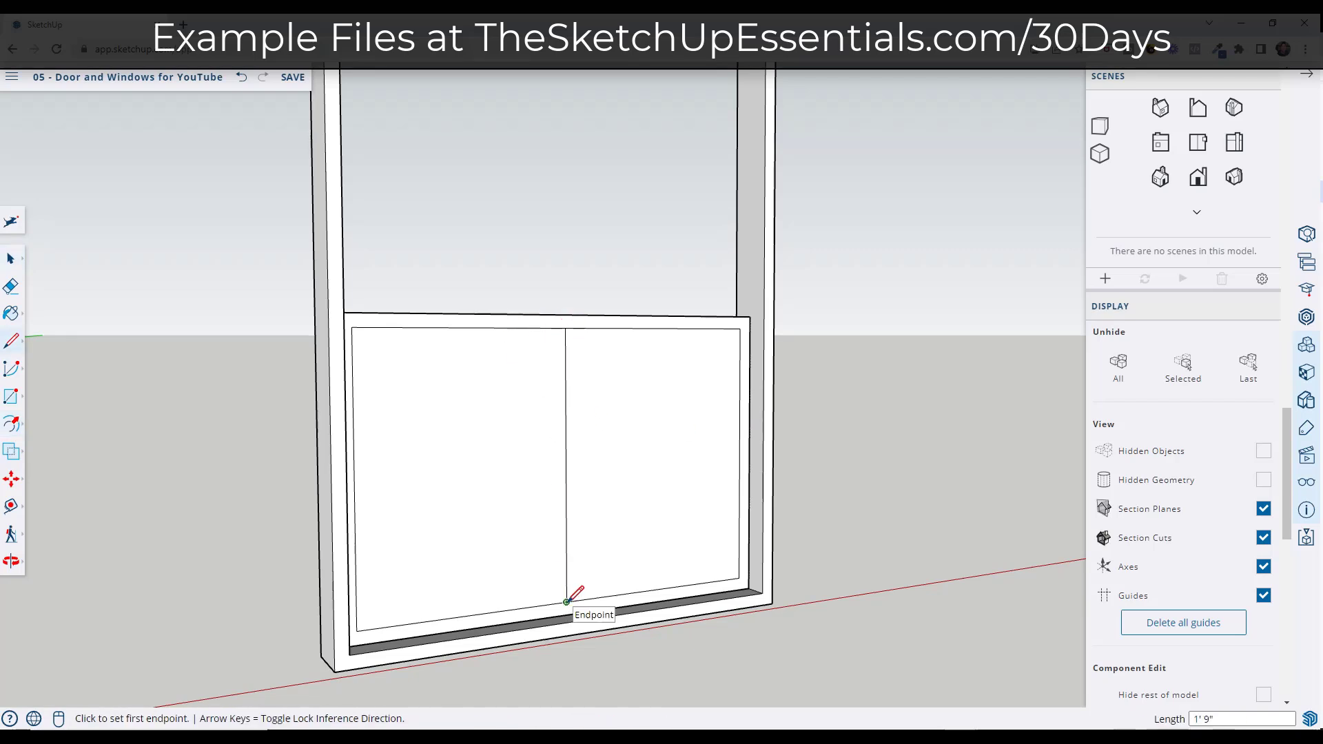
- Draw a 1' 9" vertical line across the inner sash rectangle, offset 0.5" to the right of the centre line
{"action": "left_click", "coordinate": [566, 602]}
{"action": "key", "text": "Escape"}
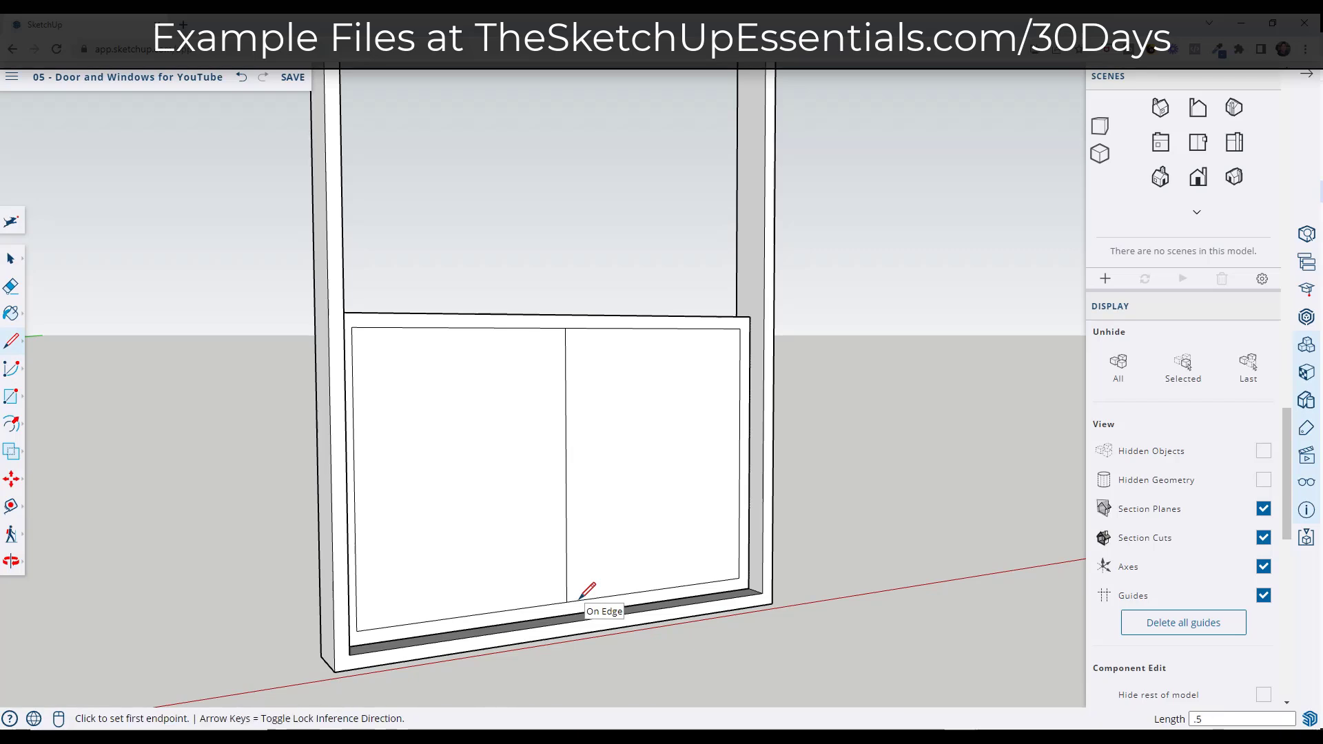
{"action": "key", "text": "space"}
{"action": "key", "text": "l"}
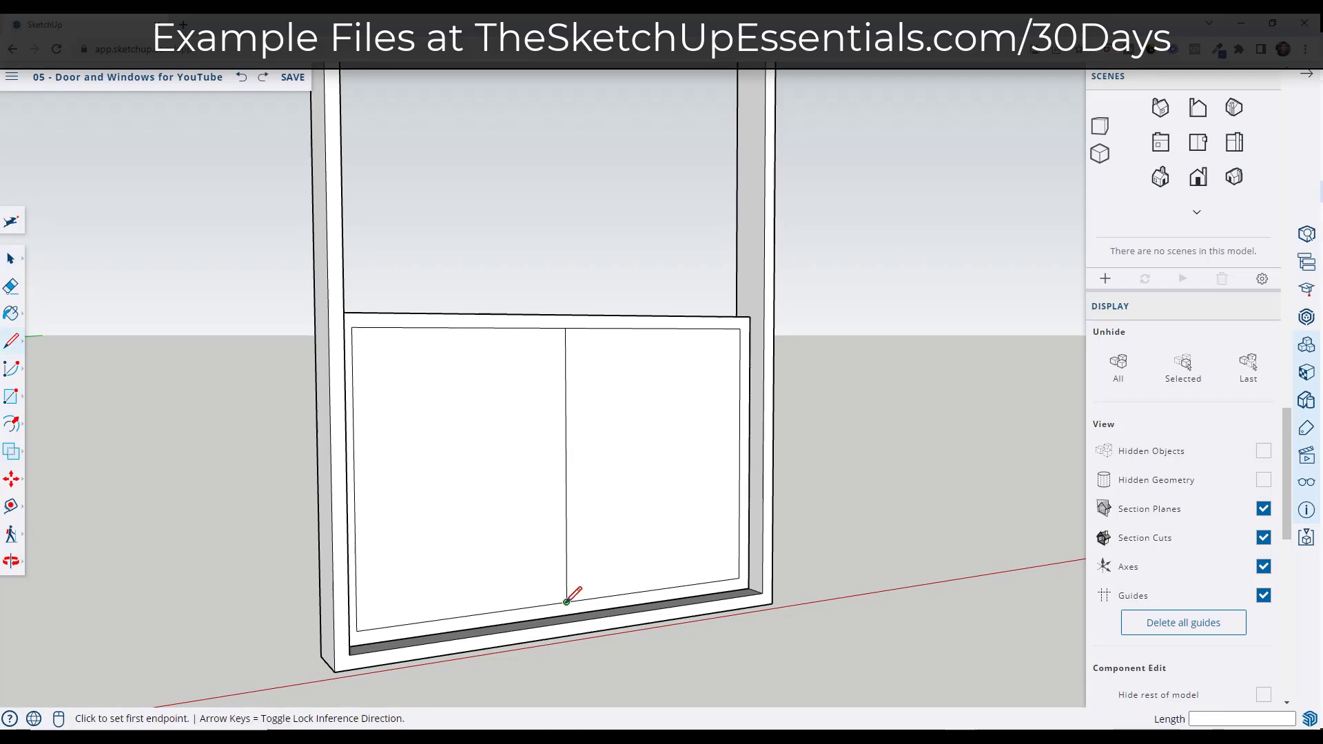
{"action": "left_click", "coordinate": [566, 602]}
{"action": "key", "text": "Escape"}
{"action": "left_click", "coordinate": [572, 601]}
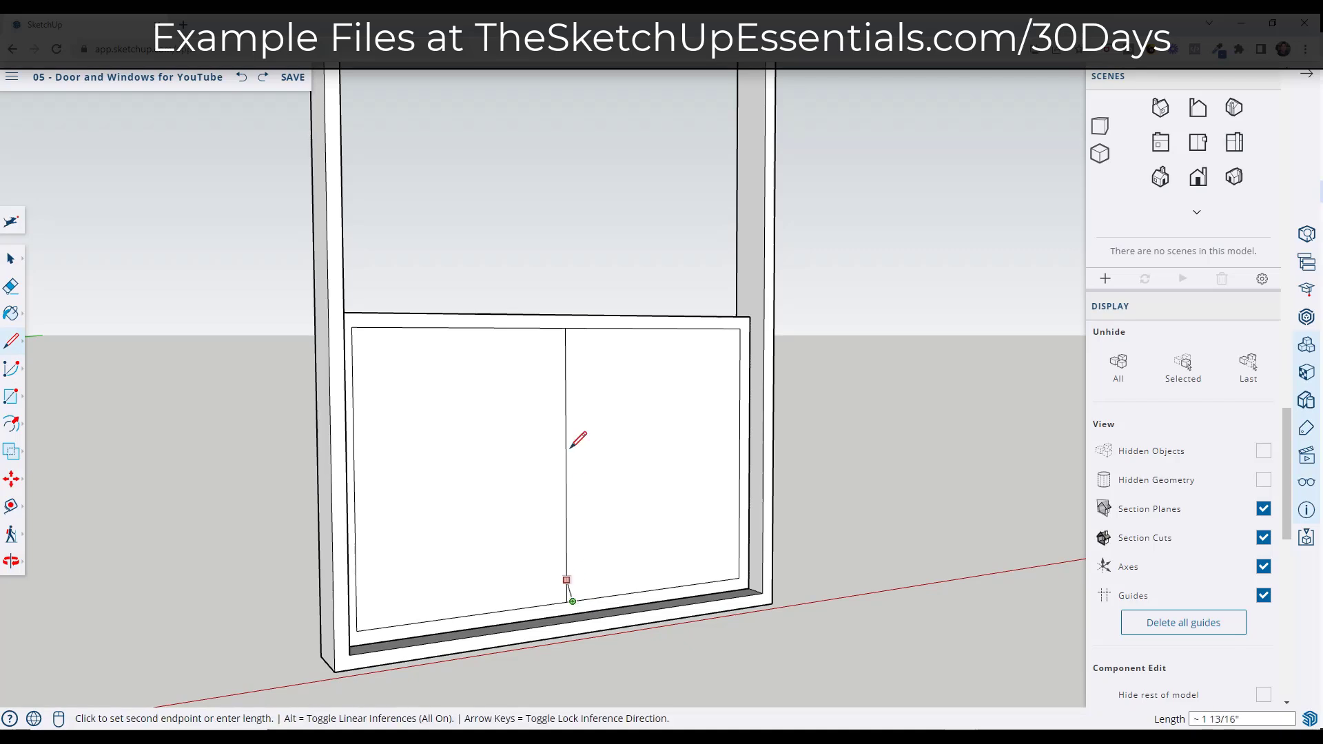
{"action": "left_click", "coordinate": [571, 328]}
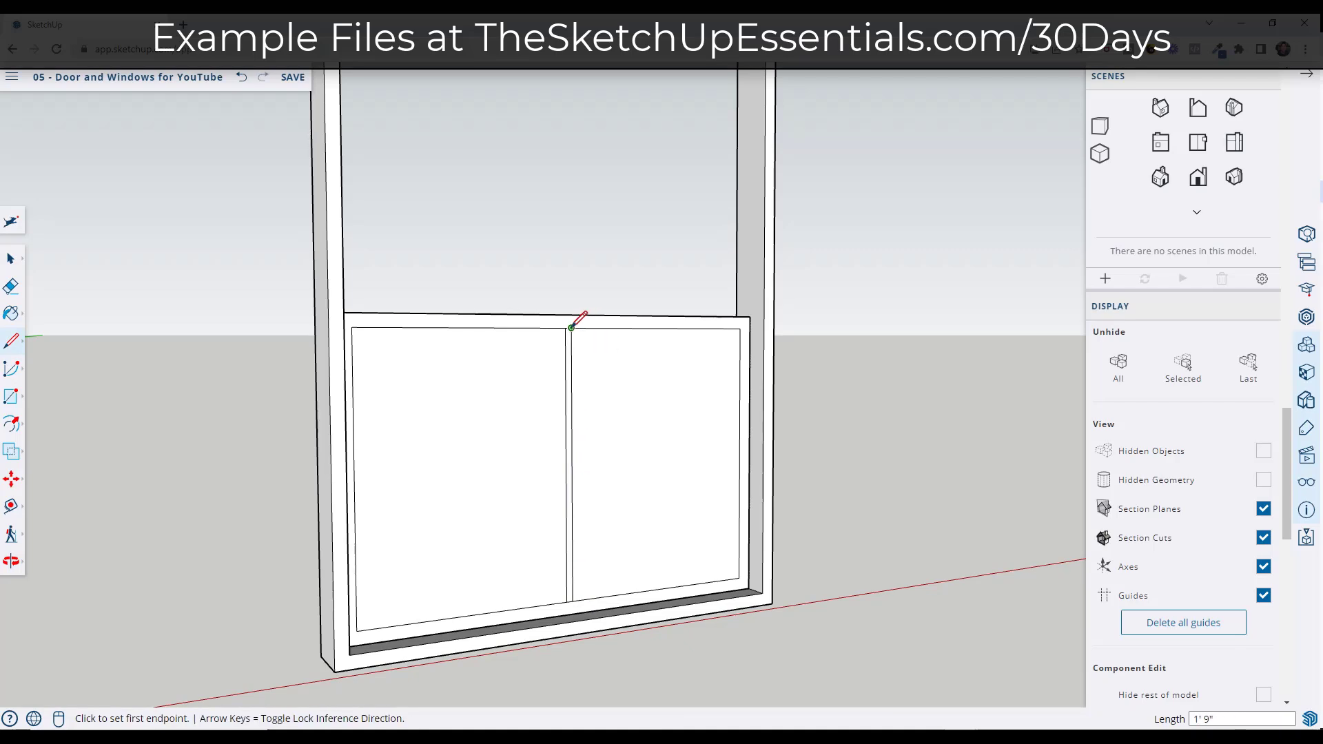
- Draw a parallel vertical line 1" to the left of the last one and erase the centre line between them
{"action": "left_click", "coordinate": [571, 328]}
{"action": "left_click", "coordinate": [558, 324]}
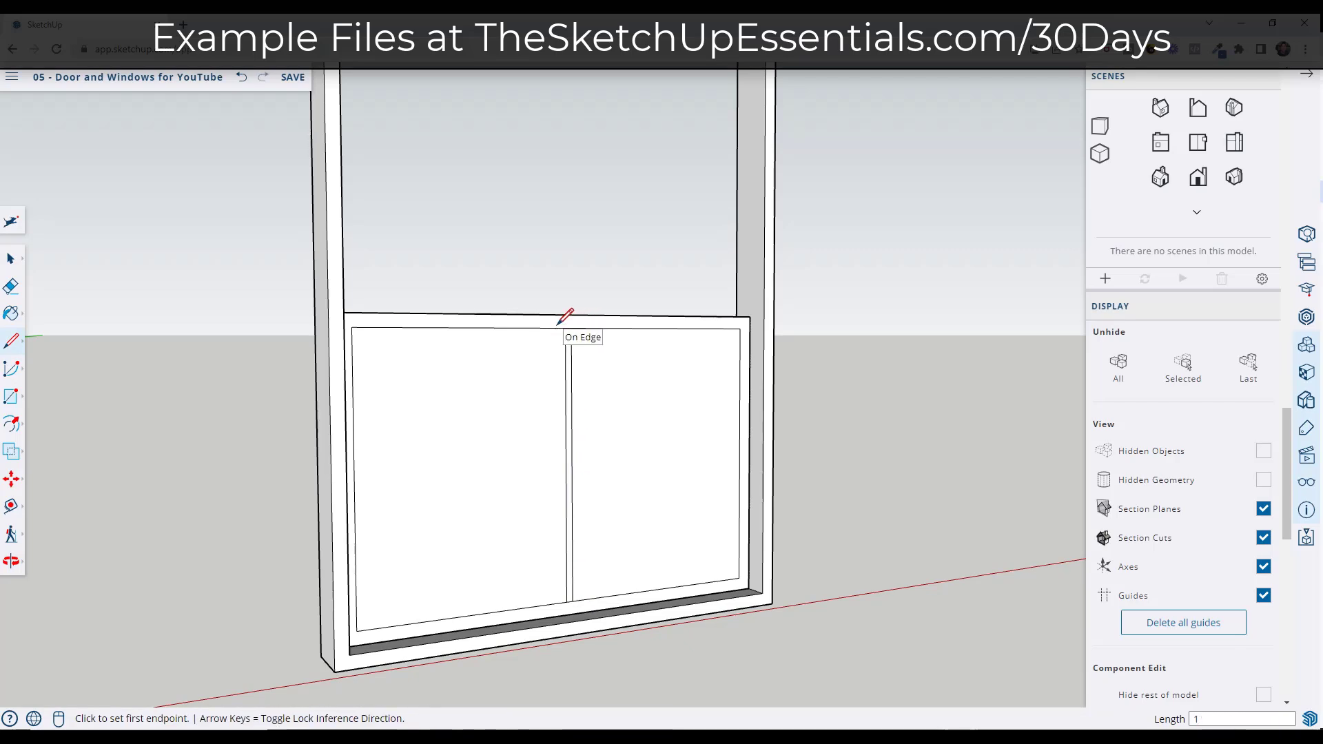
{"action": "left_click", "coordinate": [558, 328]}
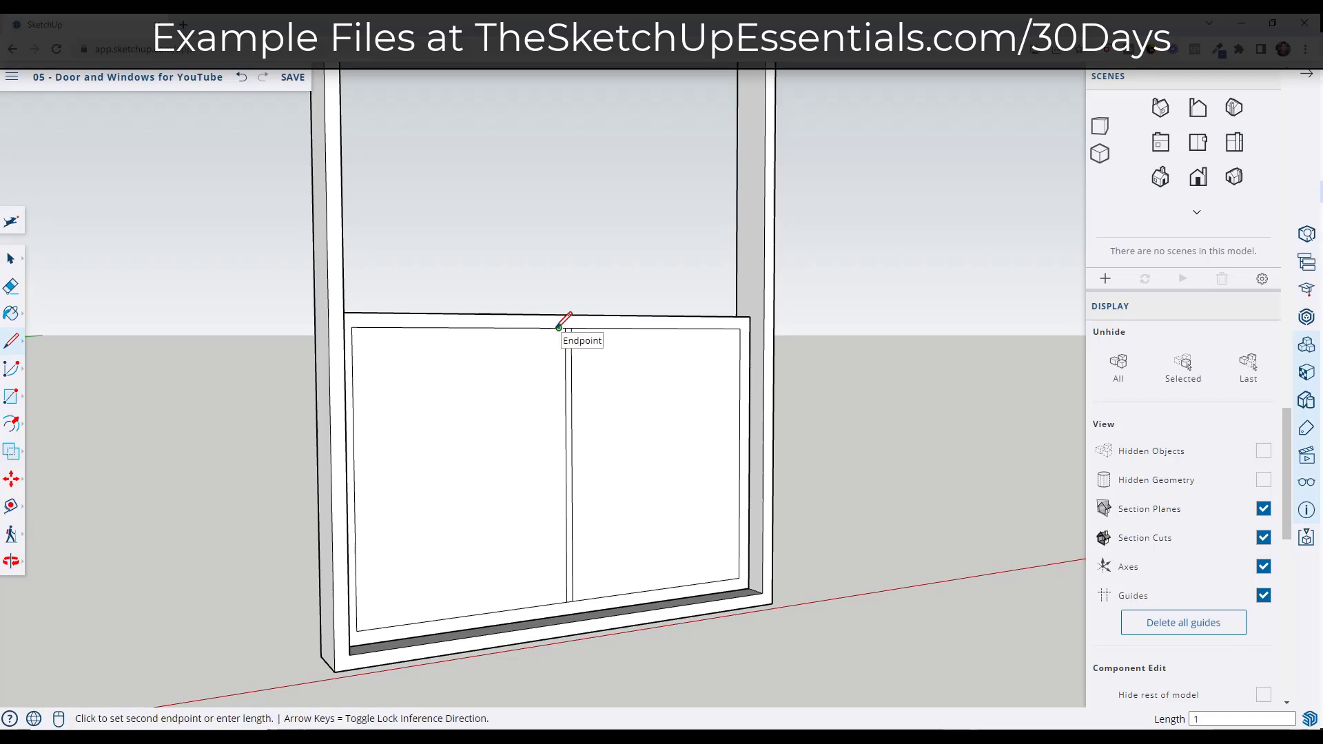
{"action": "left_click", "coordinate": [561, 601]}
{"action": "key", "text": "e"}
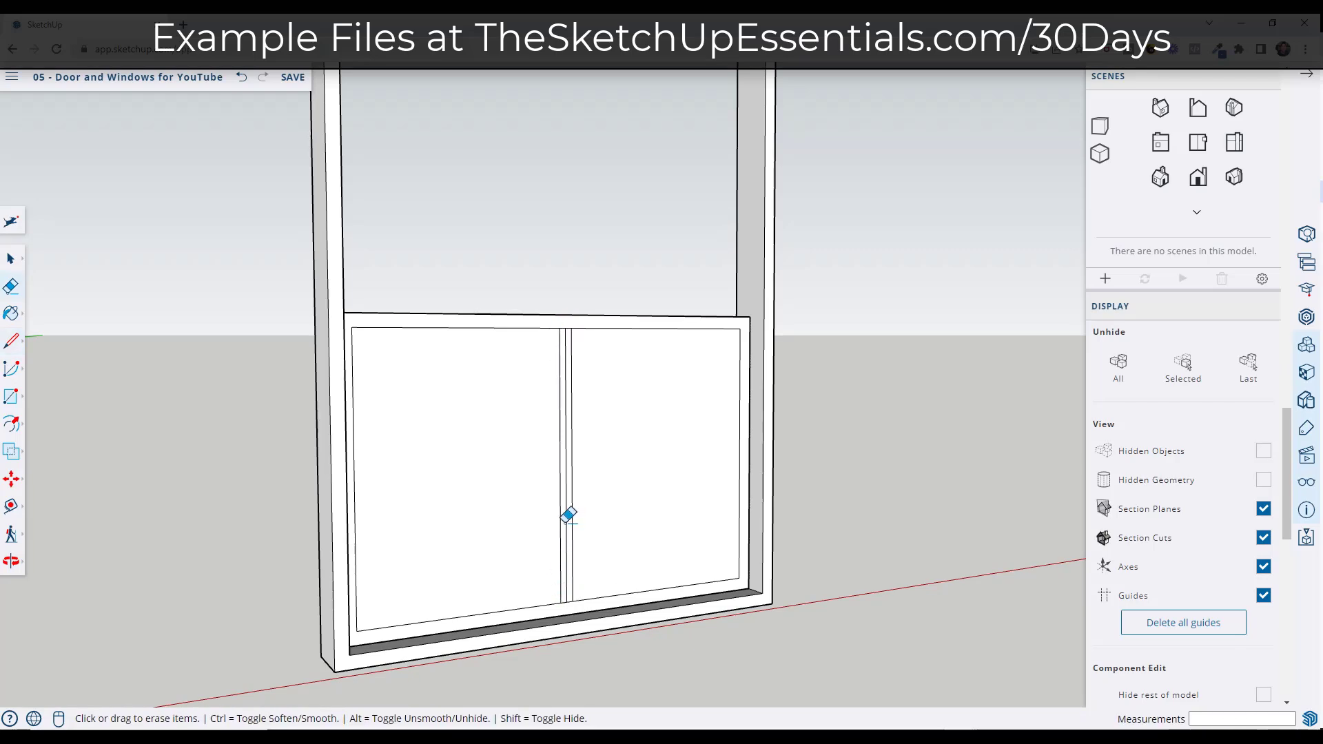
{"action": "left_click", "coordinate": [566, 515]}
{"action": "key", "text": "space"}
- Draw a 2' 8" horizontal line across the inner sash rectangle at mid-height
{"action": "key", "text": "l"}
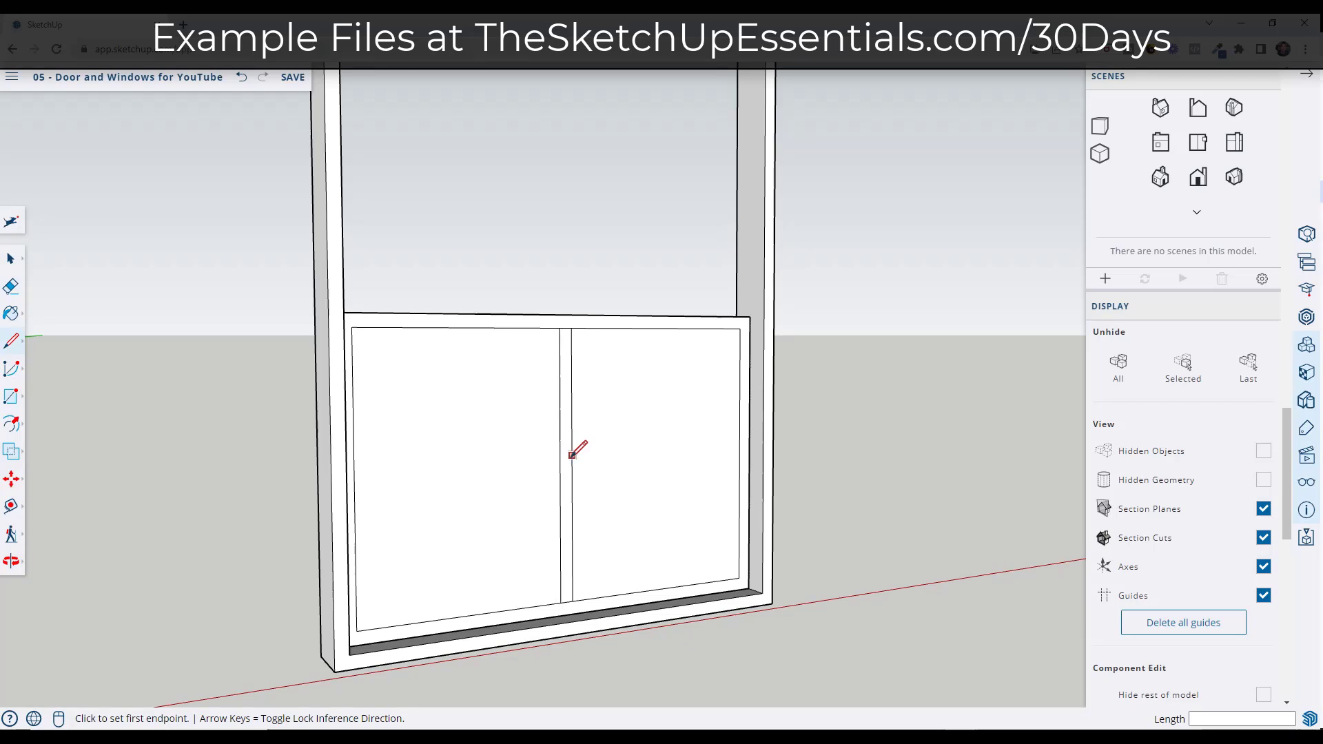
{"action": "left_click", "coordinate": [571, 463]}
{"action": "left_click", "coordinate": [740, 455]}
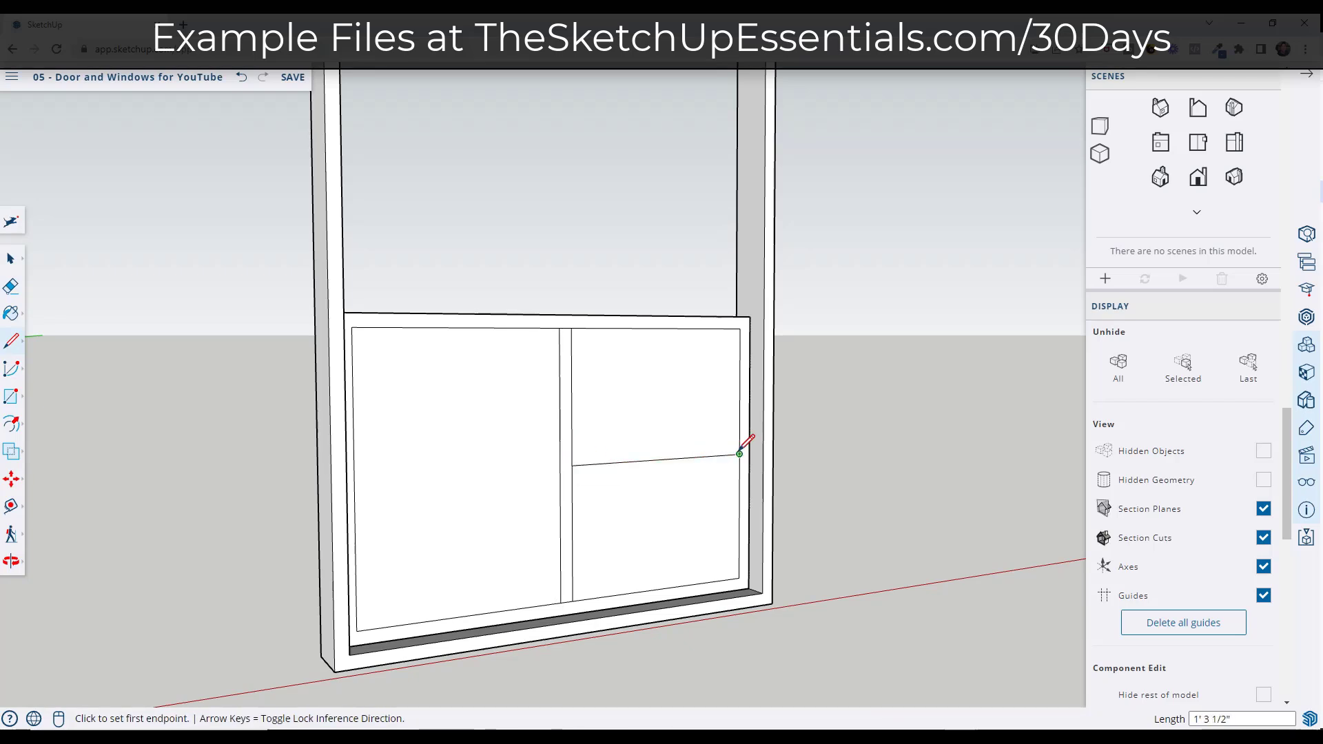
{"action": "left_click", "coordinate": [740, 454]}
{"action": "left_click", "coordinate": [354, 480]}
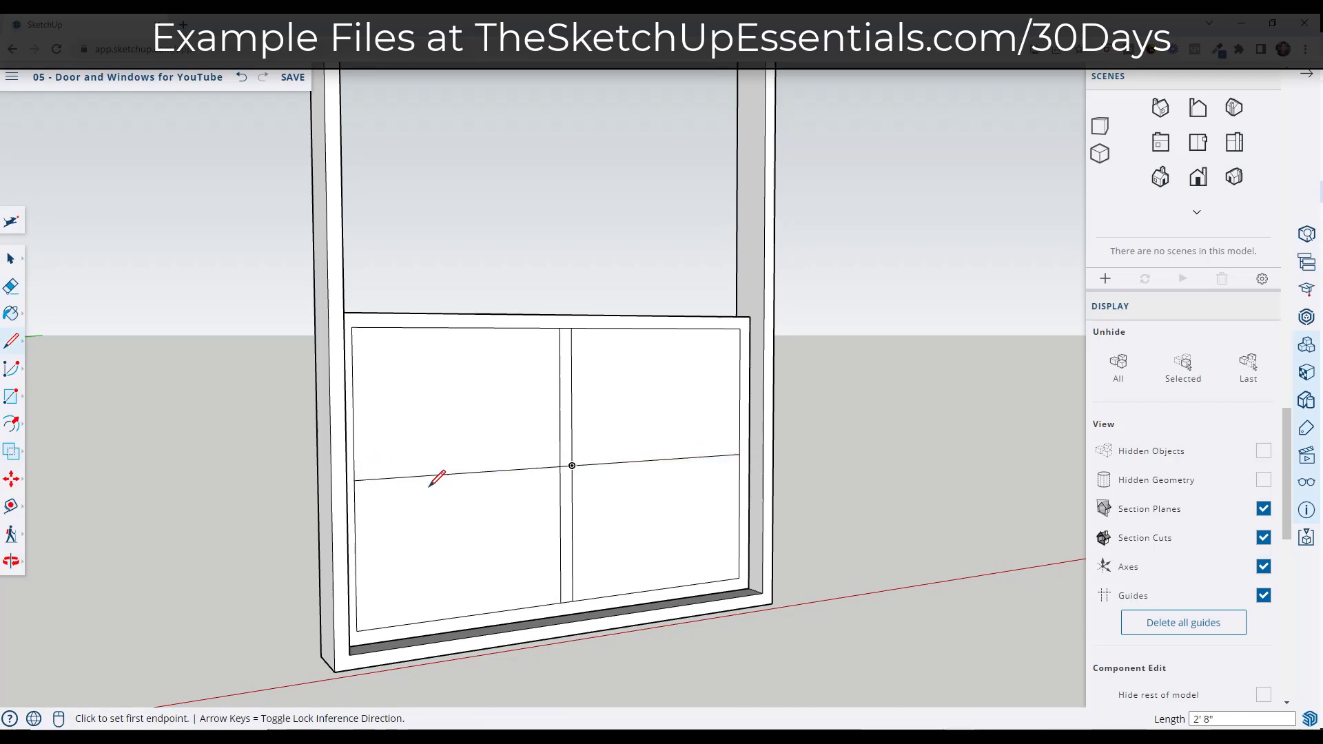
{"action": "key", "text": "space"}
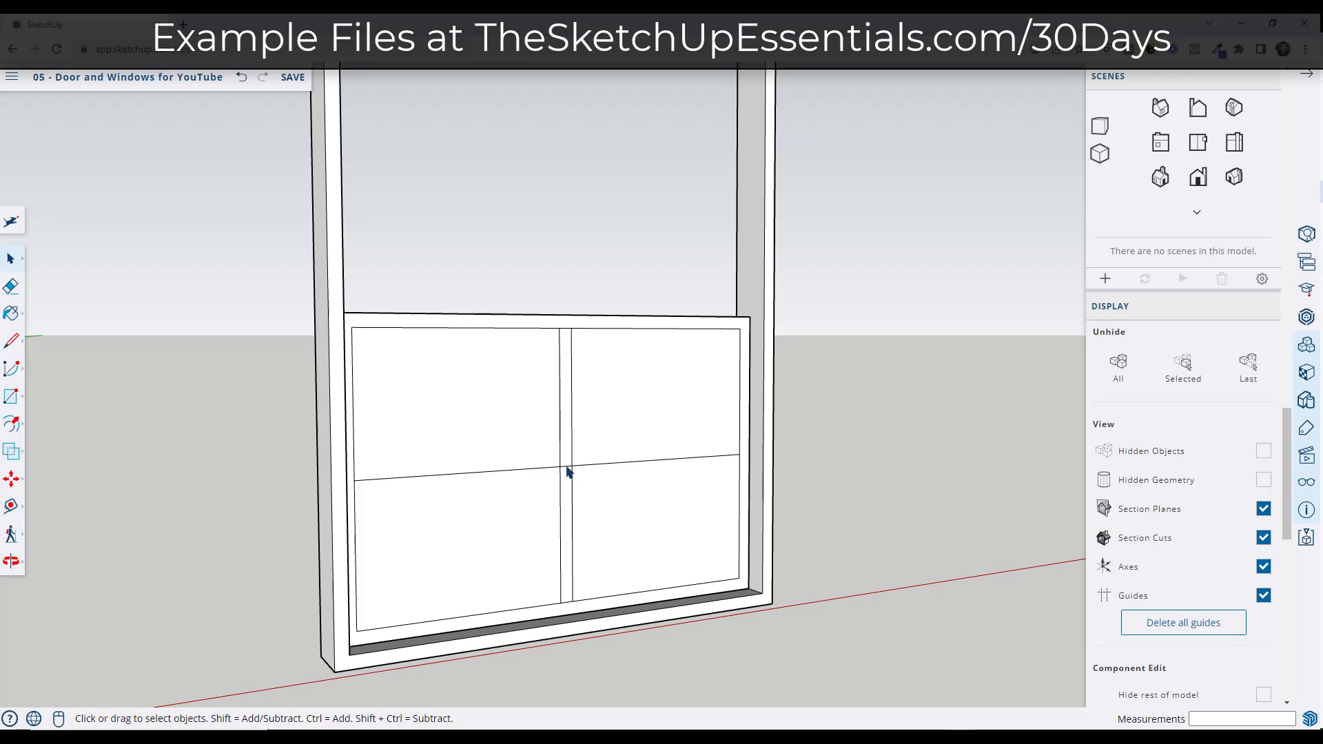
- Copy the horizontal mid-height line 1/2" upward, and copy it again the same distance below the original
{"action": "scroll", "coordinate": [567, 471], "scroll_direction": "up", "scroll_amount": 3}
{"action": "left_click", "coordinate": [563, 471]}
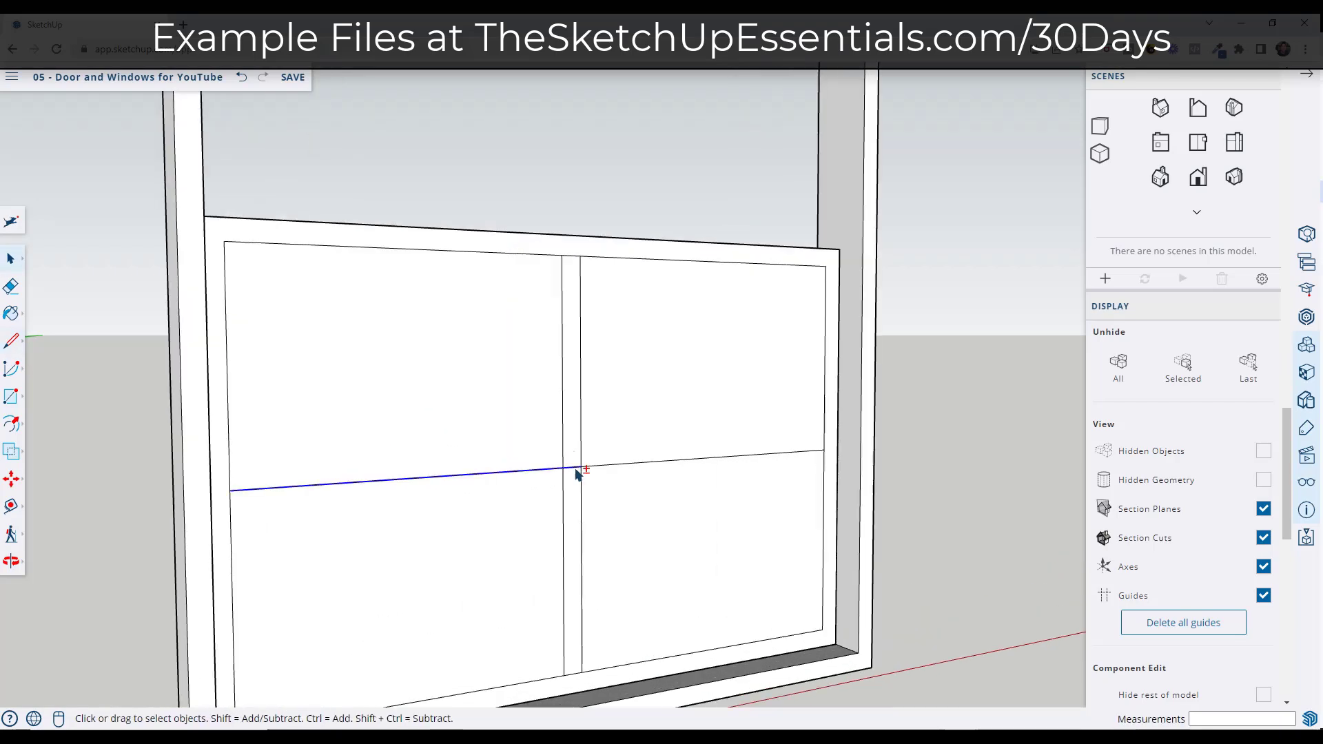
{"action": "left_click", "coordinate": [601, 472], "text": "shift"}
{"action": "left_click", "coordinate": [606, 502], "text": "shift"}
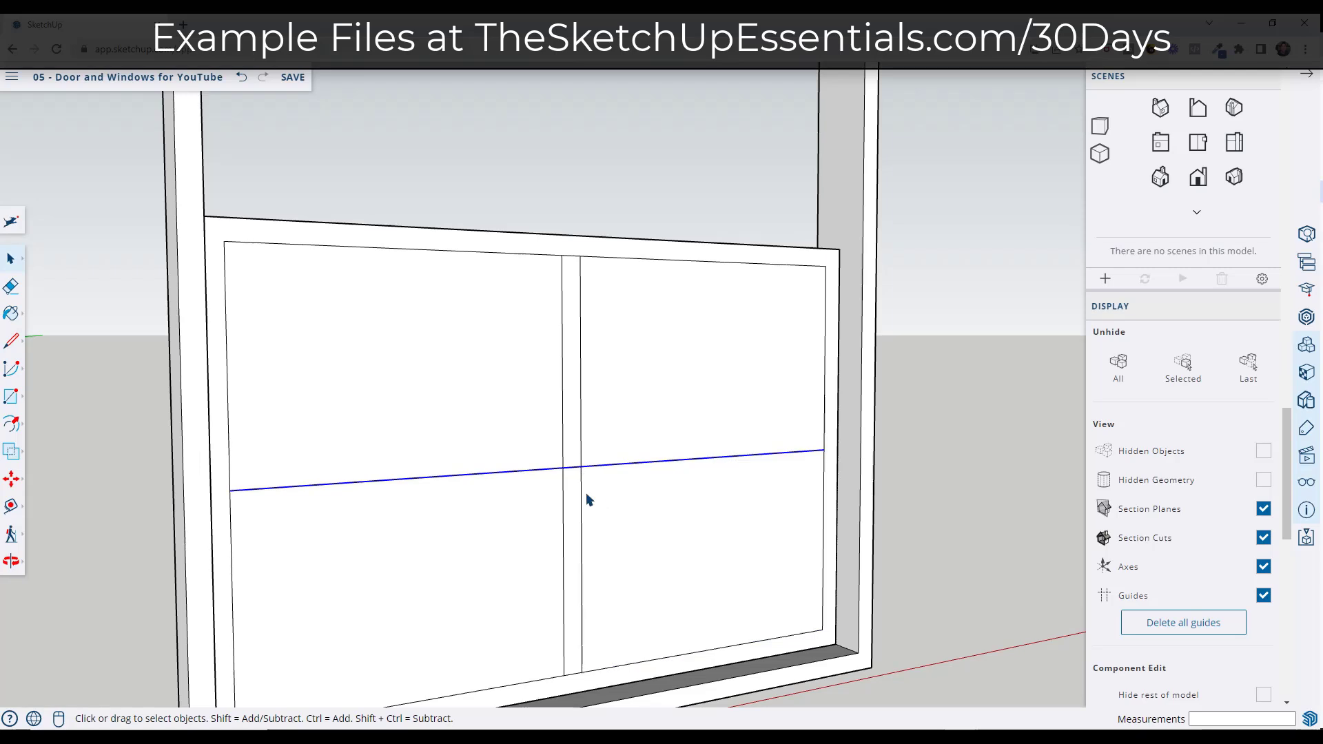
{"action": "key", "text": "m"}
{"action": "scroll", "coordinate": [584, 480], "scroll_direction": "up", "scroll_amount": 3}
{"action": "left_click", "coordinate": [584, 480]}
{"action": "key", "text": "ctrl"}
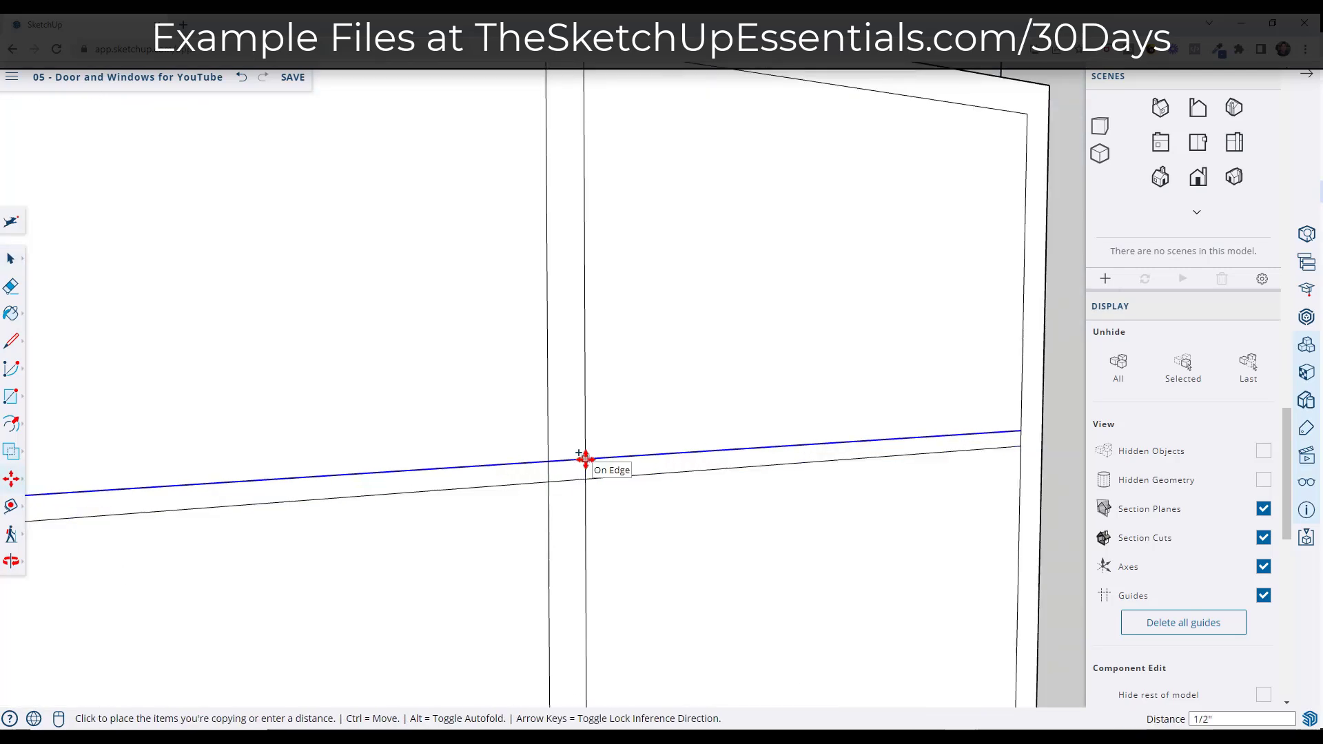
{"action": "left_click", "coordinate": [585, 460]}
{"action": "key", "text": "ctrl"}
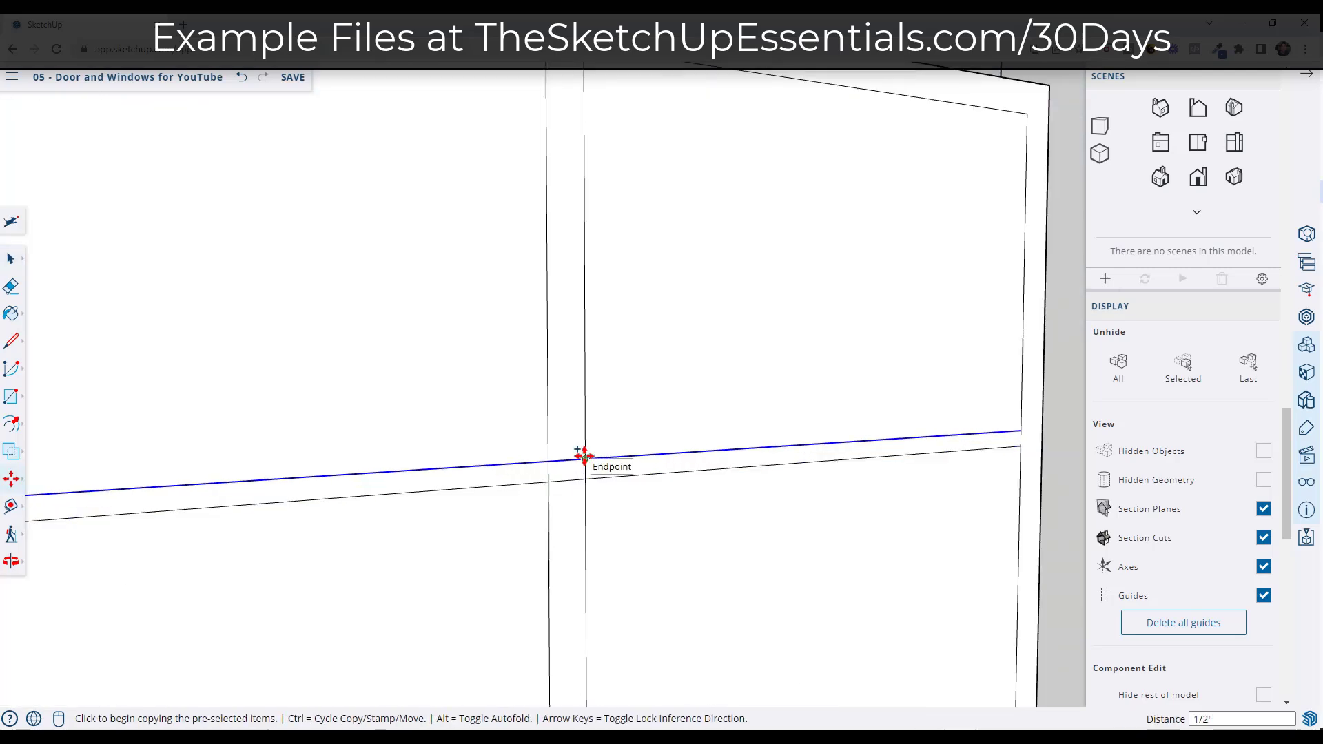
{"action": "left_click", "coordinate": [585, 459]}
{"action": "left_click", "coordinate": [588, 499]}
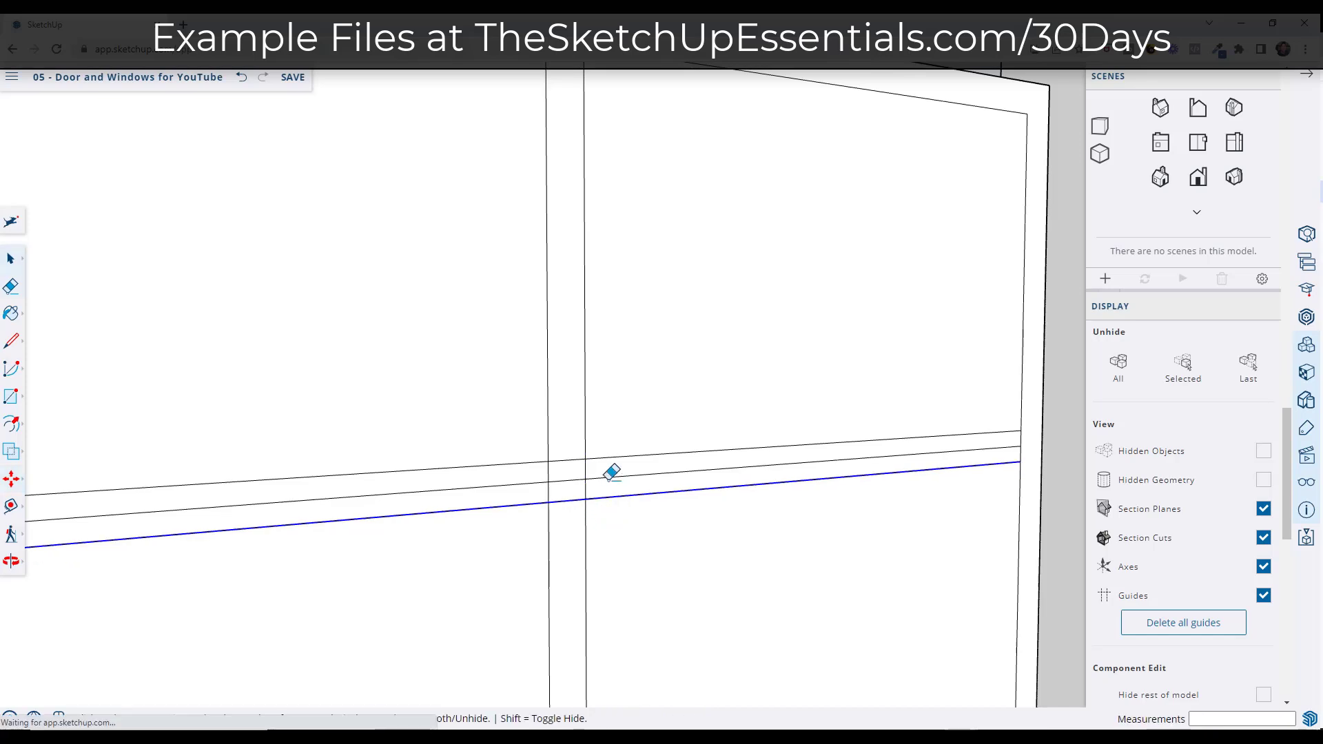
- Erase the original mid-height line and the edges crossing the intersection of the vertical and horizontal bars
{"action": "key", "text": "e"}
{"action": "mouse_move", "coordinate": [609, 468]}
{"action": "left_mouse_down"}
{"action": "mouse_move", "coordinate": [541, 470]}
{"action": "mouse_move", "coordinate": [532, 484]}
{"action": "mouse_move", "coordinate": [588, 473]}
{"action": "left_mouse_up"}
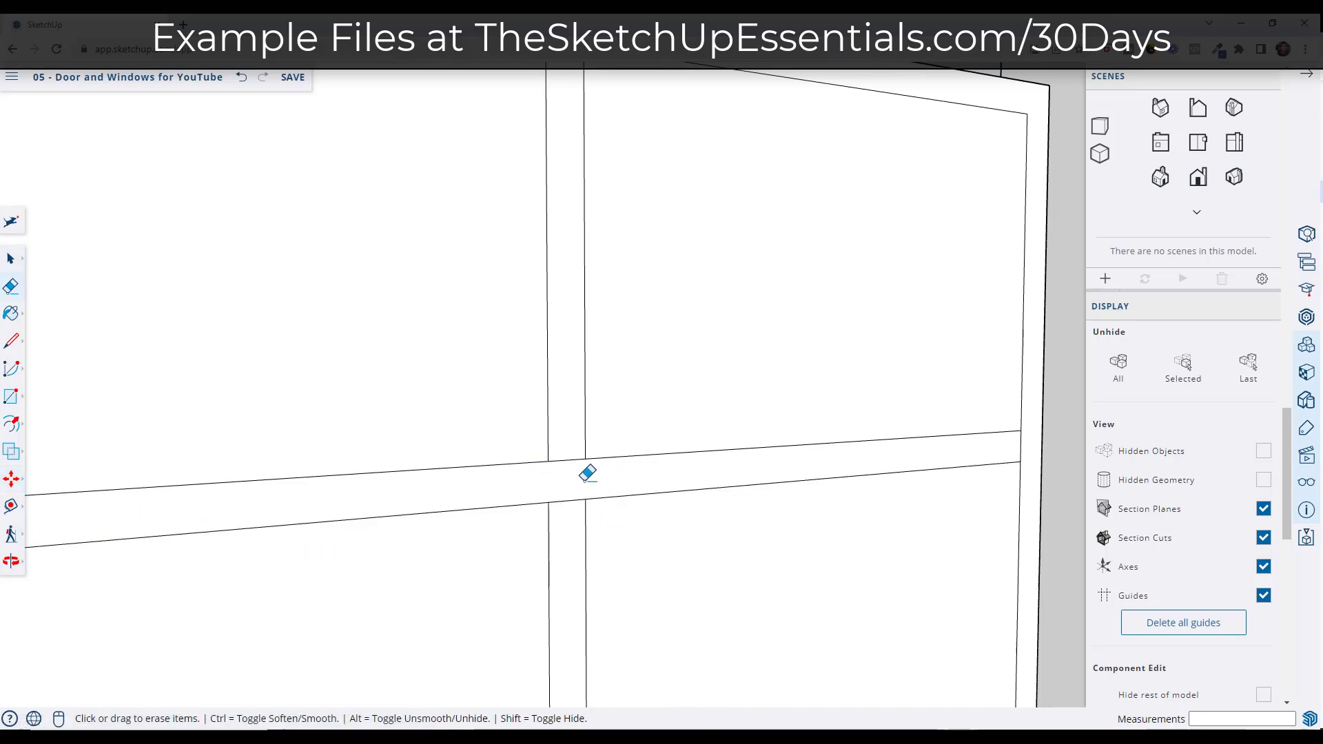
{"action": "left_click", "coordinate": [573, 459]}
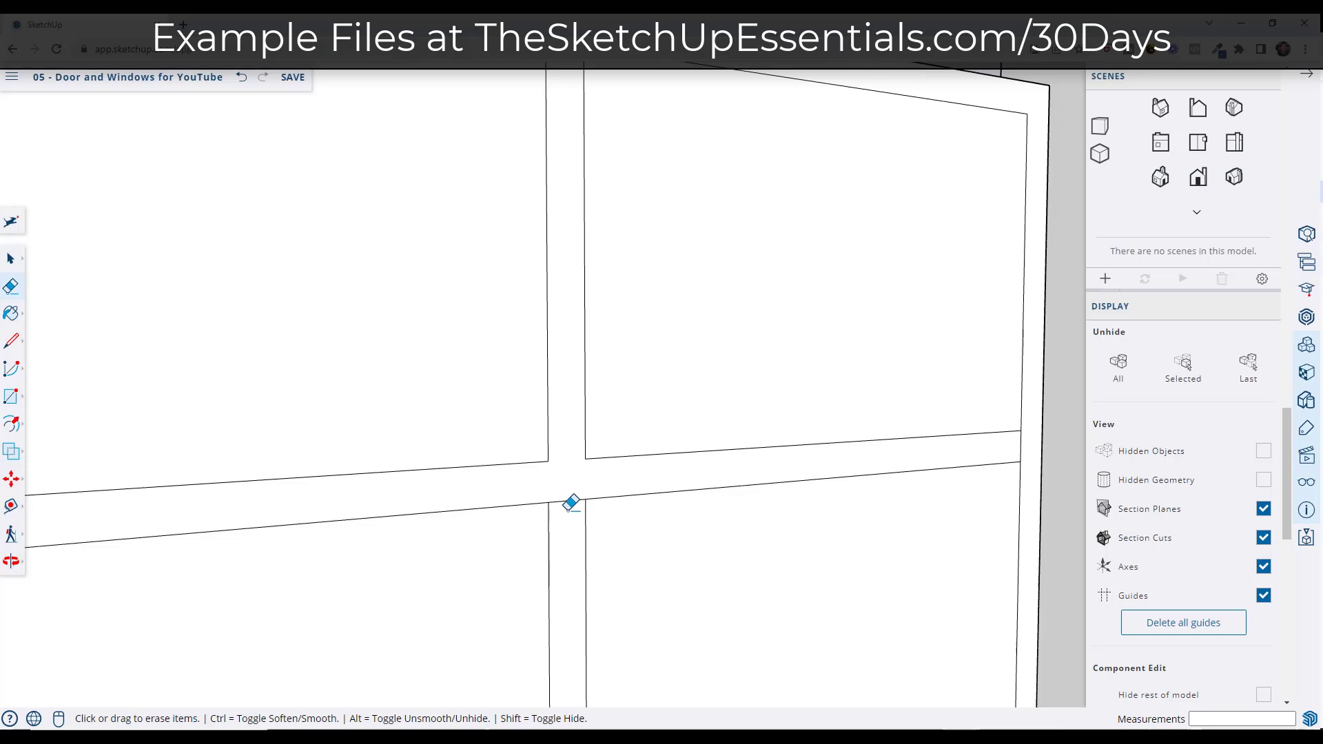
{"action": "left_click", "coordinate": [572, 503]}
{"action": "key", "text": "space"}
- Erase the short edge segments where the divider bars meet the outer sash frame
{"action": "scroll", "coordinate": [570, 413], "scroll_direction": "down", "scroll_amount": 5}
{"action": "mouse_move", "coordinate": [569, 414]}
{"action": "middle_mouse_down"}
{"action": "mouse_move", "coordinate": [673, 402]}
{"action": "mouse_move", "coordinate": [664, 391]}
{"action": "middle_mouse_up"}
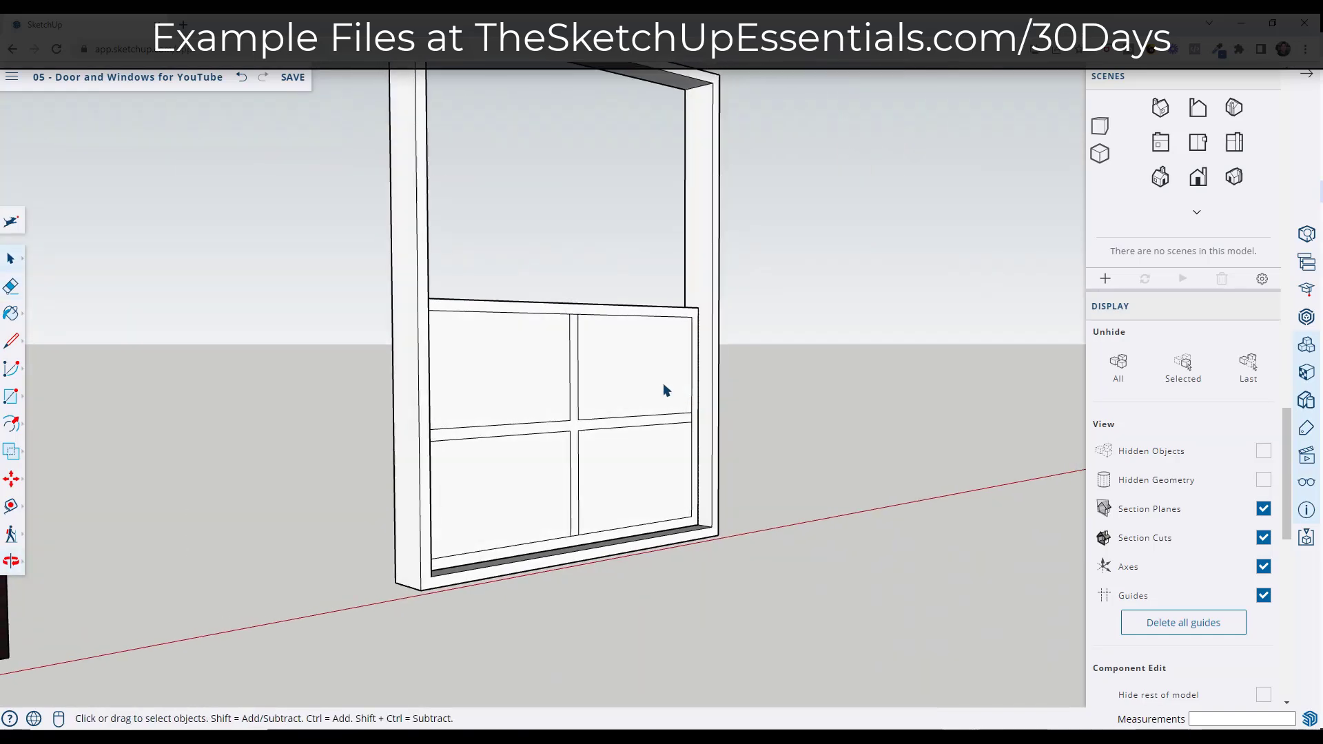
{"action": "scroll", "coordinate": [638, 417], "scroll_direction": "up", "scroll_amount": 5}
{"action": "key", "text": "e"}
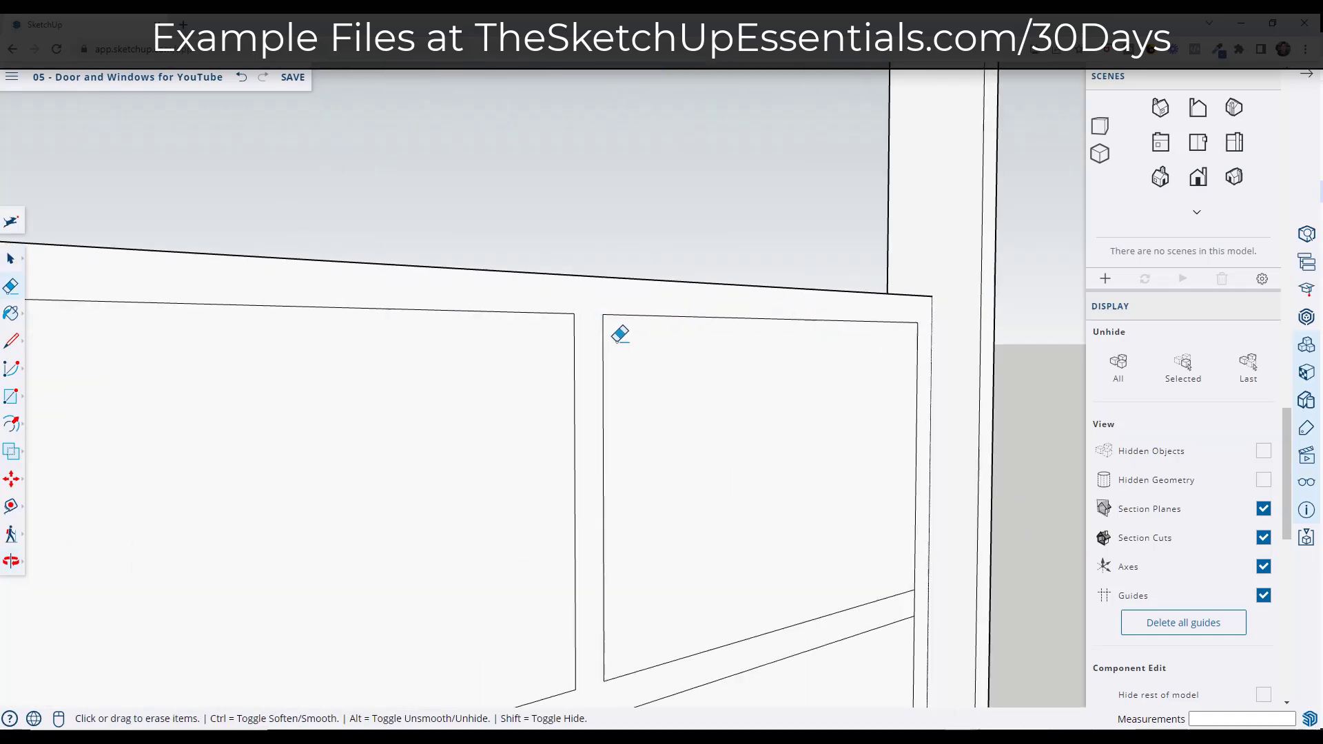
{"action": "scroll", "coordinate": [917, 585], "scroll_direction": "up", "scroll_amount": 3}
{"action": "scroll", "coordinate": [916, 586], "scroll_direction": "down", "scroll_amount": 5}
{"action": "scroll", "coordinate": [753, 620], "scroll_direction": "up", "scroll_amount": 5}
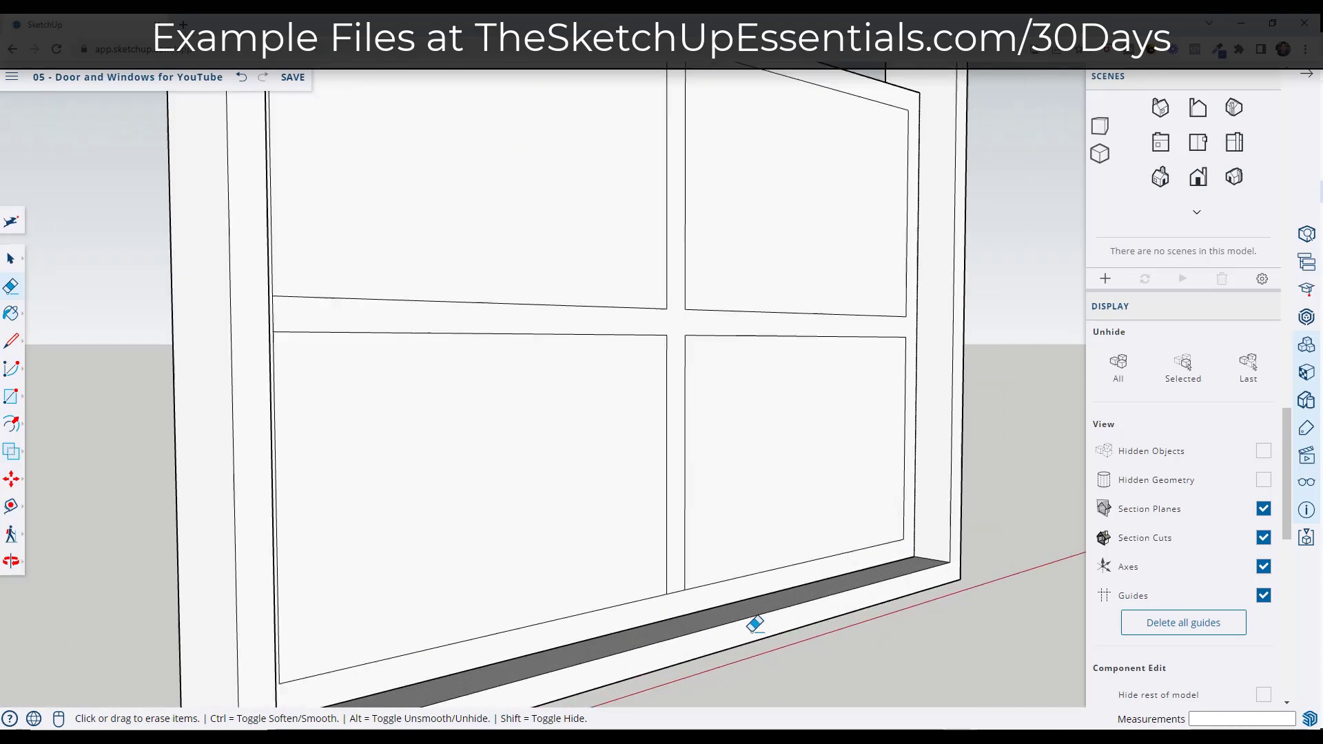
{"action": "scroll", "coordinate": [721, 510], "scroll_direction": "down", "scroll_amount": 4}
{"action": "scroll", "coordinate": [478, 379], "scroll_direction": "up", "scroll_amount": 2}
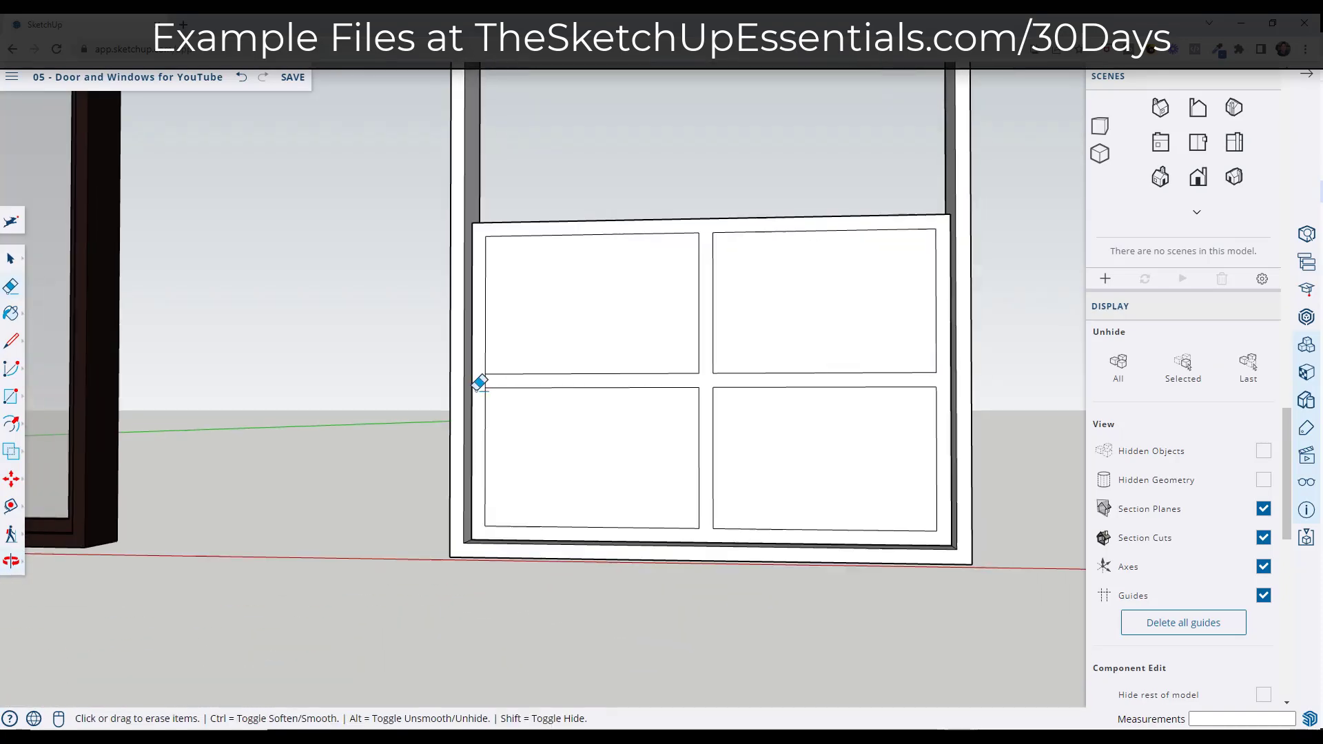
{"action": "scroll", "coordinate": [494, 372], "scroll_direction": "up", "scroll_amount": 1}
{"action": "scroll", "coordinate": [418, 456], "scroll_direction": "down", "scroll_amount": 3}
- Delete the four pane faces of the lower sash to open up the glass areas
{"action": "key", "text": "space"}
{"action": "middle_click_drag", "start_coordinate": [418, 456], "coordinate": [634, 369]}
{"action": "left_click", "coordinate": [633, 369]}
{"action": "left_click", "coordinate": [734, 359], "text": "shift"}
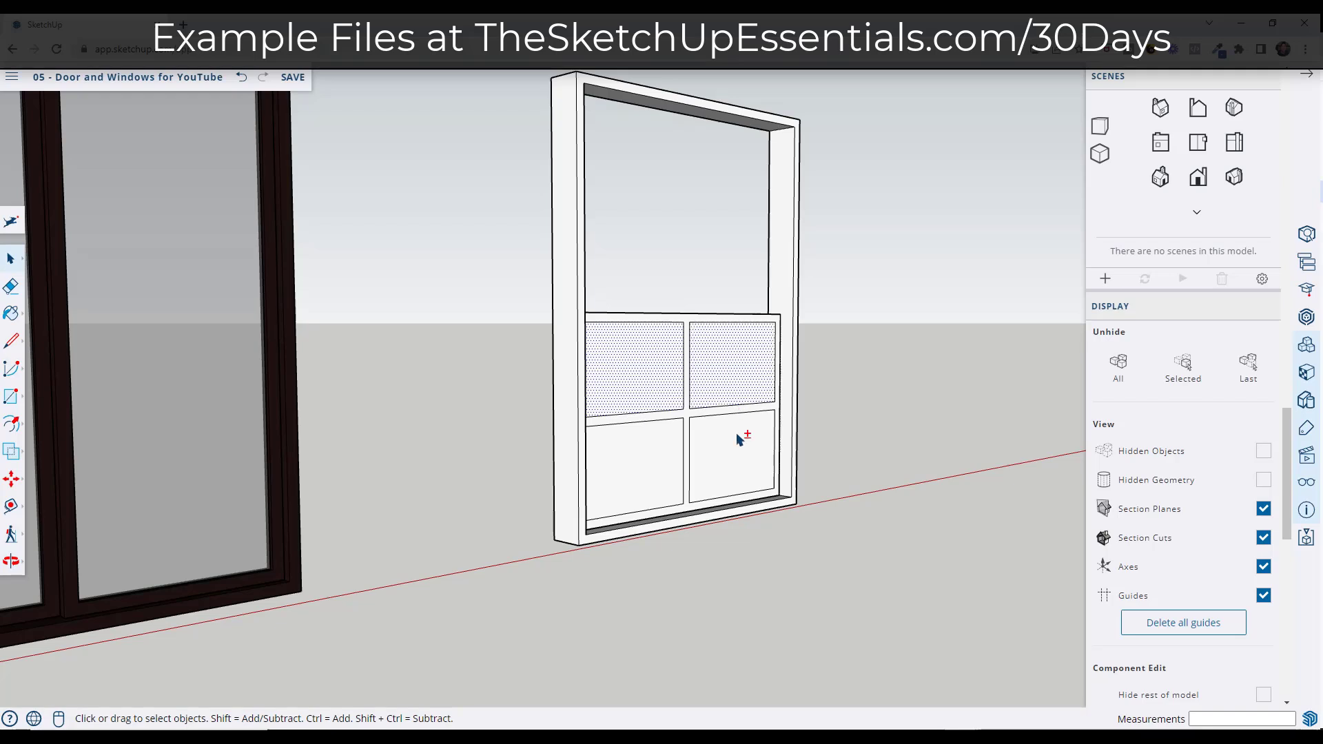
{"action": "left_click", "coordinate": [736, 455], "text": "shift"}
{"action": "left_click", "coordinate": [653, 464], "text": "shift"}
{"action": "key", "text": "Delete"}
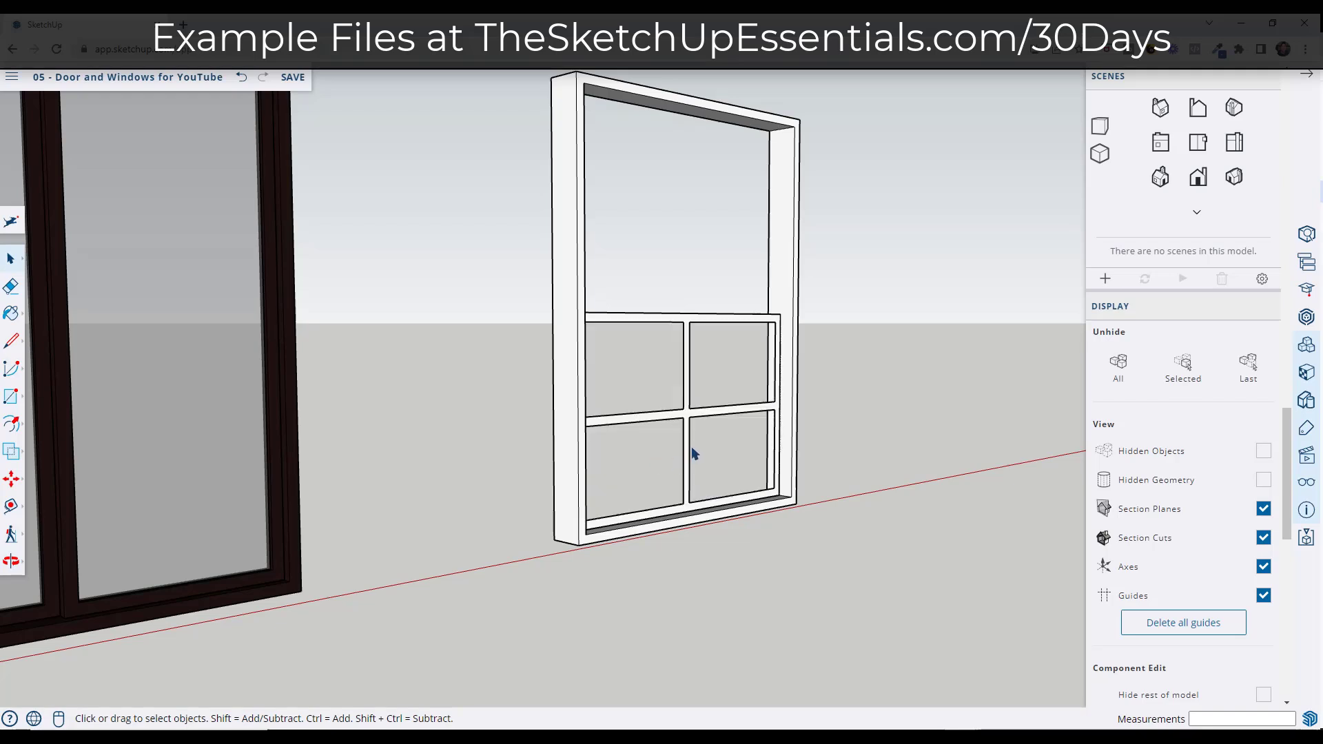
- Push/Pull the divided sash face outward 1"
{"action": "key", "text": "p"}
{"action": "left_click", "coordinate": [693, 422]}
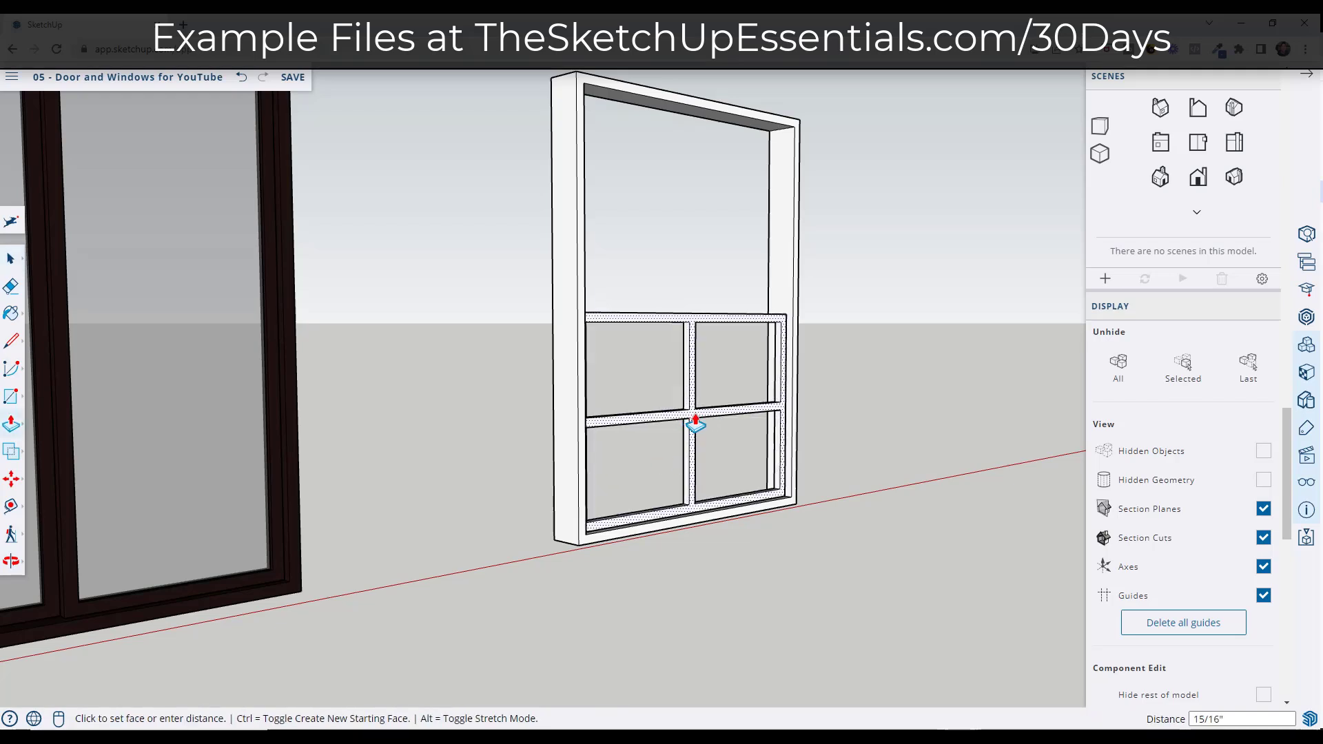
{"action": "type", "text": "1"}
{"action": "key", "text": "Return"}
{"action": "key", "text": "space"}
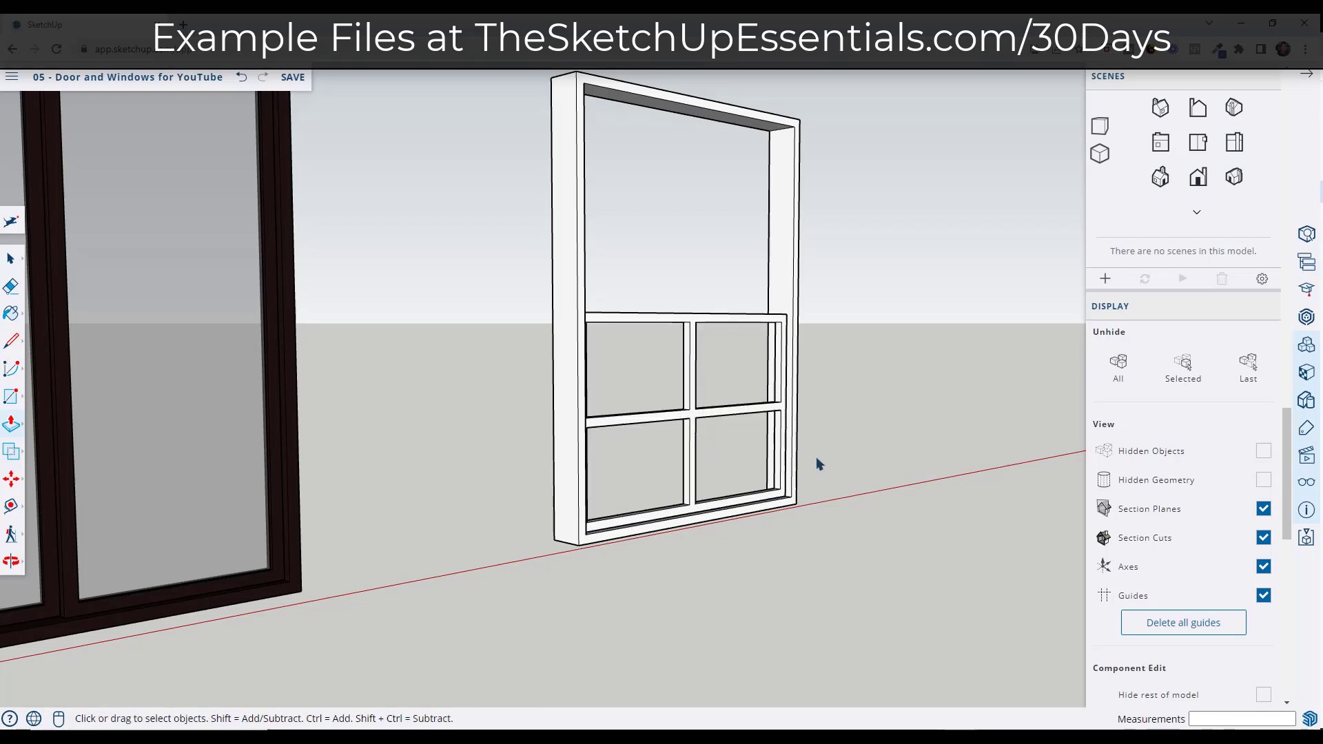
- Select all the sash geometry and make it a component named Vertical Slider
{"action": "middle_click_drag", "start_coordinate": [750, 393], "coordinate": [687, 398]}
{"action": "triple_click", "coordinate": [691, 403]}
{"action": "right_click", "coordinate": [694, 407]}
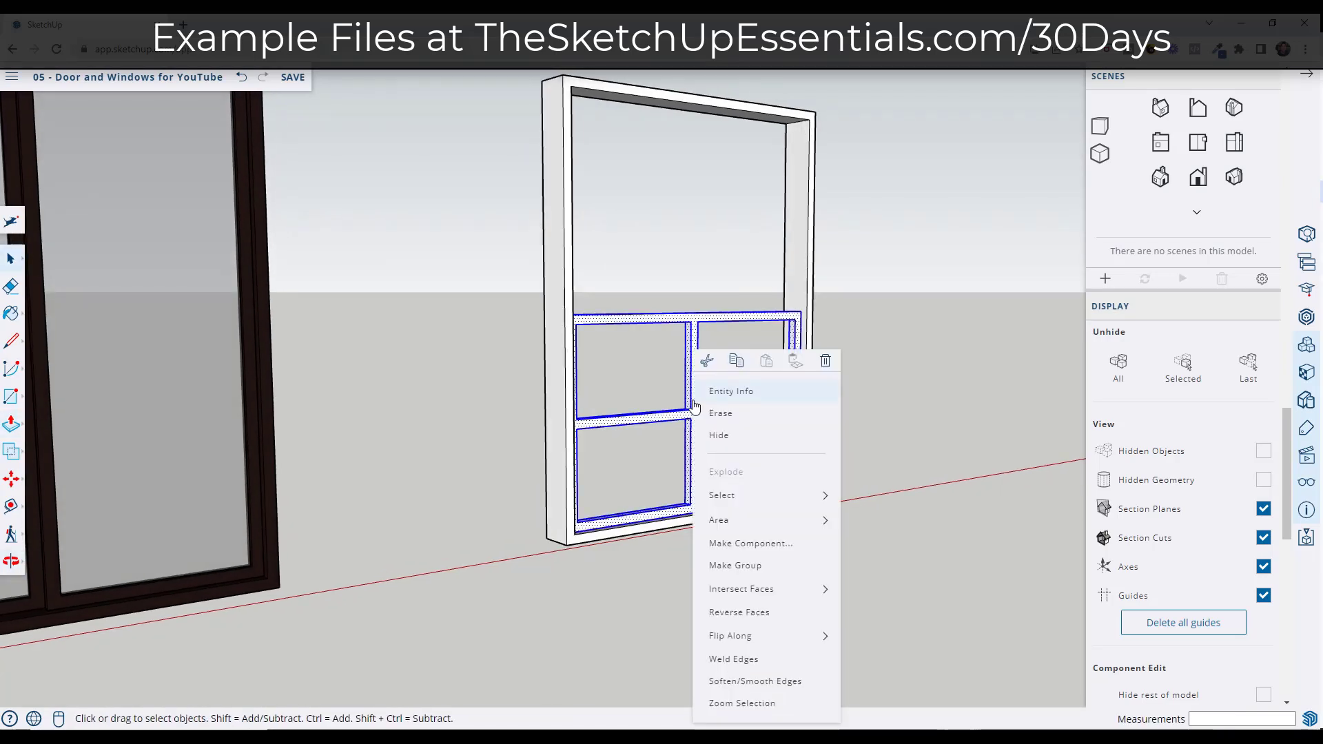
{"action": "left_click", "coordinate": [755, 544]}
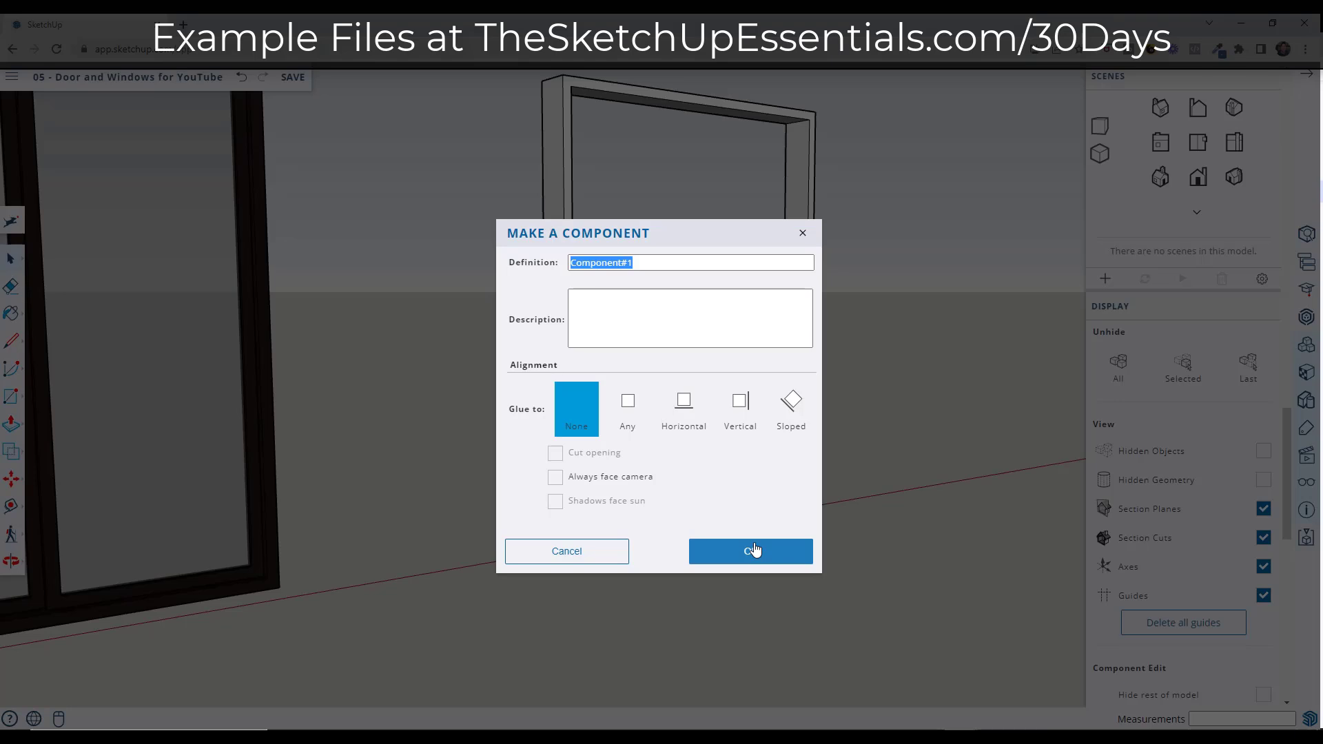
{"action": "type", "text": "Vertical Slider"}
{"action": "left_click", "coordinate": [754, 550]}
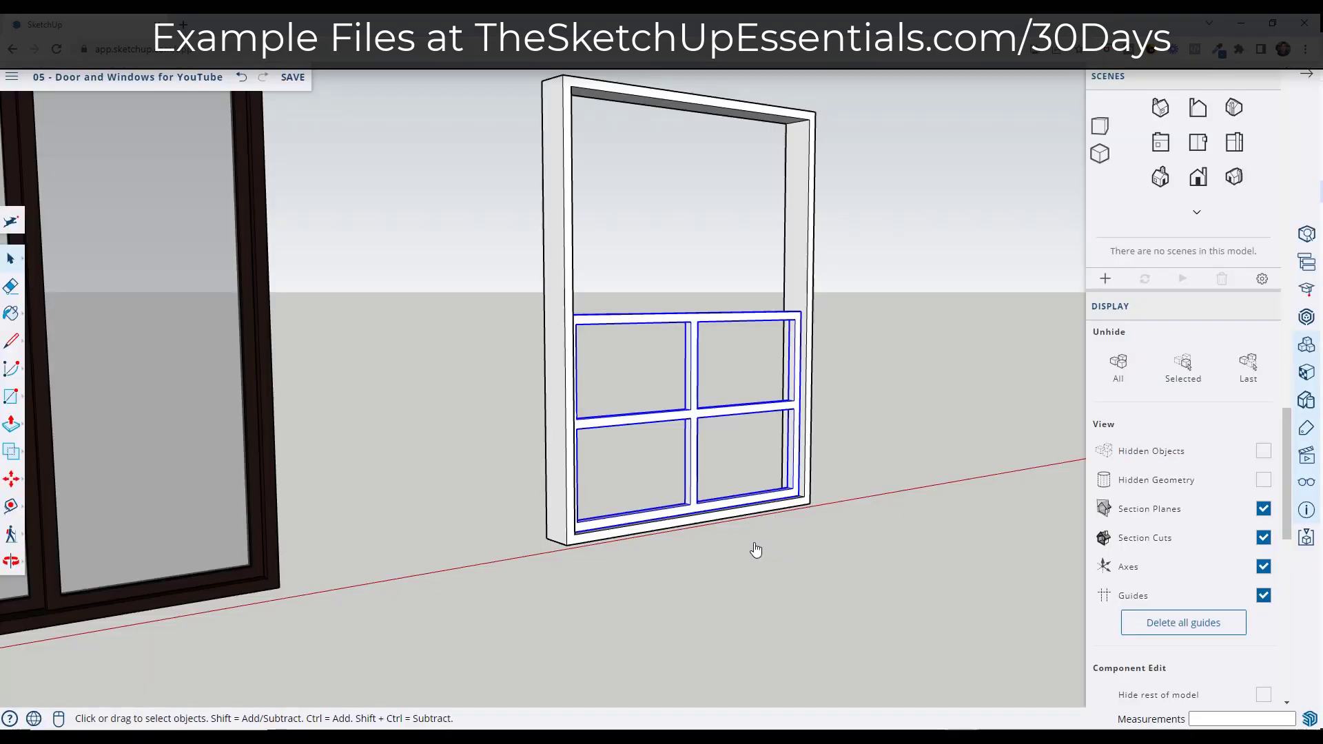
- Copy the Vertical Slider component about 1' 11" into the upper half of the frame, set behind the lower sash
{"action": "key", "text": "m"}
{"action": "scroll", "coordinate": [789, 490], "scroll_direction": "up", "scroll_amount": 5}
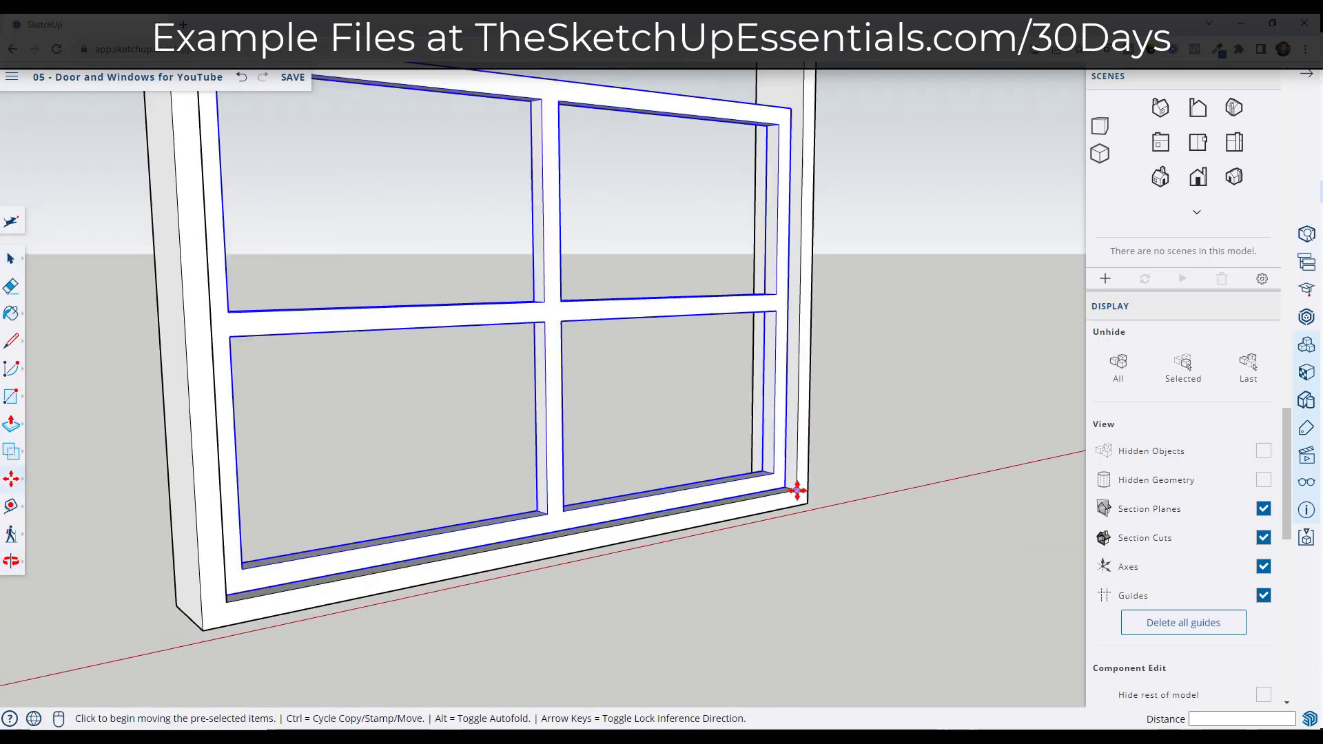
{"action": "left_click", "coordinate": [778, 487]}
{"action": "key", "text": "ctrl"}
{"action": "scroll", "coordinate": [688, 375], "scroll_direction": "down", "scroll_amount": 6}
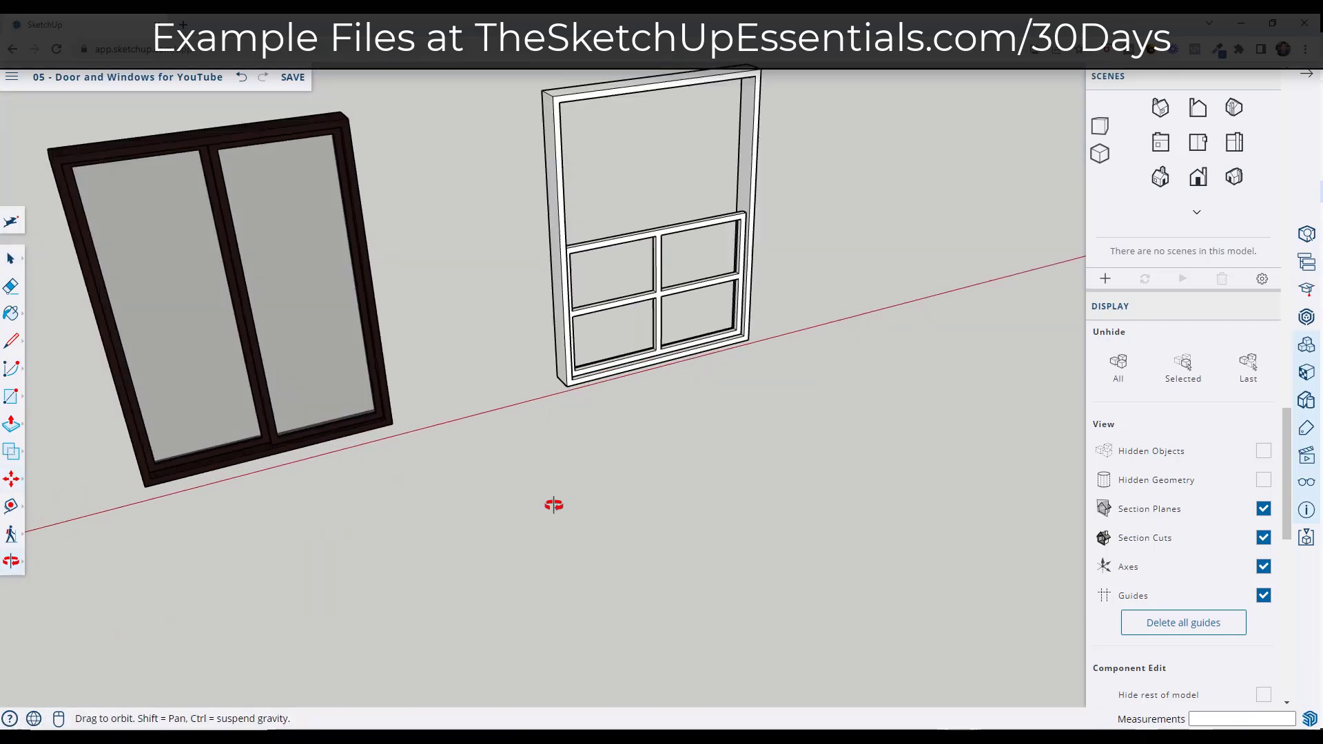
{"action": "scroll", "coordinate": [774, 211], "scroll_direction": "up", "scroll_amount": 5}
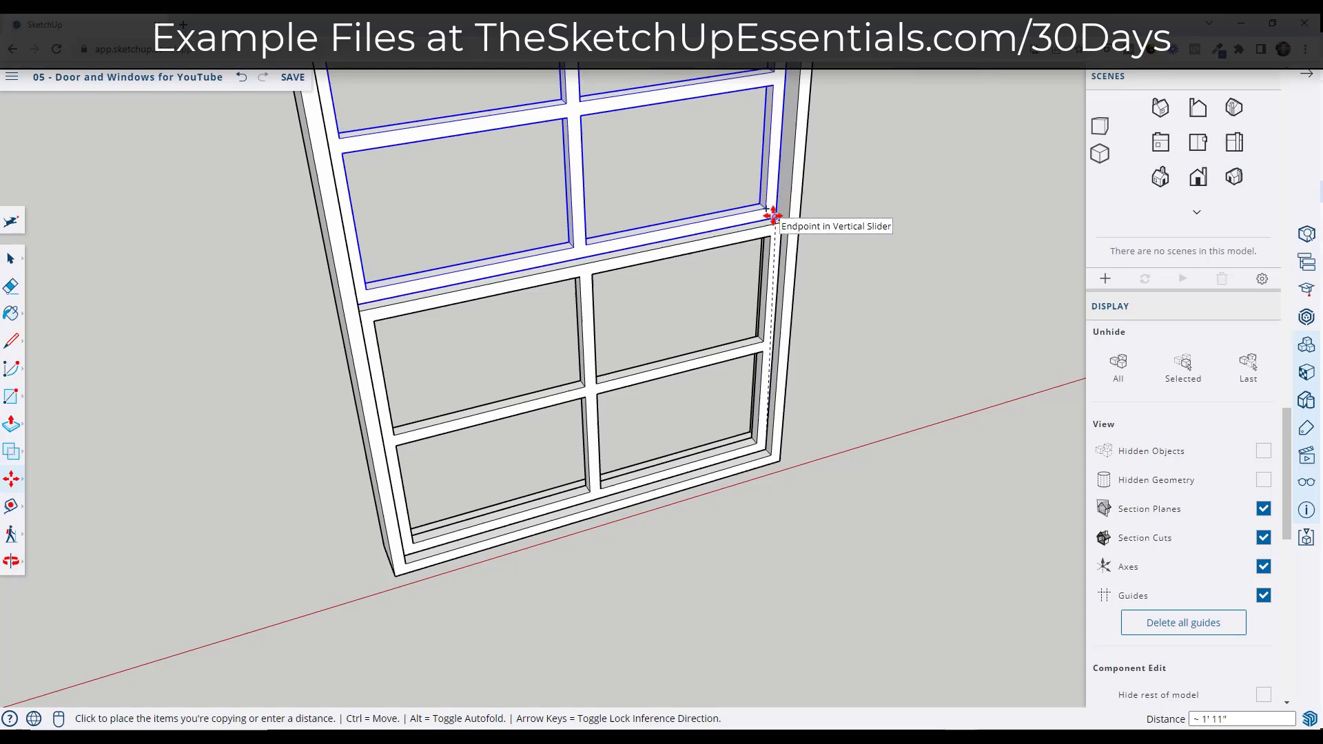
{"action": "left_click", "coordinate": [774, 214]}
{"action": "key", "text": "space"}
{"action": "middle_click_drag", "start_coordinate": [688, 432], "coordinate": [804, 189]}
{"action": "scroll", "coordinate": [643, 307], "scroll_direction": "down", "scroll_amount": 4}
{"action": "scroll", "coordinate": [643, 307], "scroll_direction": "up", "scroll_amount": 3}
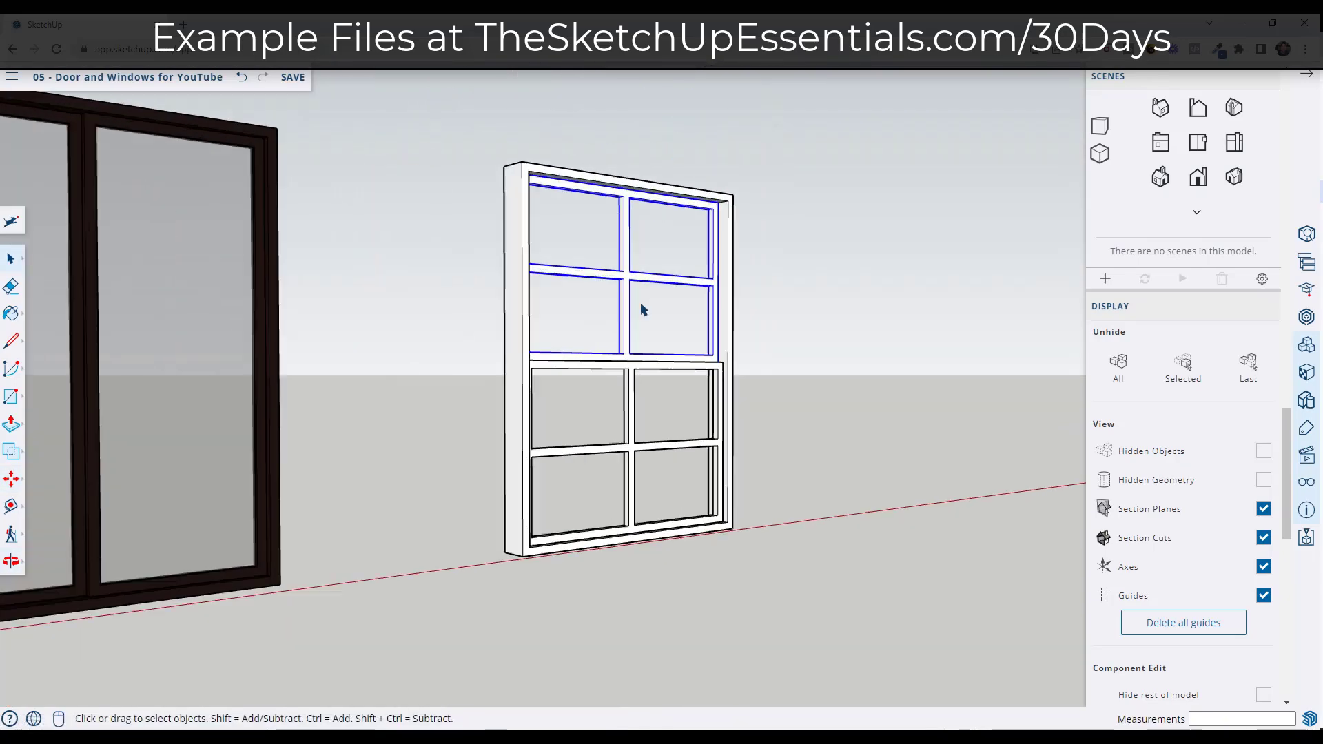
- Inside the lower sash component, draw a rectangle filling the upper-right glass opening, starting at the midpoint of the sash depth
{"action": "scroll", "coordinate": [731, 434], "scroll_direction": "up", "scroll_amount": 6}
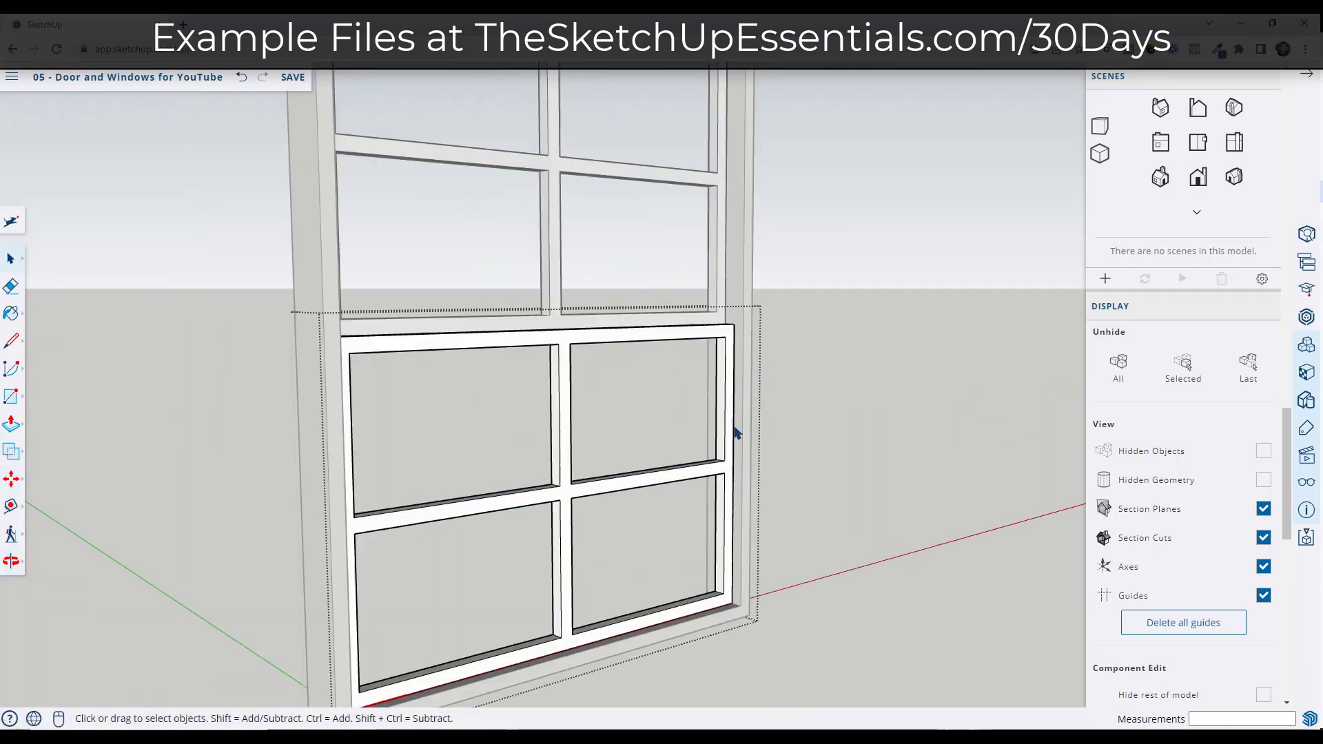
{"action": "scroll", "coordinate": [711, 492], "scroll_direction": "down", "scroll_amount": 3}
{"action": "key", "text": "r"}
{"action": "scroll", "coordinate": [702, 516], "scroll_direction": "up", "scroll_amount": 4}
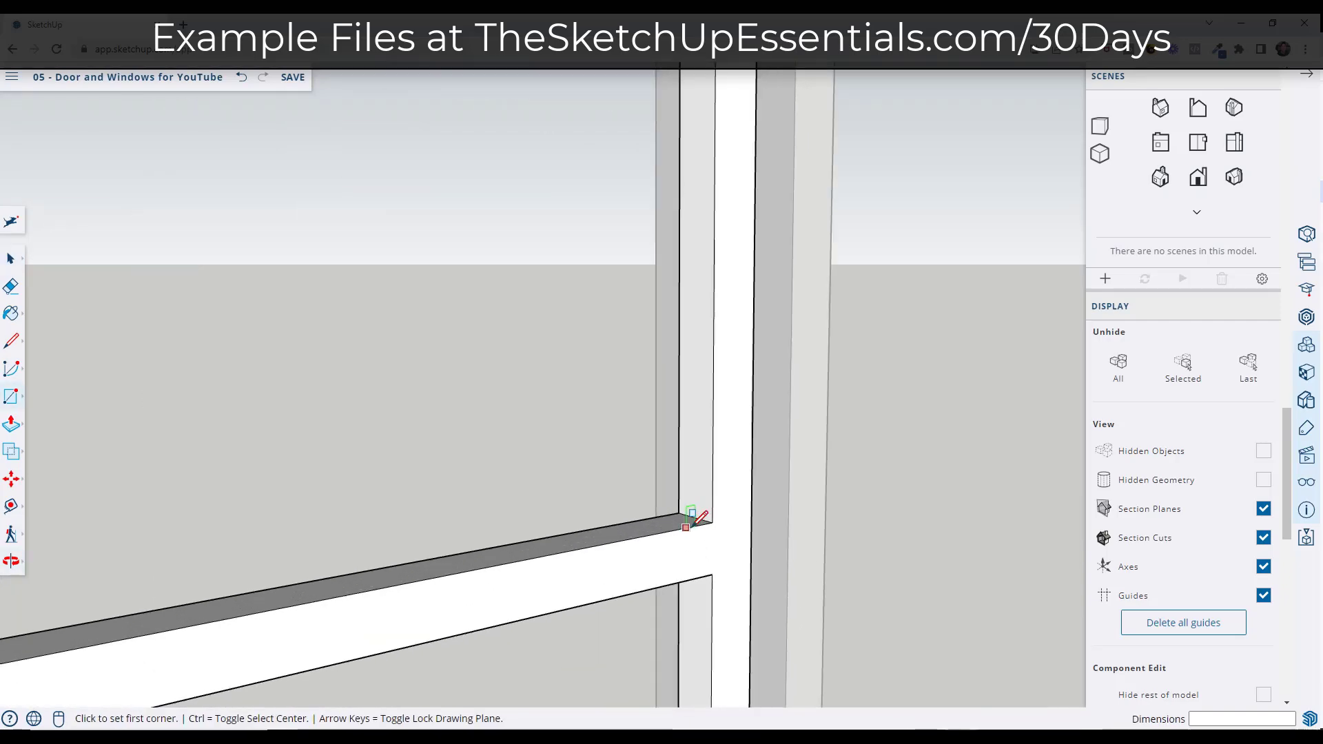
{"action": "key", "text": "space"}
{"action": "key", "text": "r"}
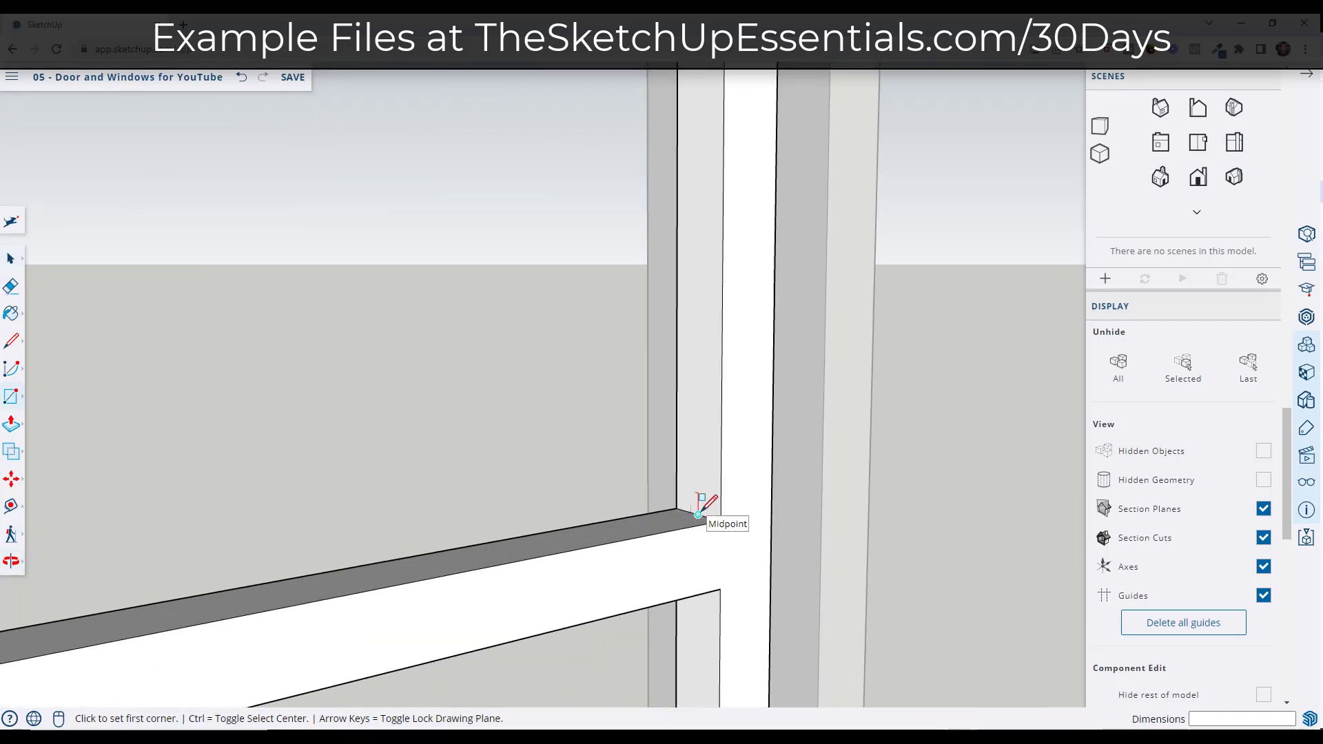
{"action": "left_click", "coordinate": [718, 519]}
{"action": "scroll", "coordinate": [710, 513], "scroll_direction": "down", "scroll_amount": 5}
{"action": "middle_click_drag", "start_coordinate": [547, 508], "coordinate": [939, 550]}
{"action": "scroll", "coordinate": [571, 473], "scroll_direction": "up", "scroll_amount": 3}
{"action": "left_click", "coordinate": [600, 375]}
{"action": "key", "text": "space"}
{"action": "scroll", "coordinate": [622, 469], "scroll_direction": "down", "scroll_amount": 5}
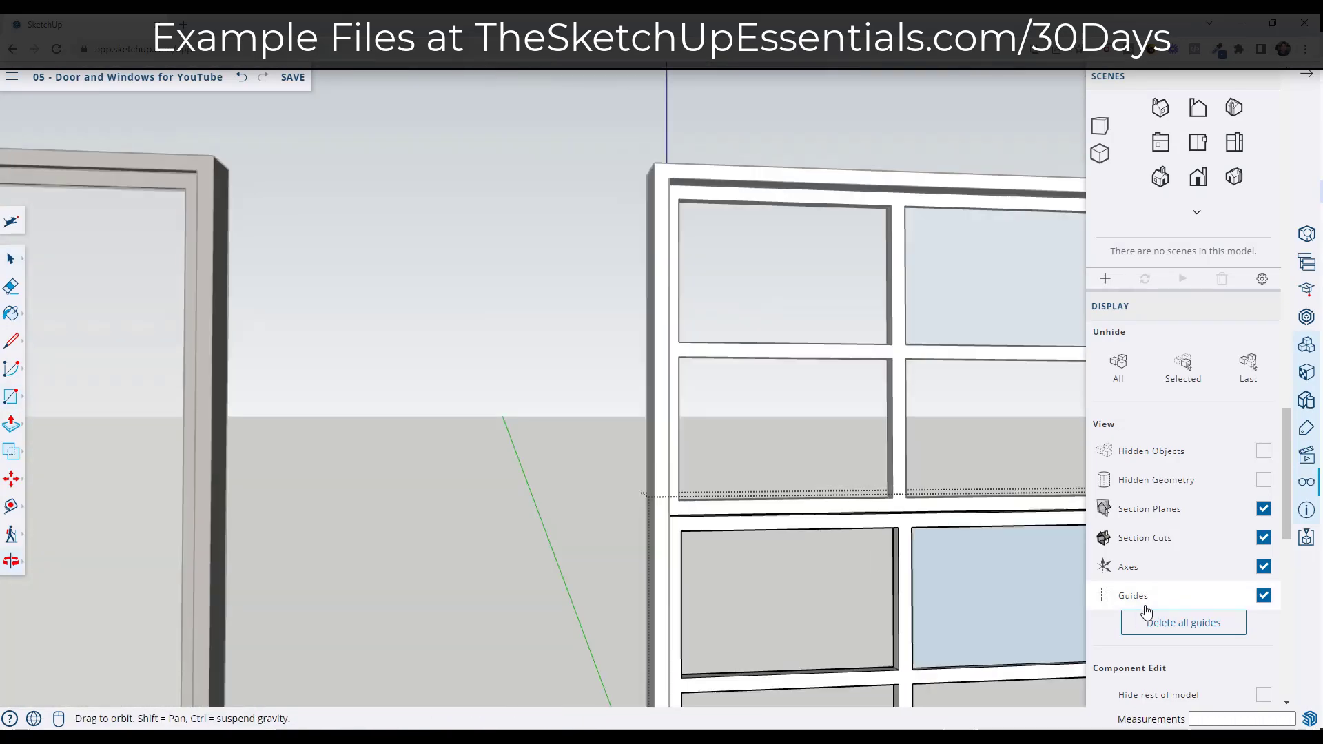
- Reverse the new pane face and group it together with its edges
{"action": "scroll", "coordinate": [519, 422], "scroll_direction": "up", "scroll_amount": 5}
{"action": "right_click", "coordinate": [618, 458]}
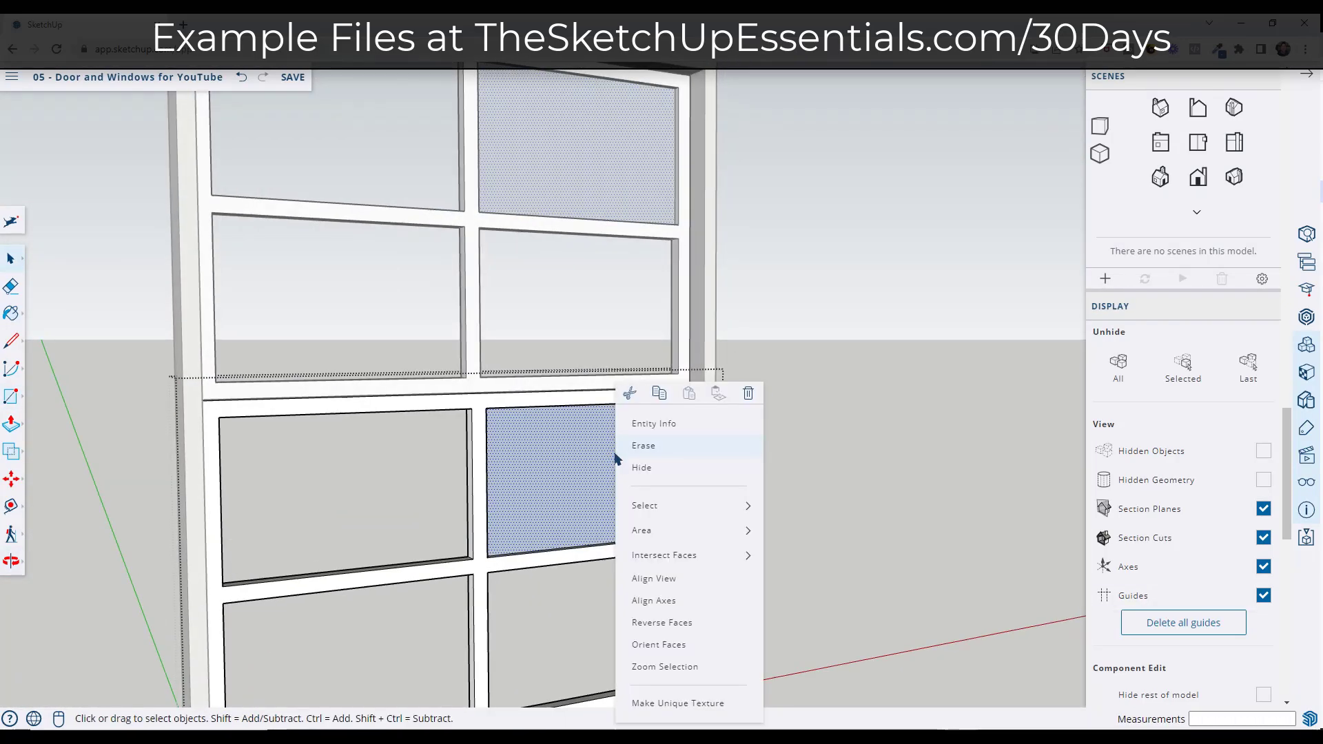
{"action": "left_click", "coordinate": [678, 594]}
{"action": "middle_click_drag", "start_coordinate": [618, 503], "coordinate": [603, 478]}
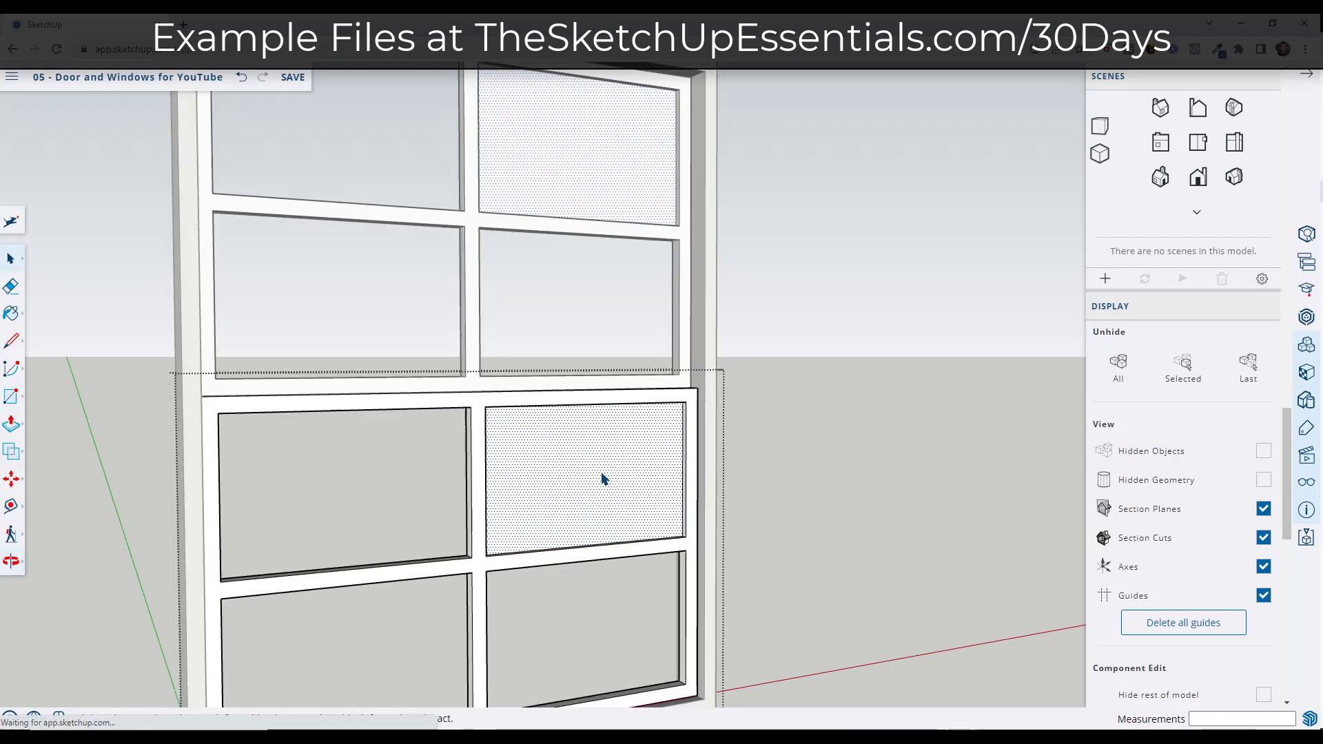
{"action": "right_click", "coordinate": [601, 477]}
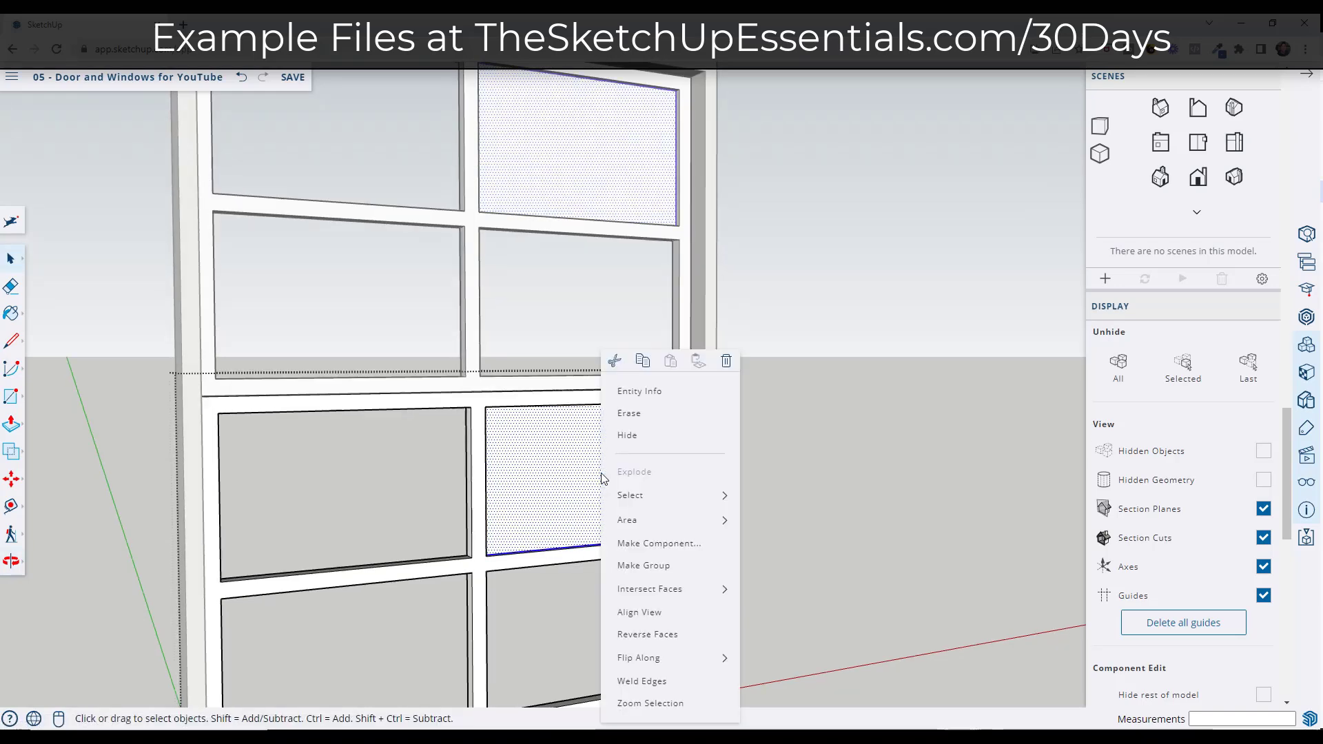
{"action": "left_click", "coordinate": [660, 566]}
- Copy the pane group 1' 4 1/2" across into the upper-left opening of the lower sash
{"action": "scroll", "coordinate": [682, 534], "scroll_direction": "up", "scroll_amount": 5}
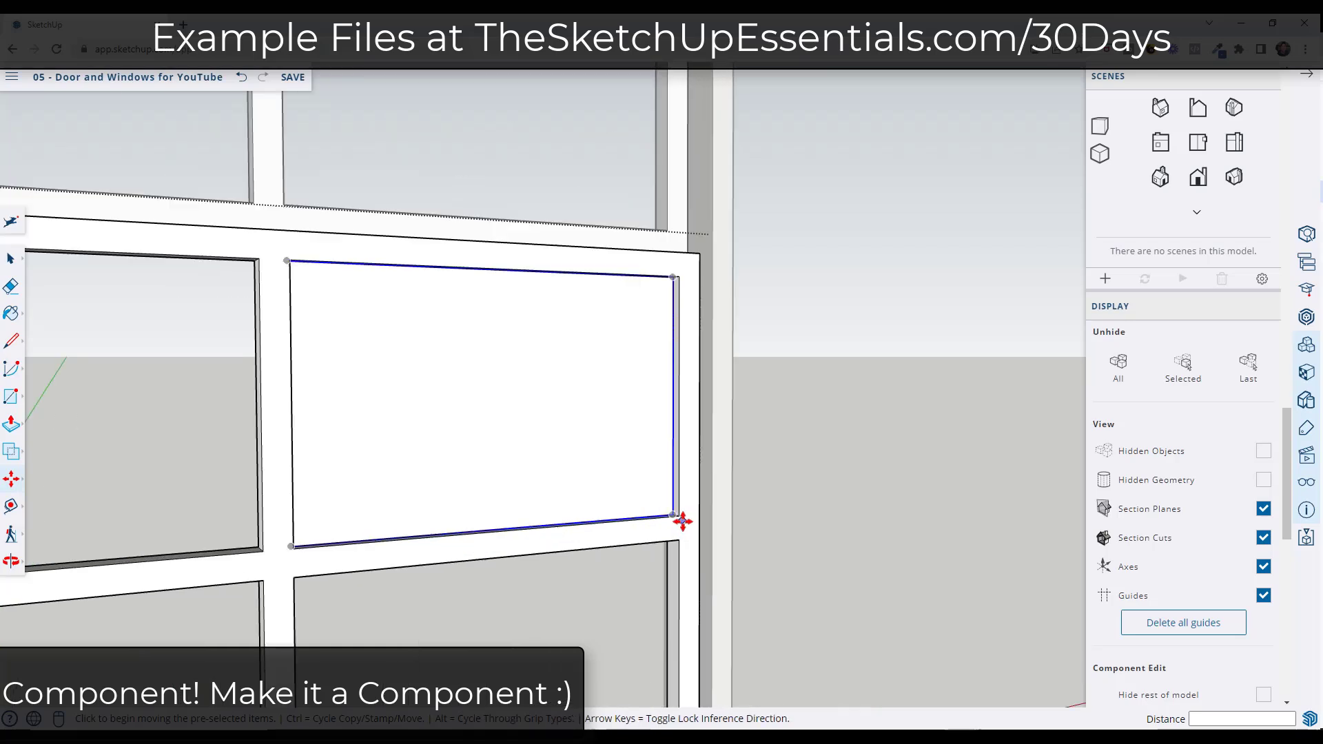
{"action": "key", "text": "m"}
{"action": "left_click", "coordinate": [678, 515]}
{"action": "key", "text": "ctrl"}
{"action": "left_click", "coordinate": [262, 551]}
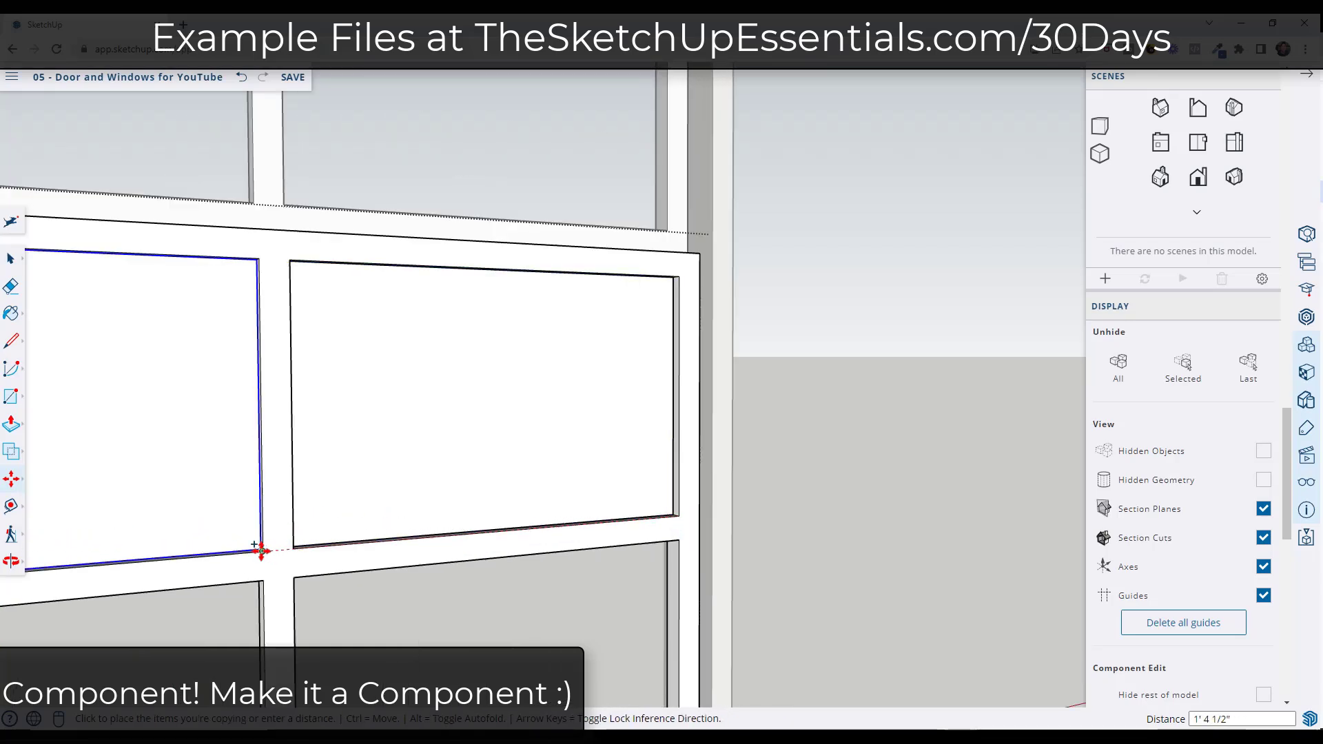
- Copy both upper pane groups about 11" down into the sash's lower openings and leave component editing
{"action": "key", "text": "space"}
{"action": "left_click", "coordinate": [359, 477], "text": "shift"}
{"action": "scroll", "coordinate": [414, 370], "scroll_direction": "down", "scroll_amount": 3}
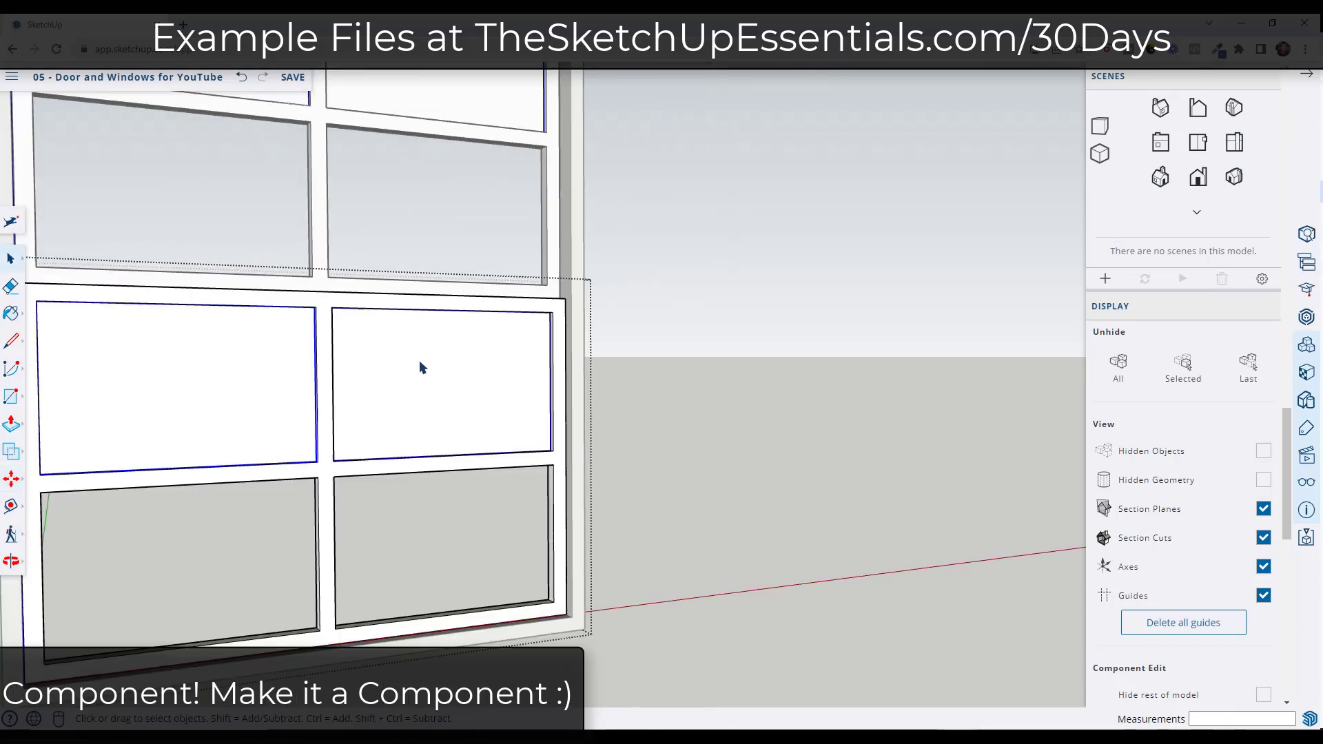
{"action": "key", "text": "m"}
{"action": "scroll", "coordinate": [334, 306], "scroll_direction": "down", "scroll_amount": 1}
{"action": "left_click", "coordinate": [333, 312]}
{"action": "key", "text": "ctrl"}
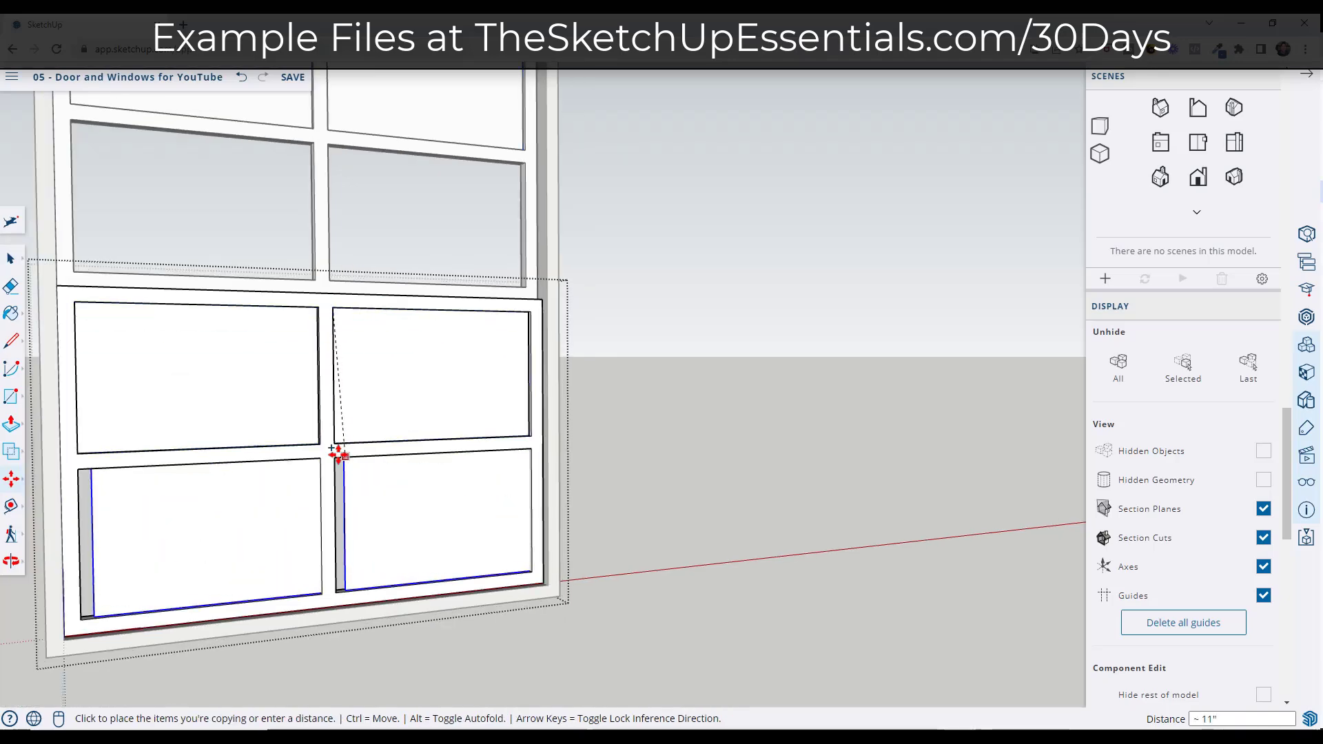
{"action": "left_click", "coordinate": [337, 456]}
{"action": "key", "text": "space"}
{"action": "double_click", "coordinate": [448, 514]}
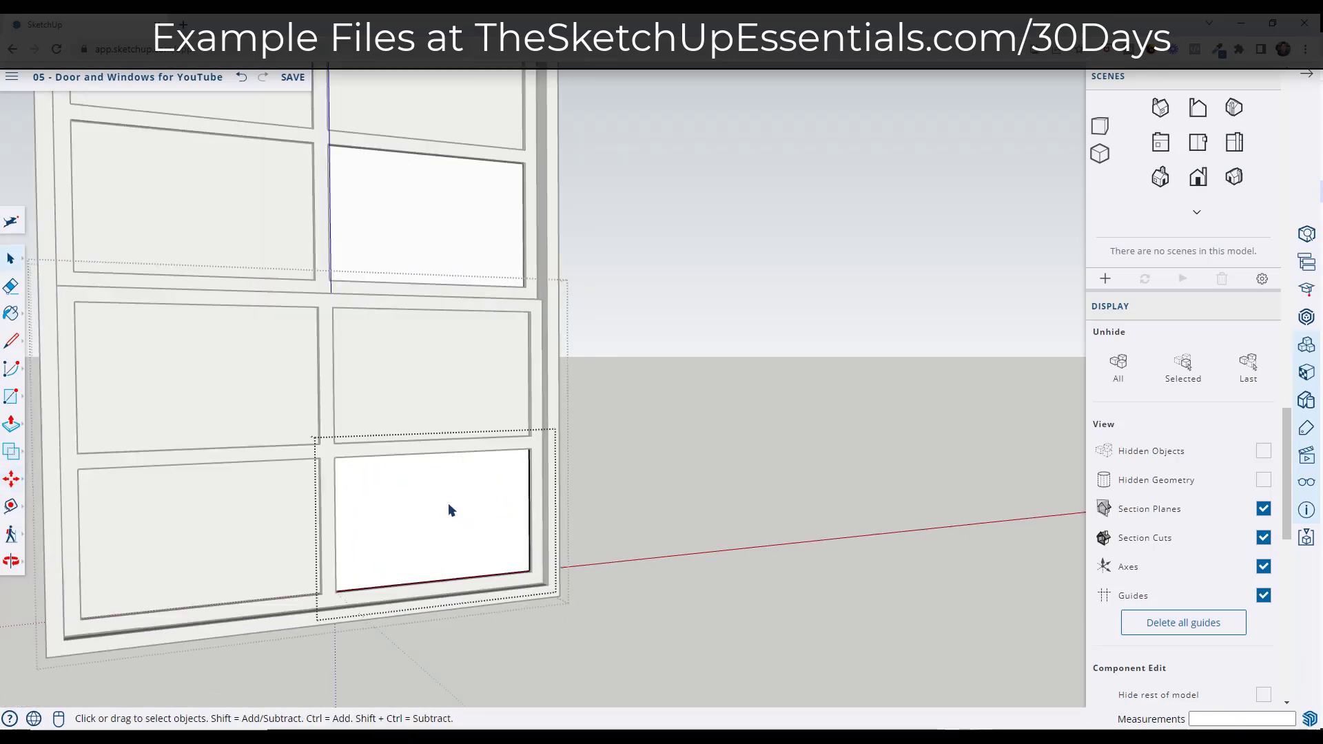
{"action": "left_click", "coordinate": [678, 500]}
- Draw a rectangle over the whole front of the window frame, from its lower outer corner to the opposite upper corner
{"action": "scroll", "coordinate": [678, 501], "scroll_direction": "down", "scroll_amount": 3}
{"action": "middle_click_drag", "start_coordinate": [649, 499], "coordinate": [469, 468]}
{"action": "scroll", "coordinate": [413, 383], "scroll_direction": "down", "scroll_amount": 2}
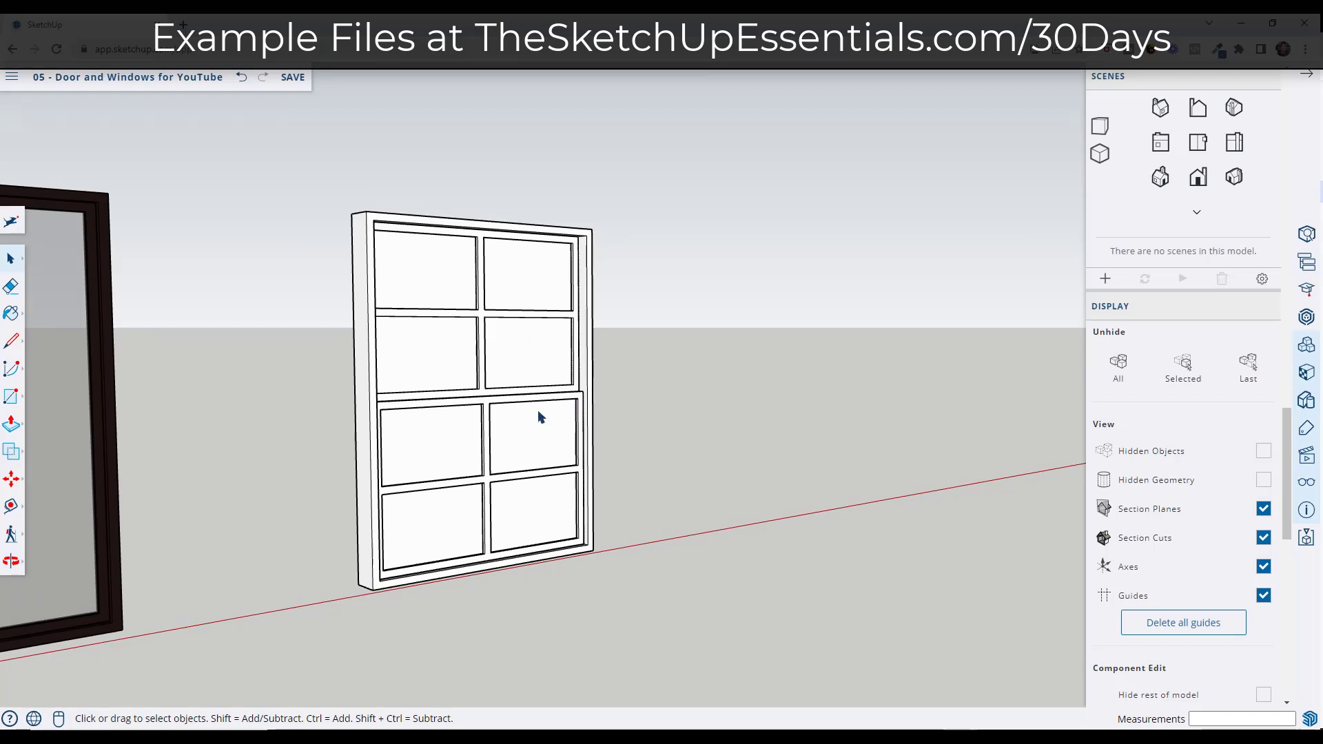
{"action": "middle_click_drag", "start_coordinate": [493, 435], "coordinate": [345, 508]}
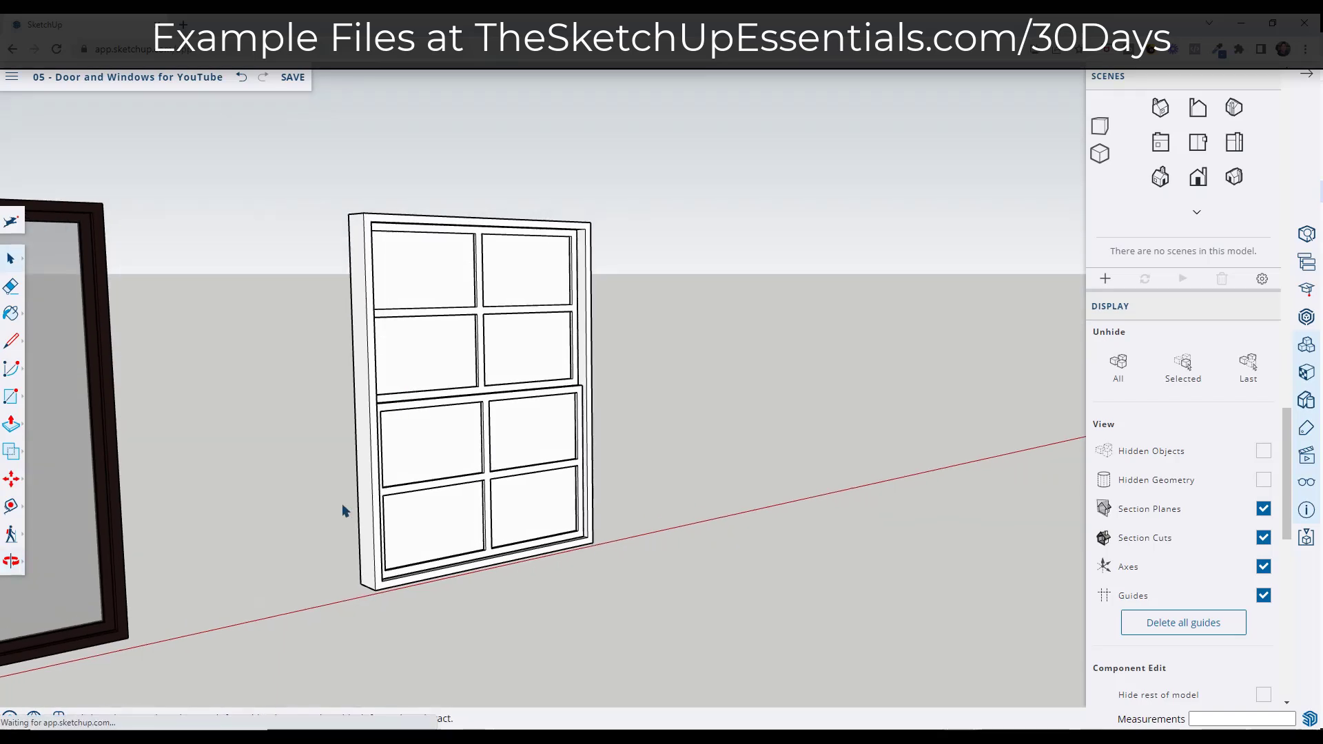
{"action": "key", "text": "r"}
{"action": "left_click", "coordinate": [374, 589]}
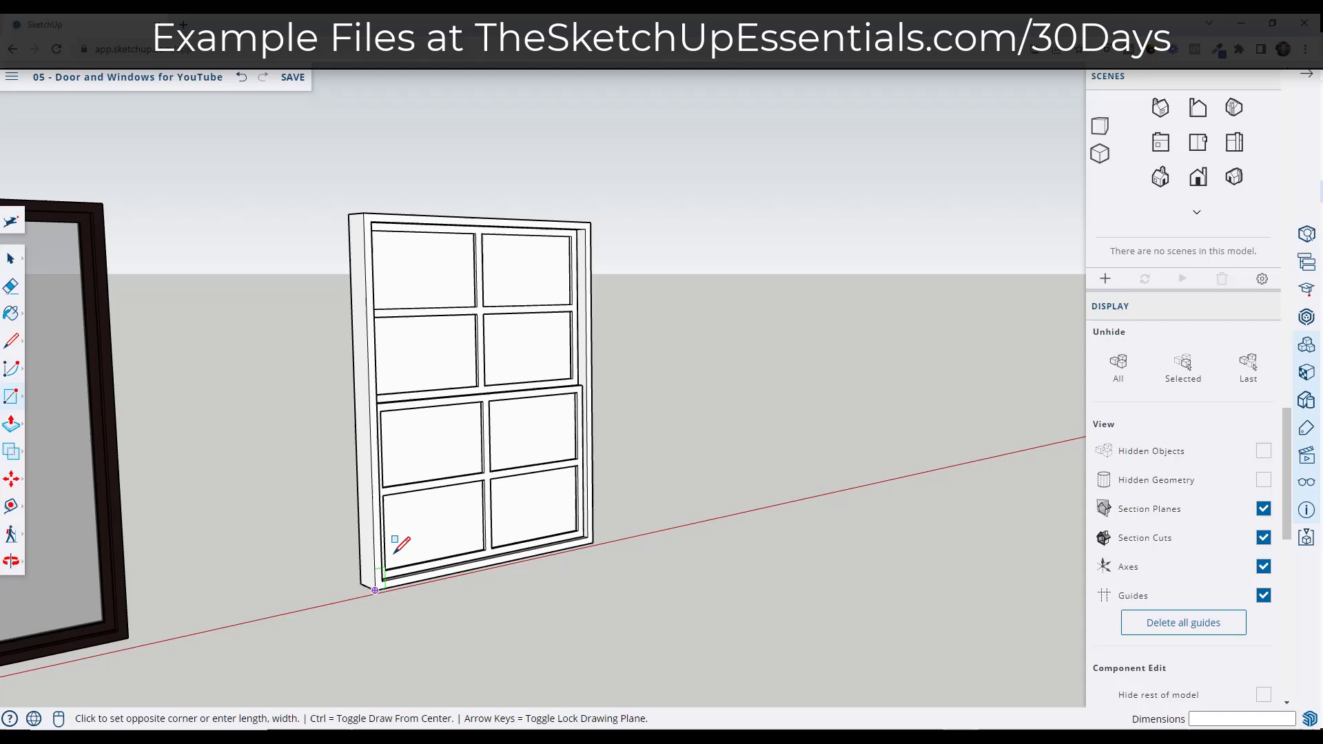
{"action": "left_click", "coordinate": [593, 216]}
{"action": "key", "text": "space"}
- Offset the rectangle outward 4" and delete the inner face, leaving a flat trim border around the window
{"action": "key", "text": "f"}
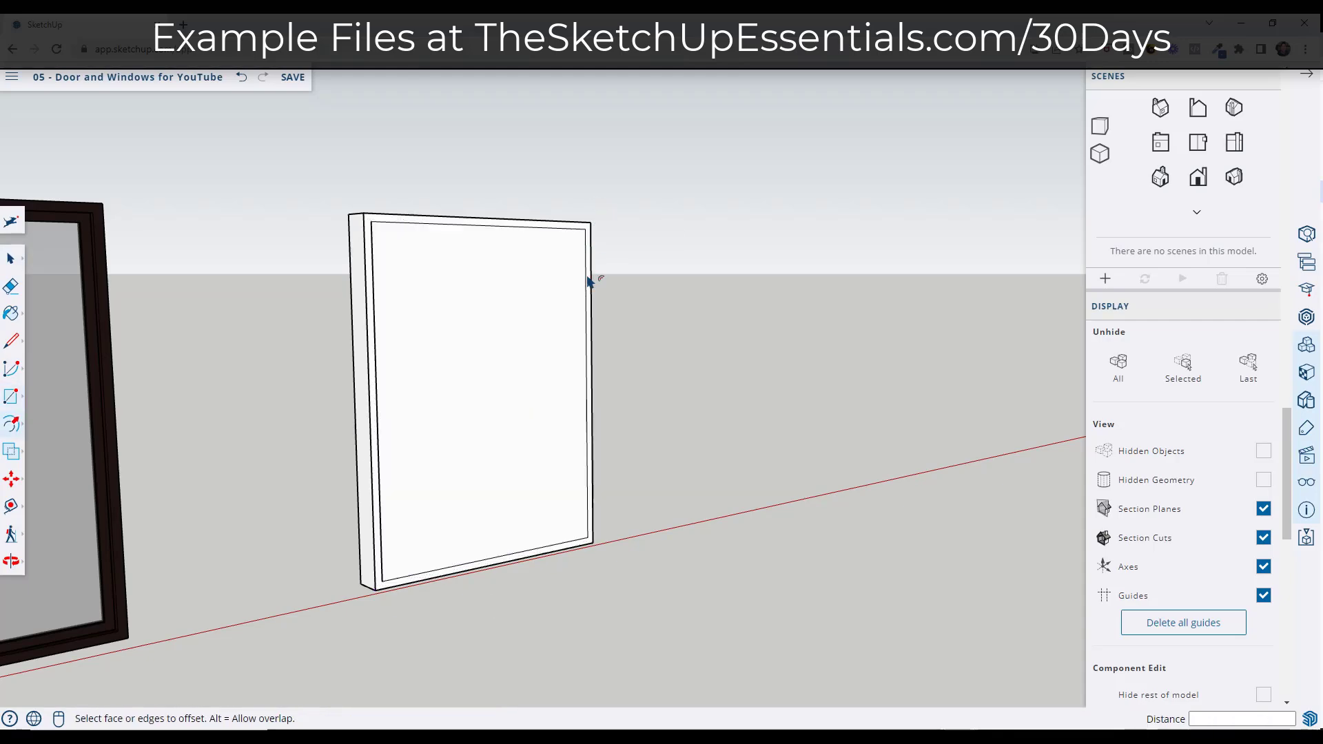
{"action": "left_click", "coordinate": [589, 281]}
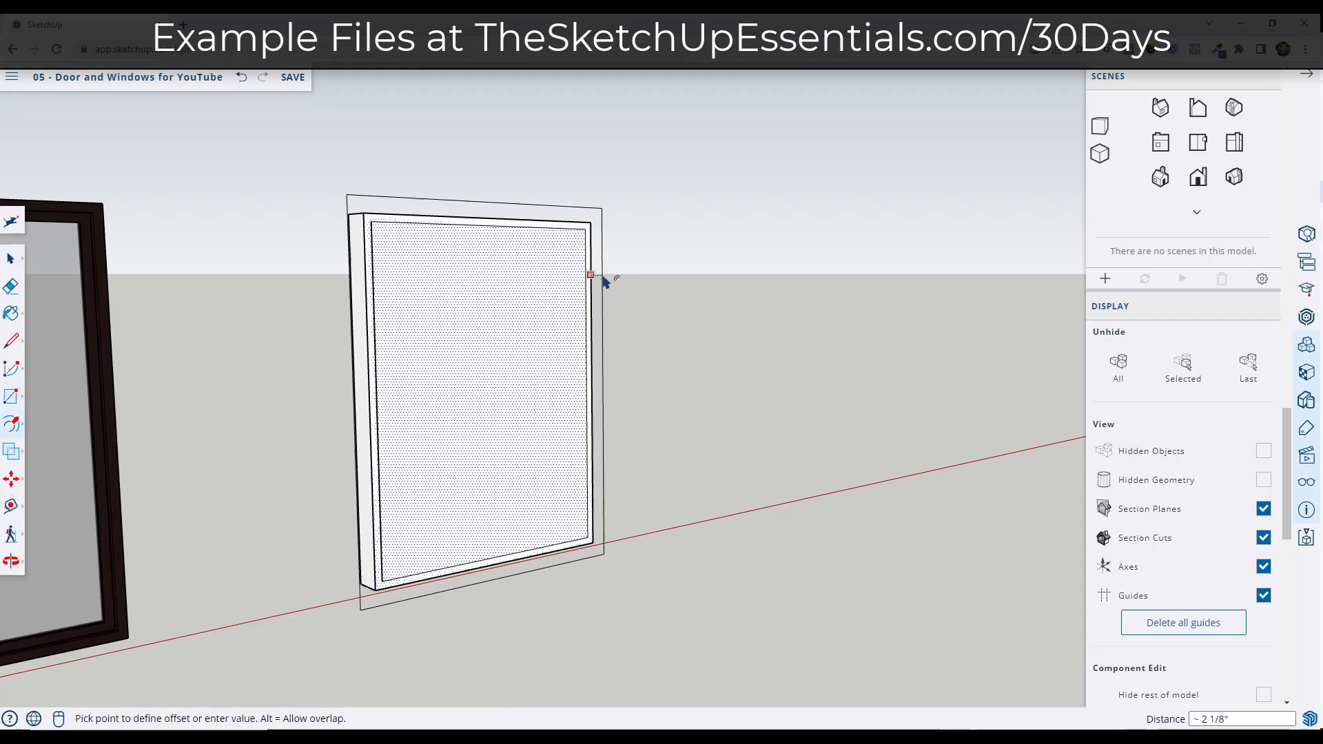
{"action": "type", "text": "4"}
{"action": "key", "text": "Return"}
{"action": "key", "text": "space"}
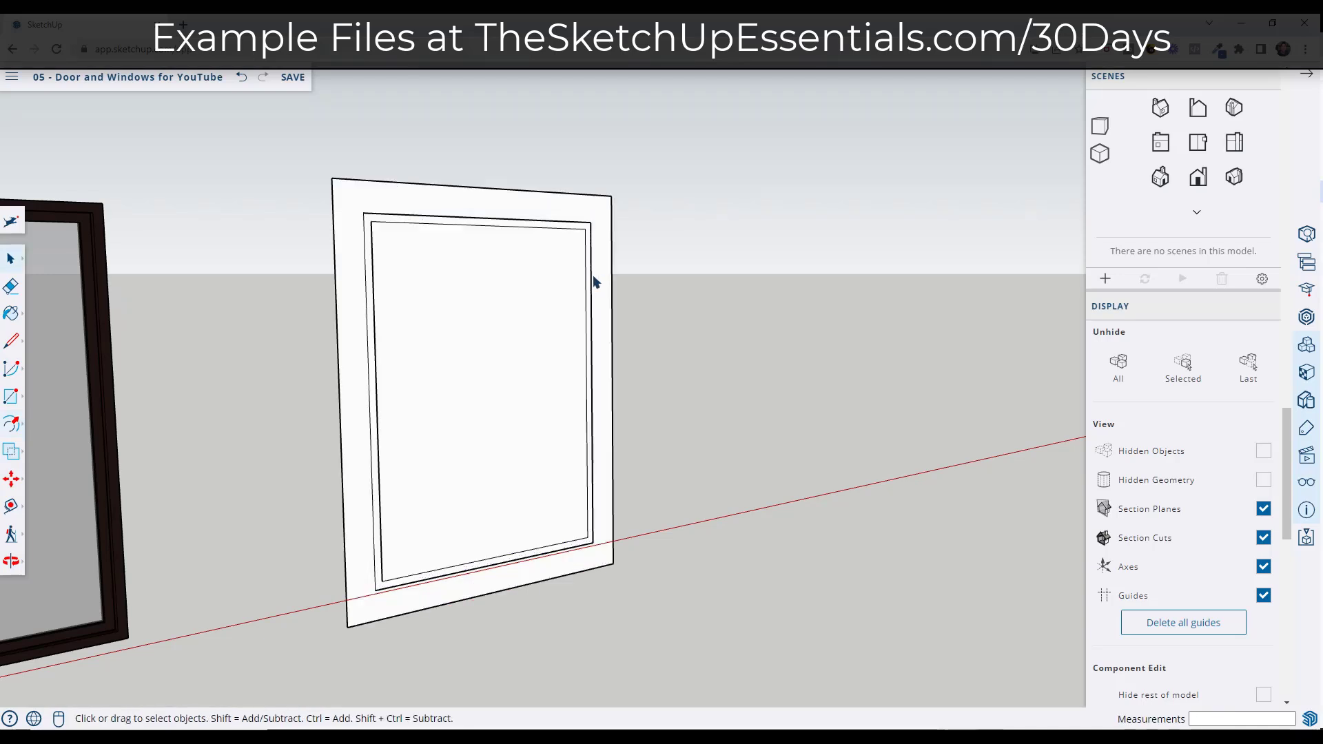
{"action": "left_click", "coordinate": [539, 304]}
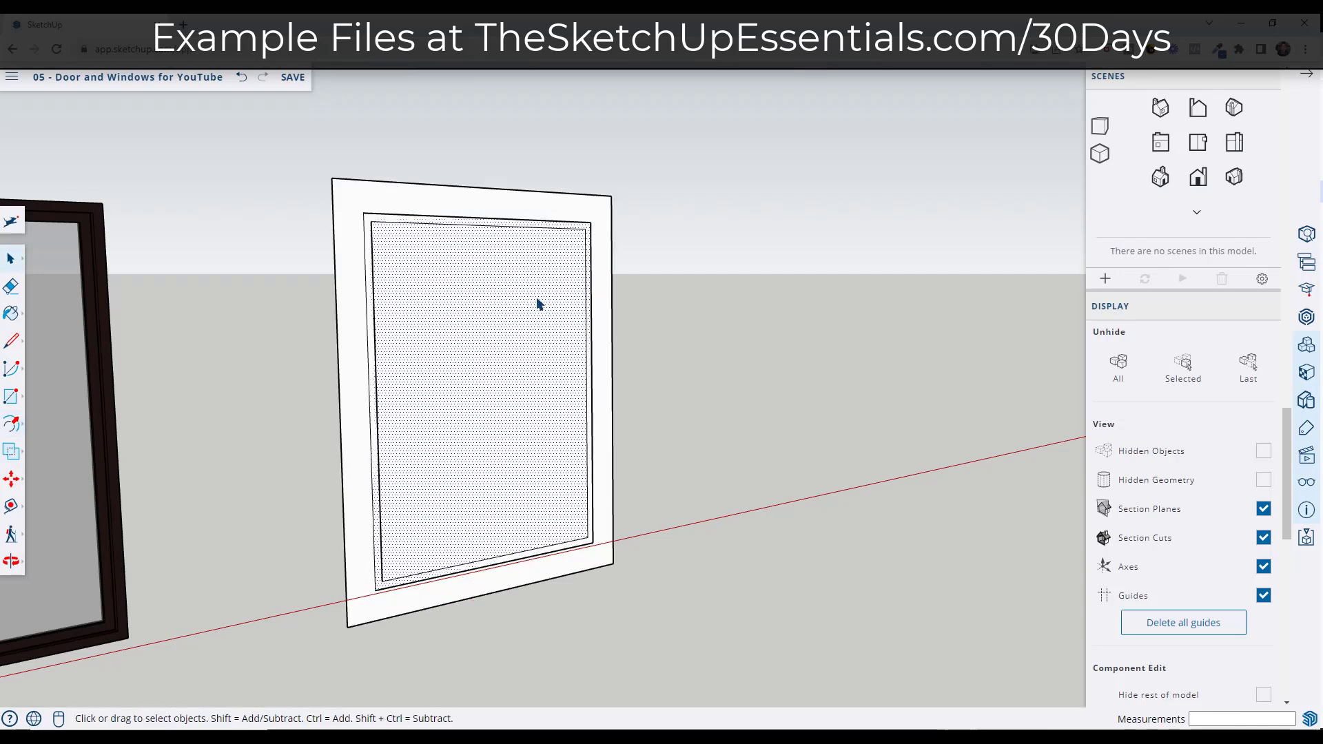
{"action": "key", "text": "Delete"}
- Push/Pull the trim border outward 5/8" and make all of its geometry a group
{"action": "mouse_move", "coordinate": [580, 339]}
{"action": "middle_mouse_down"}
{"action": "mouse_move", "coordinate": [620, 333]}
{"action": "mouse_move", "coordinate": [590, 332]}
{"action": "middle_mouse_up"}
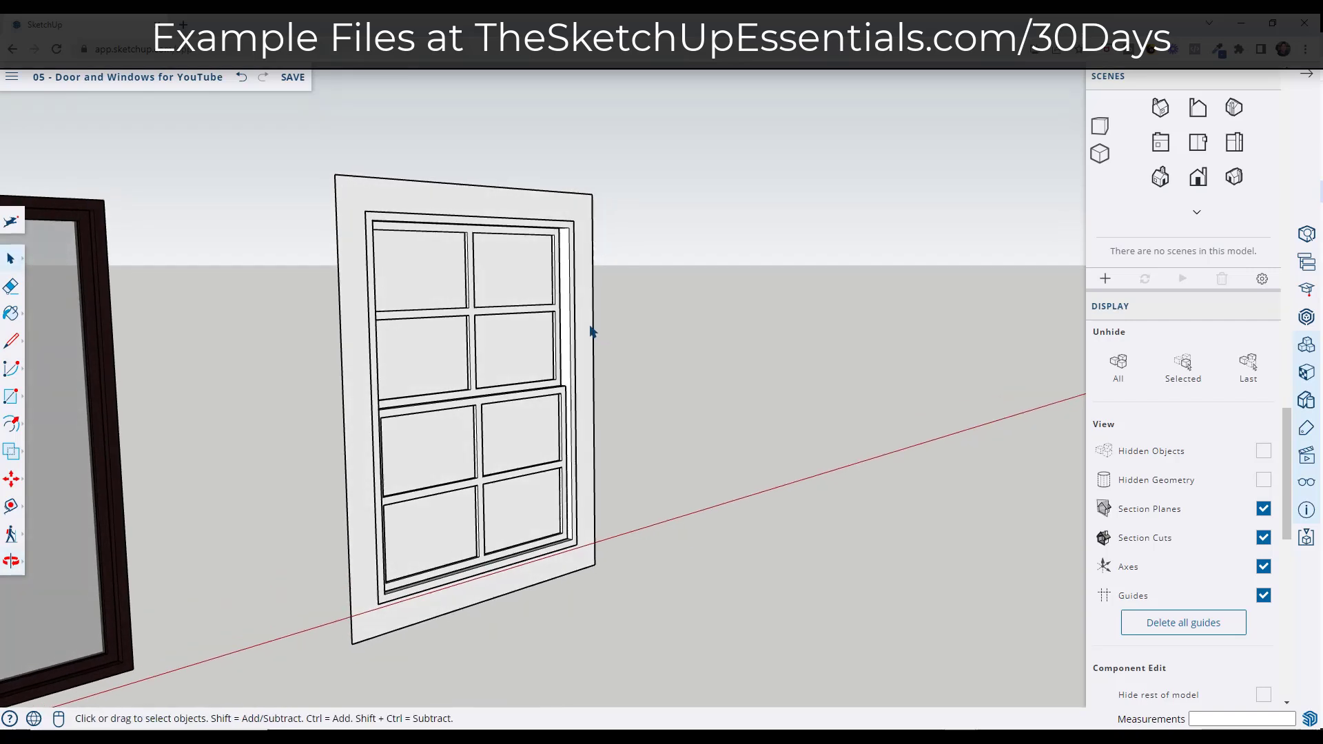
{"action": "key", "text": "p"}
{"action": "left_click", "coordinate": [380, 206]}
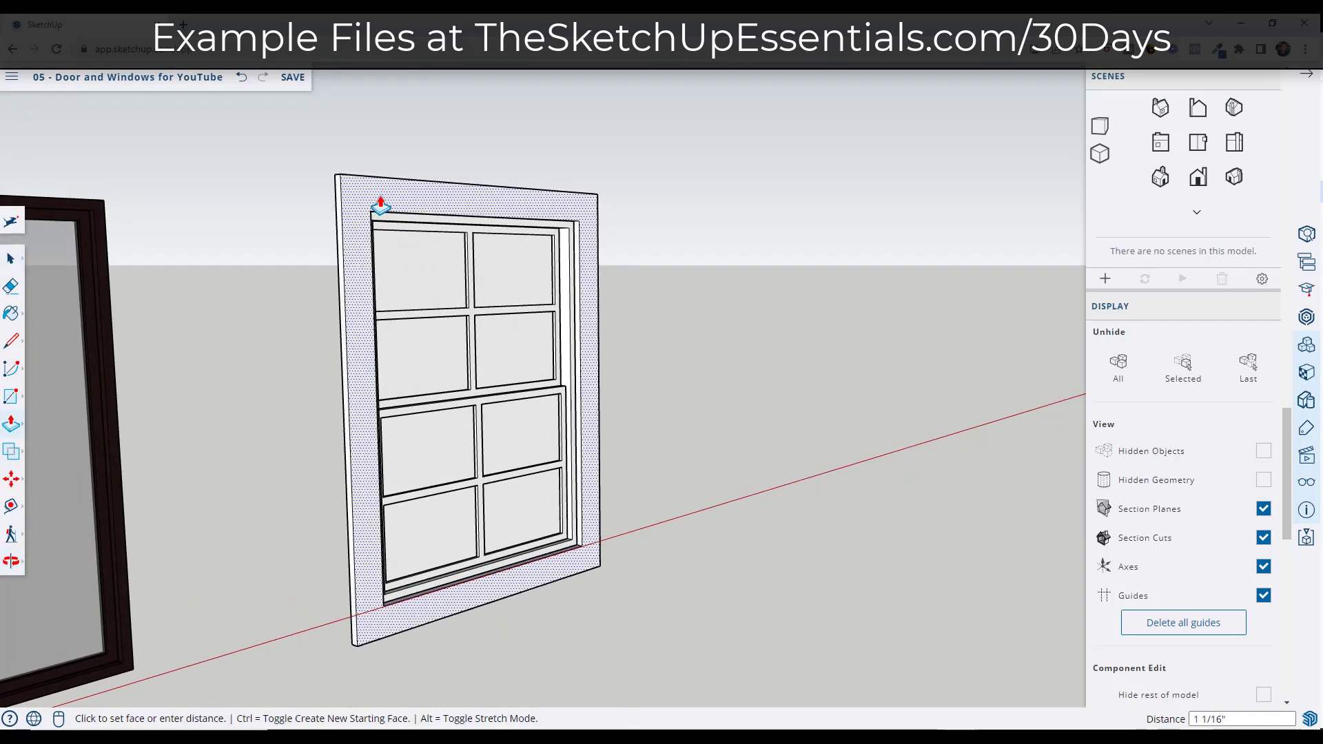
{"action": "type", "text": "5/8"}
{"action": "key", "text": "Return"}
{"action": "key", "text": "space"}
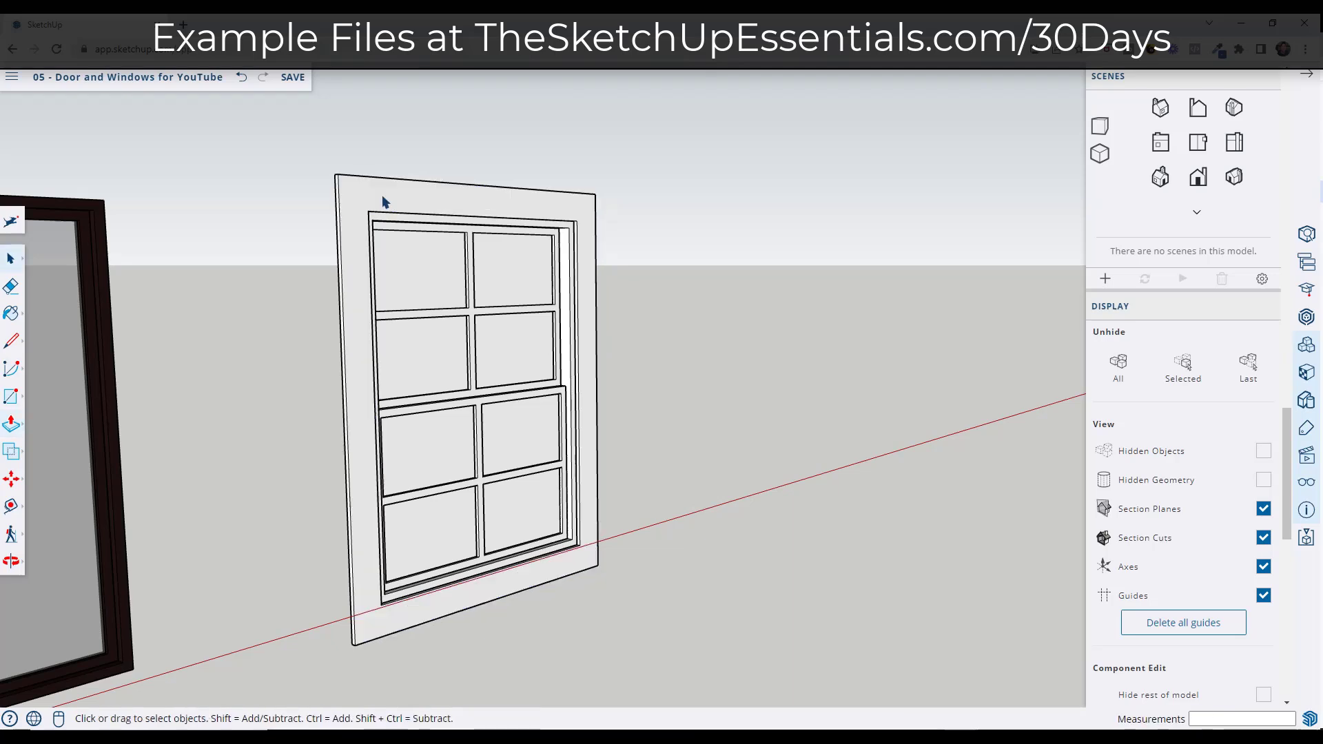
{"action": "right_click", "coordinate": [385, 201]}
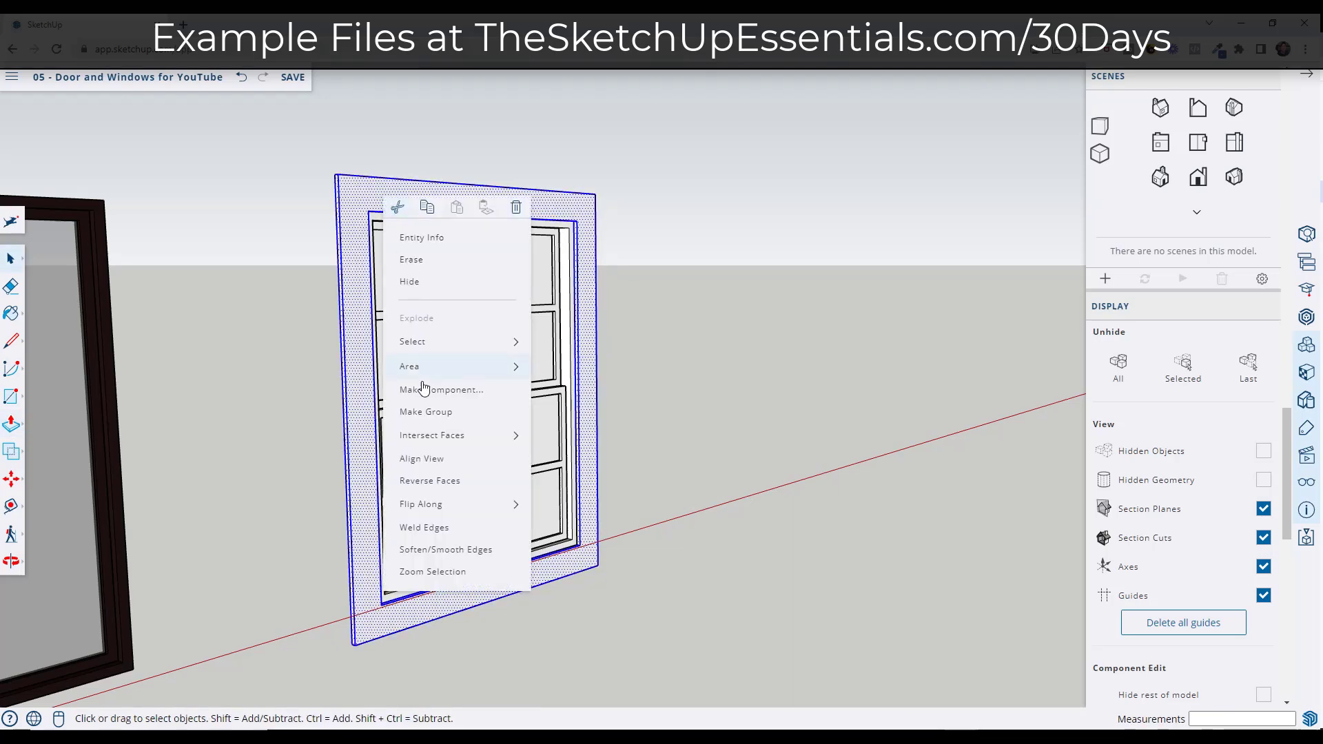
{"action": "left_click", "coordinate": [434, 412]}
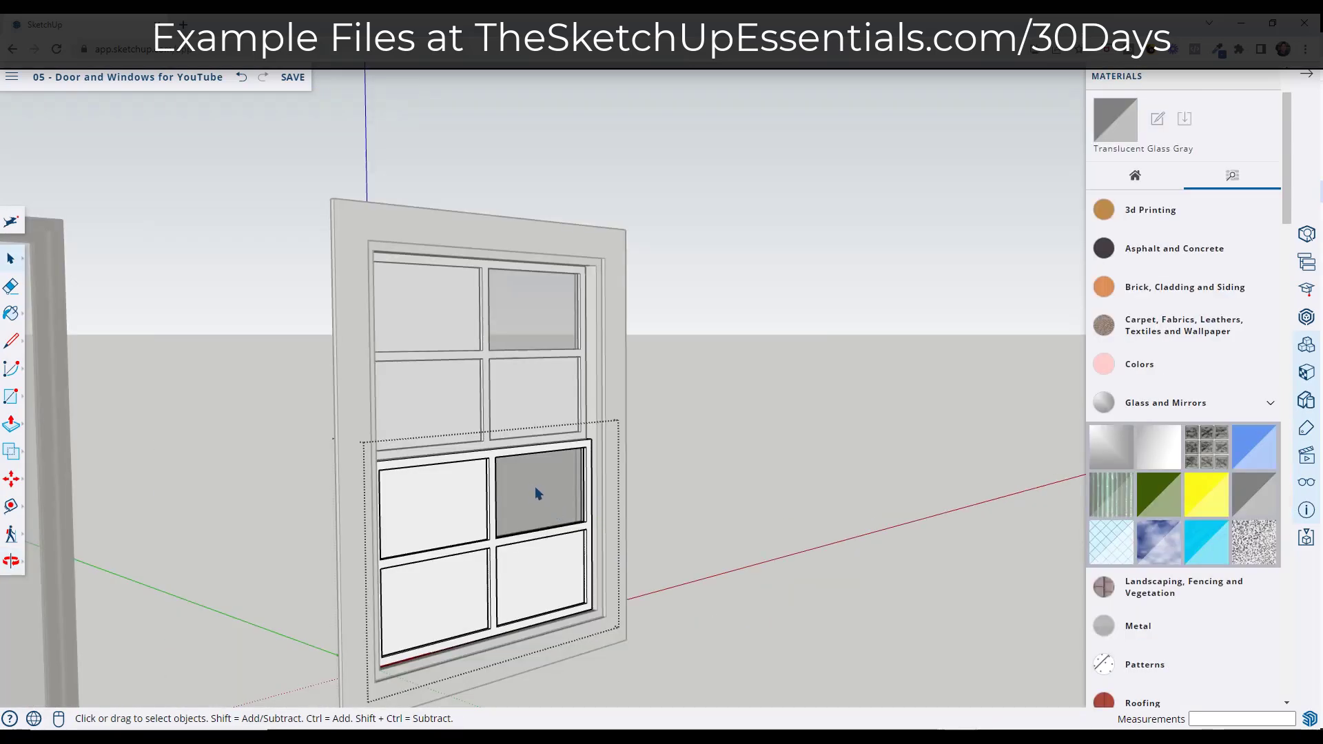
- Delete the three unpainted pane copies from the lower sash, keeping the gray glass pane
{"action": "left_click", "coordinate": [433, 506]}
{"action": "left_click", "coordinate": [433, 576], "text": "shift"}
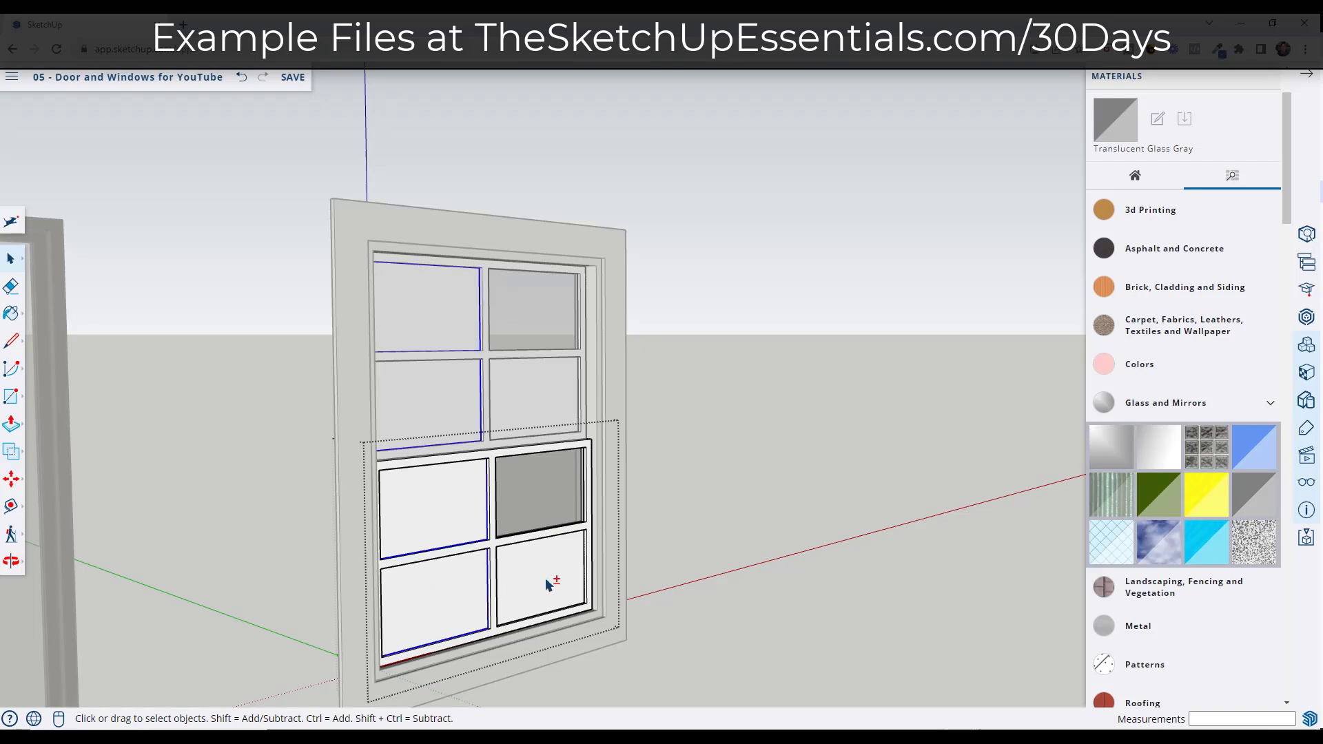
{"action": "left_click", "coordinate": [544, 521]}
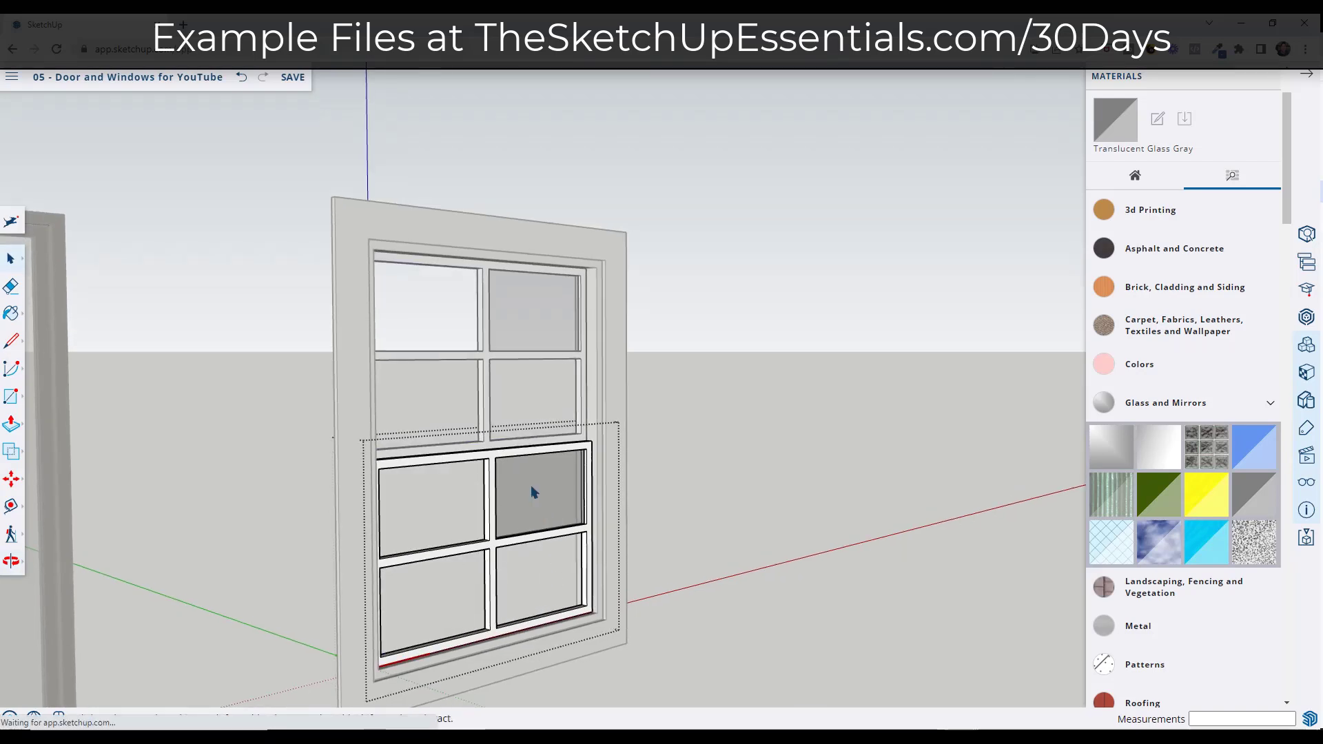
- Make the remaining gray pane group a component named Glass Pane
{"action": "right_click", "coordinate": [532, 491]}
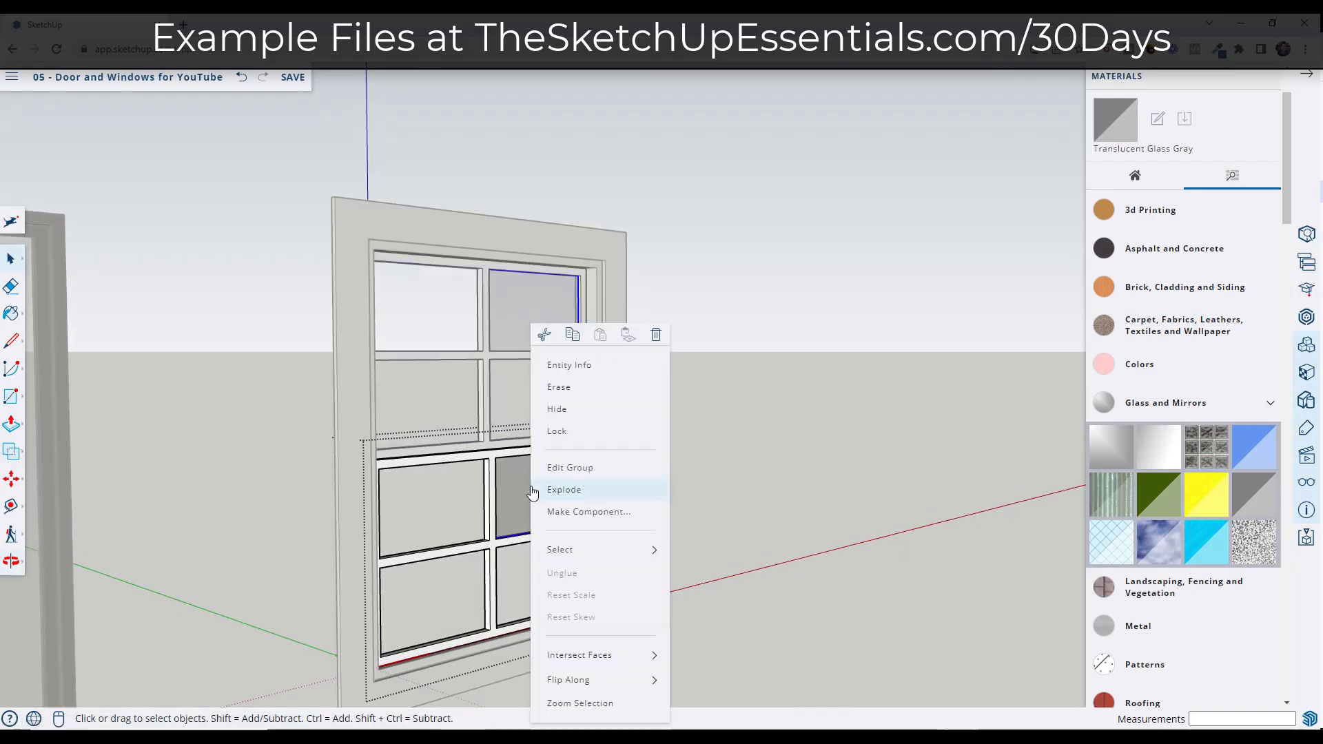
{"action": "left_click", "coordinate": [555, 512]}
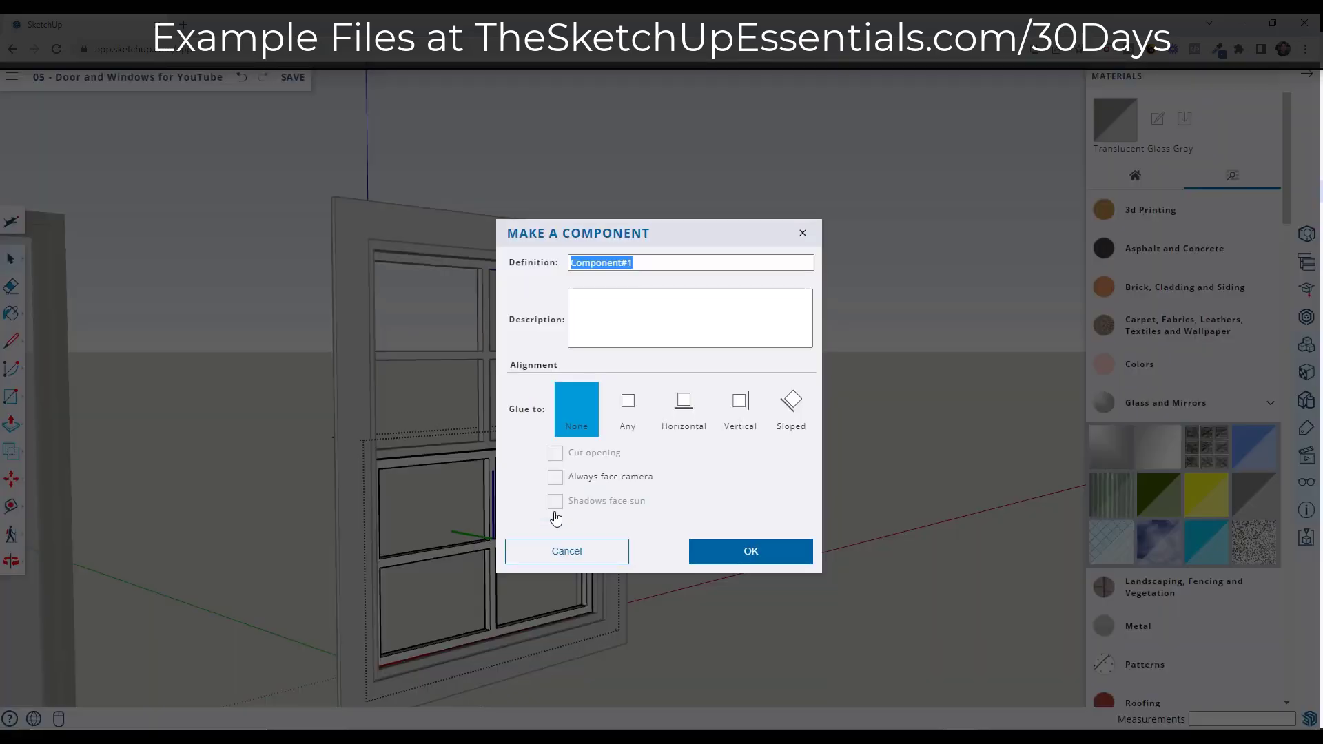
{"action": "type", "text": "Glass Pane"}
{"action": "key", "text": "Return"}
- Copy the Glass Pane component across into the upper-left opening of the lower sash
{"action": "scroll", "coordinate": [532, 514], "scroll_direction": "up", "scroll_amount": 10}
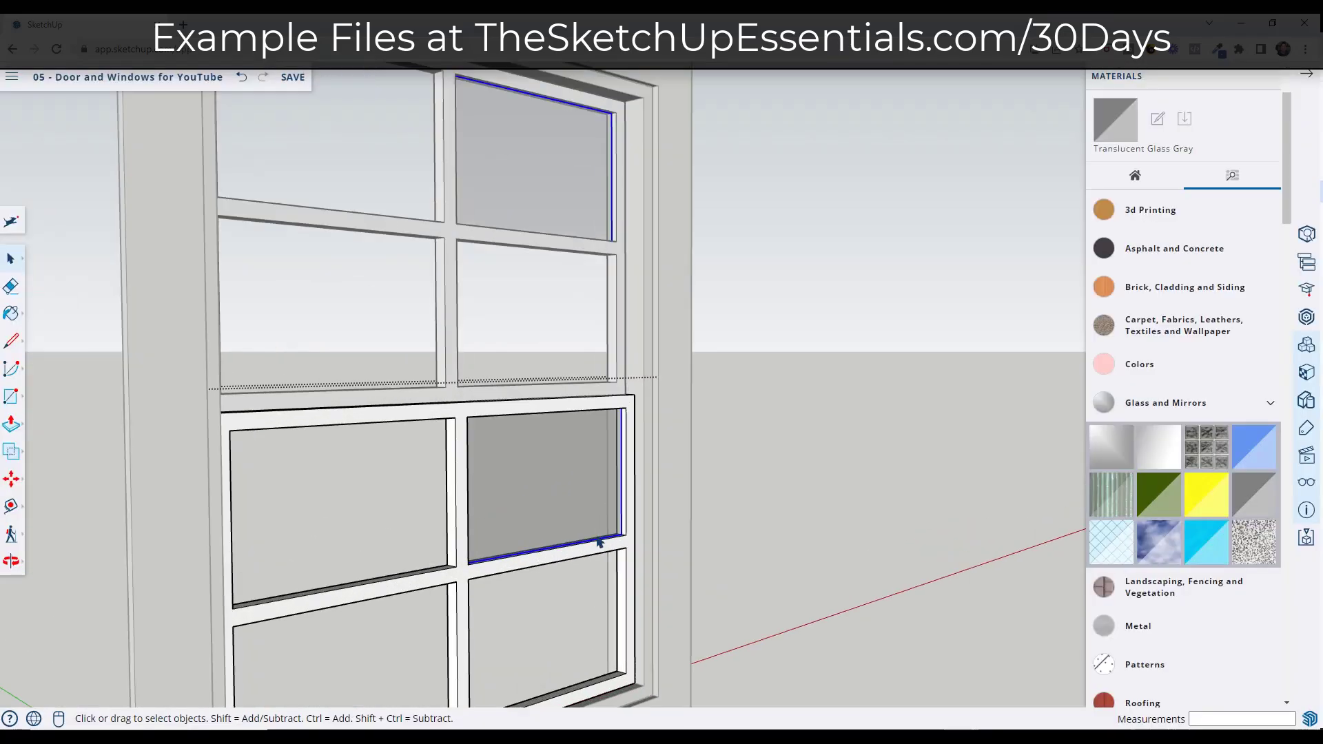
{"action": "key", "text": "m"}
{"action": "key", "text": "ctrl"}
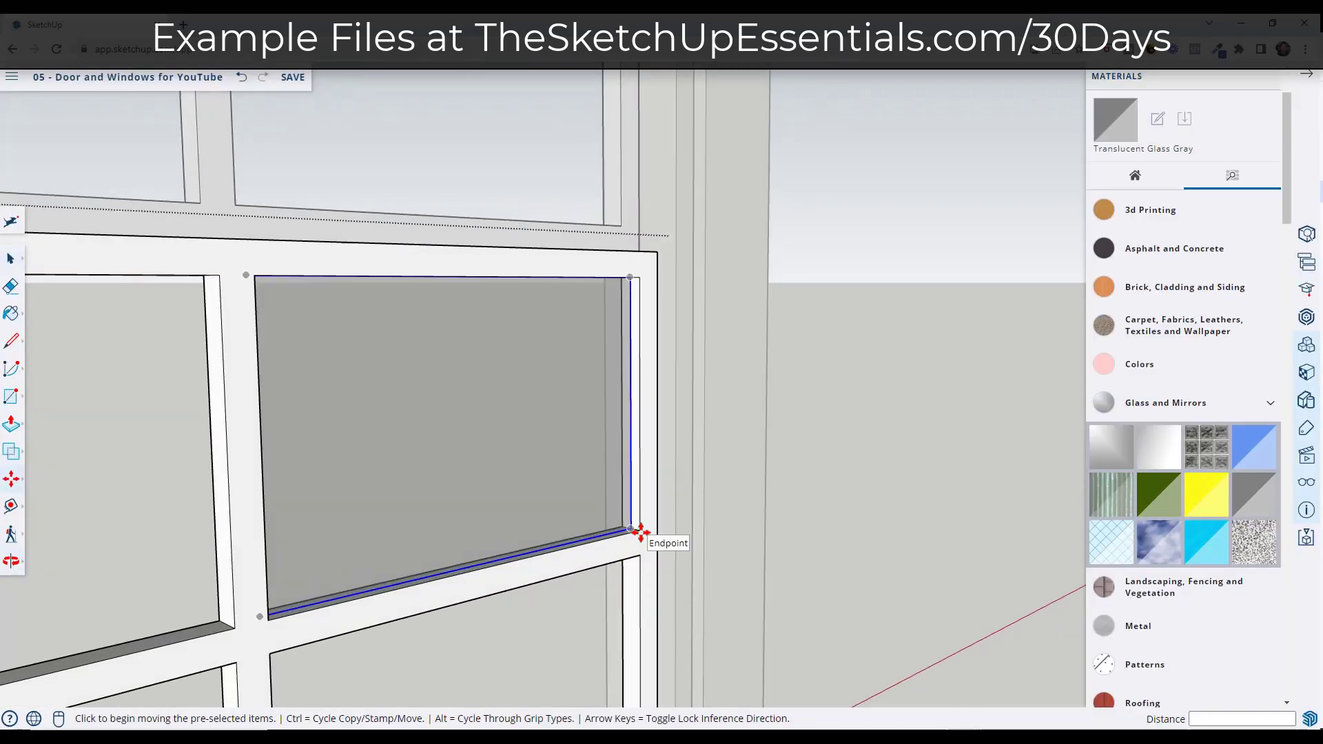
{"action": "left_click", "coordinate": [640, 539]}
{"action": "scroll", "coordinate": [640, 539], "scroll_direction": "down", "scroll_amount": 3}
{"action": "left_click", "coordinate": [370, 594]}
{"action": "scroll", "coordinate": [383, 490], "scroll_direction": "down", "scroll_amount": 4}
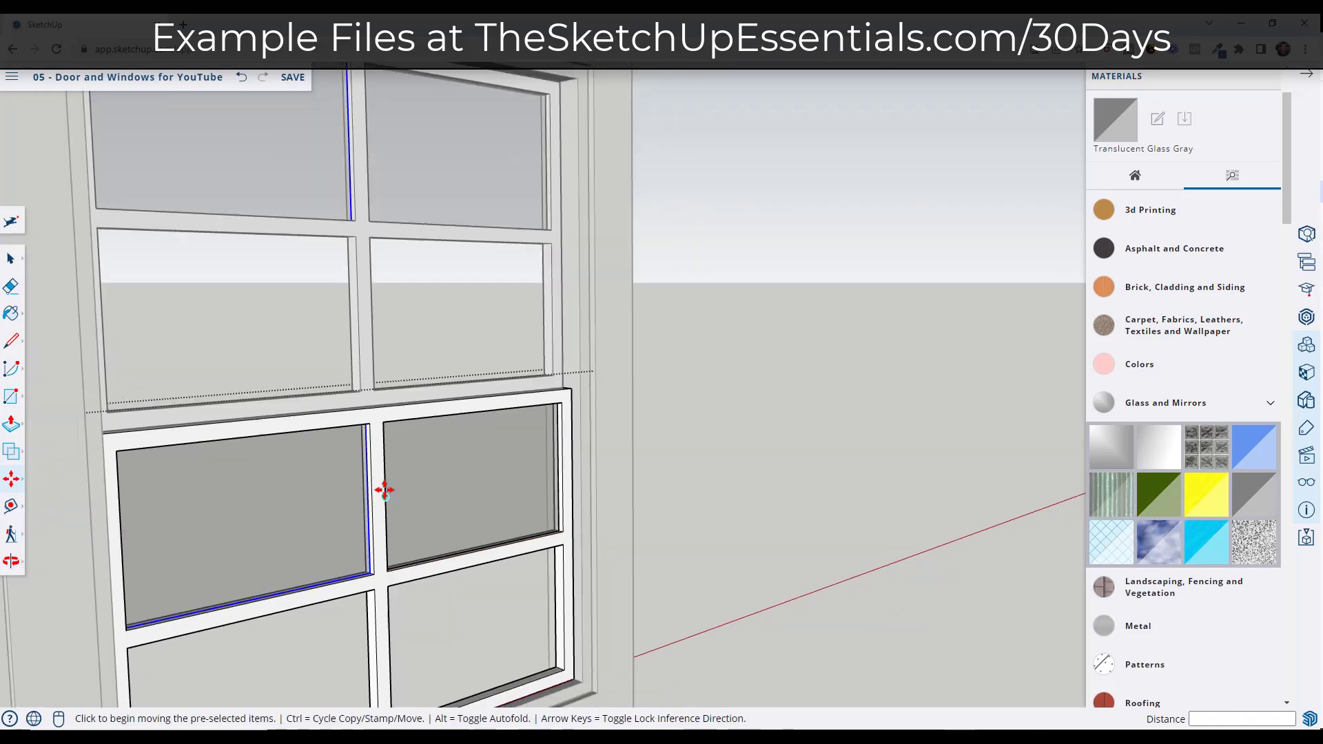
- Copy both upper Glass Pane components 11" down into the two lower openings of the sash
{"action": "key", "text": "space"}
{"action": "key", "text": "m"}
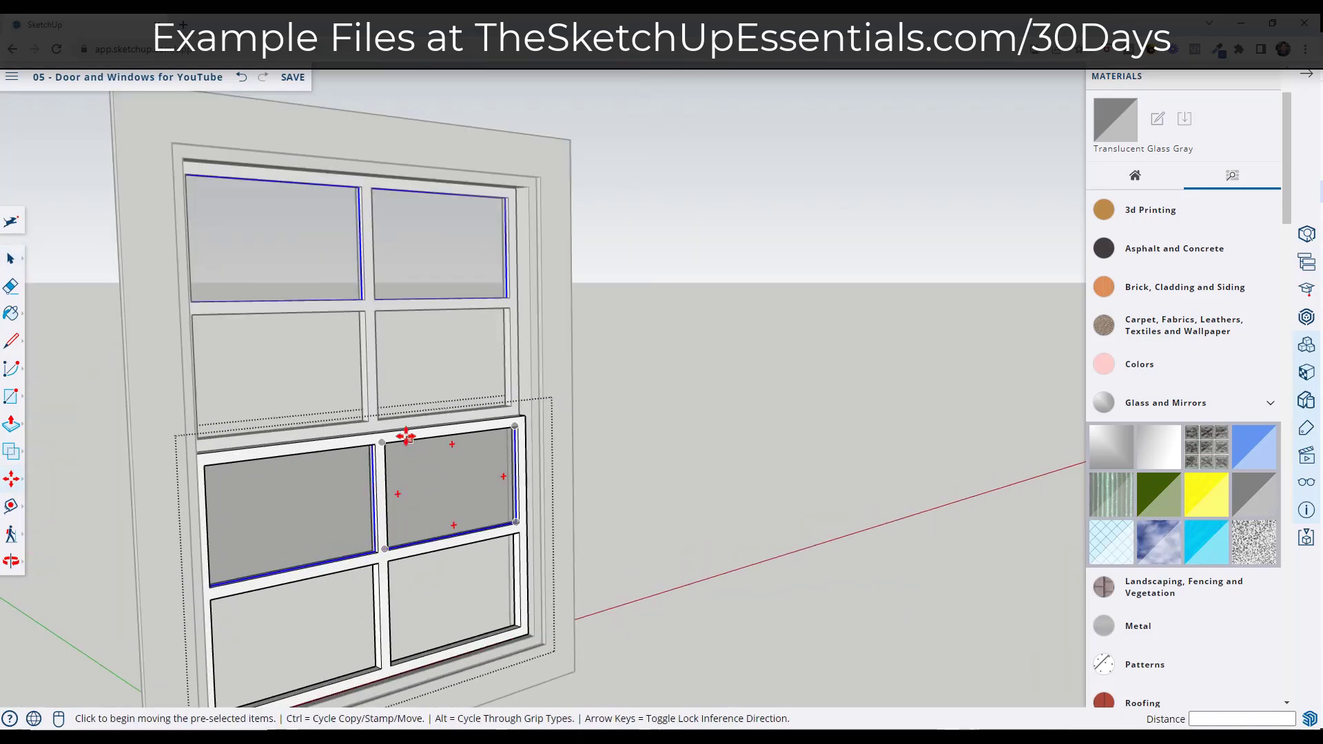
{"action": "key", "text": "ctrl"}
{"action": "left_click", "coordinate": [384, 436]}
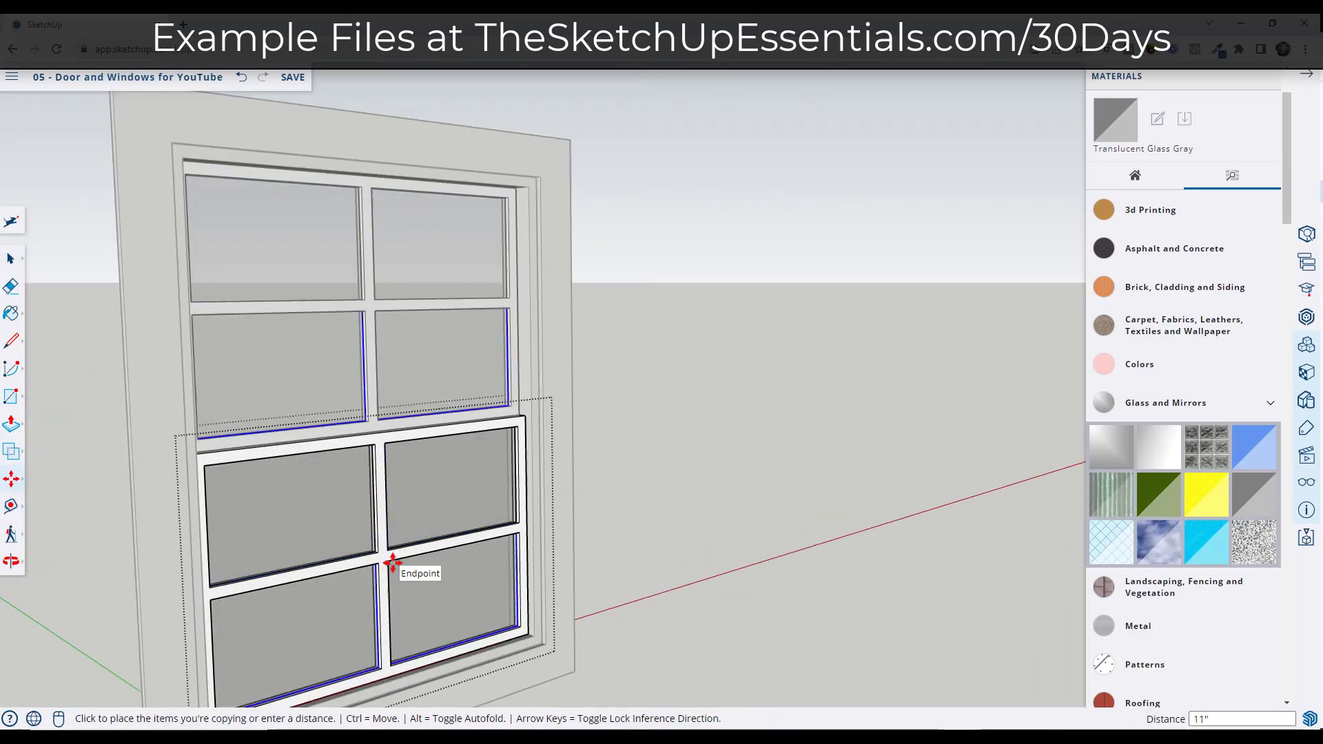